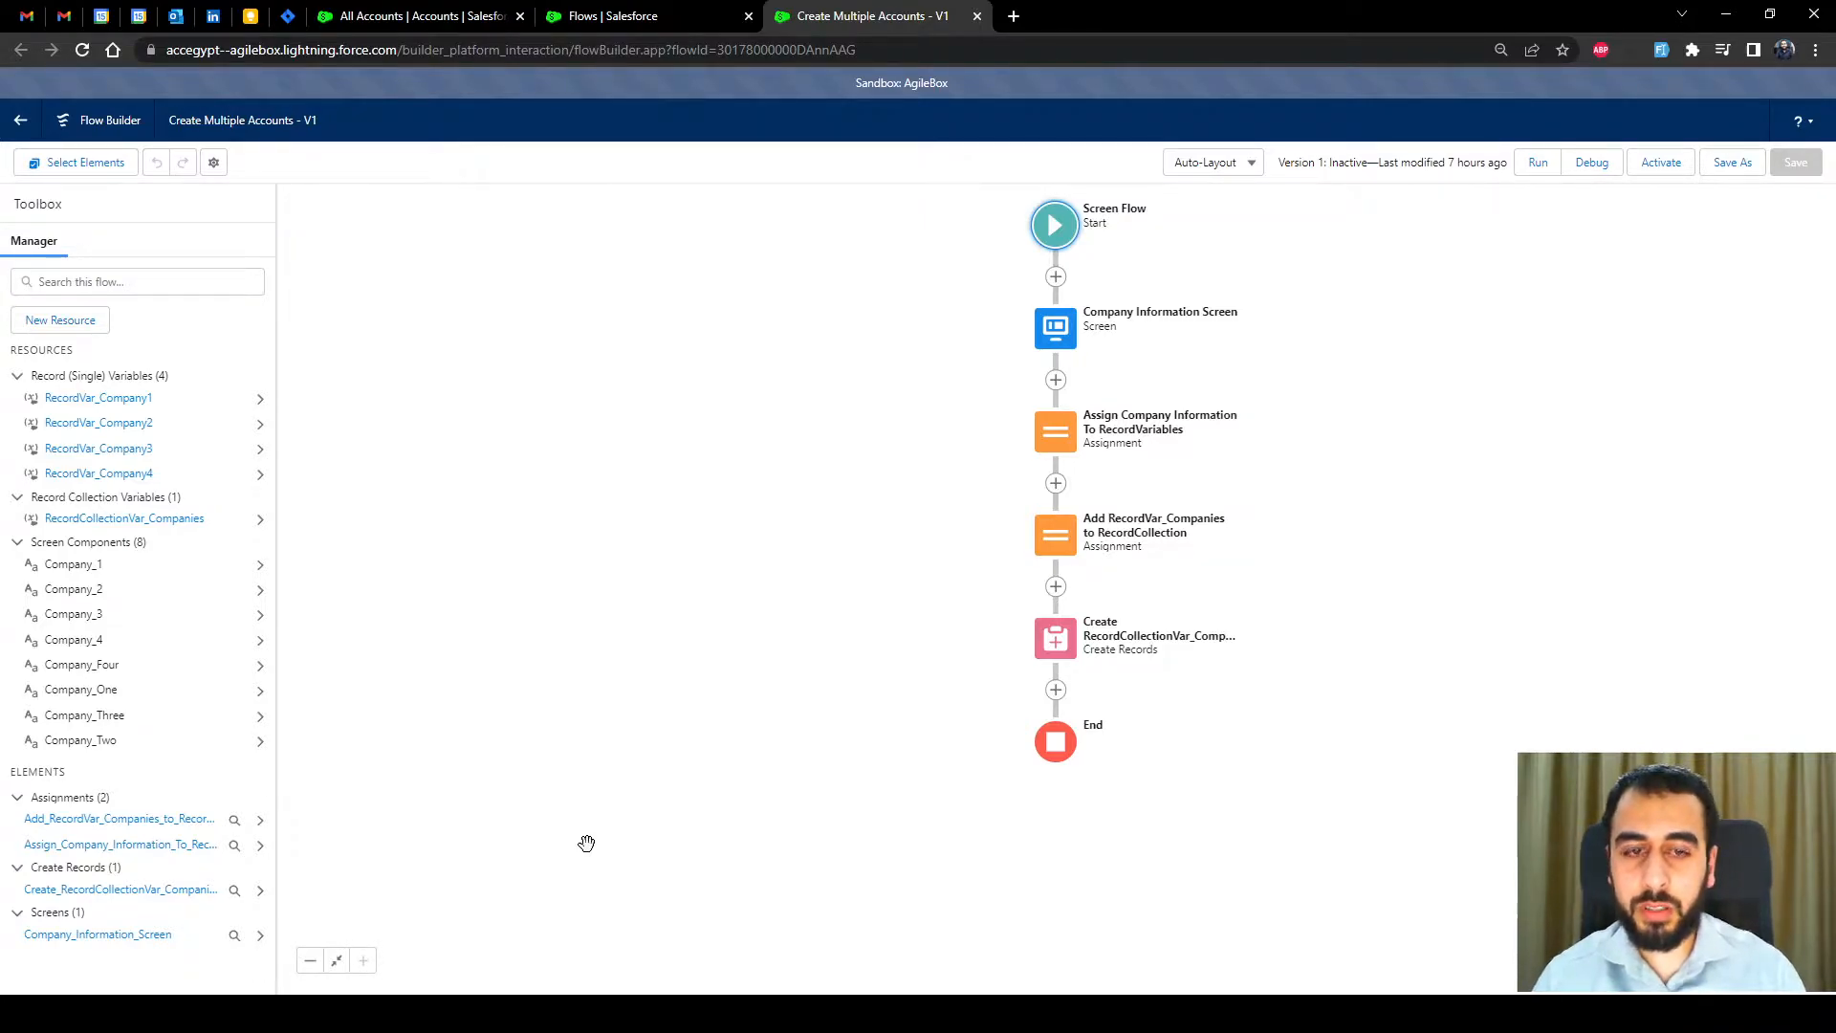
Open the Company Information Screen element and compare the API names of its two Company One text fields.
double_click(1056, 335)
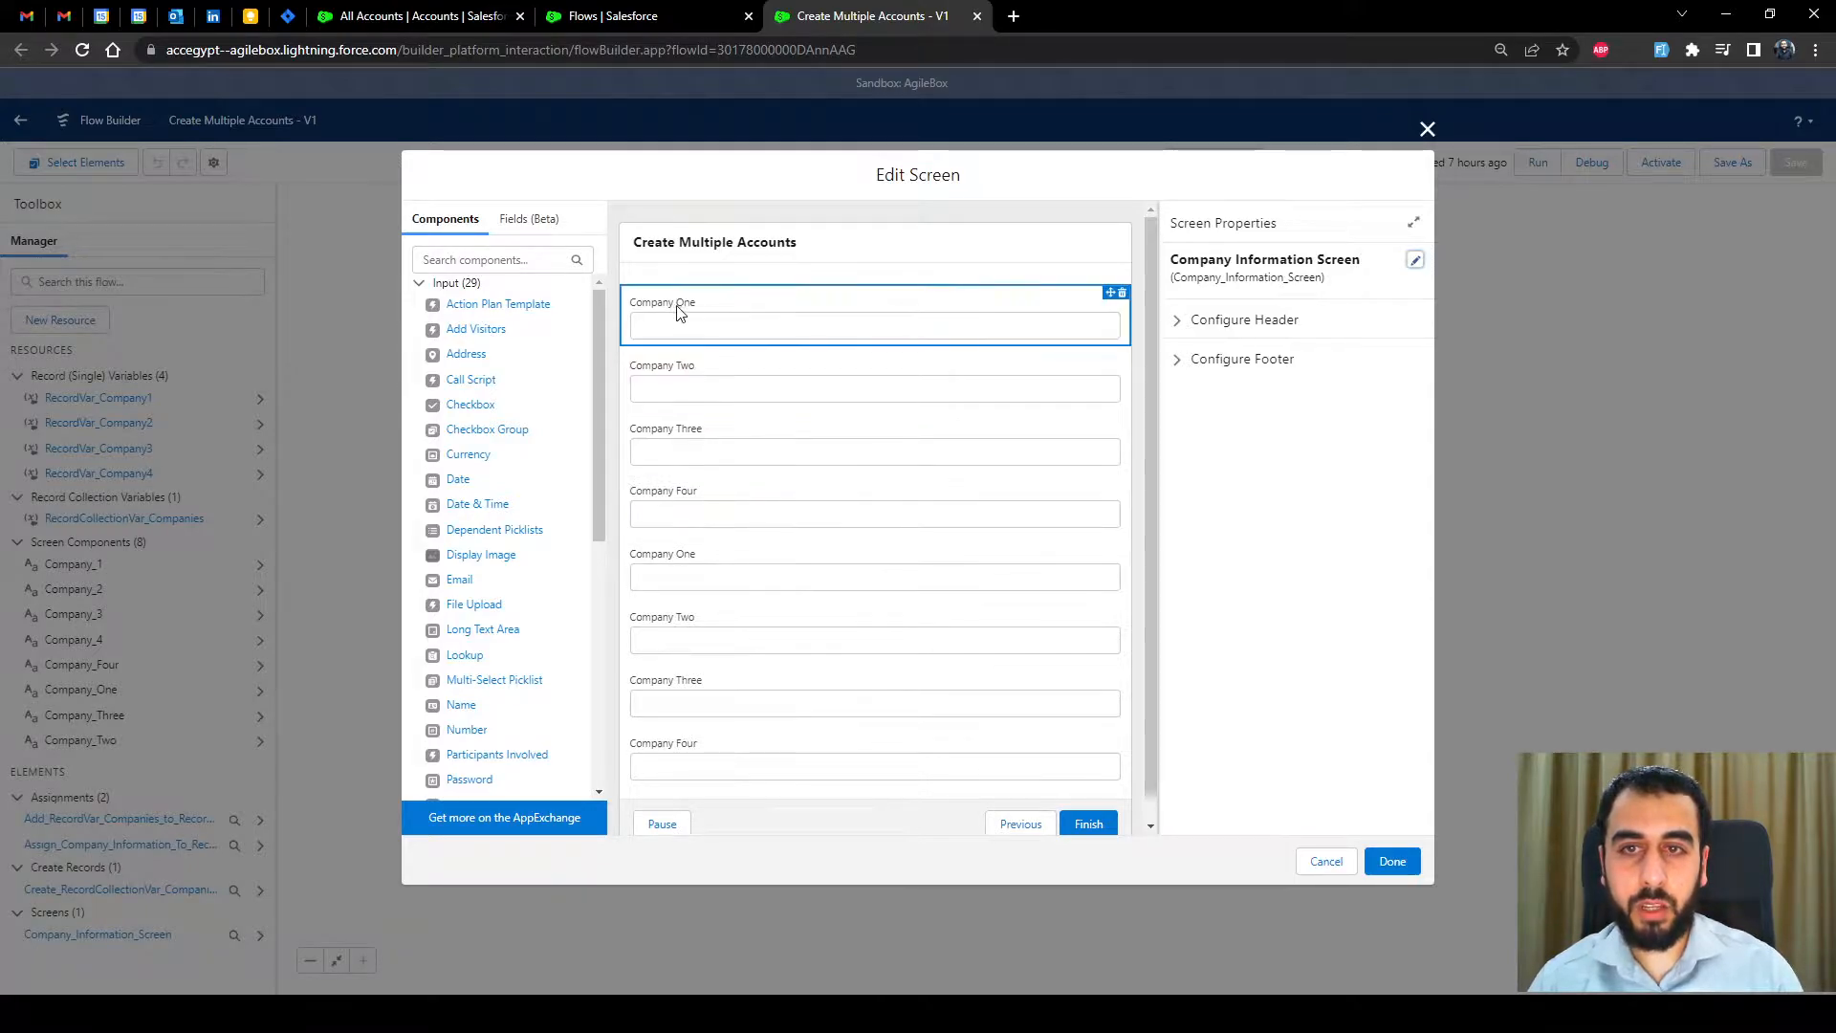
scroll(728, 612, down, 1)
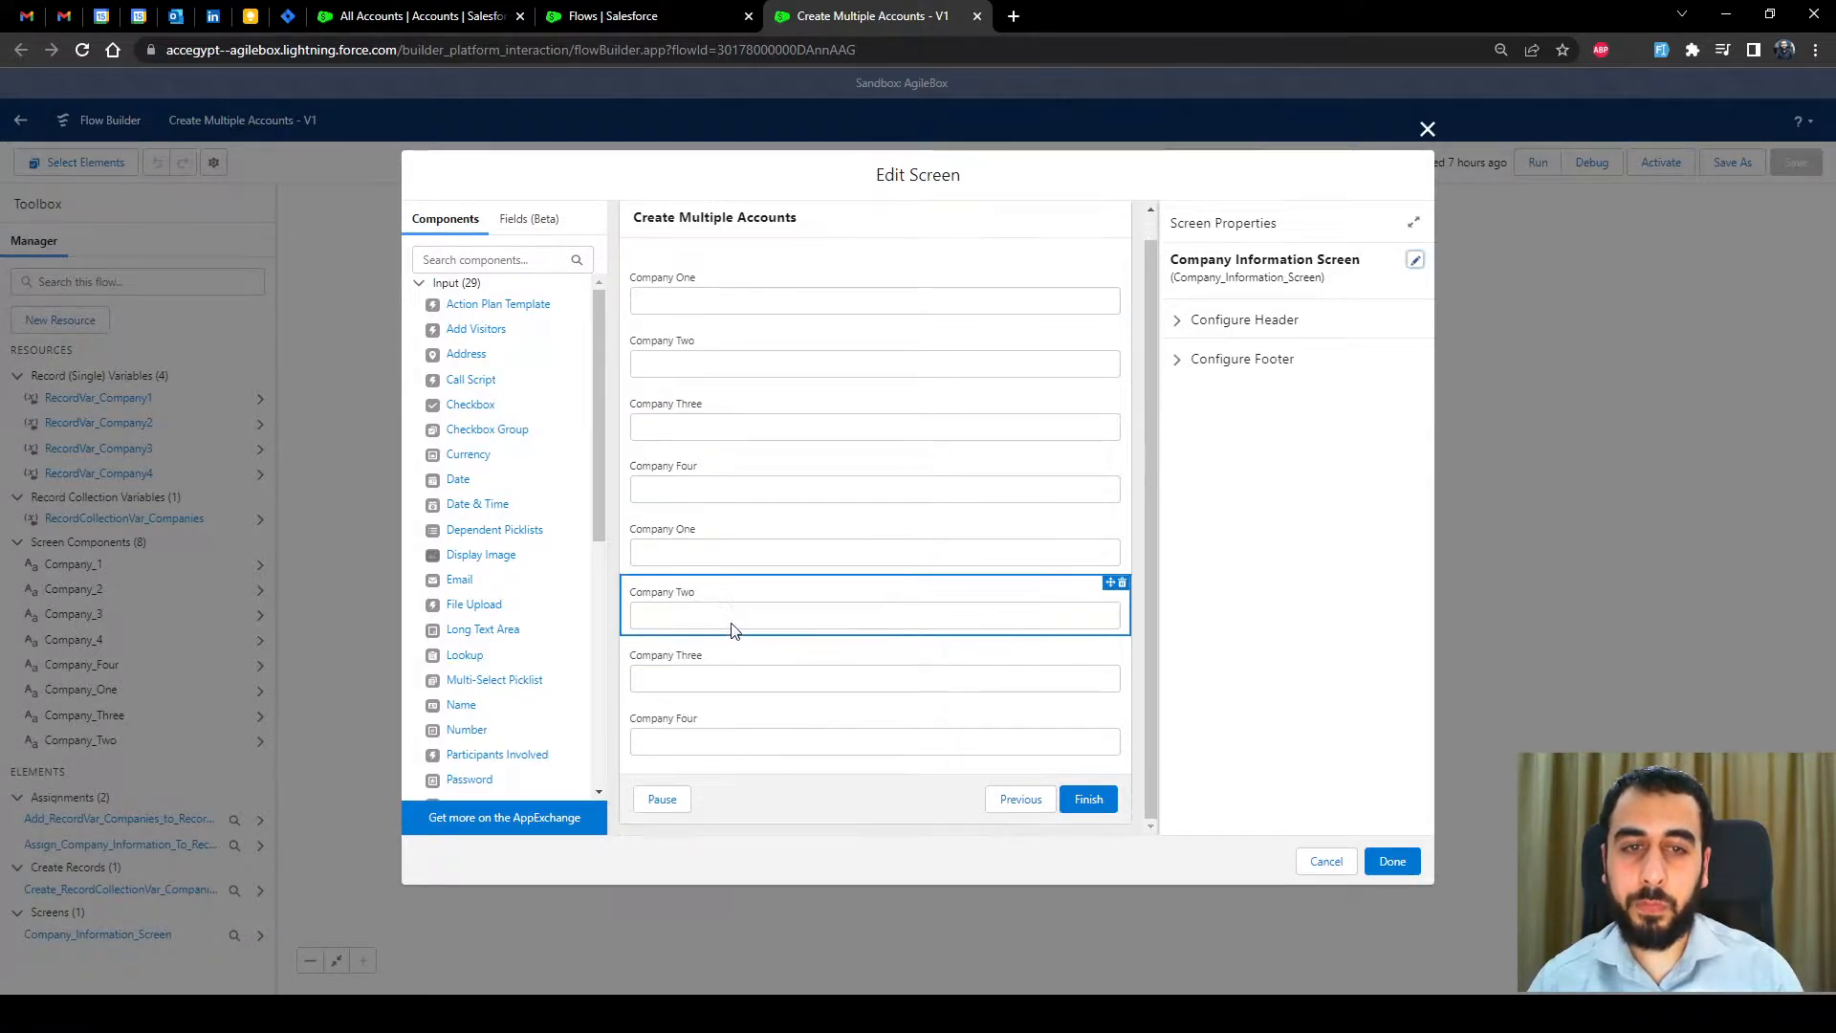
scroll(737, 693, up, 1)
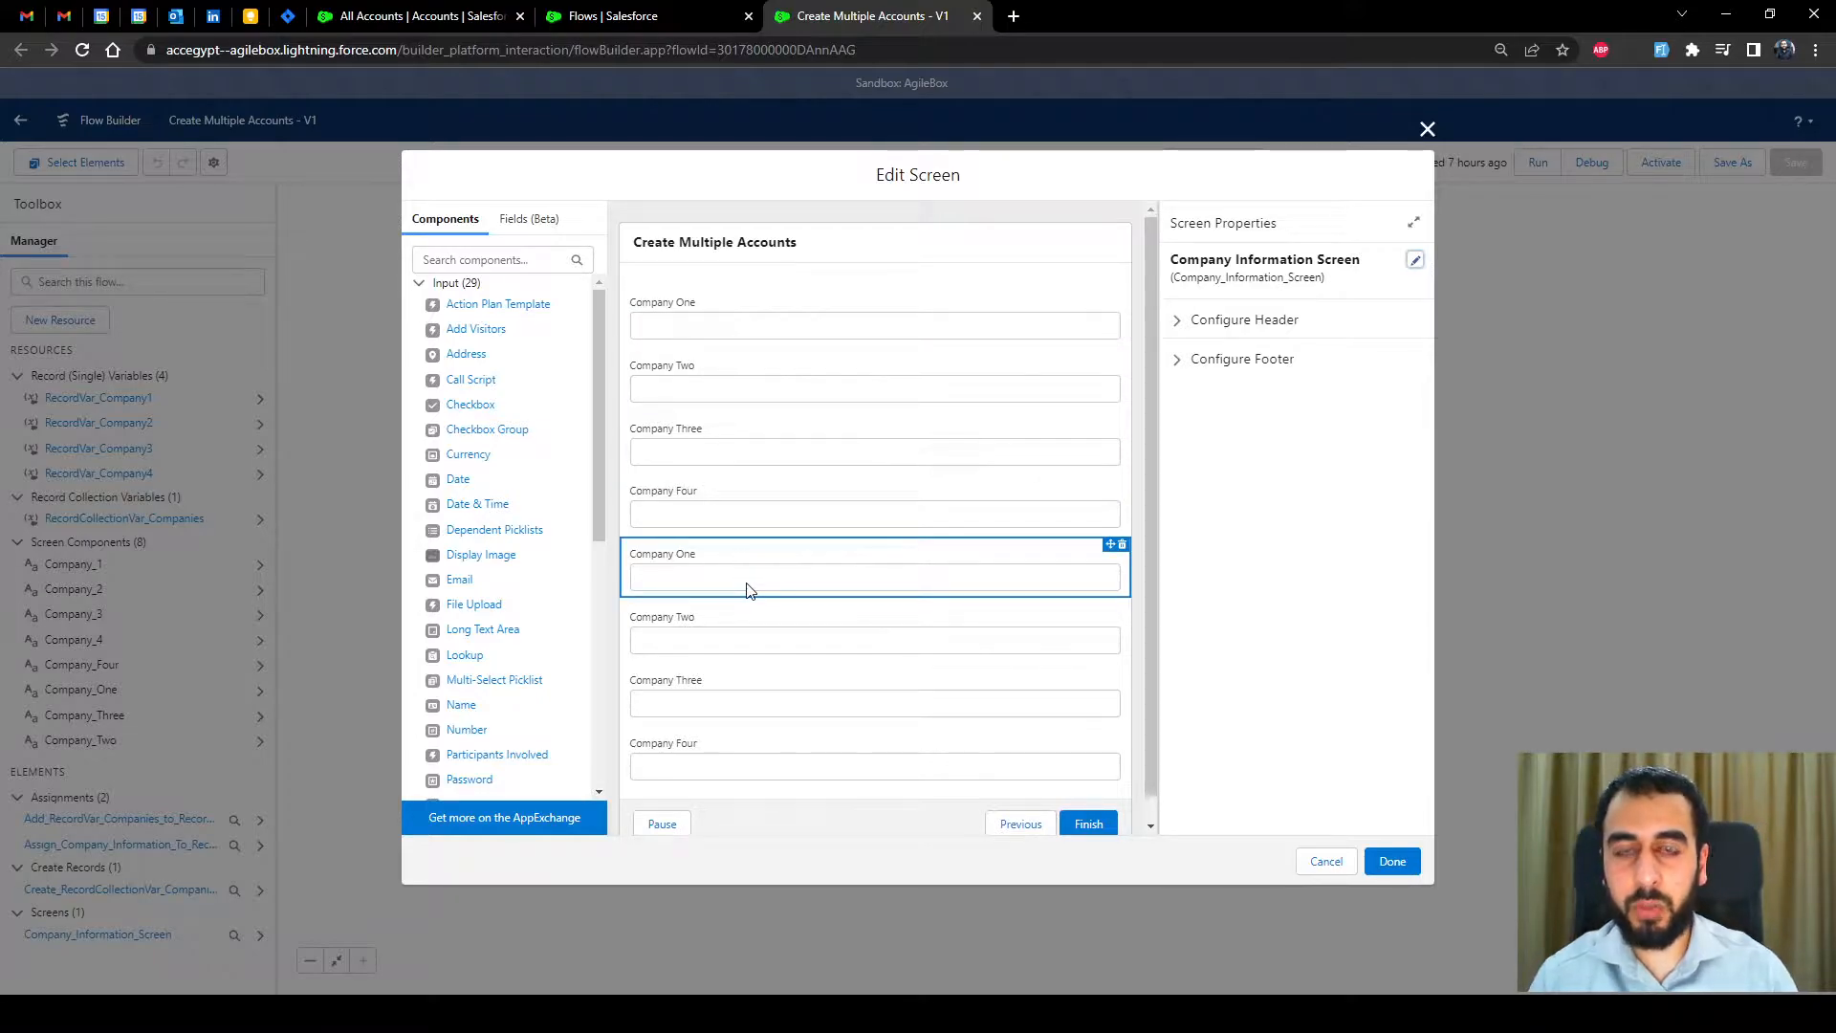
click(749, 325)
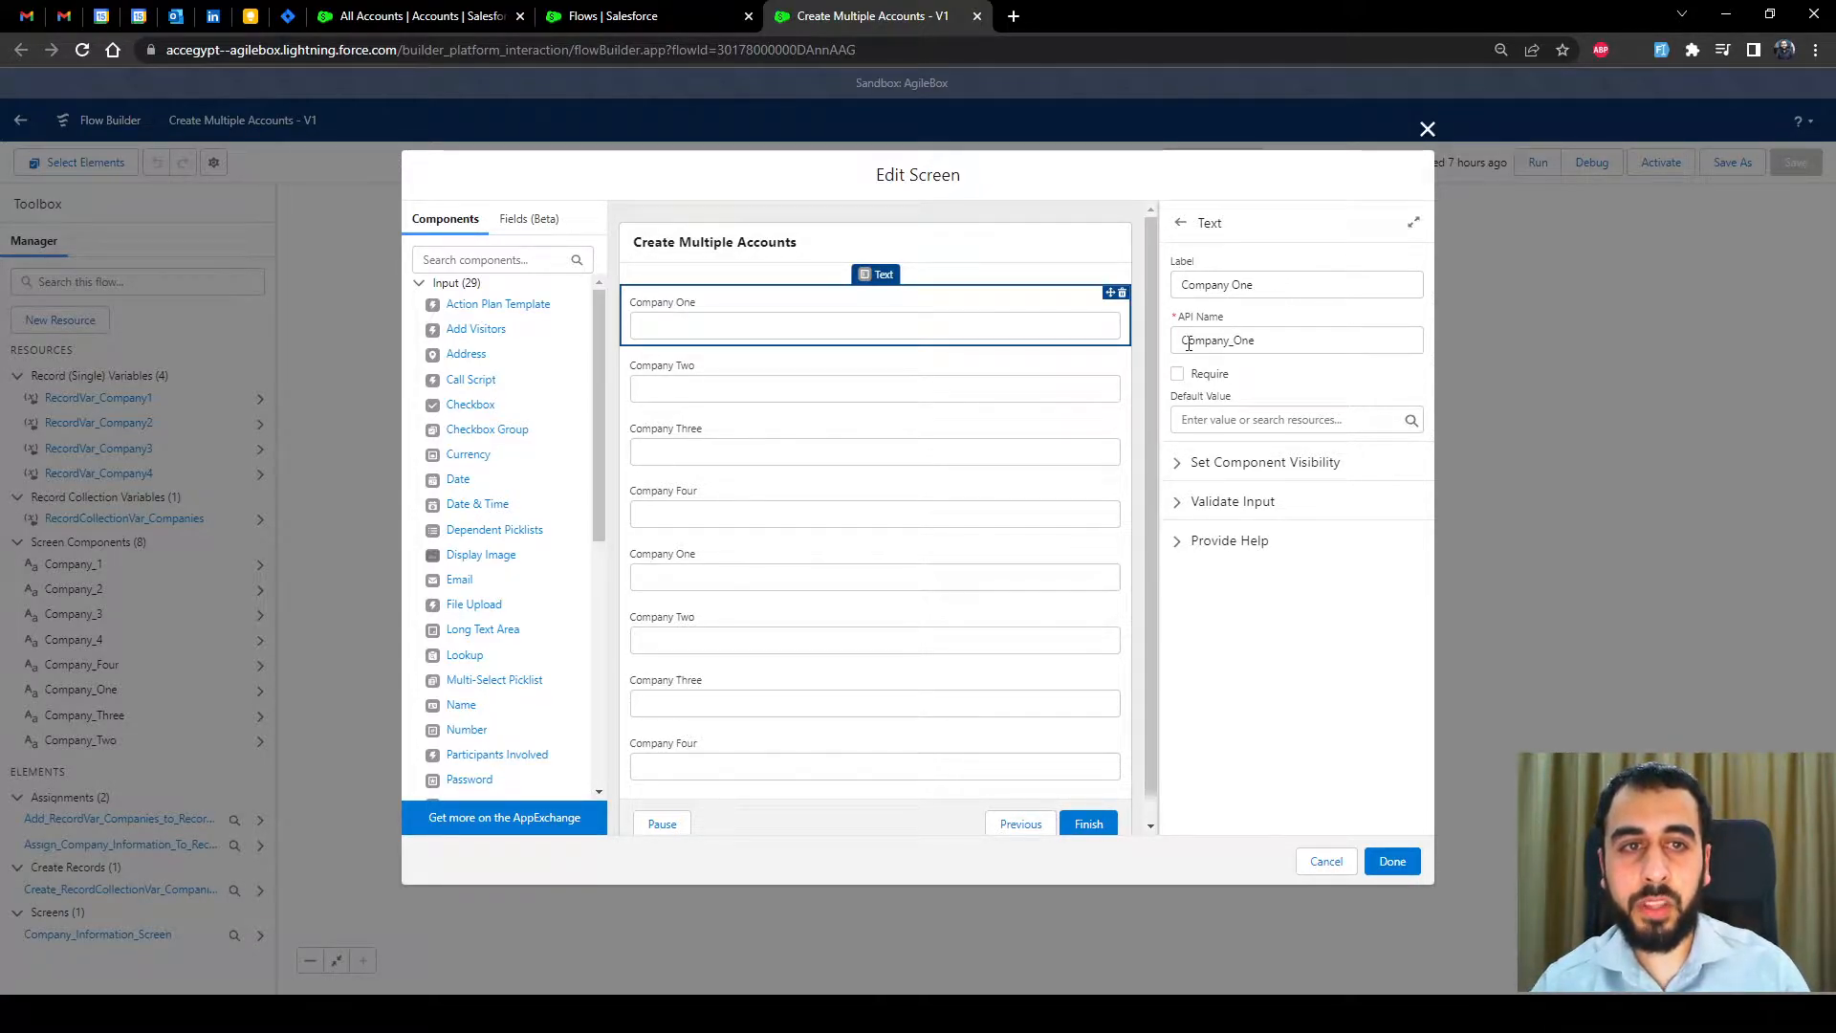
click(1255, 340)
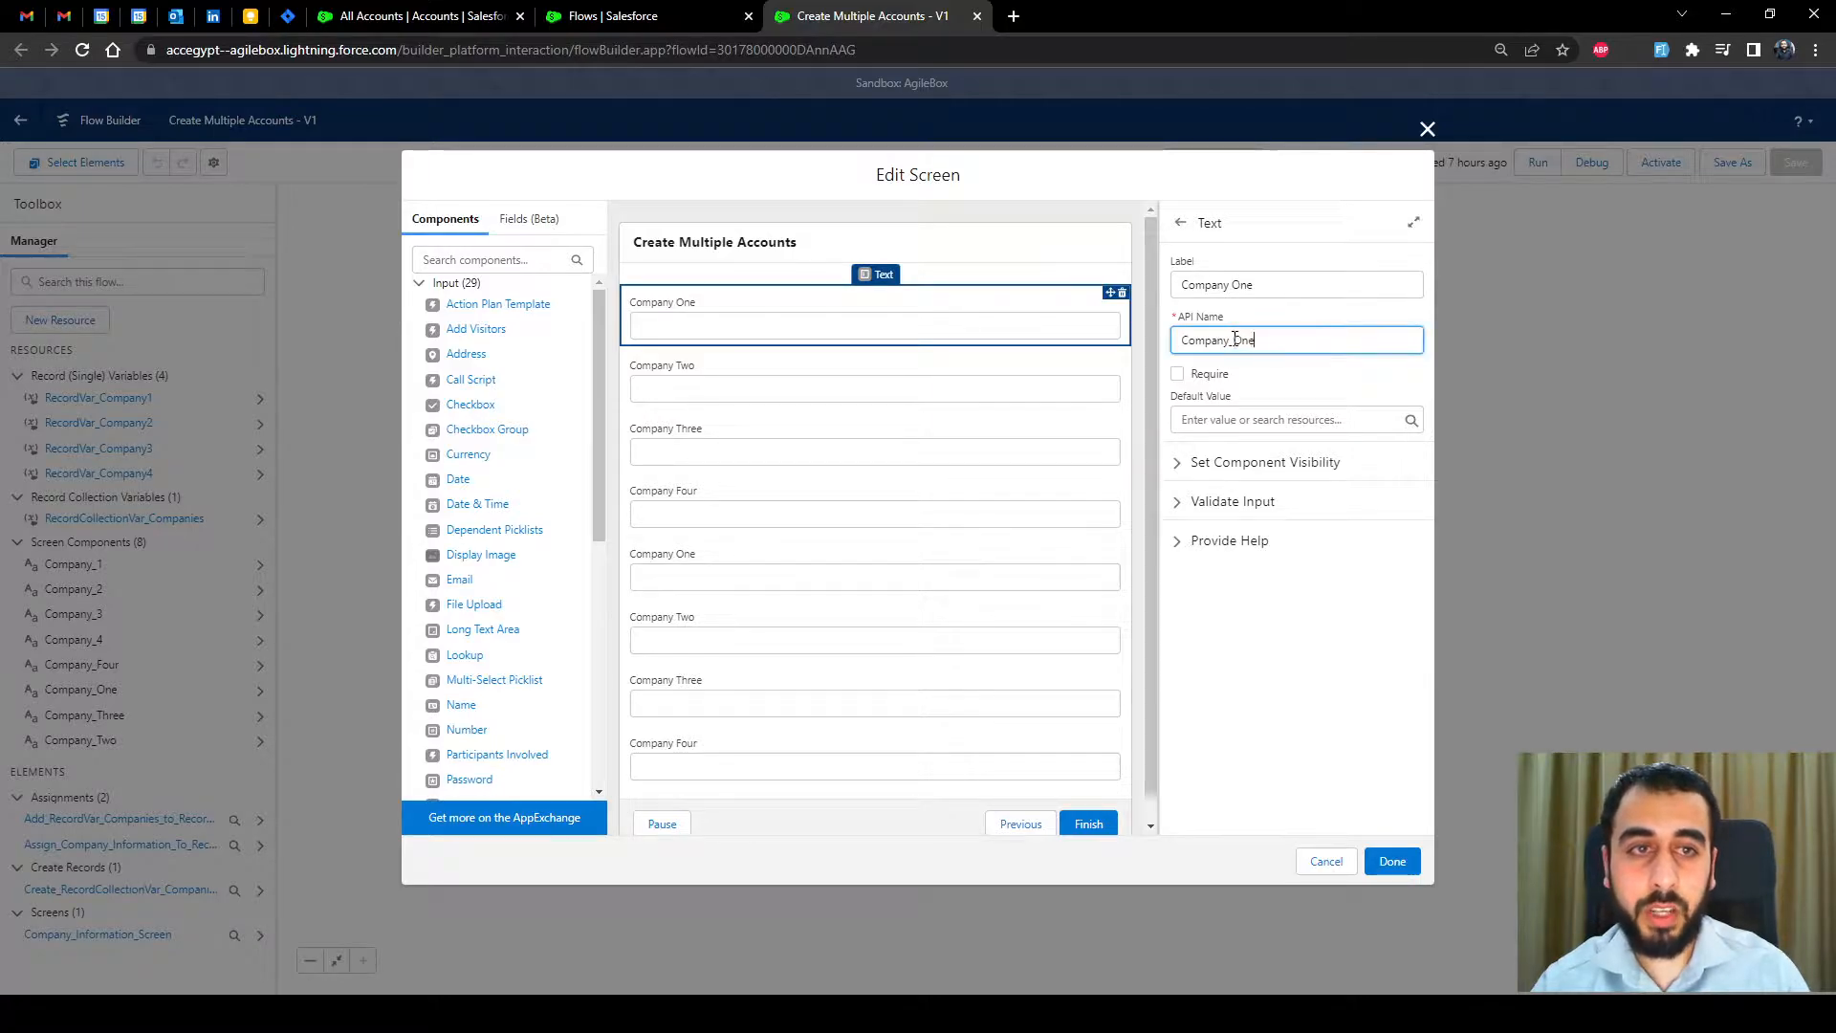
drag(1235, 339, 1282, 344)
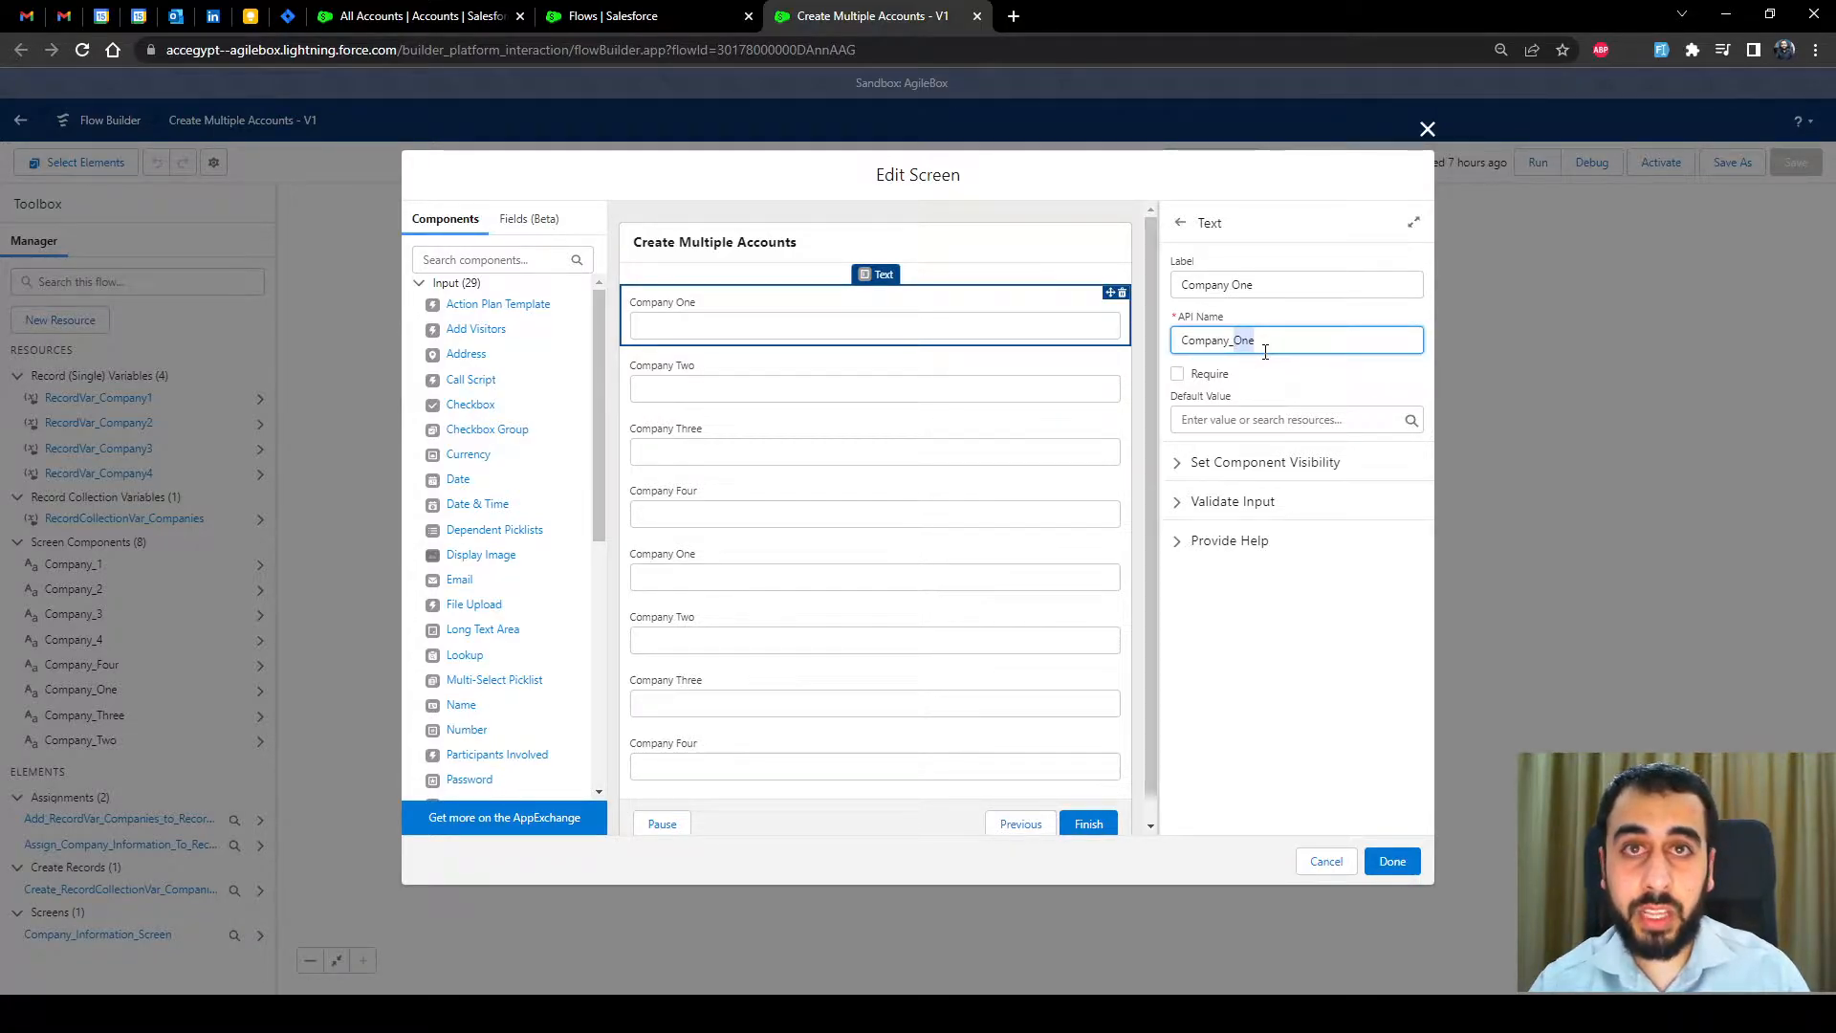
click(745, 569)
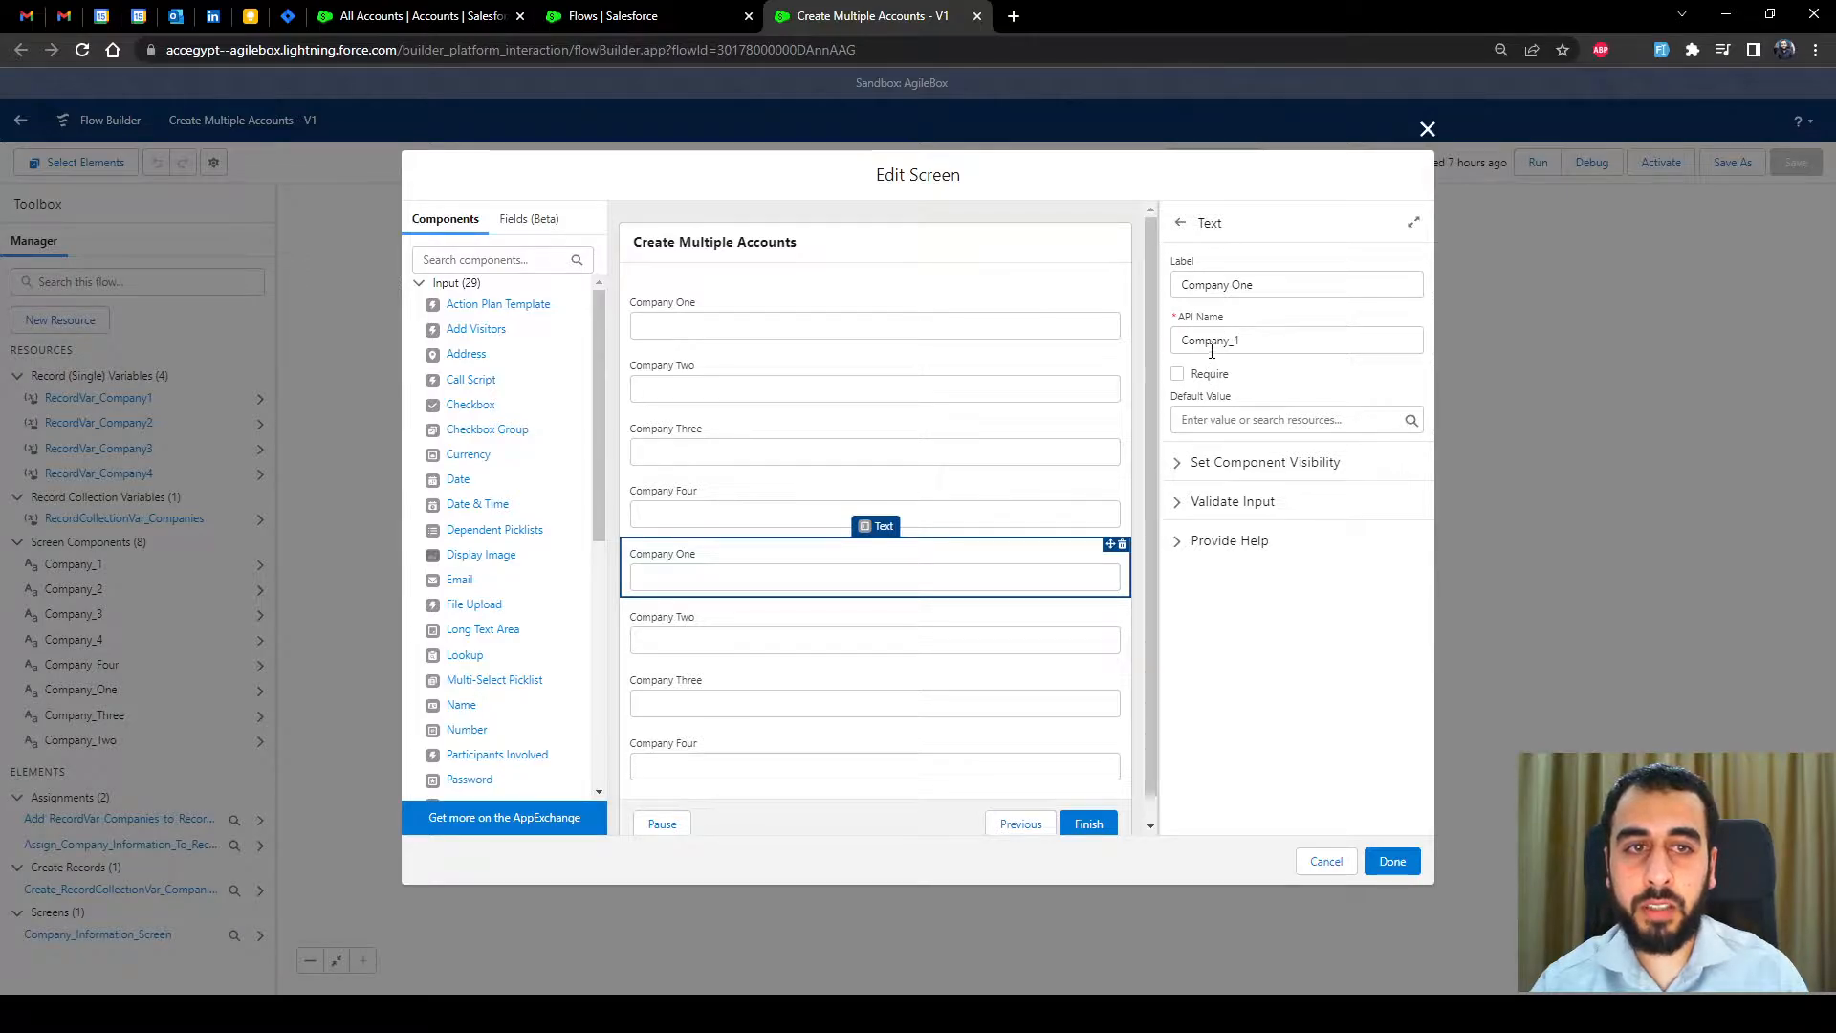
click(1251, 340)
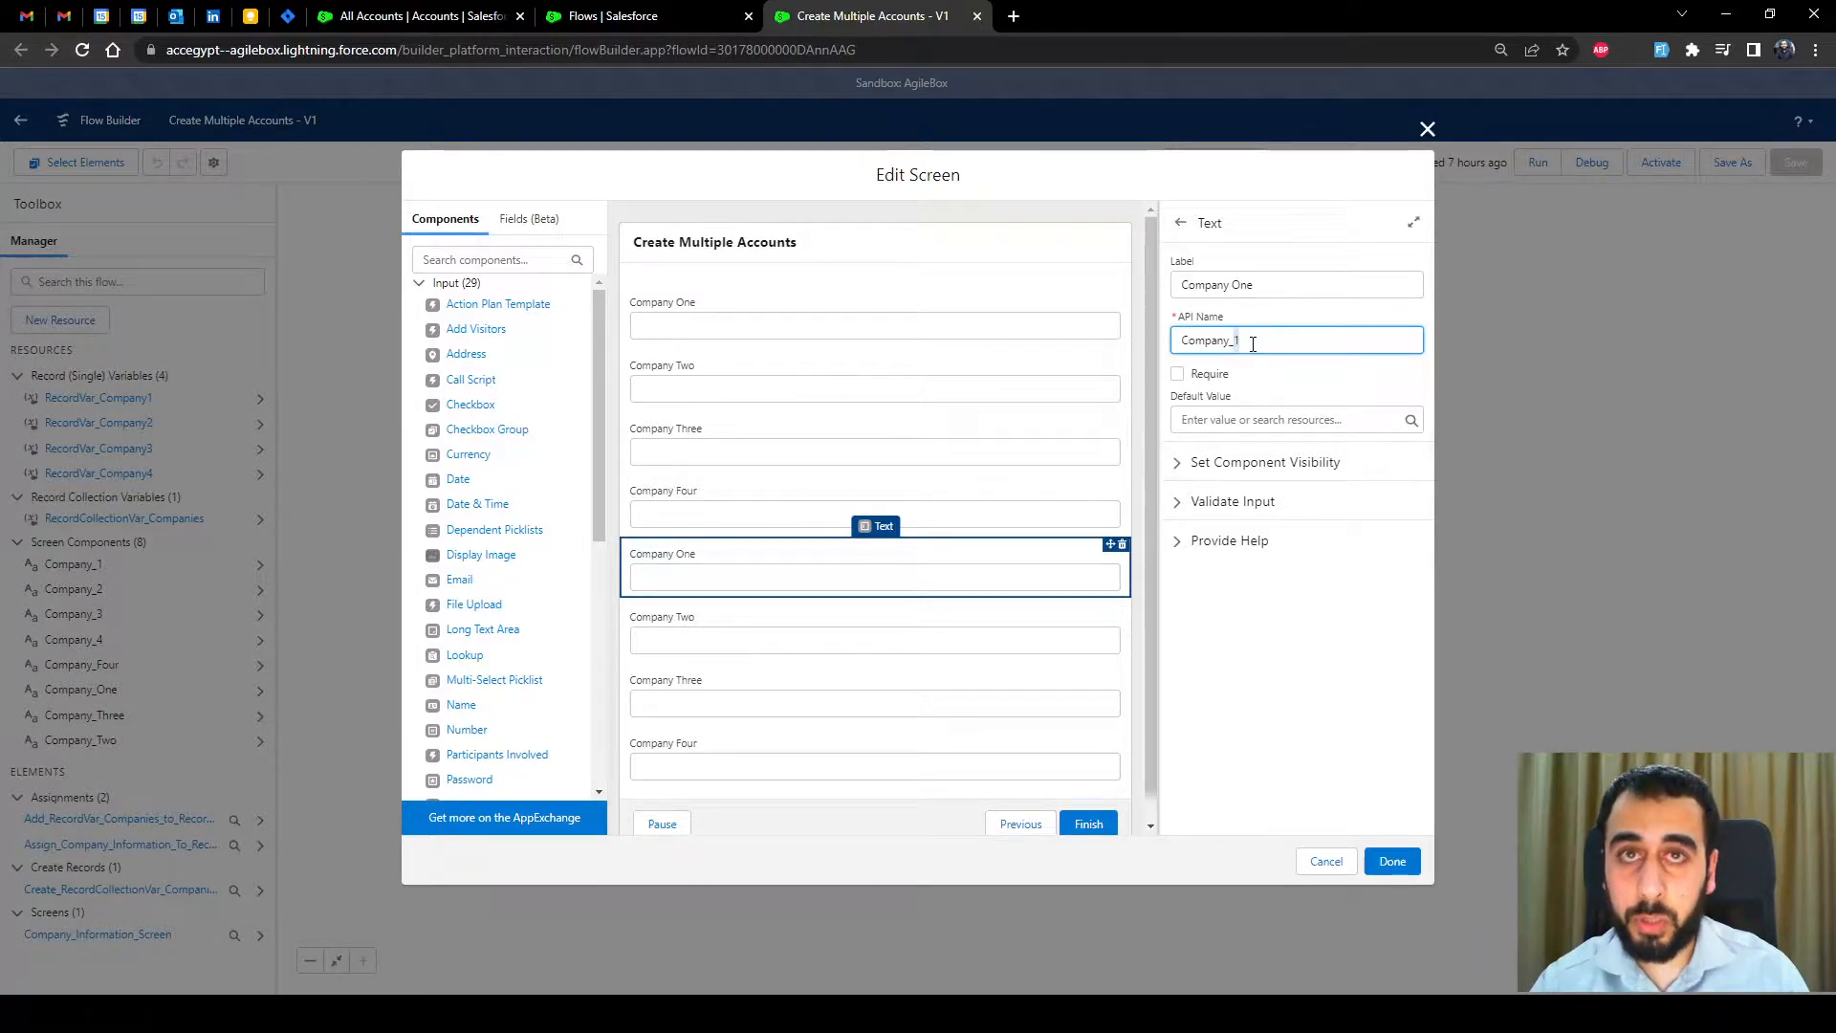
click(1264, 317)
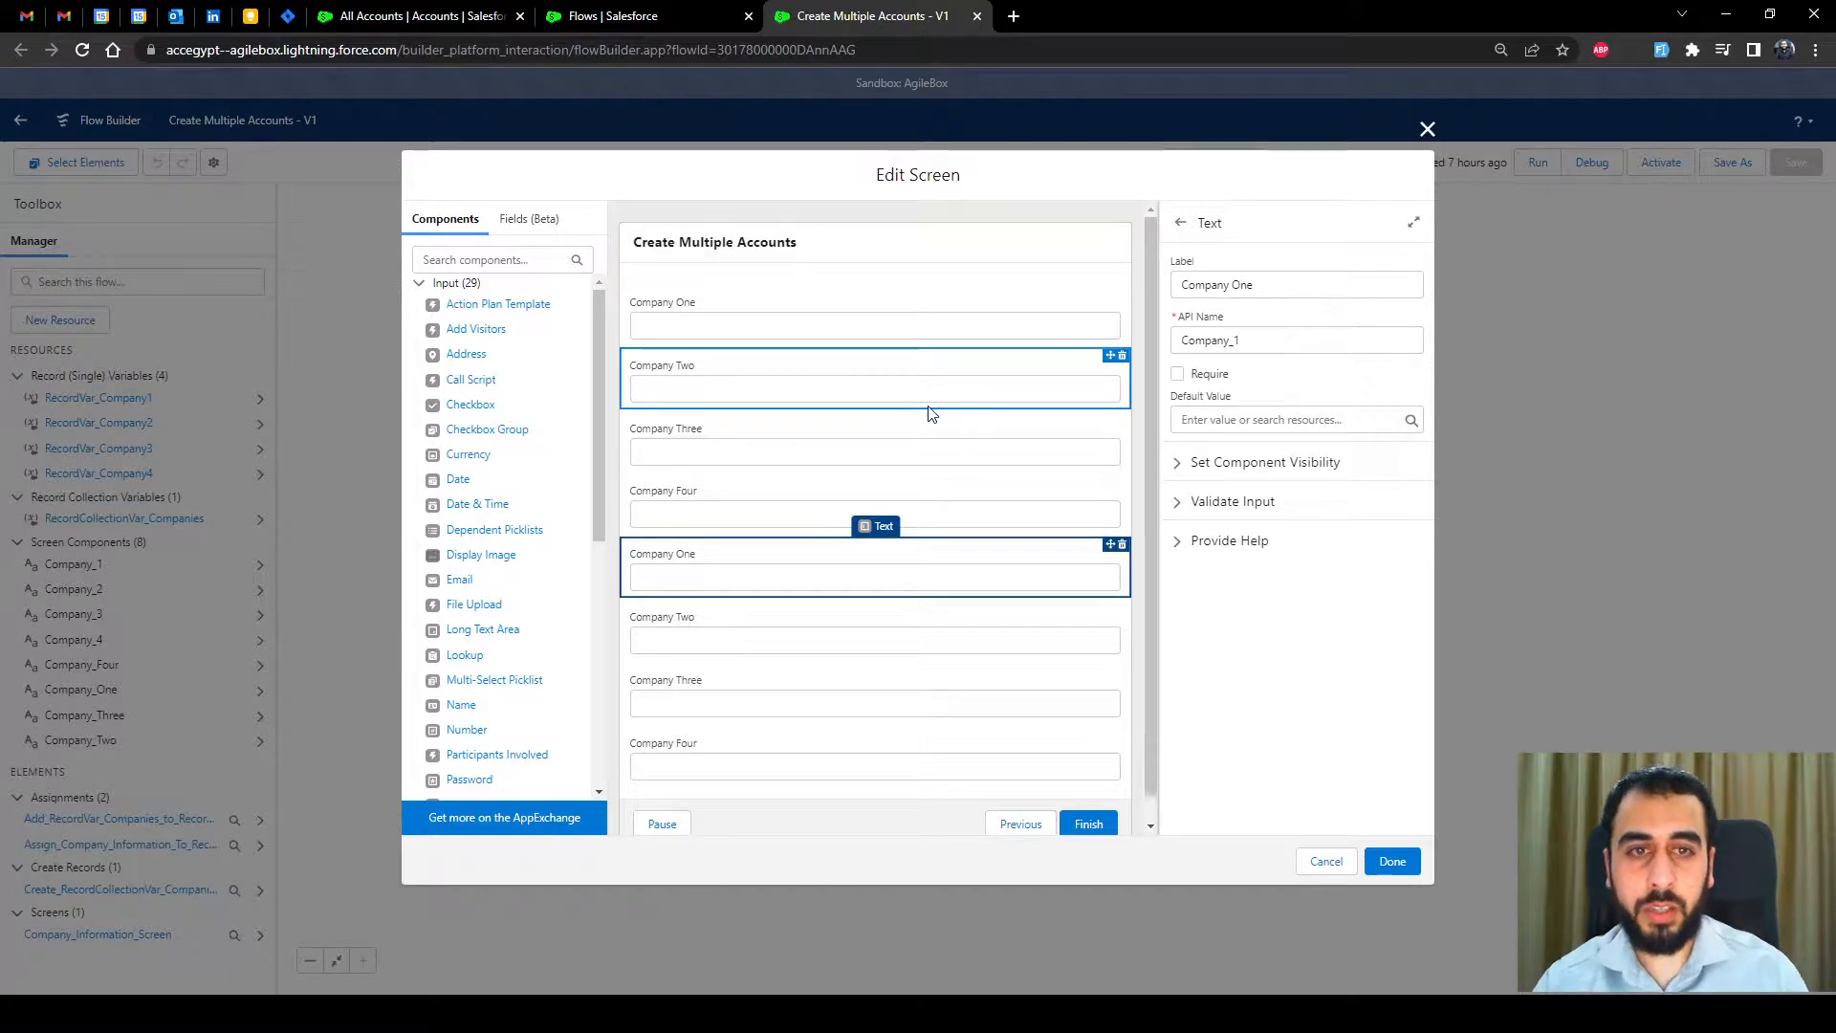
Examine the resources offered as default value for the second Company One field, especially the screen components, and recheck its API name.
click(1242, 422)
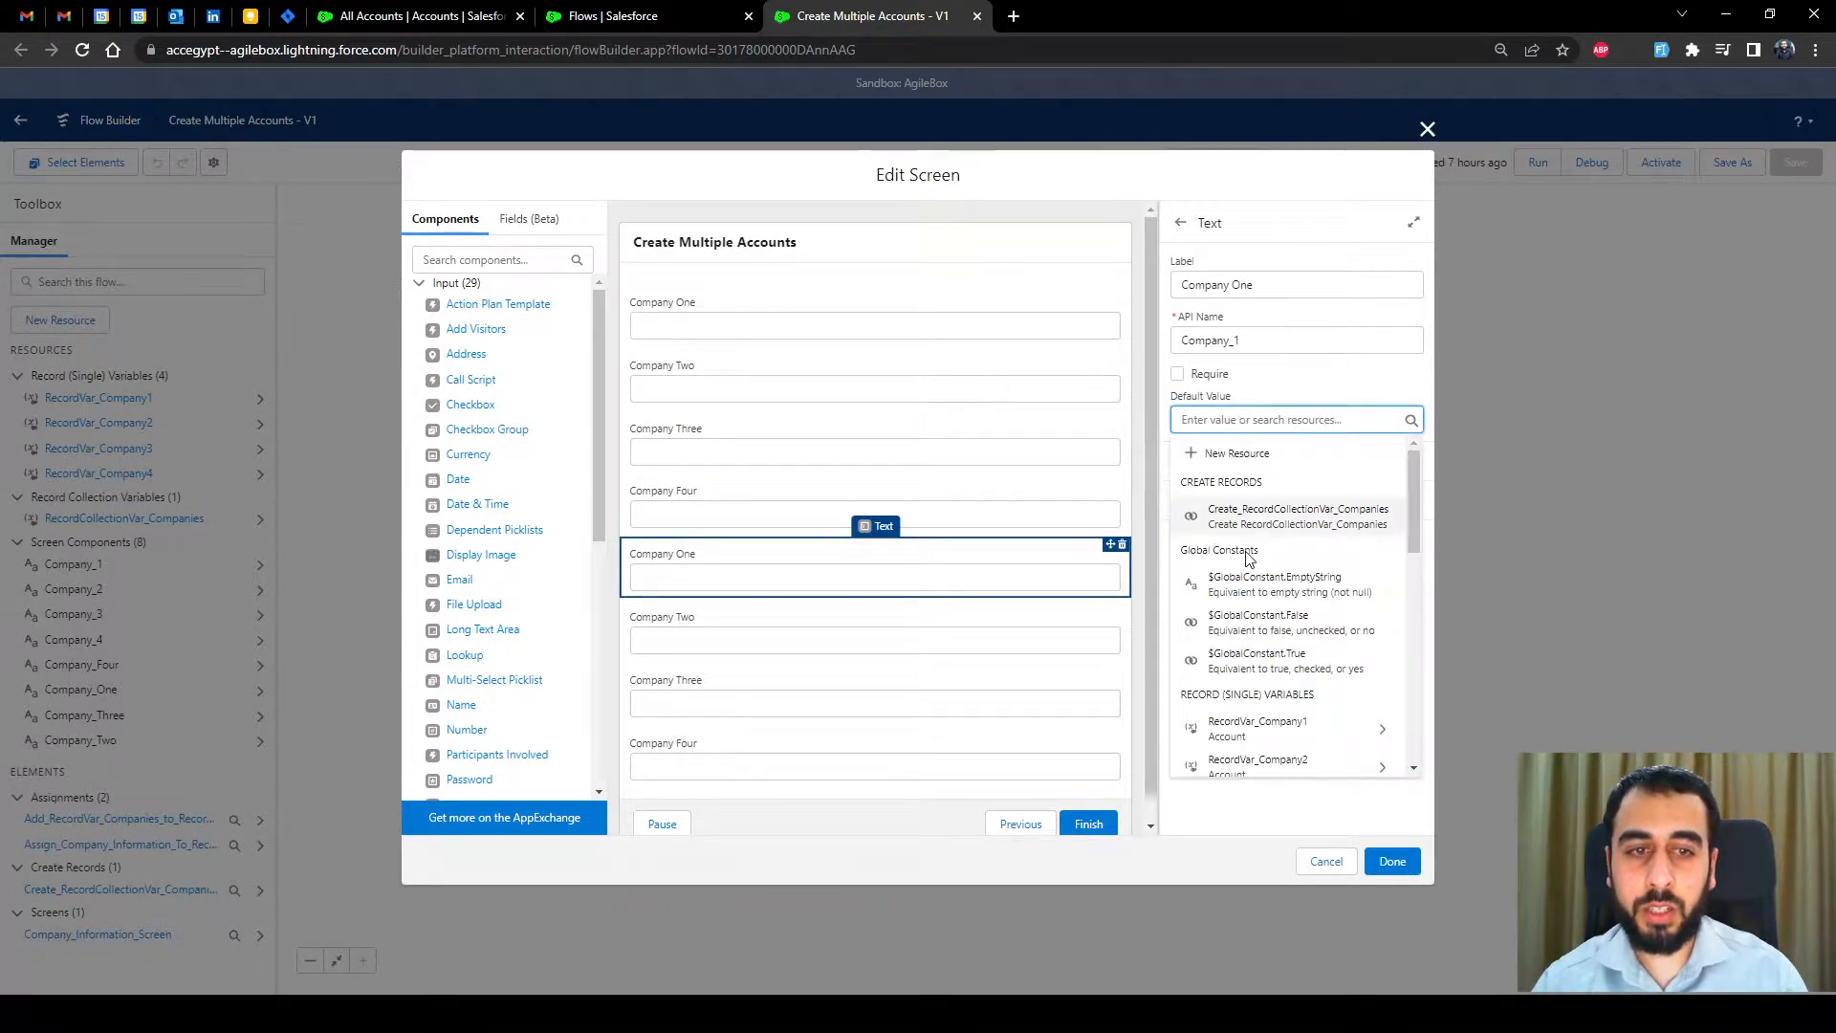
scroll(1272, 621, down, 2)
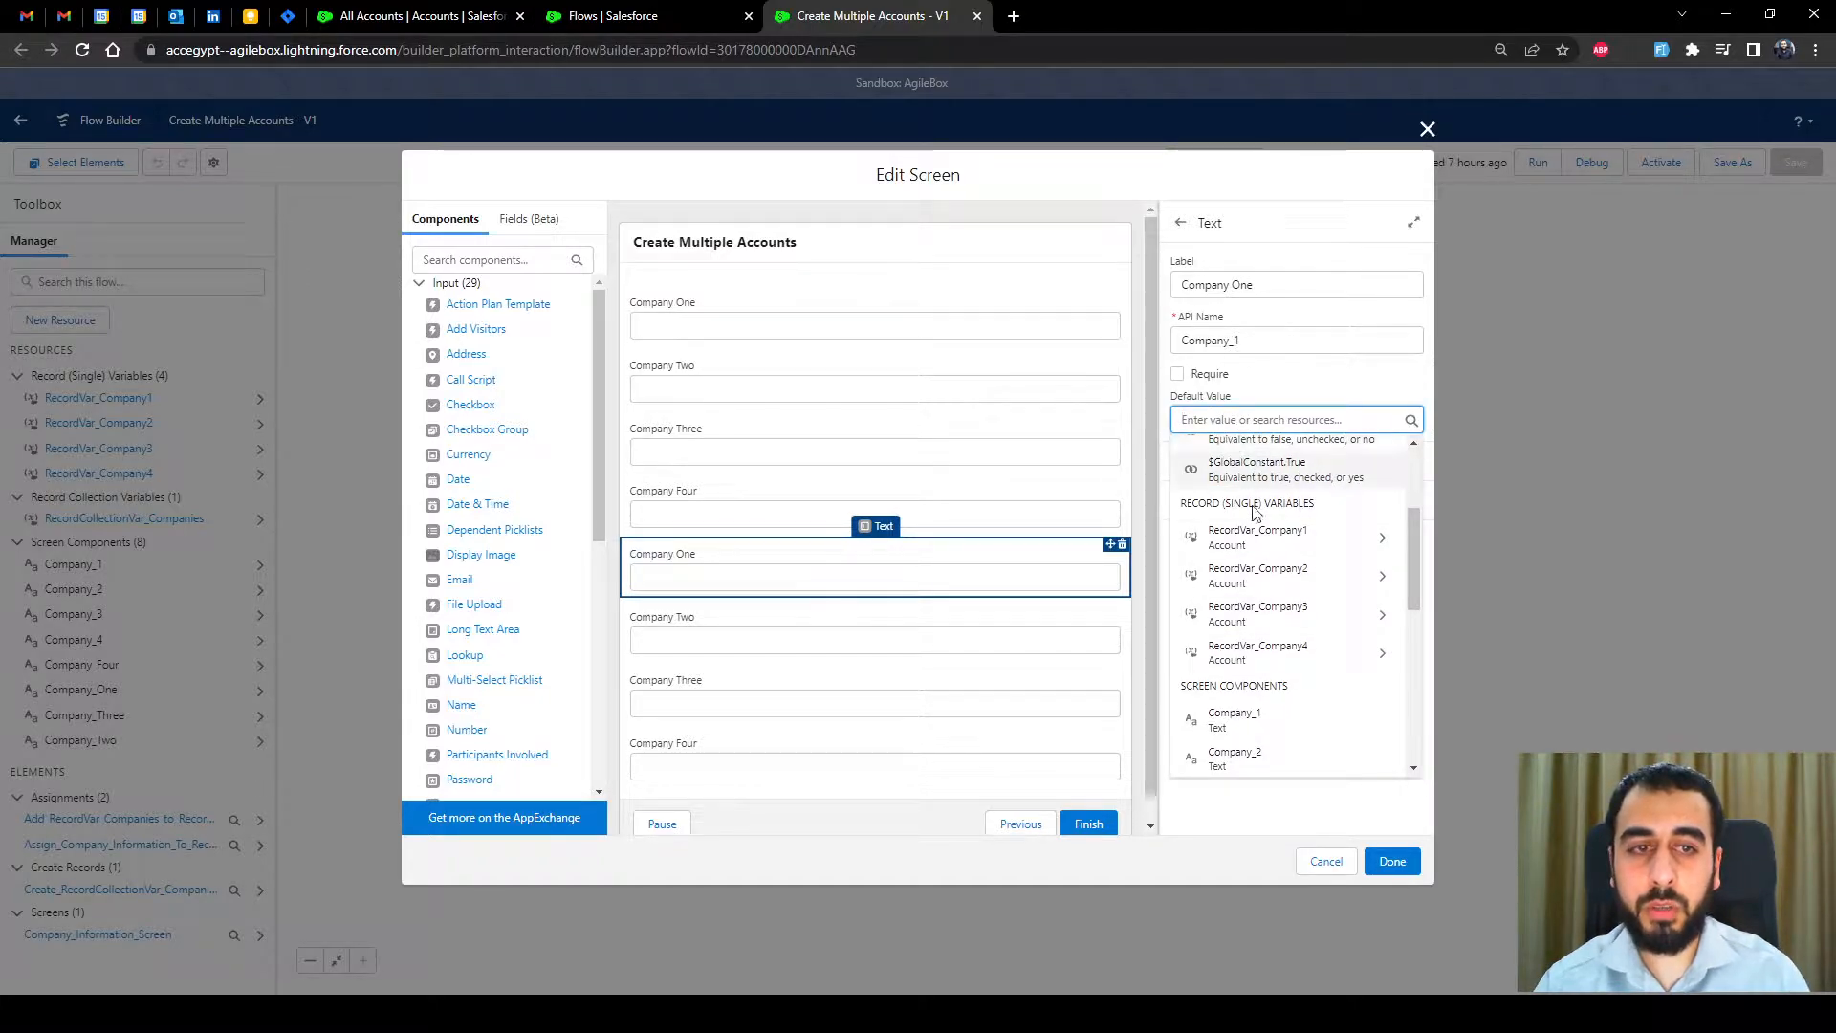
scroll(1224, 543, down, 2)
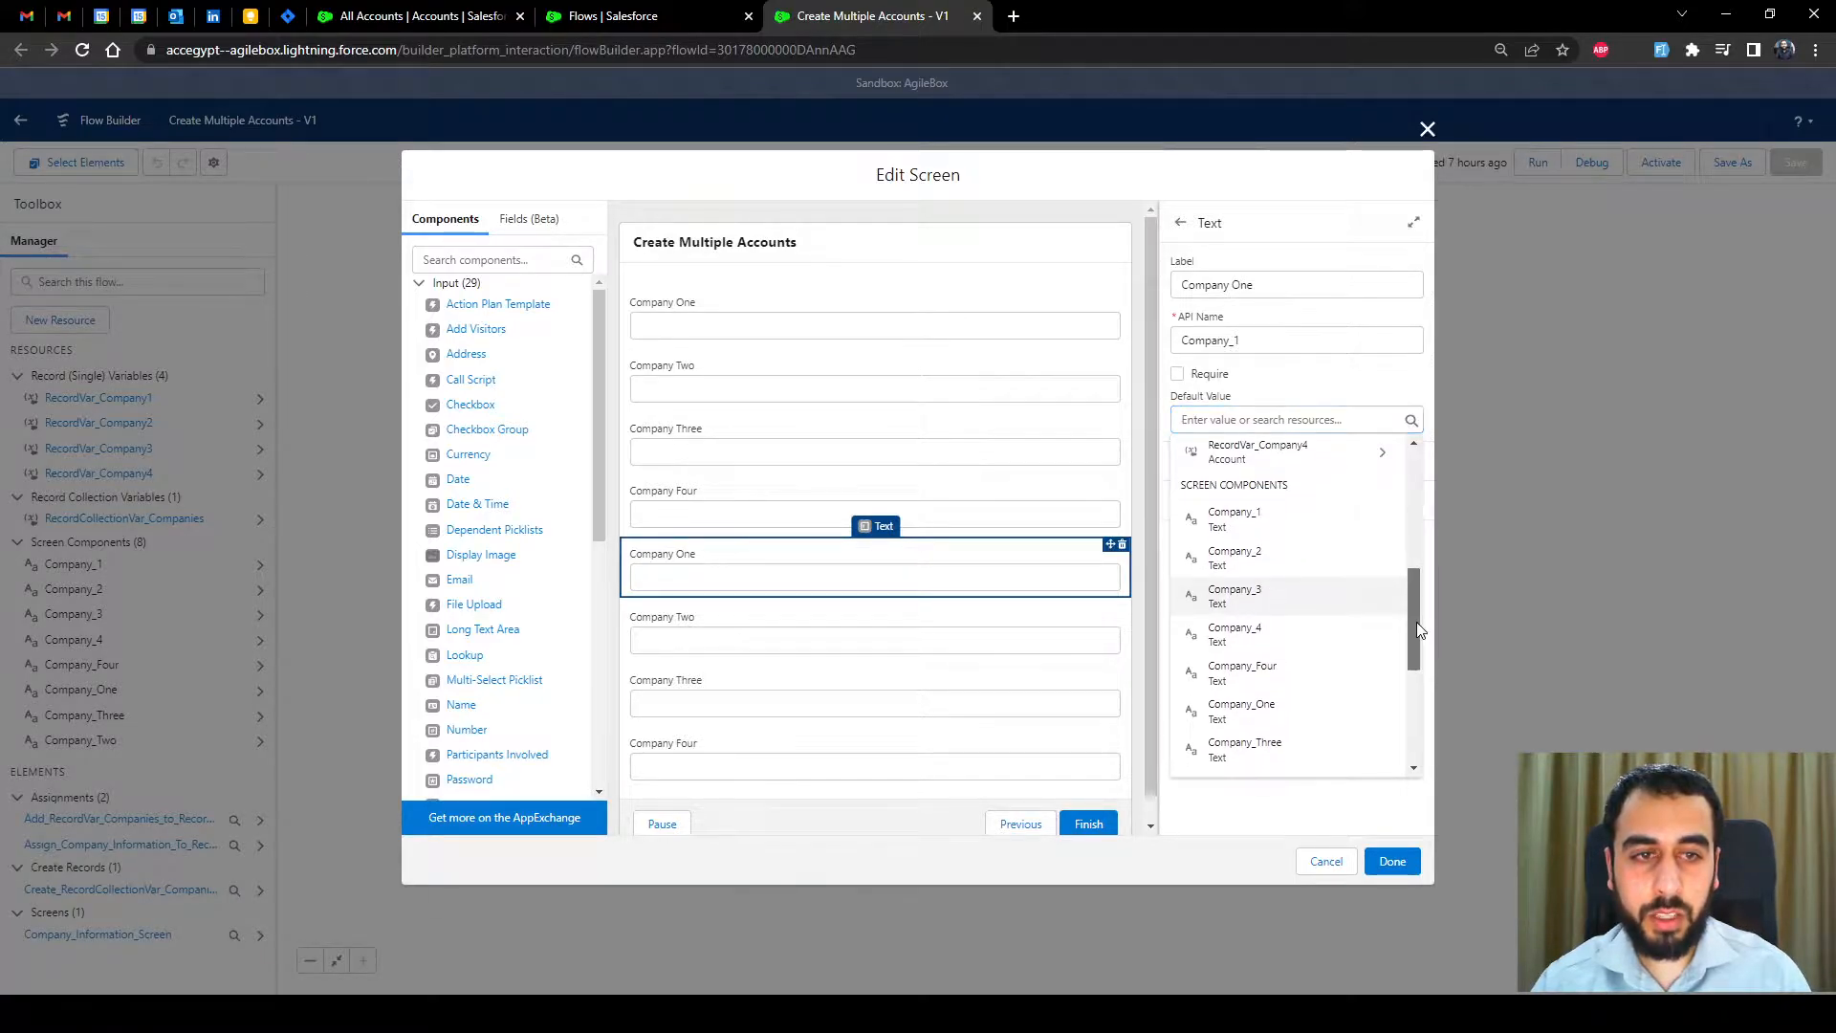
scroll(1419, 629, down, 1)
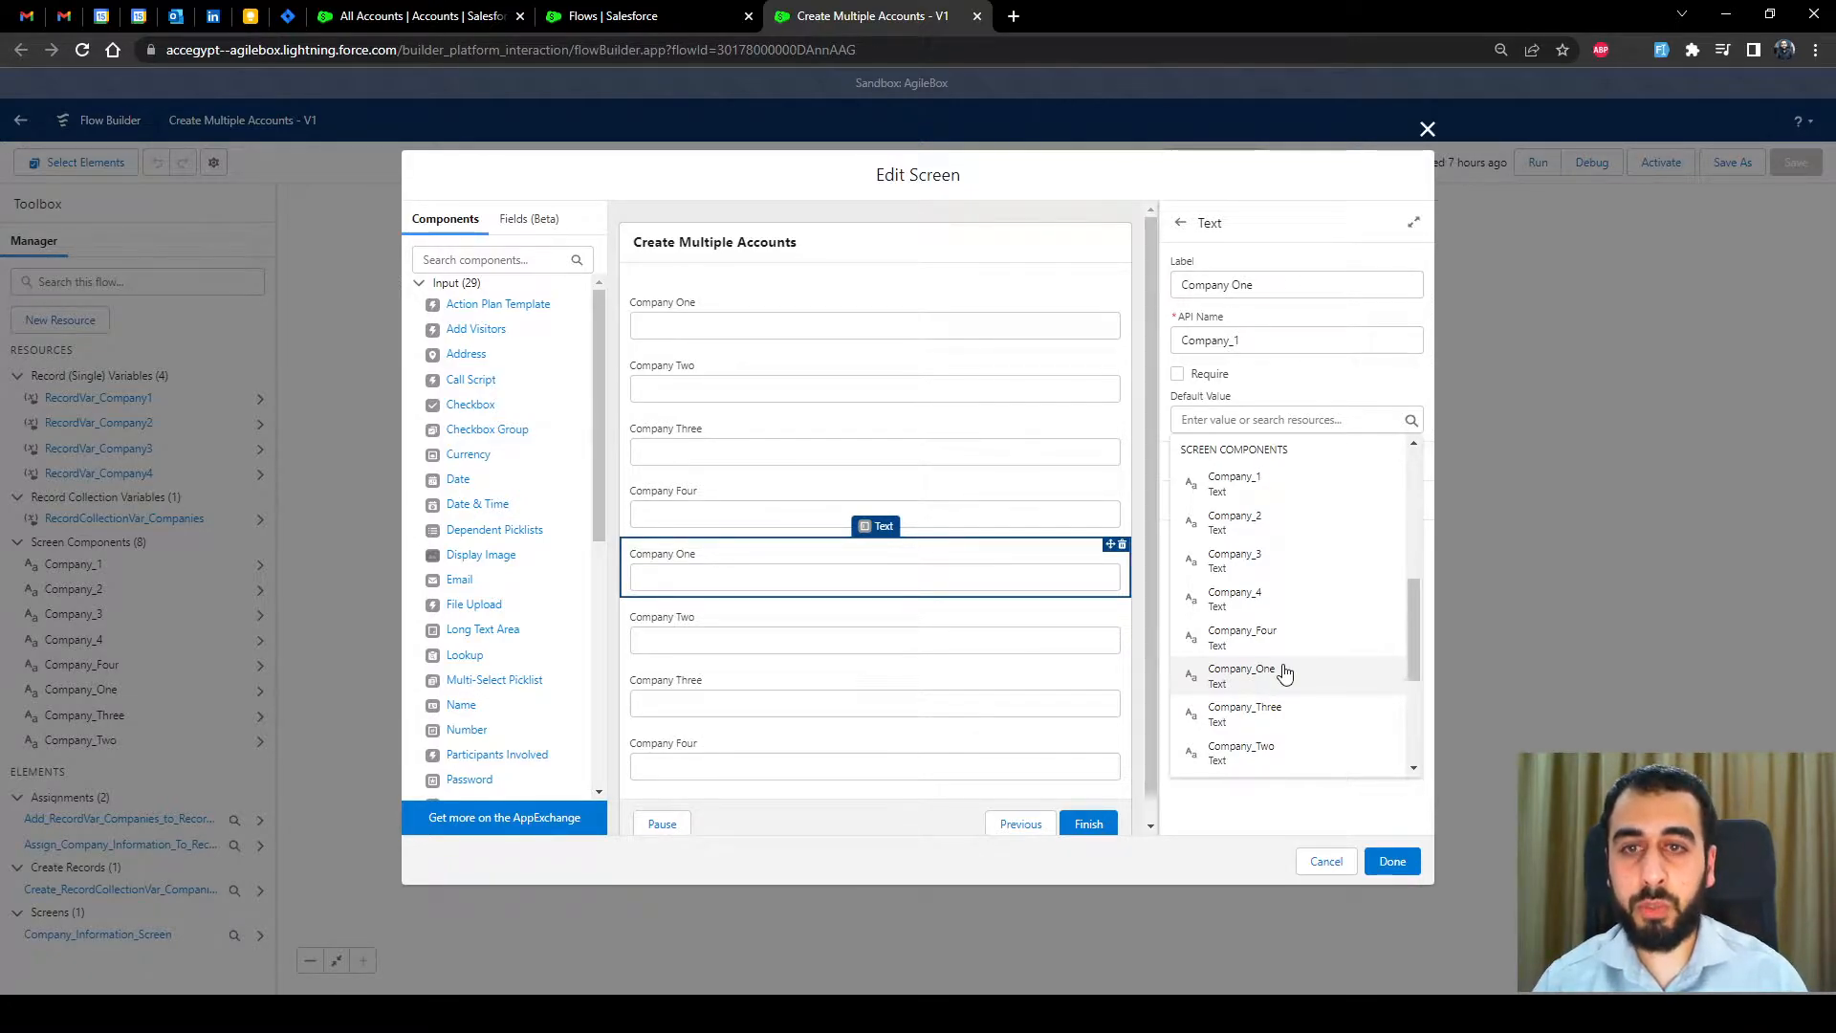
click(1044, 585)
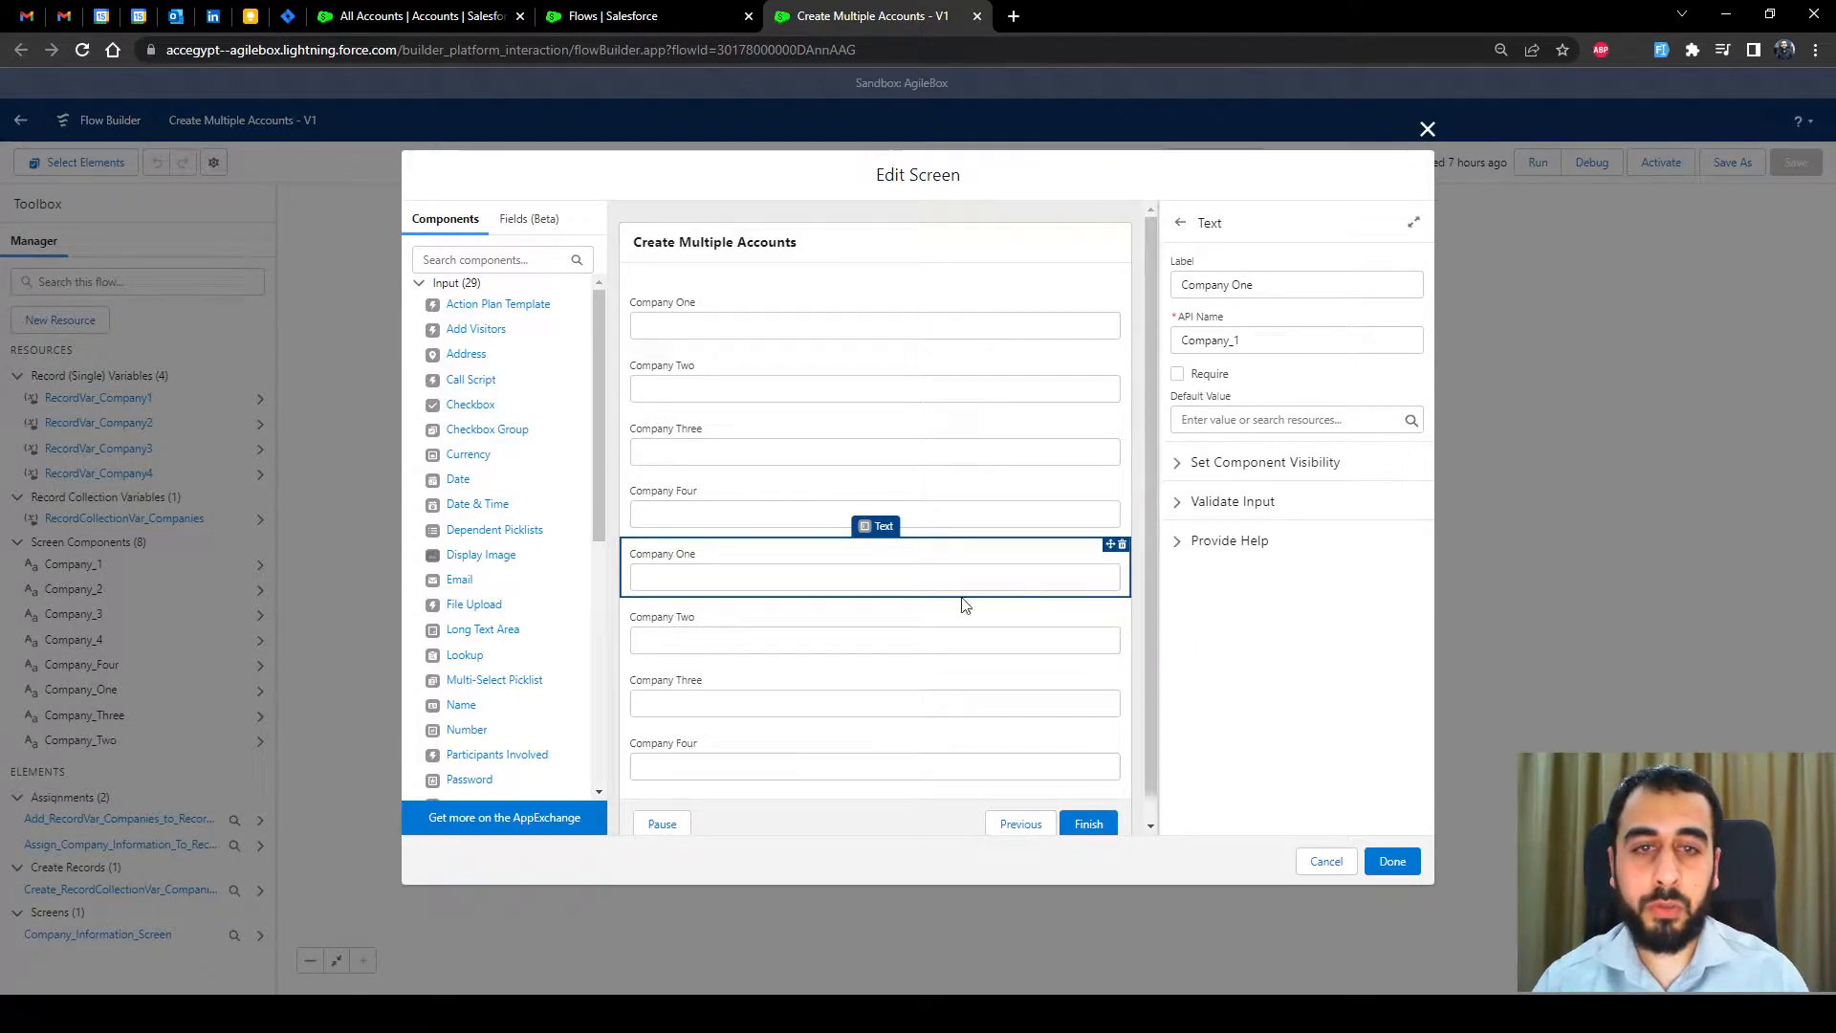
click(1236, 342)
text(1)
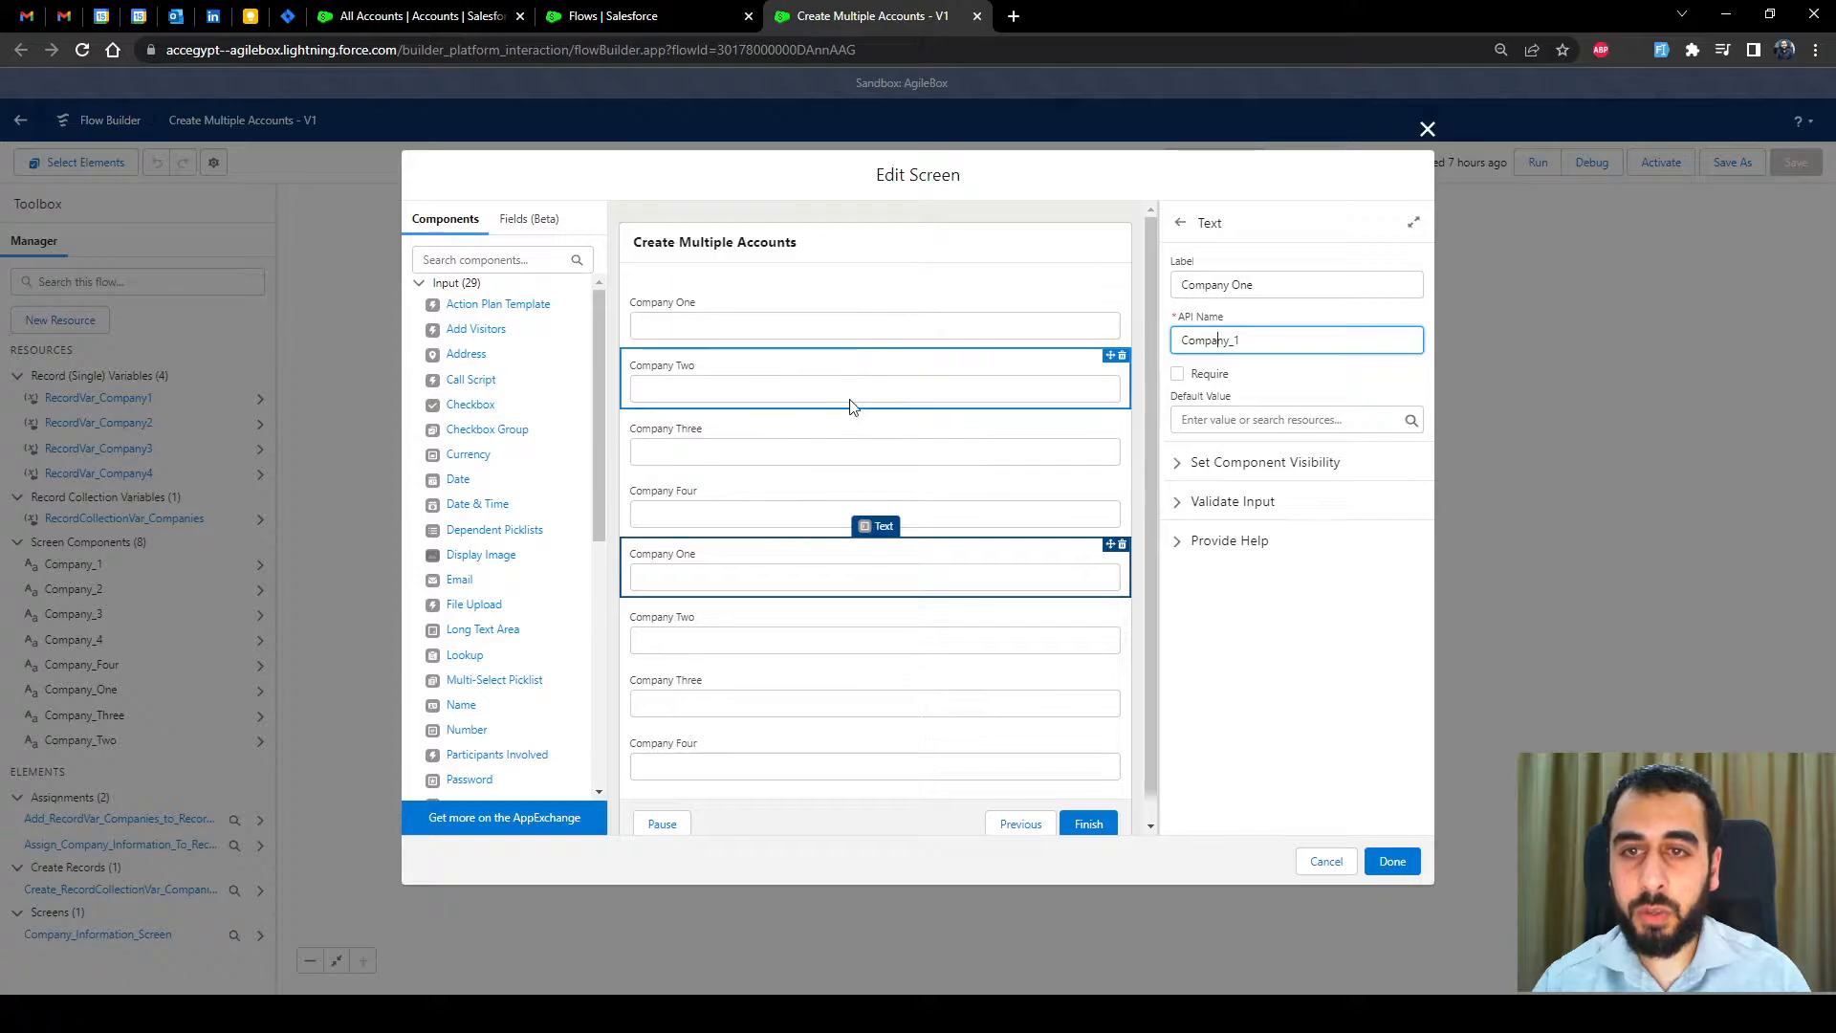
Delete the first set of Company One, Two, Three and Four text fields from the screen and accept the screen edits.
click(1123, 293)
click(1052, 561)
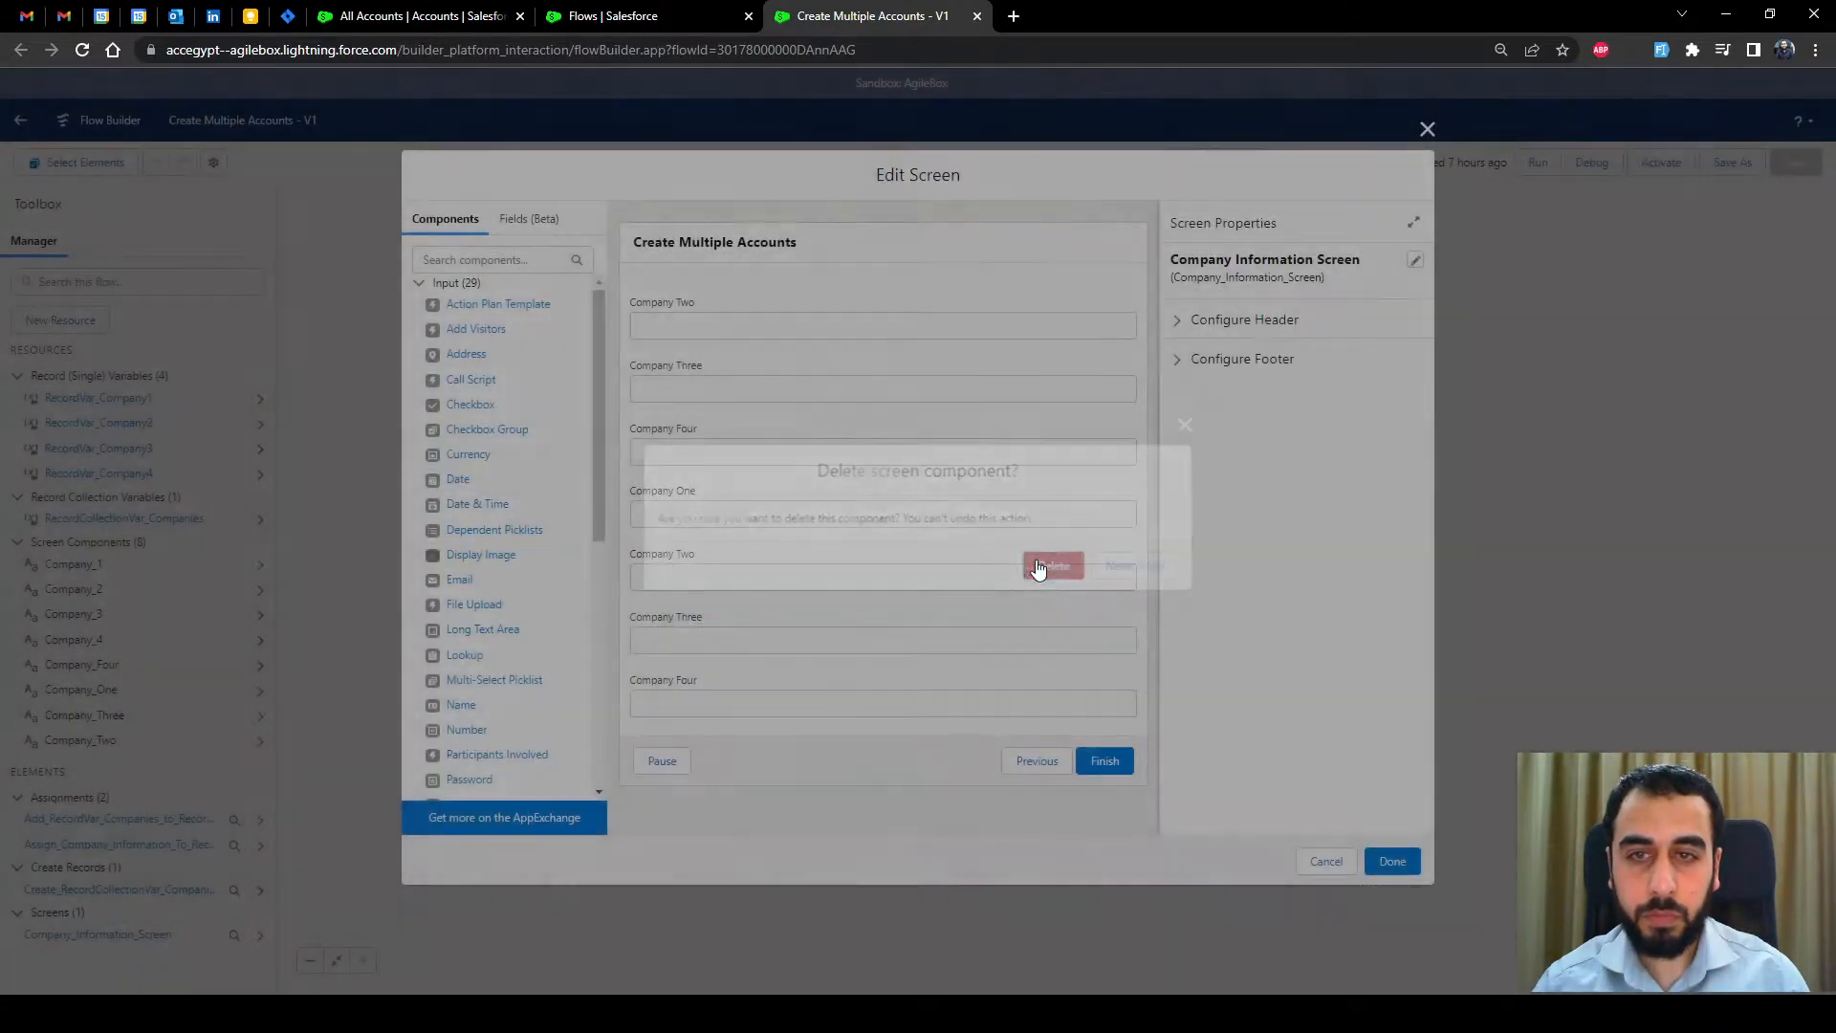
click(1137, 293)
click(1053, 565)
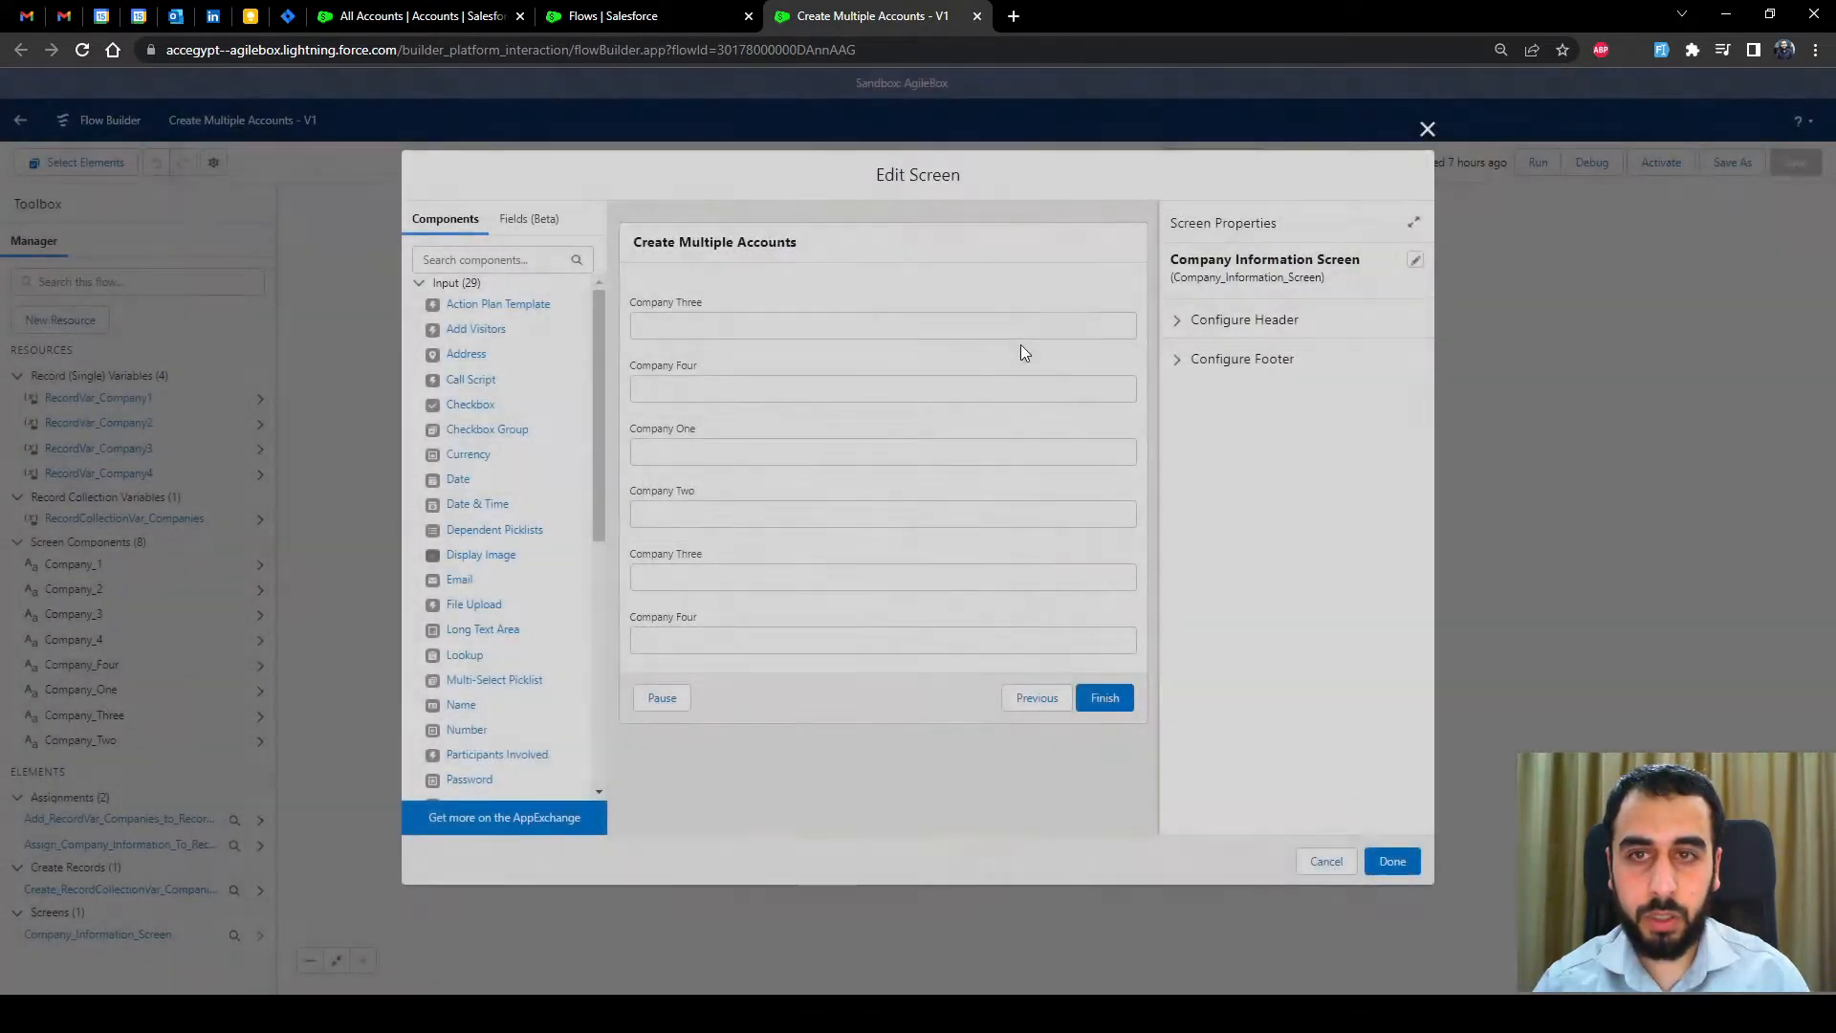
click(1137, 294)
click(1055, 565)
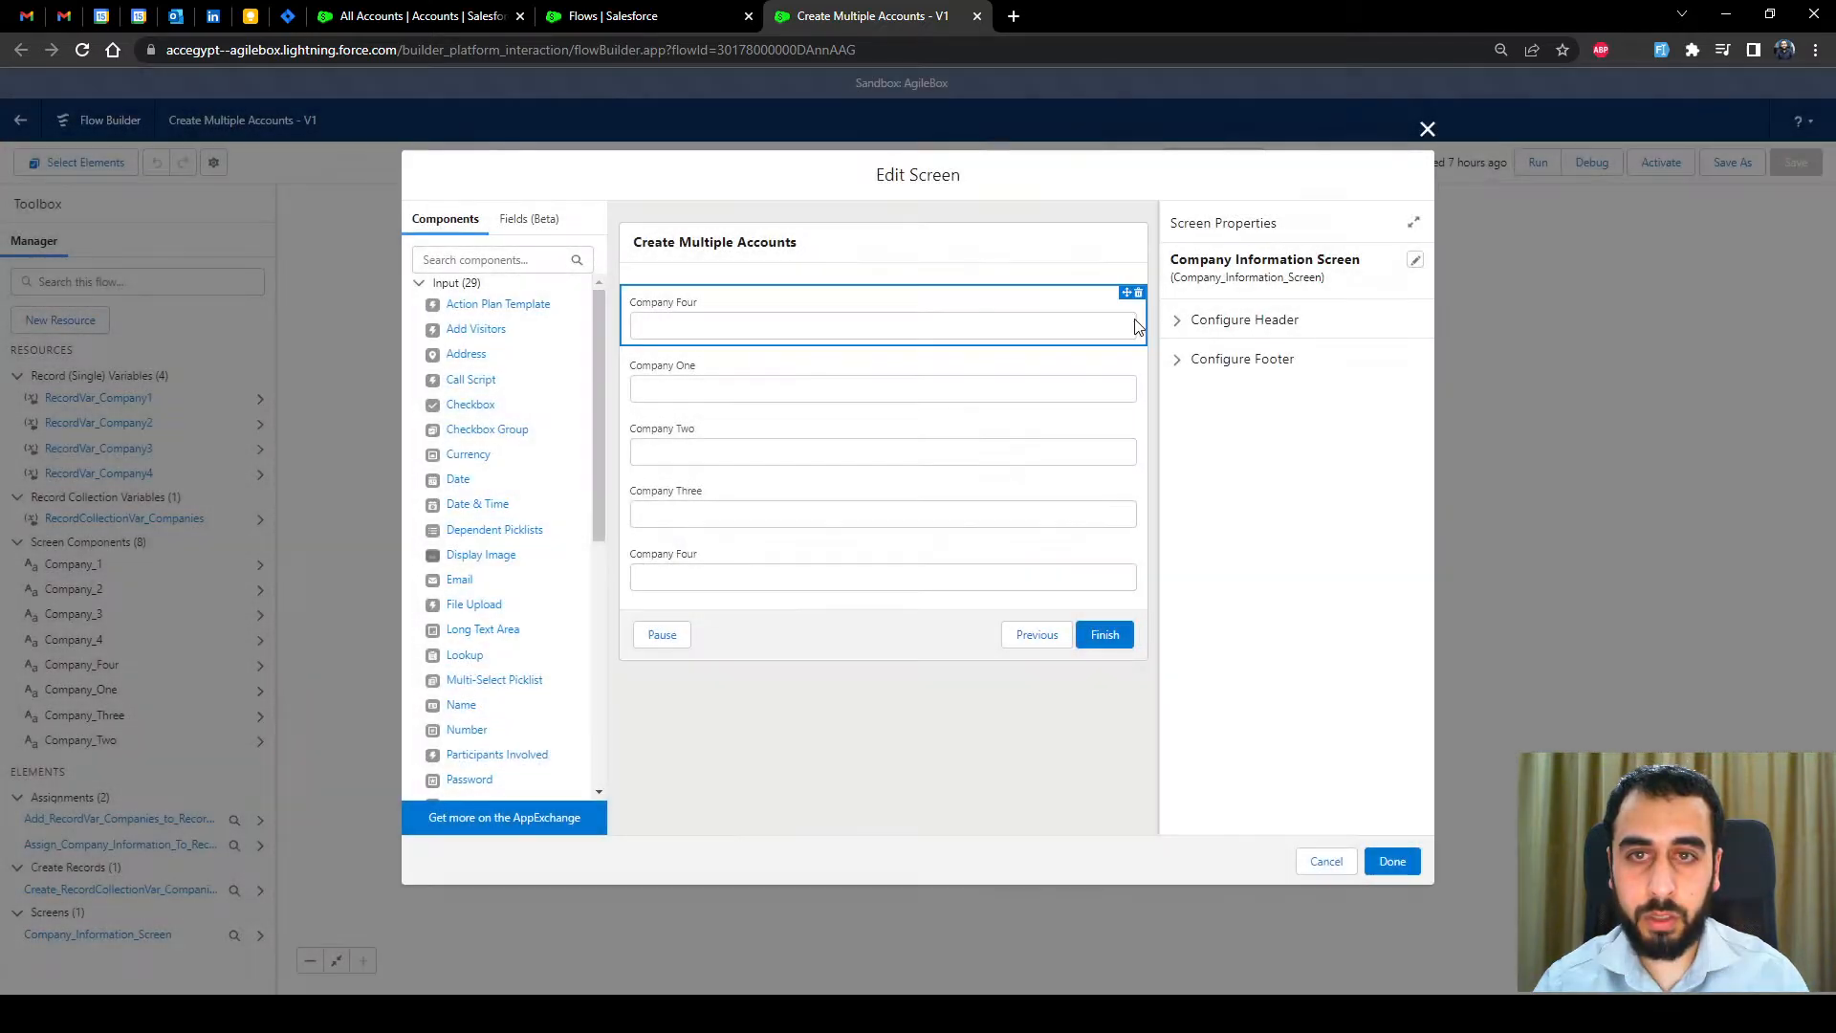
click(1138, 293)
click(1067, 565)
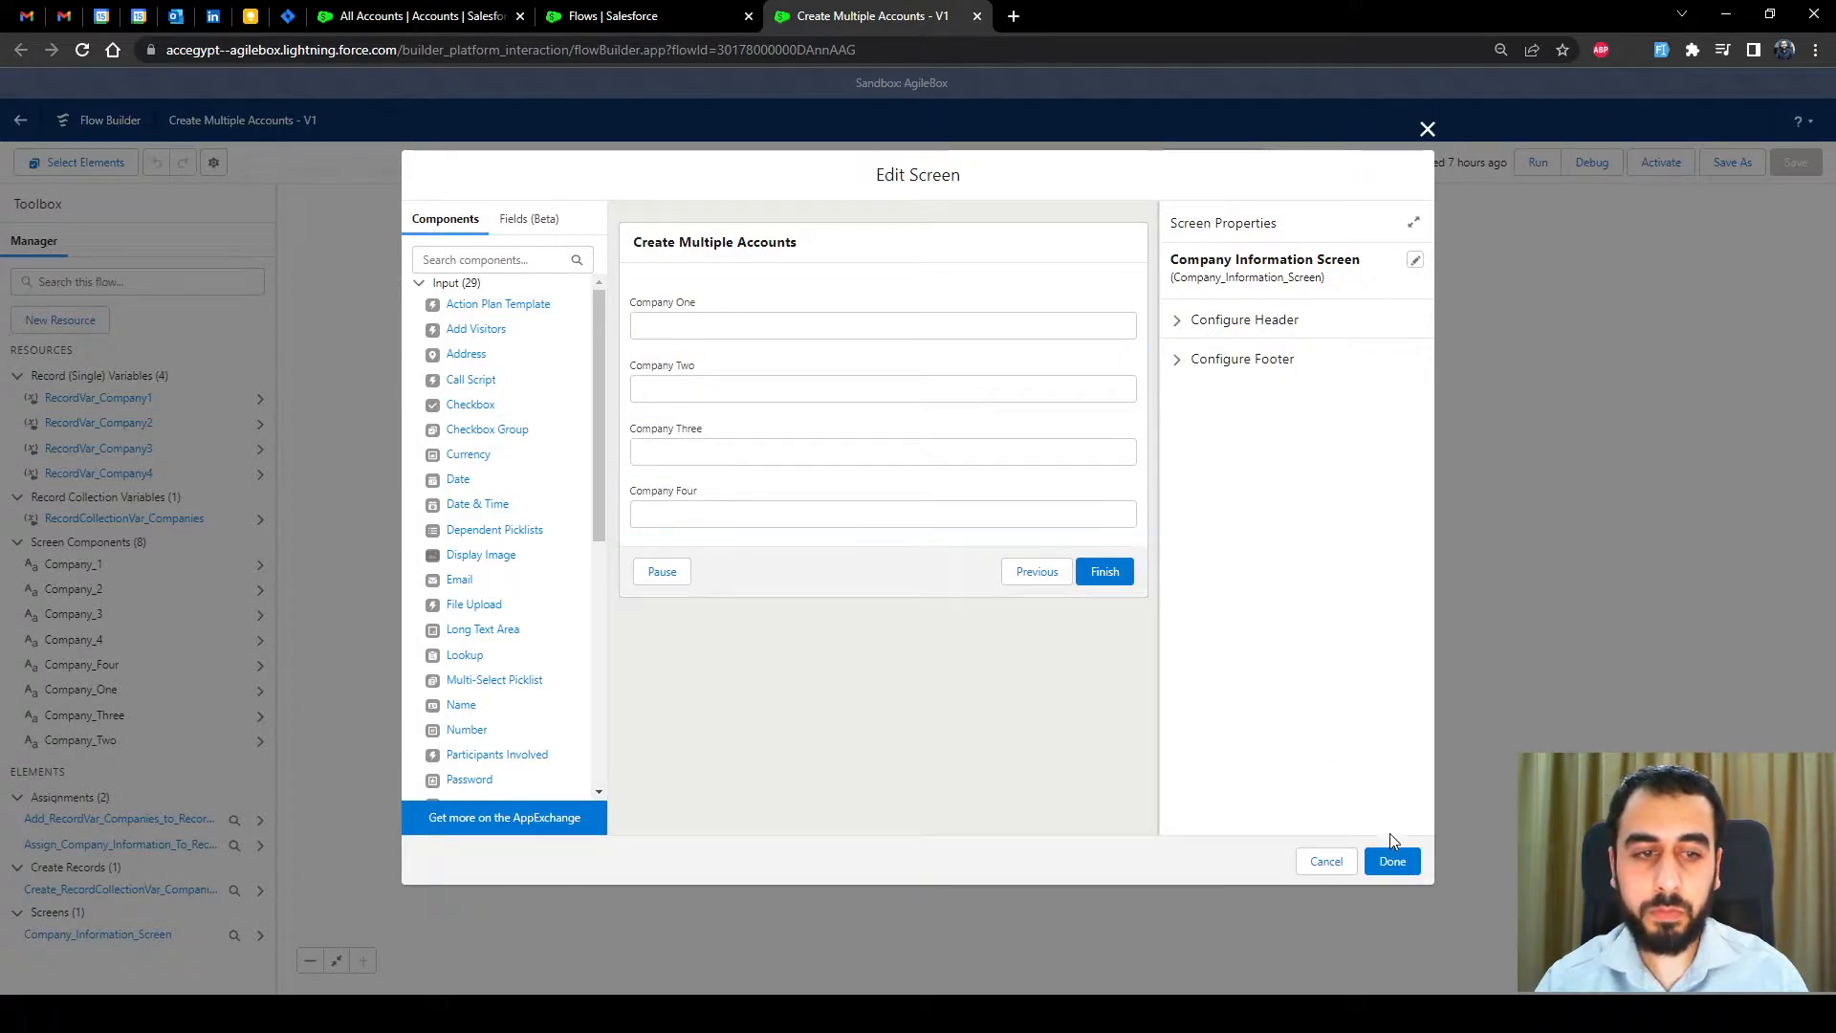
click(1393, 862)
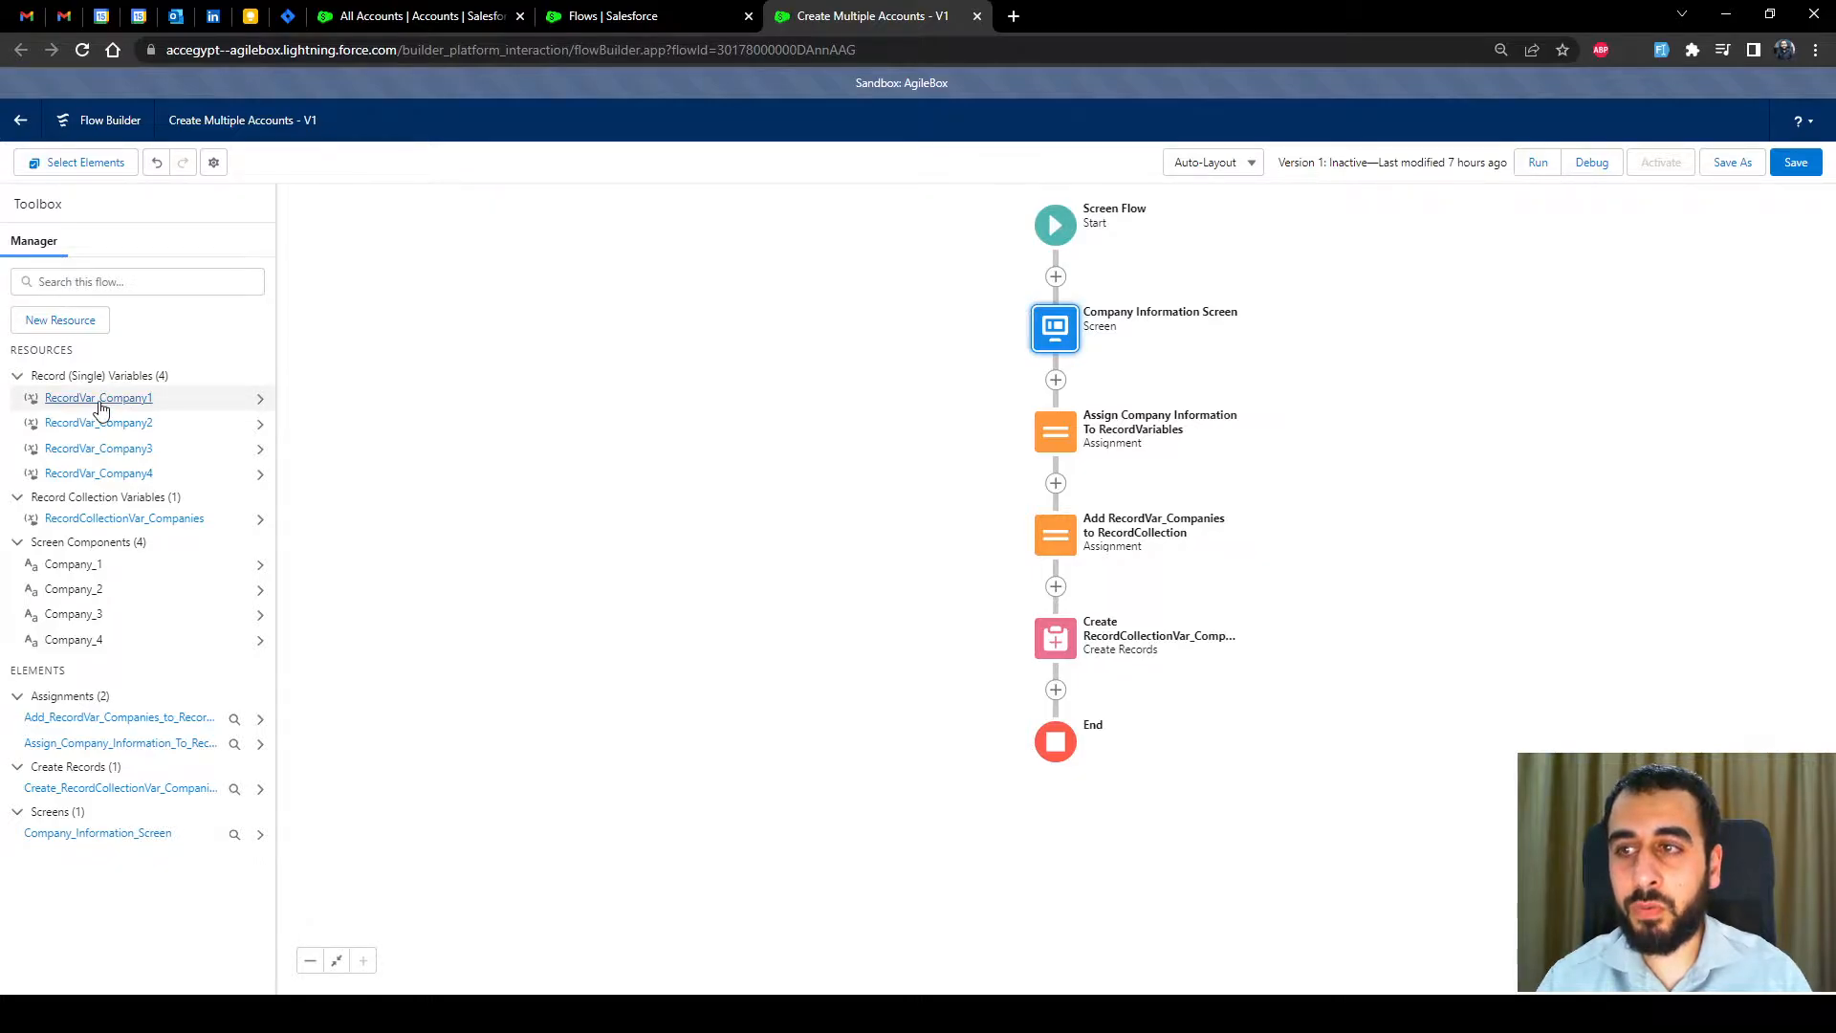
Review the RecordVar_Company1 variable's settings and the Assign Company Information To RecordVariables assignment.
click(94, 398)
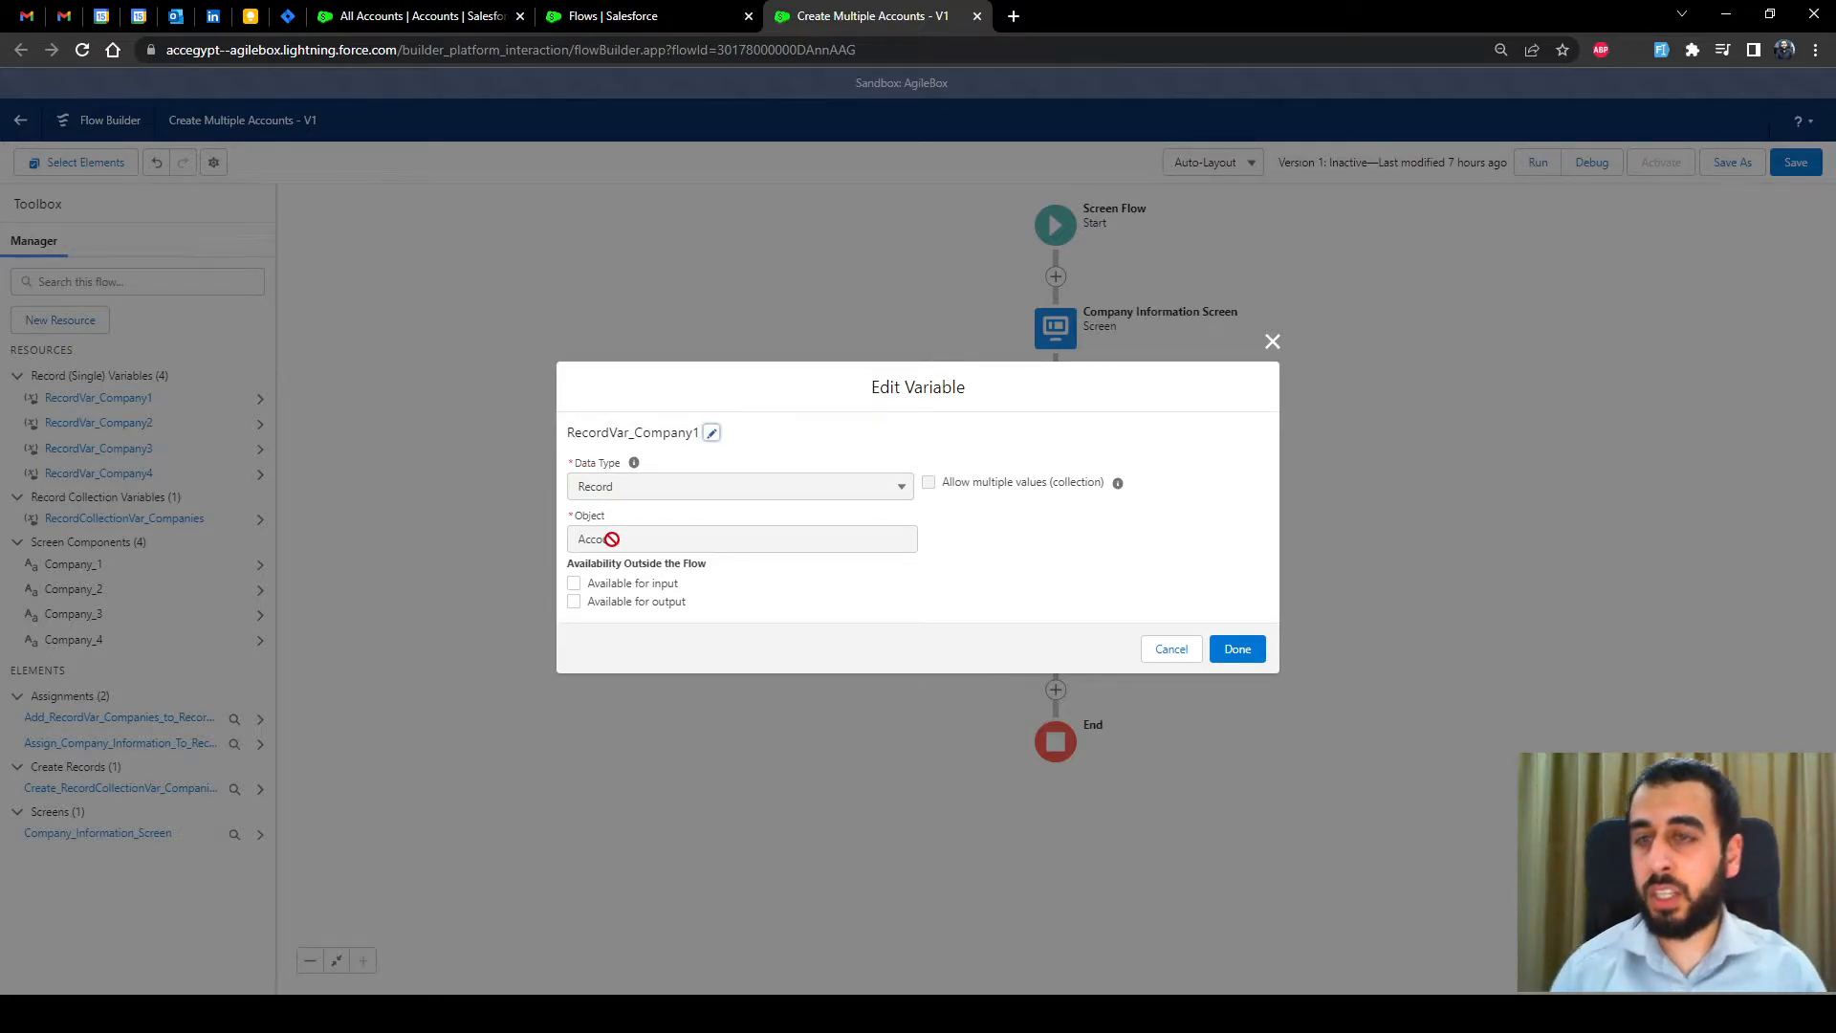
click(1272, 341)
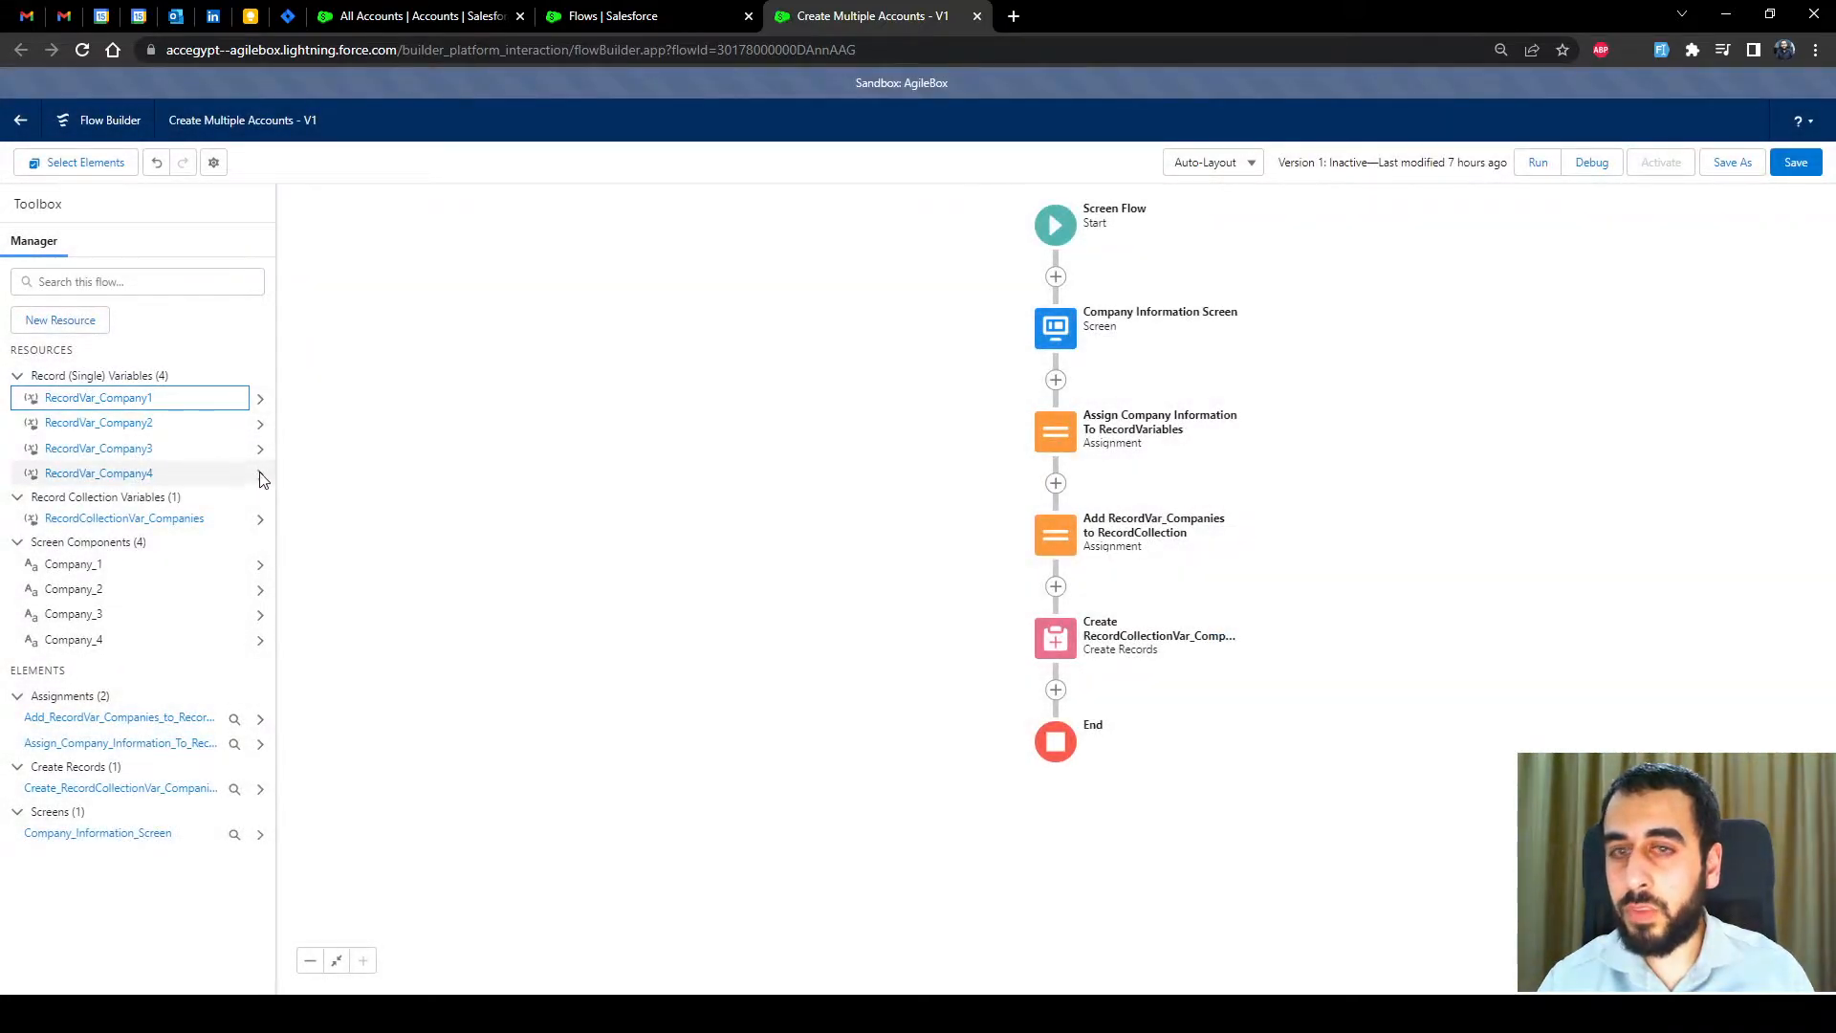
click(1055, 540)
double_click(1059, 425)
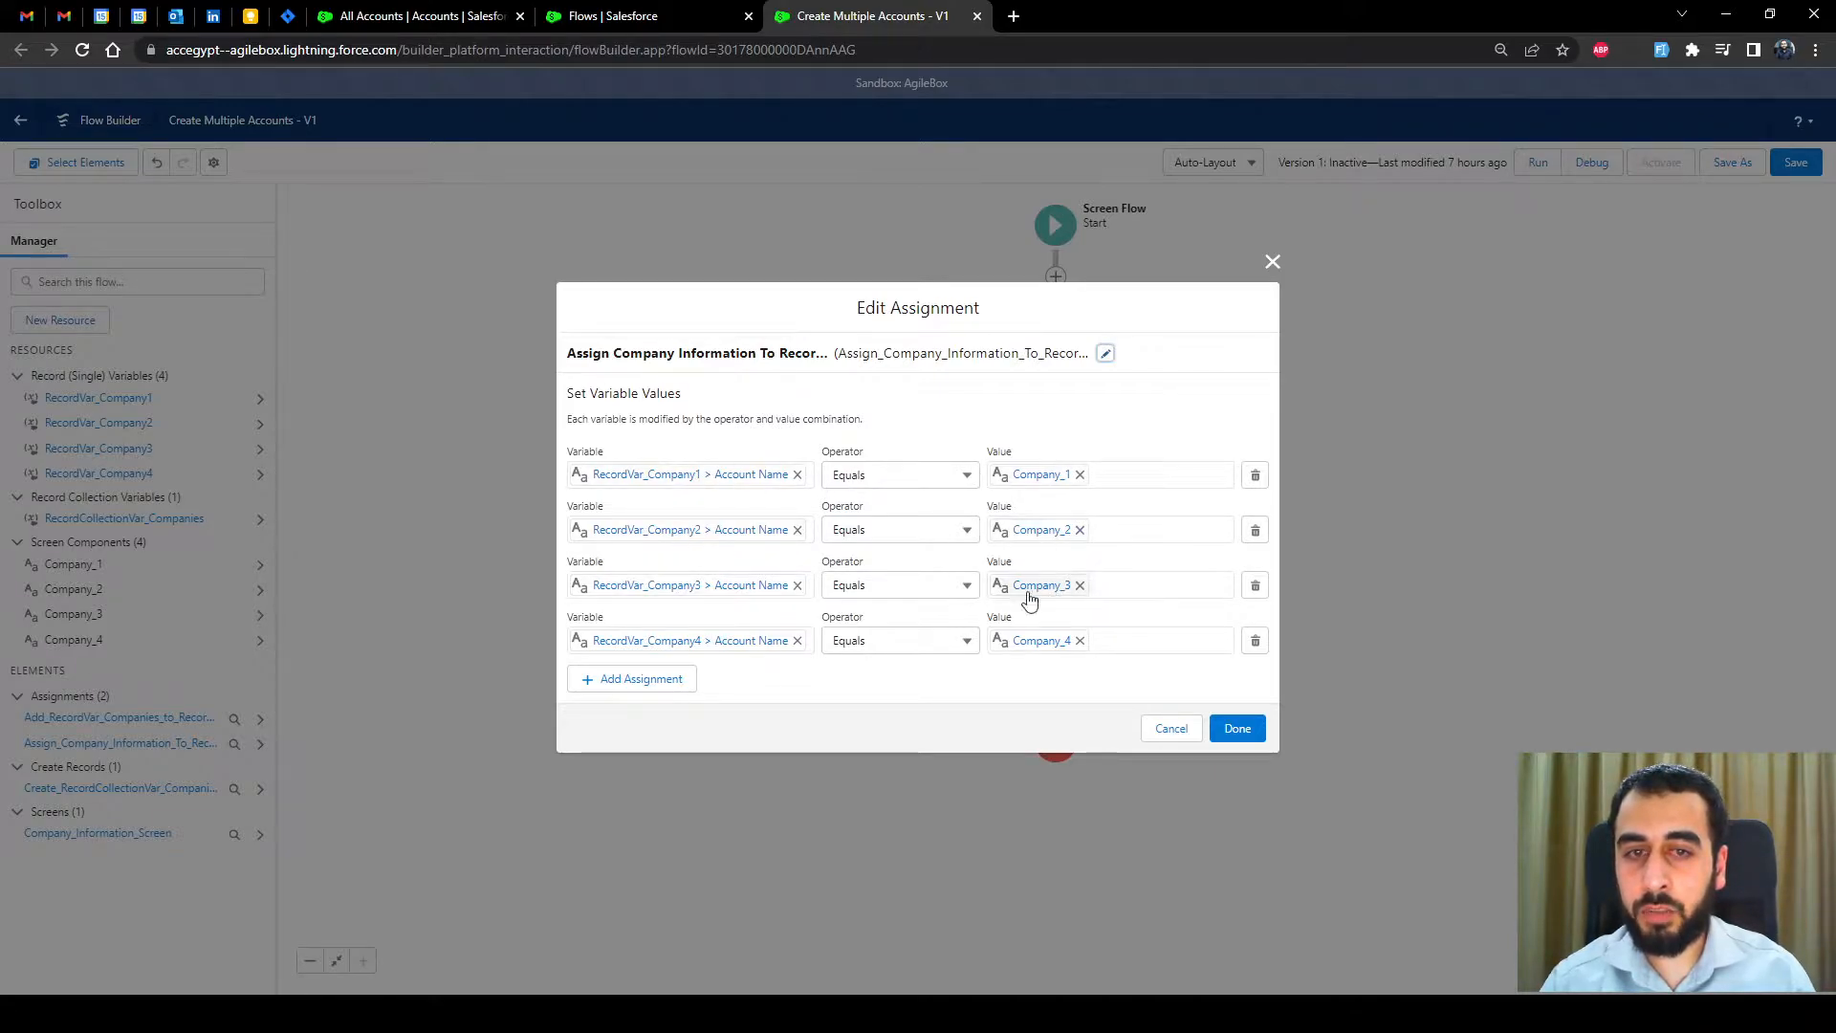
click(1229, 729)
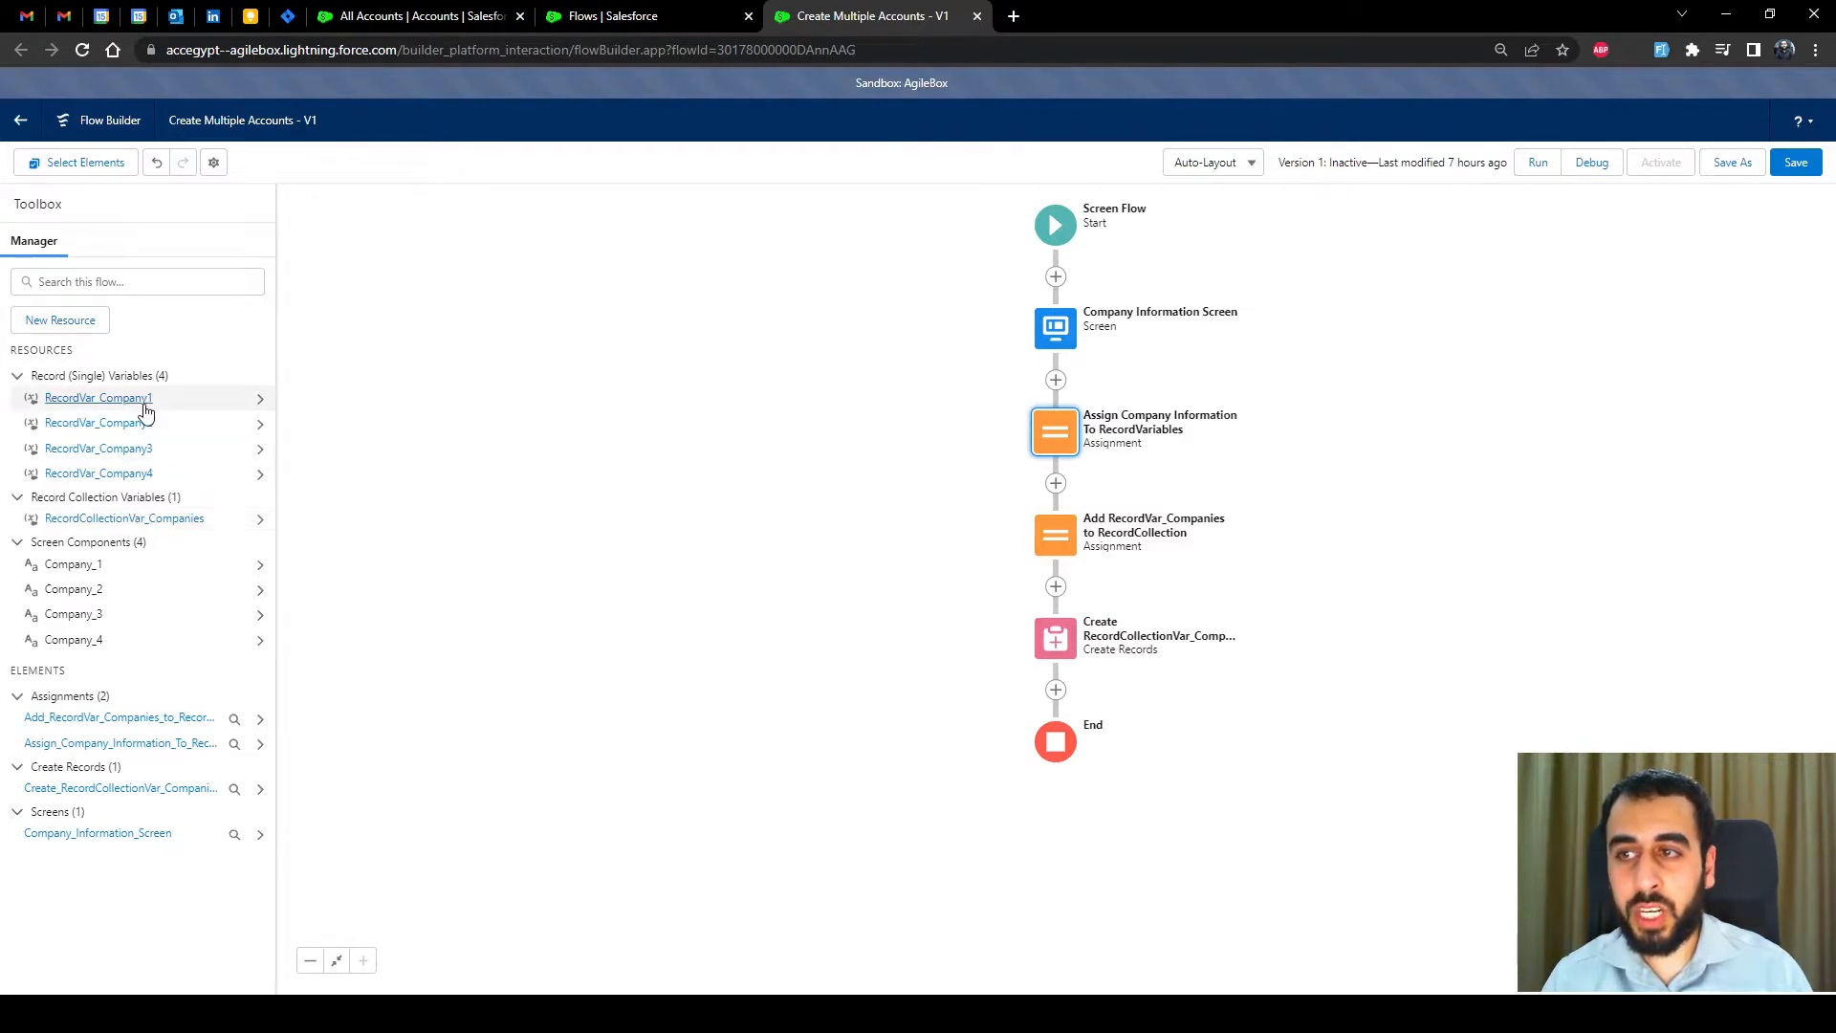
Review the Add RecordVar_Companies to RecordCollection assignment and the Create Records element that uses the collection.
double_click(1056, 534)
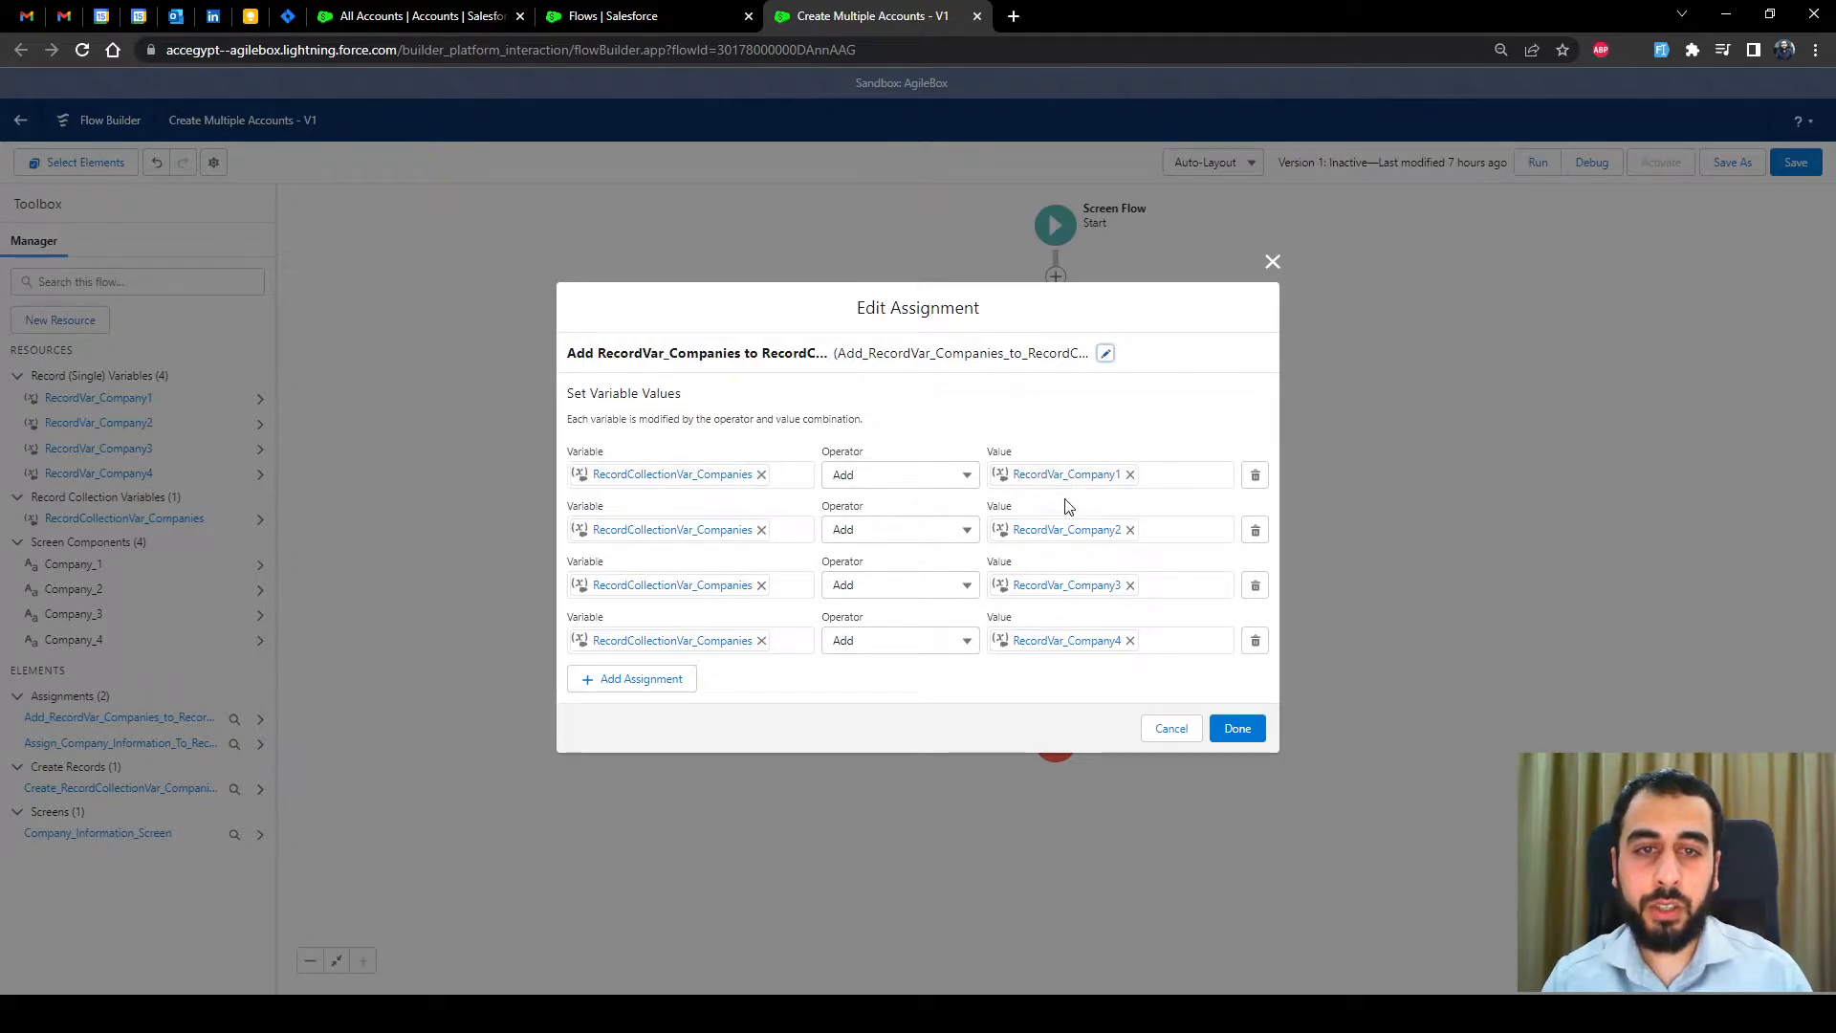
click(1176, 734)
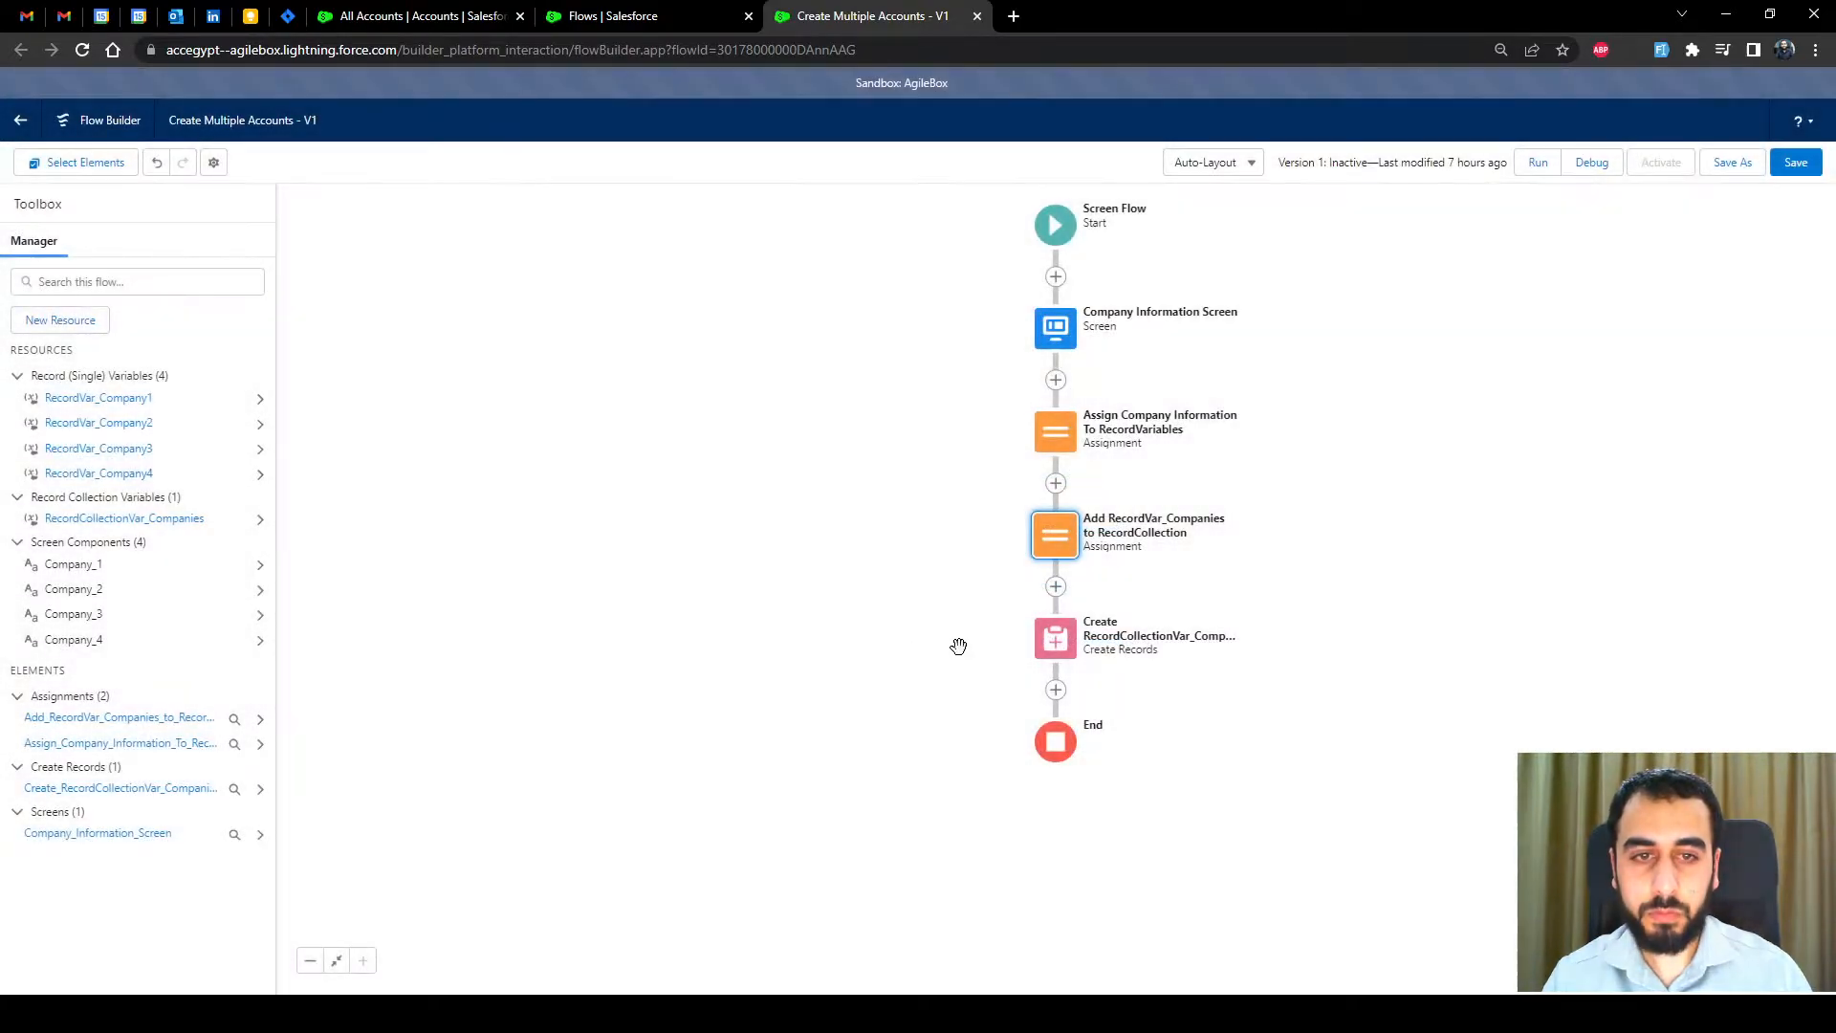
double_click(1050, 650)
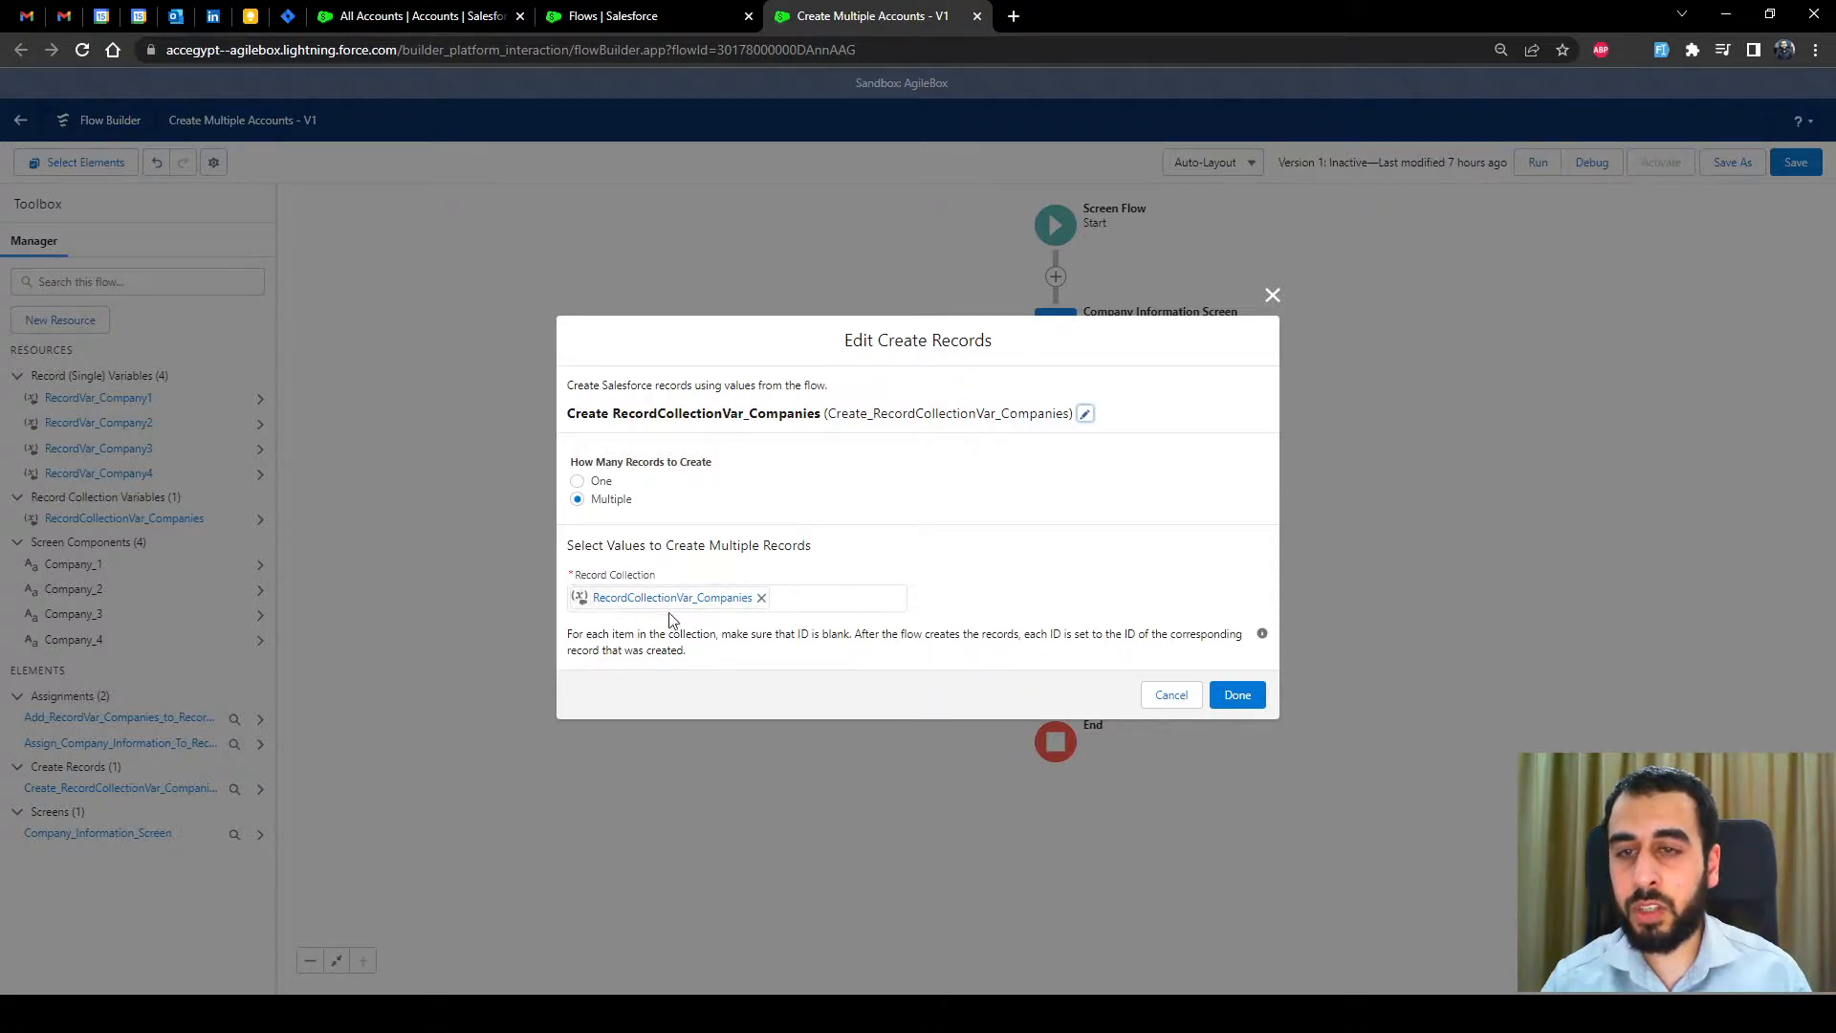
click(1170, 696)
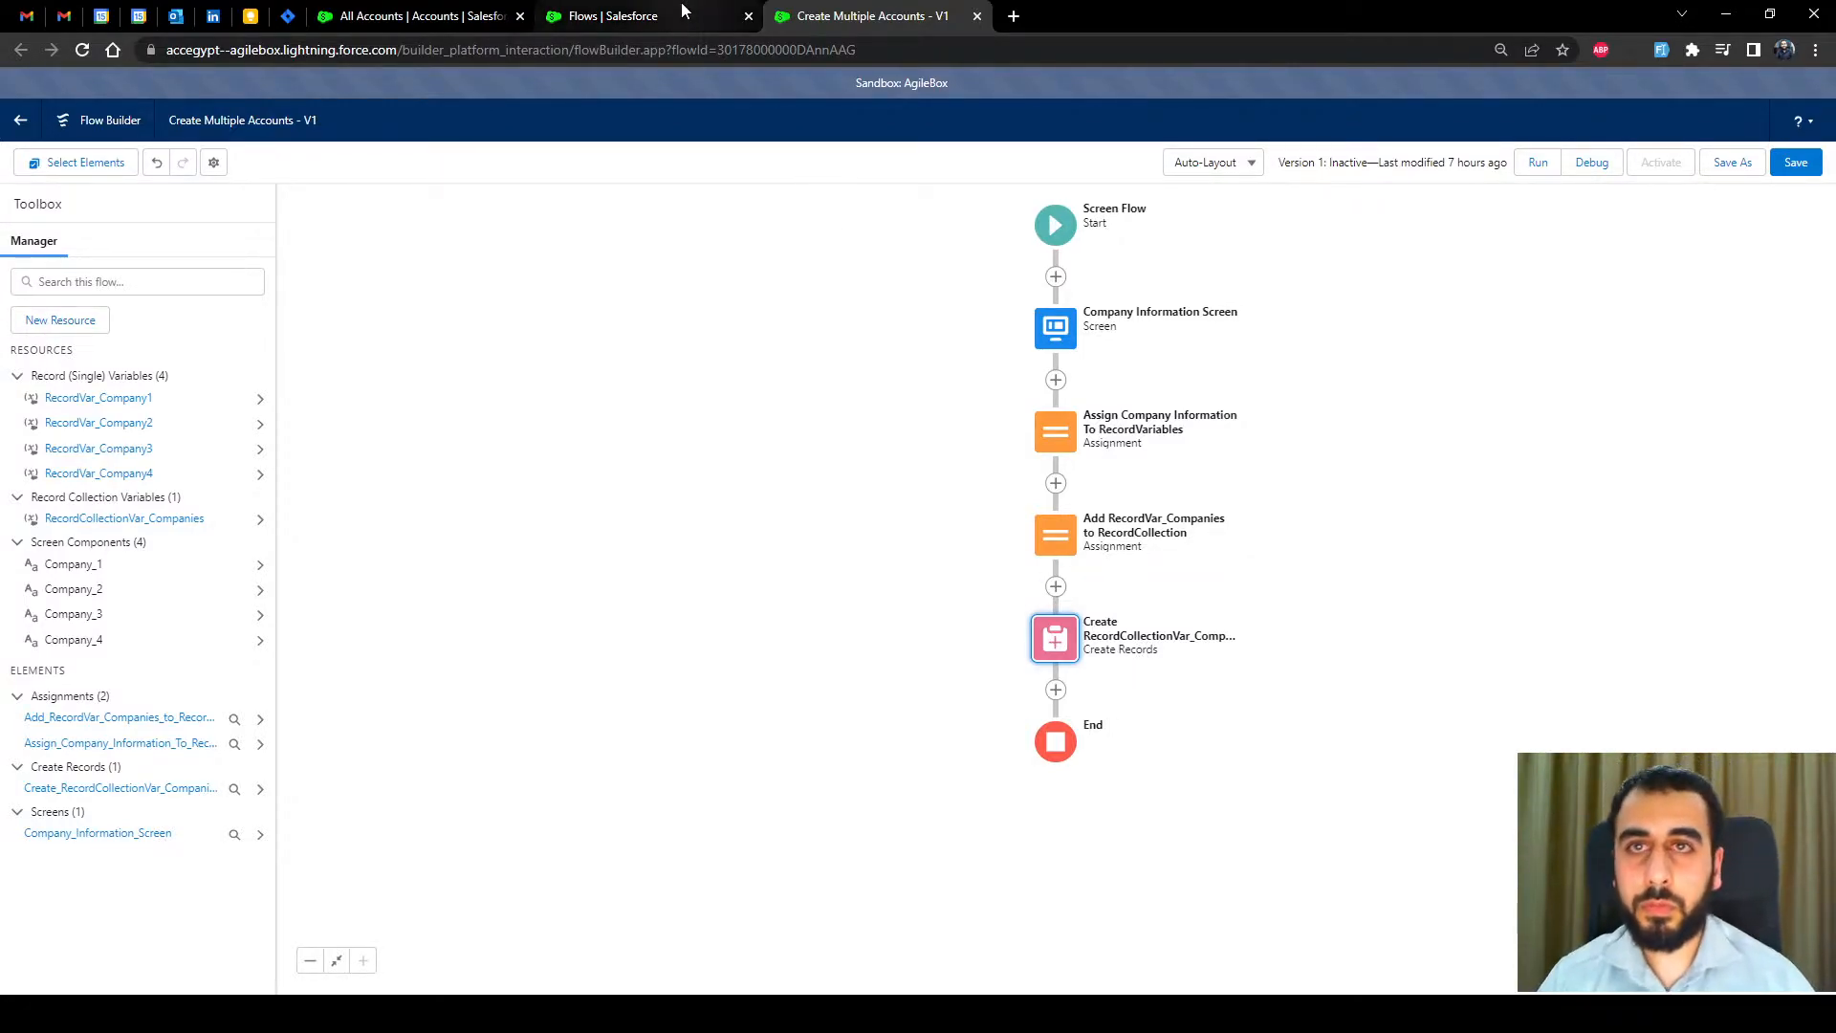
Create a new Screen Flow from the Flows list in Salesforce Setup.
click(612, 15)
click(1780, 217)
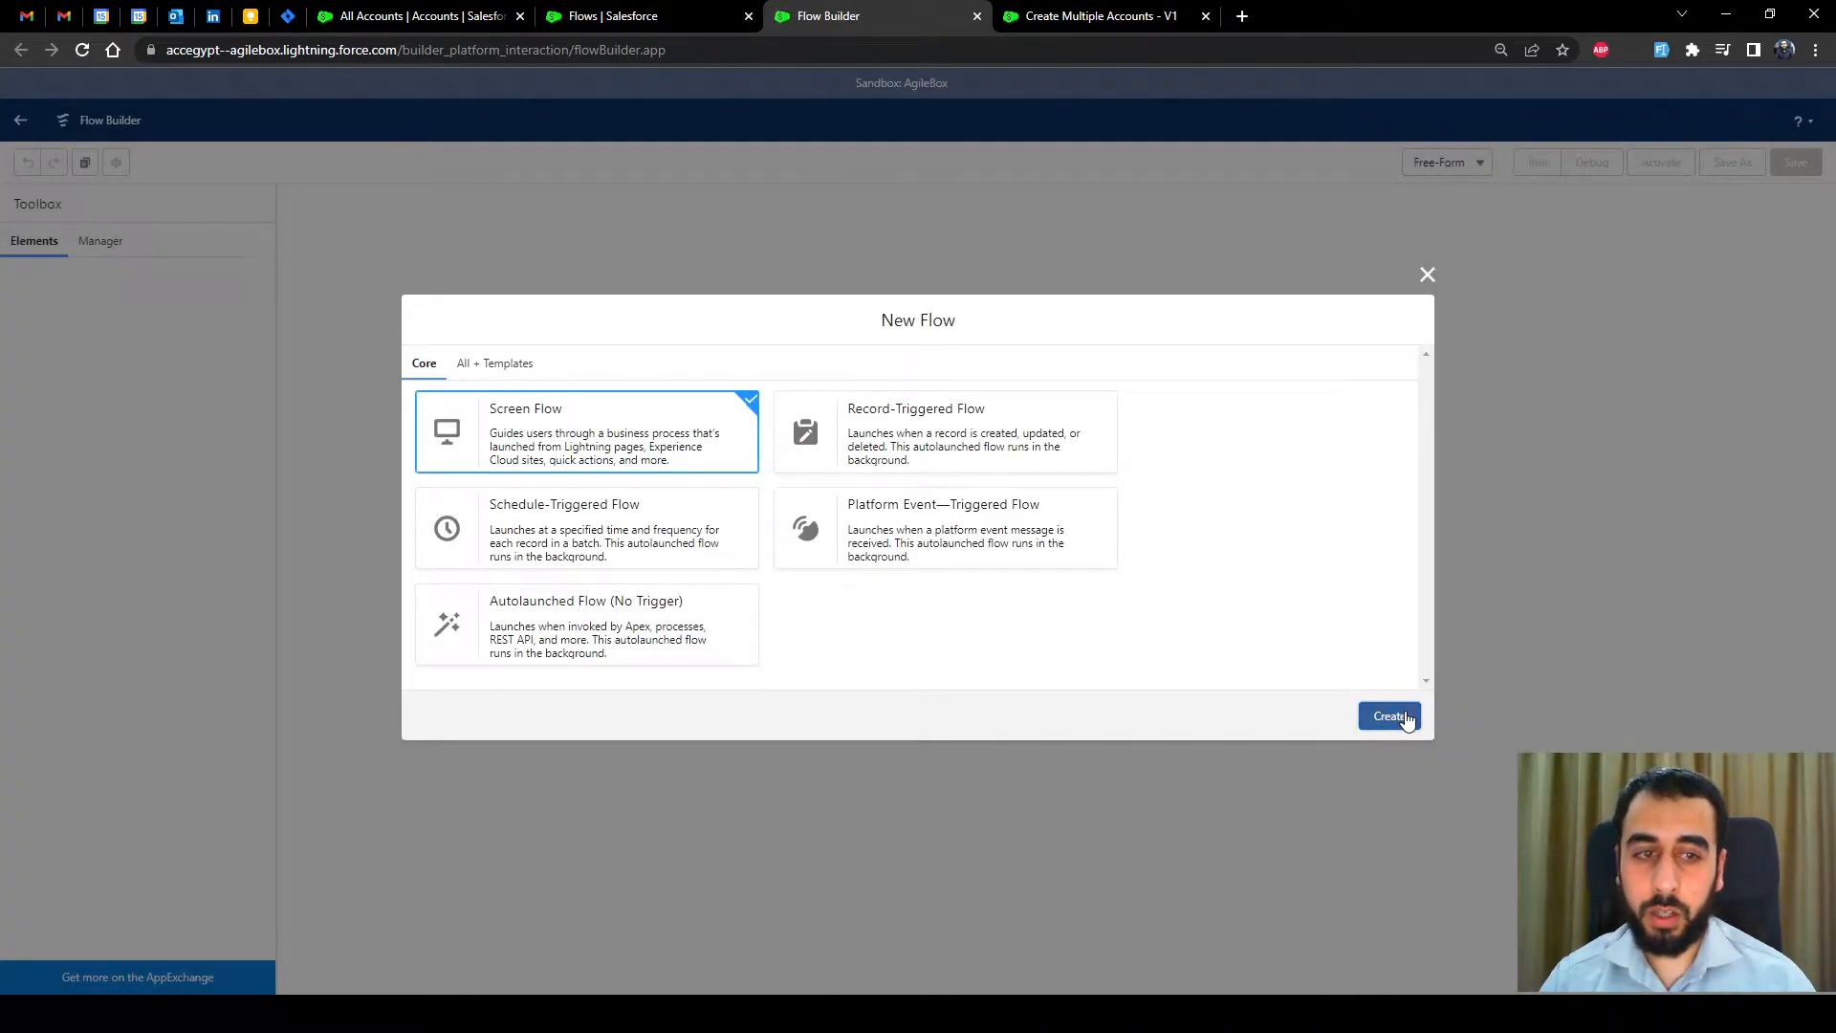
click(1390, 716)
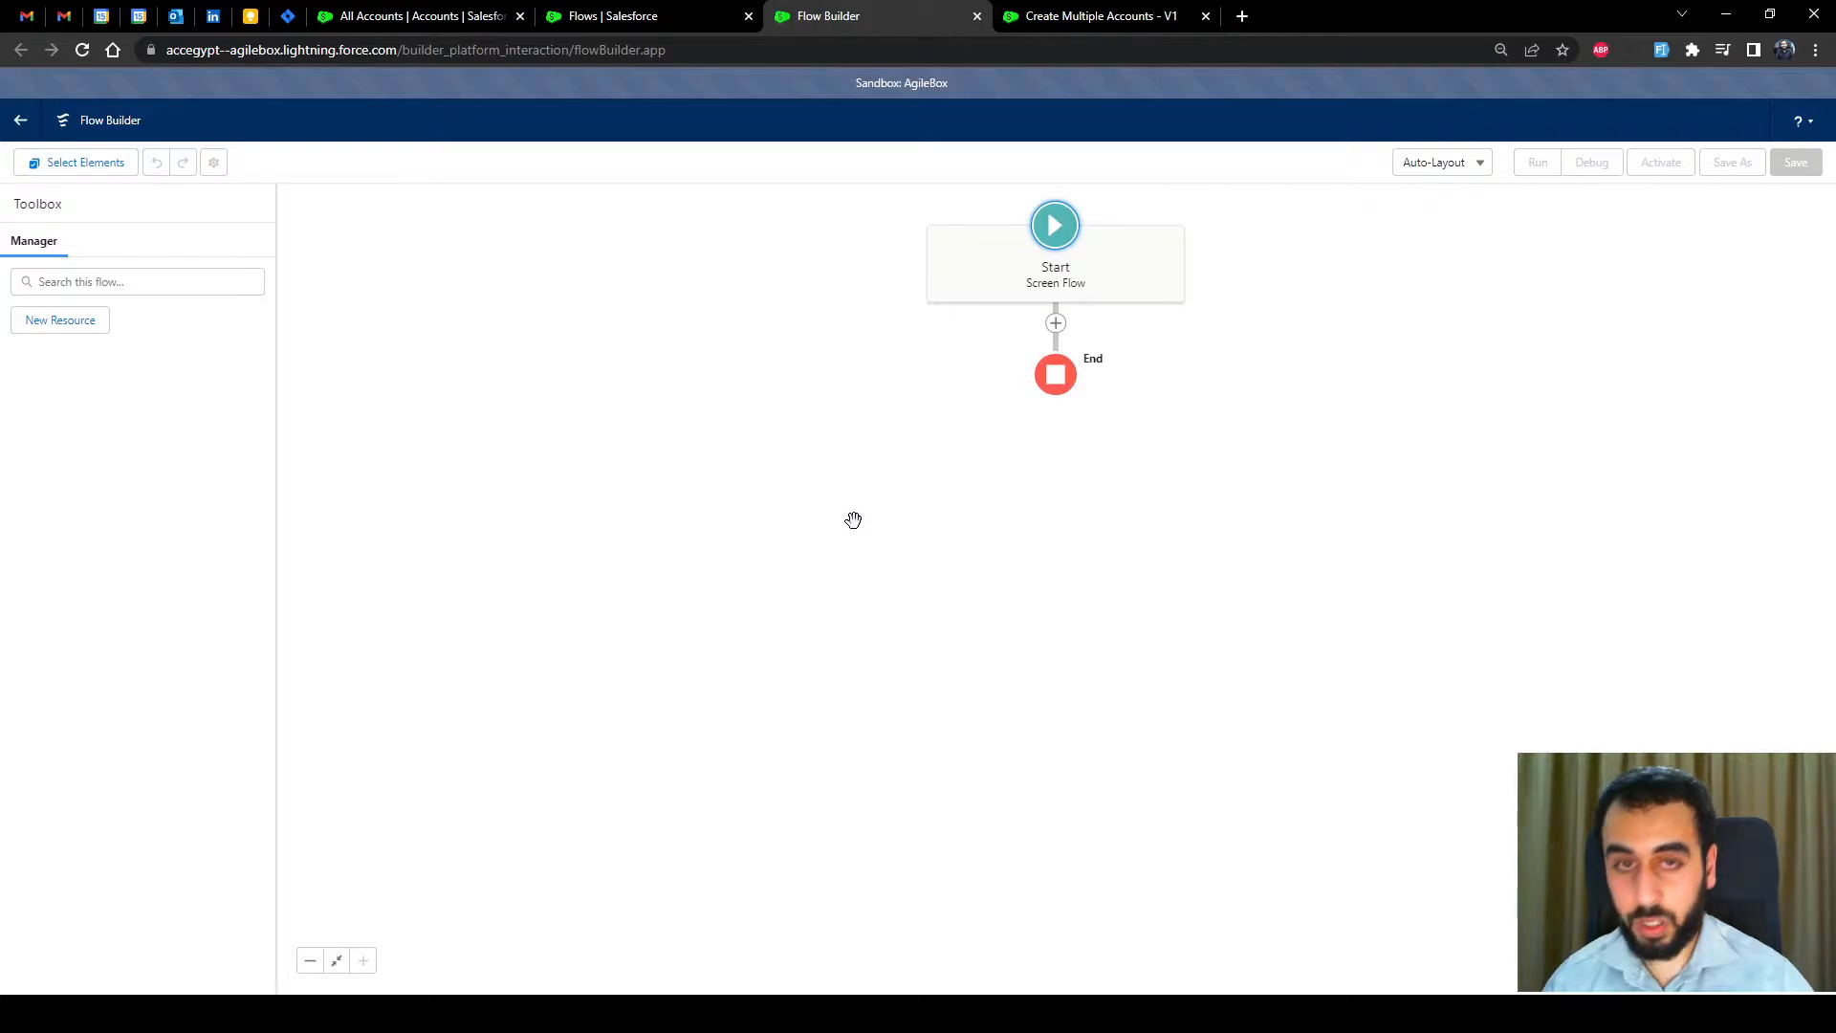
Add a Screen element after Start, labelled Company Information Screen with API name Company_Information_Screen.
click(1056, 322)
click(995, 390)
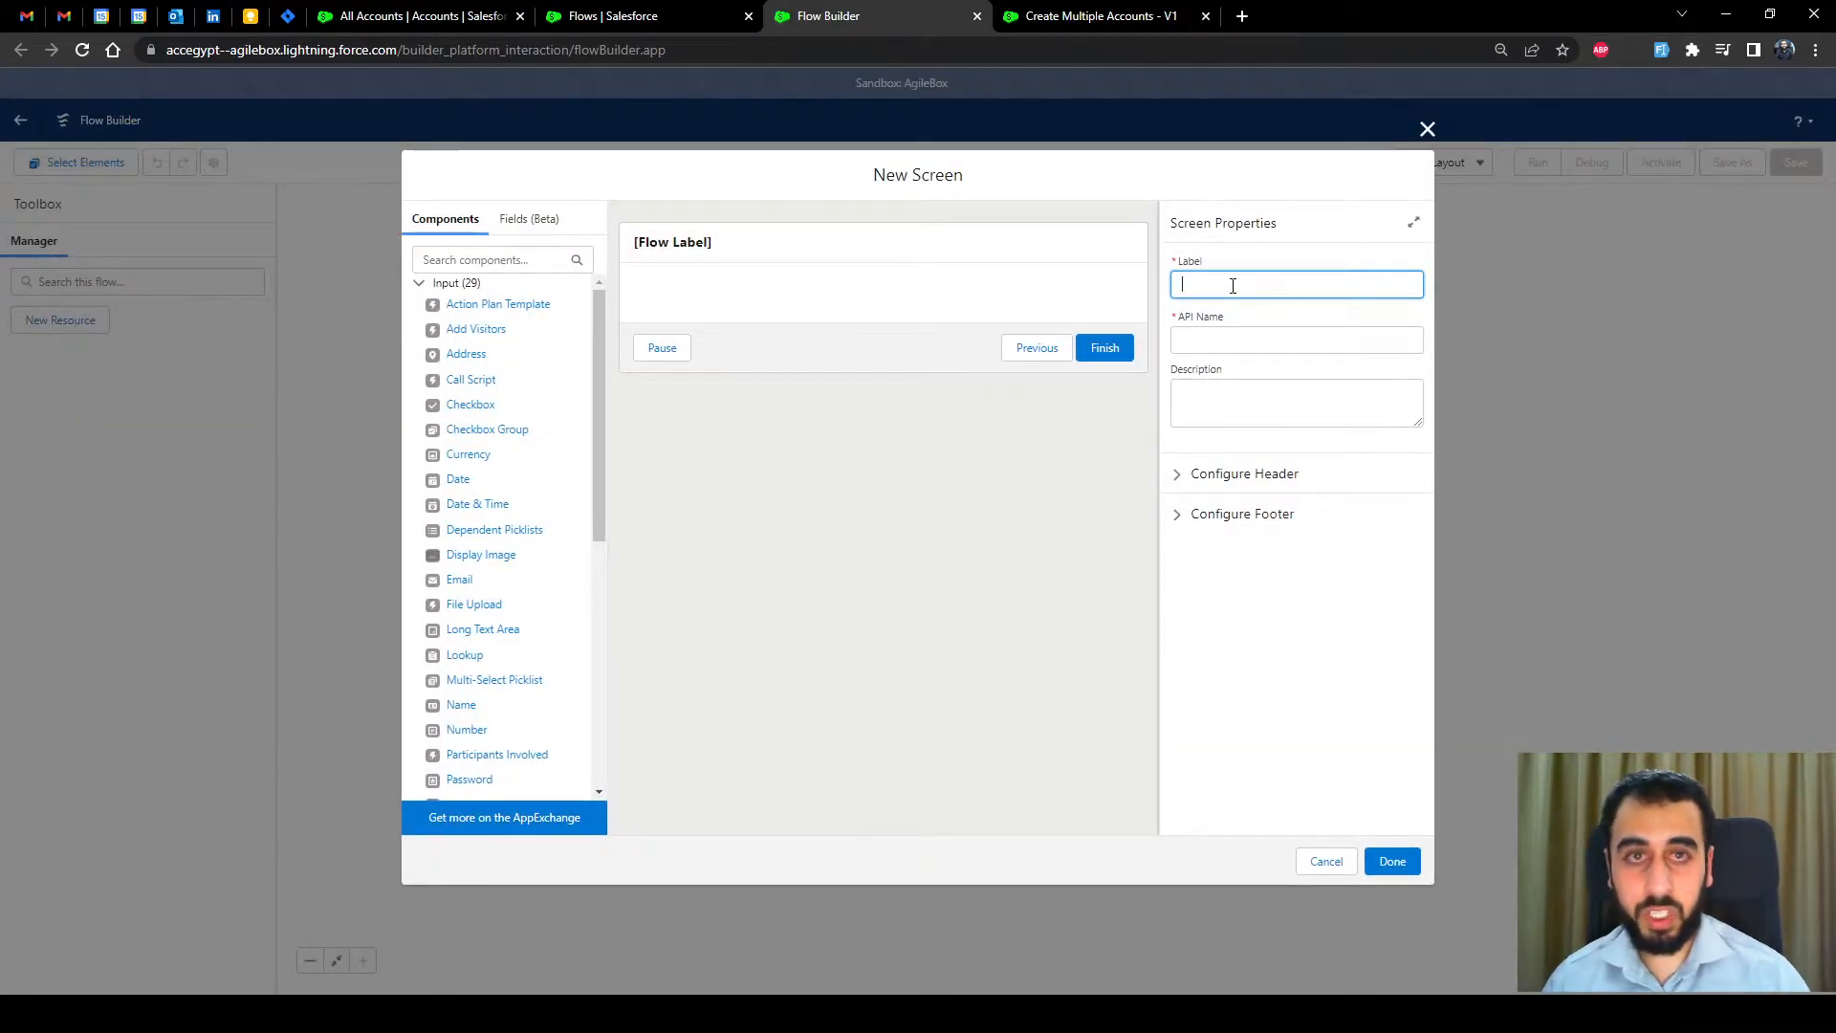
text(C)
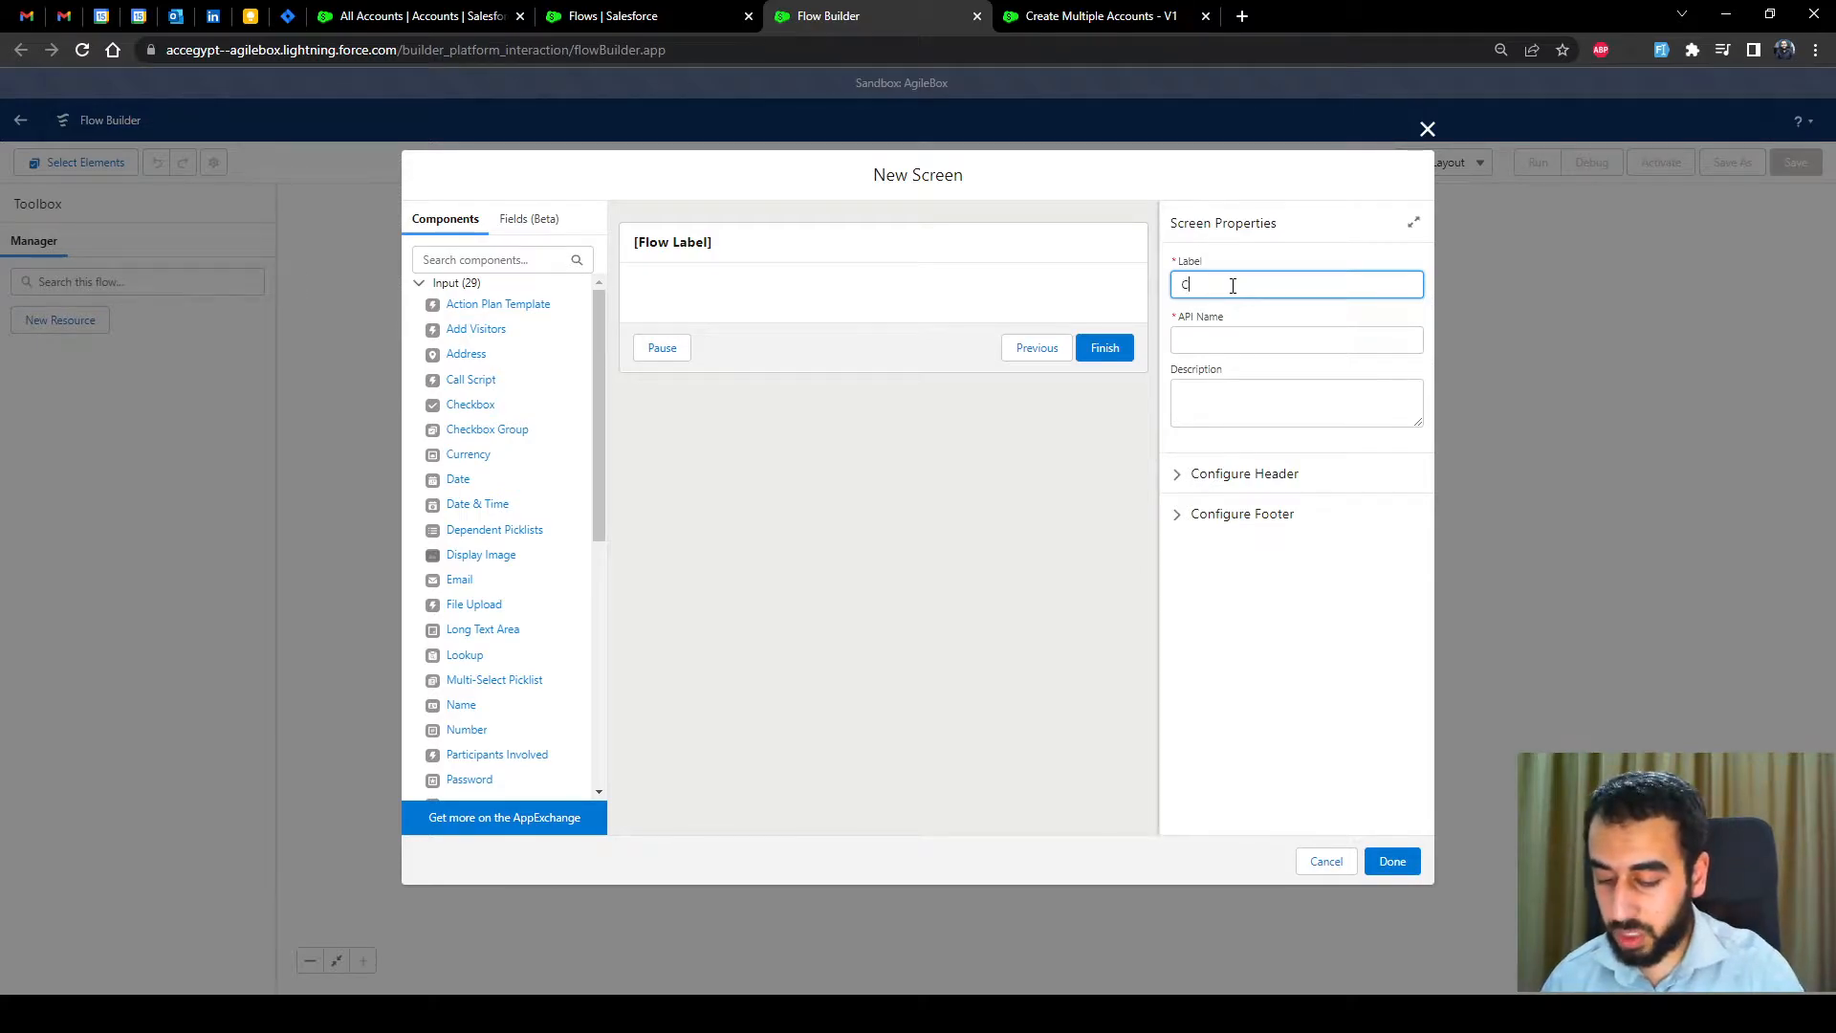
text(ompany Information Screen)
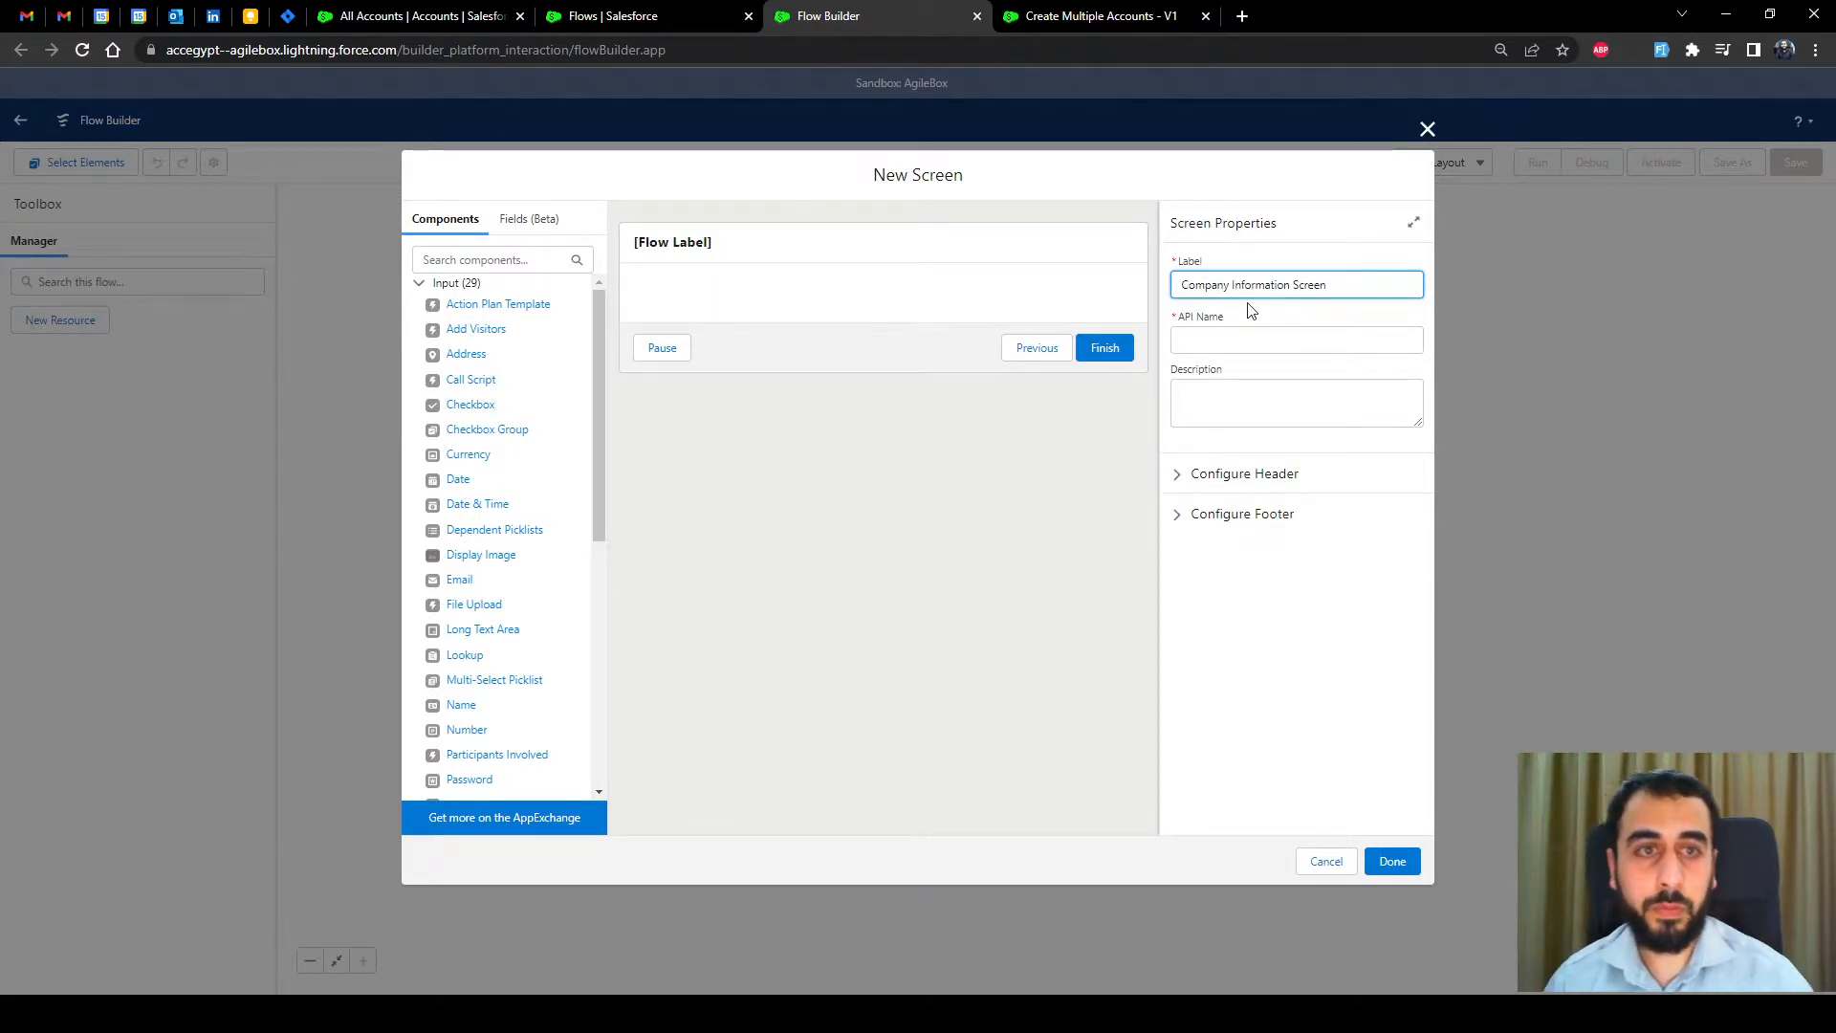
click(1251, 311)
Add four Text input components to the Company Information Screen.
scroll(492, 555, down, 1)
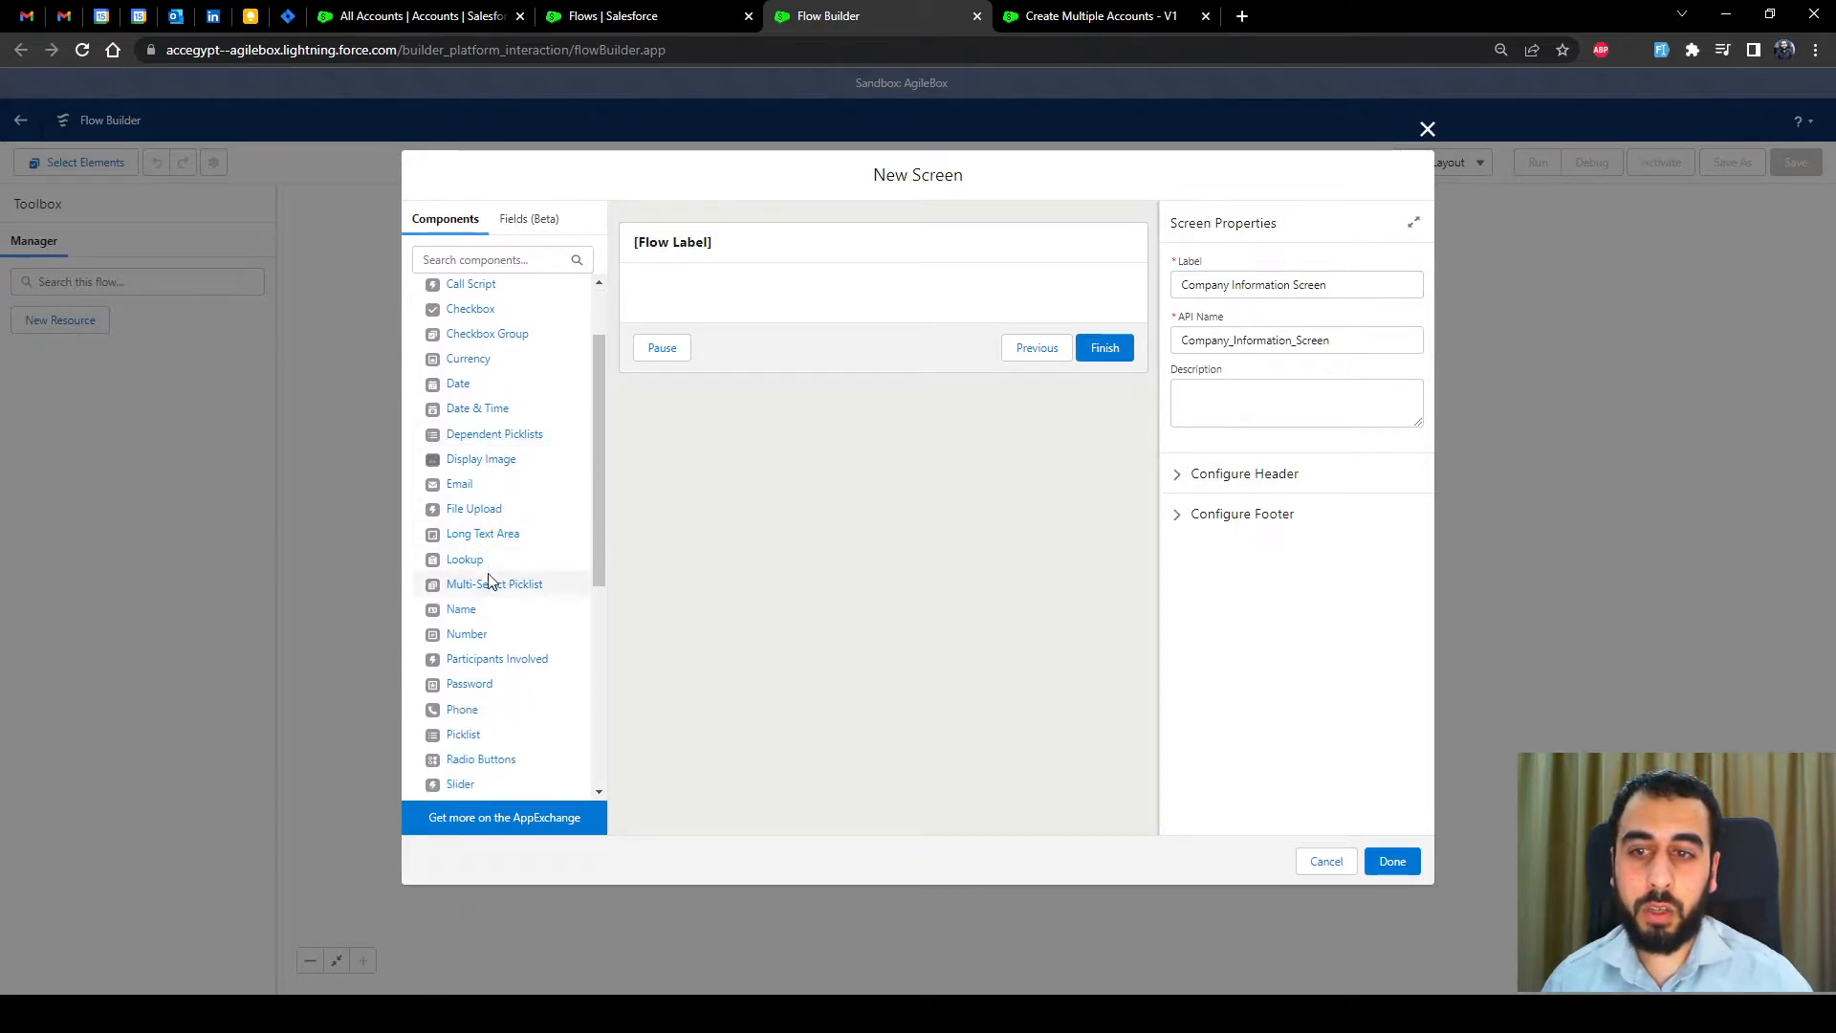
scroll(490, 581, down, 1)
click(458, 742)
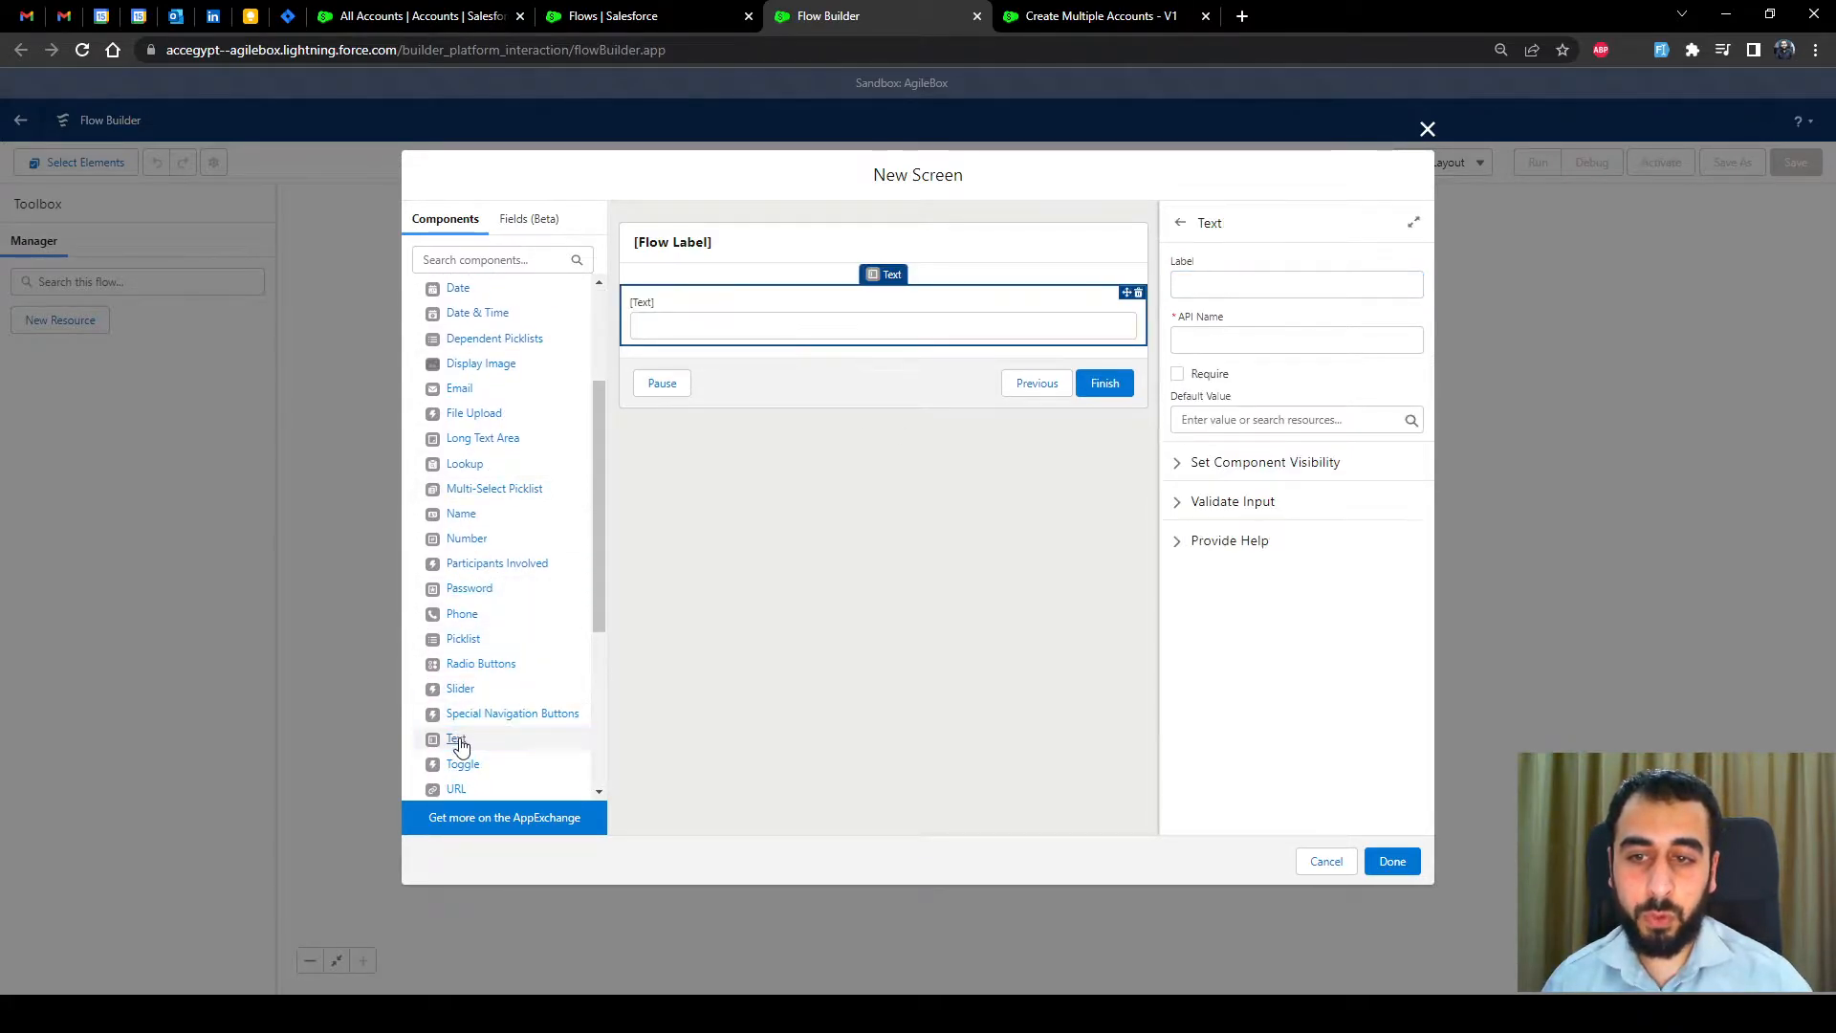
click(458, 742)
click(458, 742)
click(458, 742)
Label the first two text inputs Company 1 and Company 2, with API names Company_1 and Company_2.
click(726, 315)
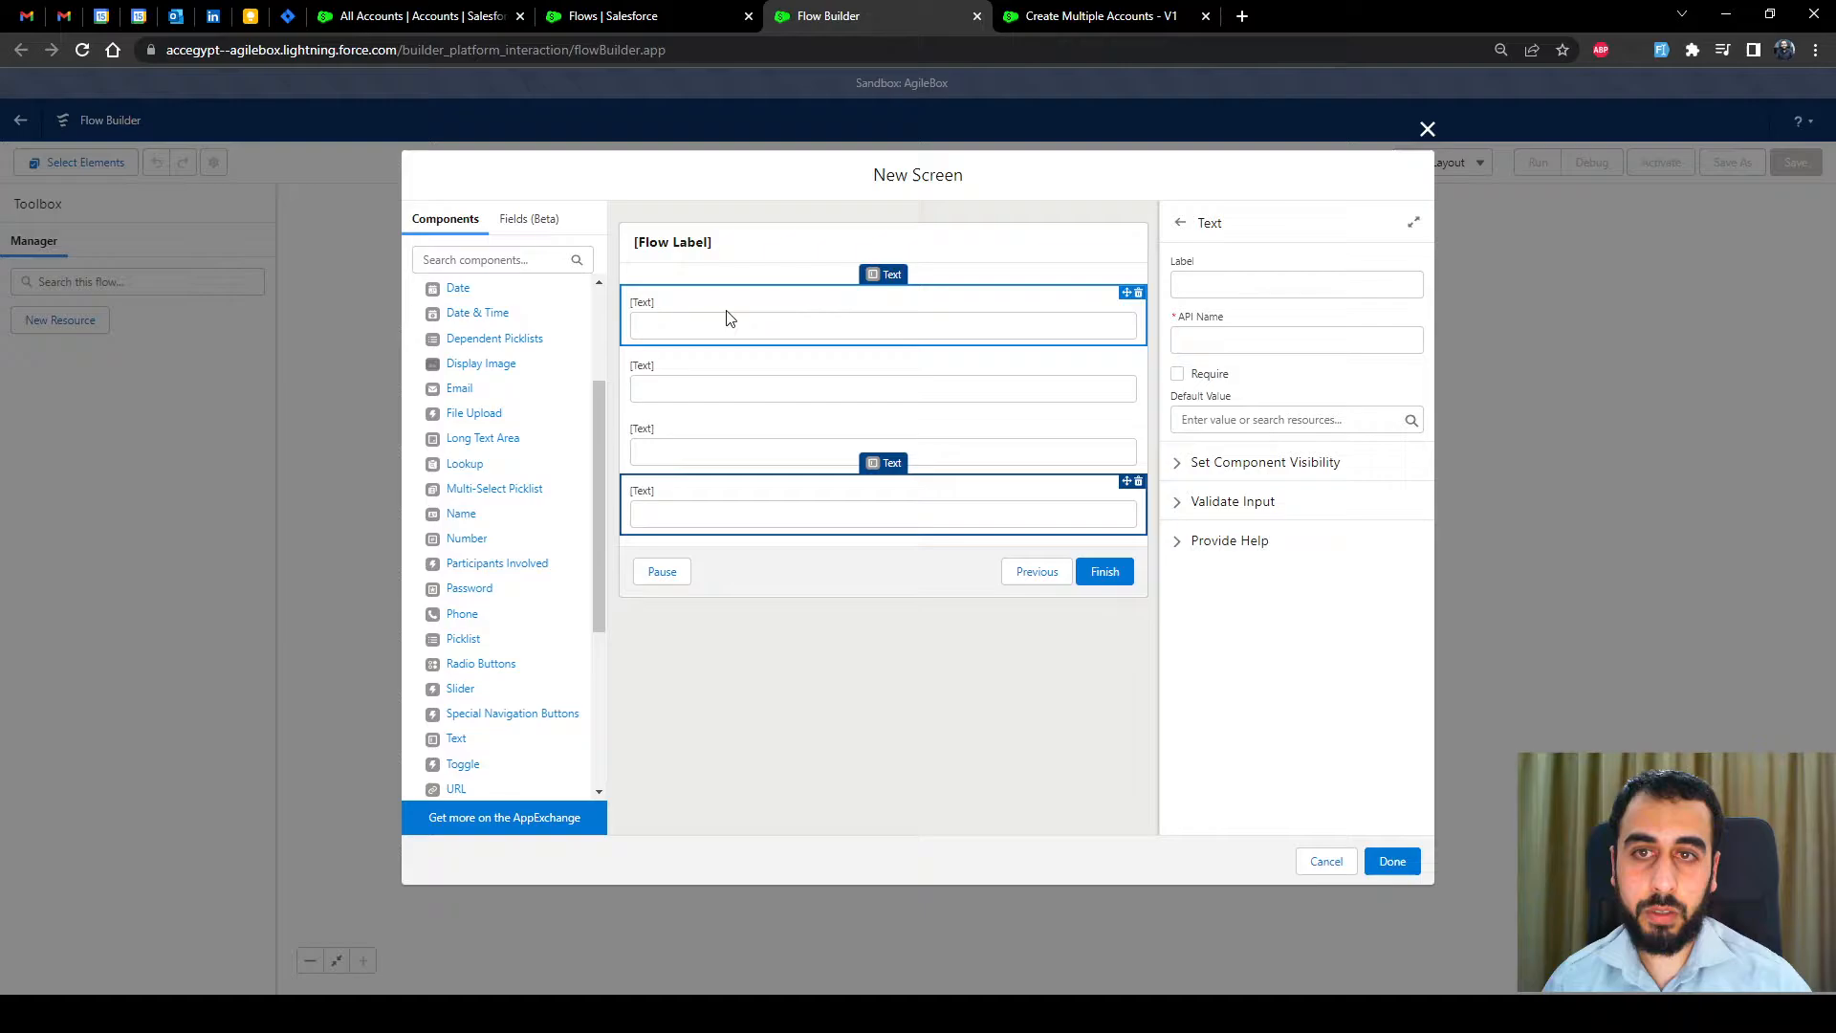
click(1292, 283)
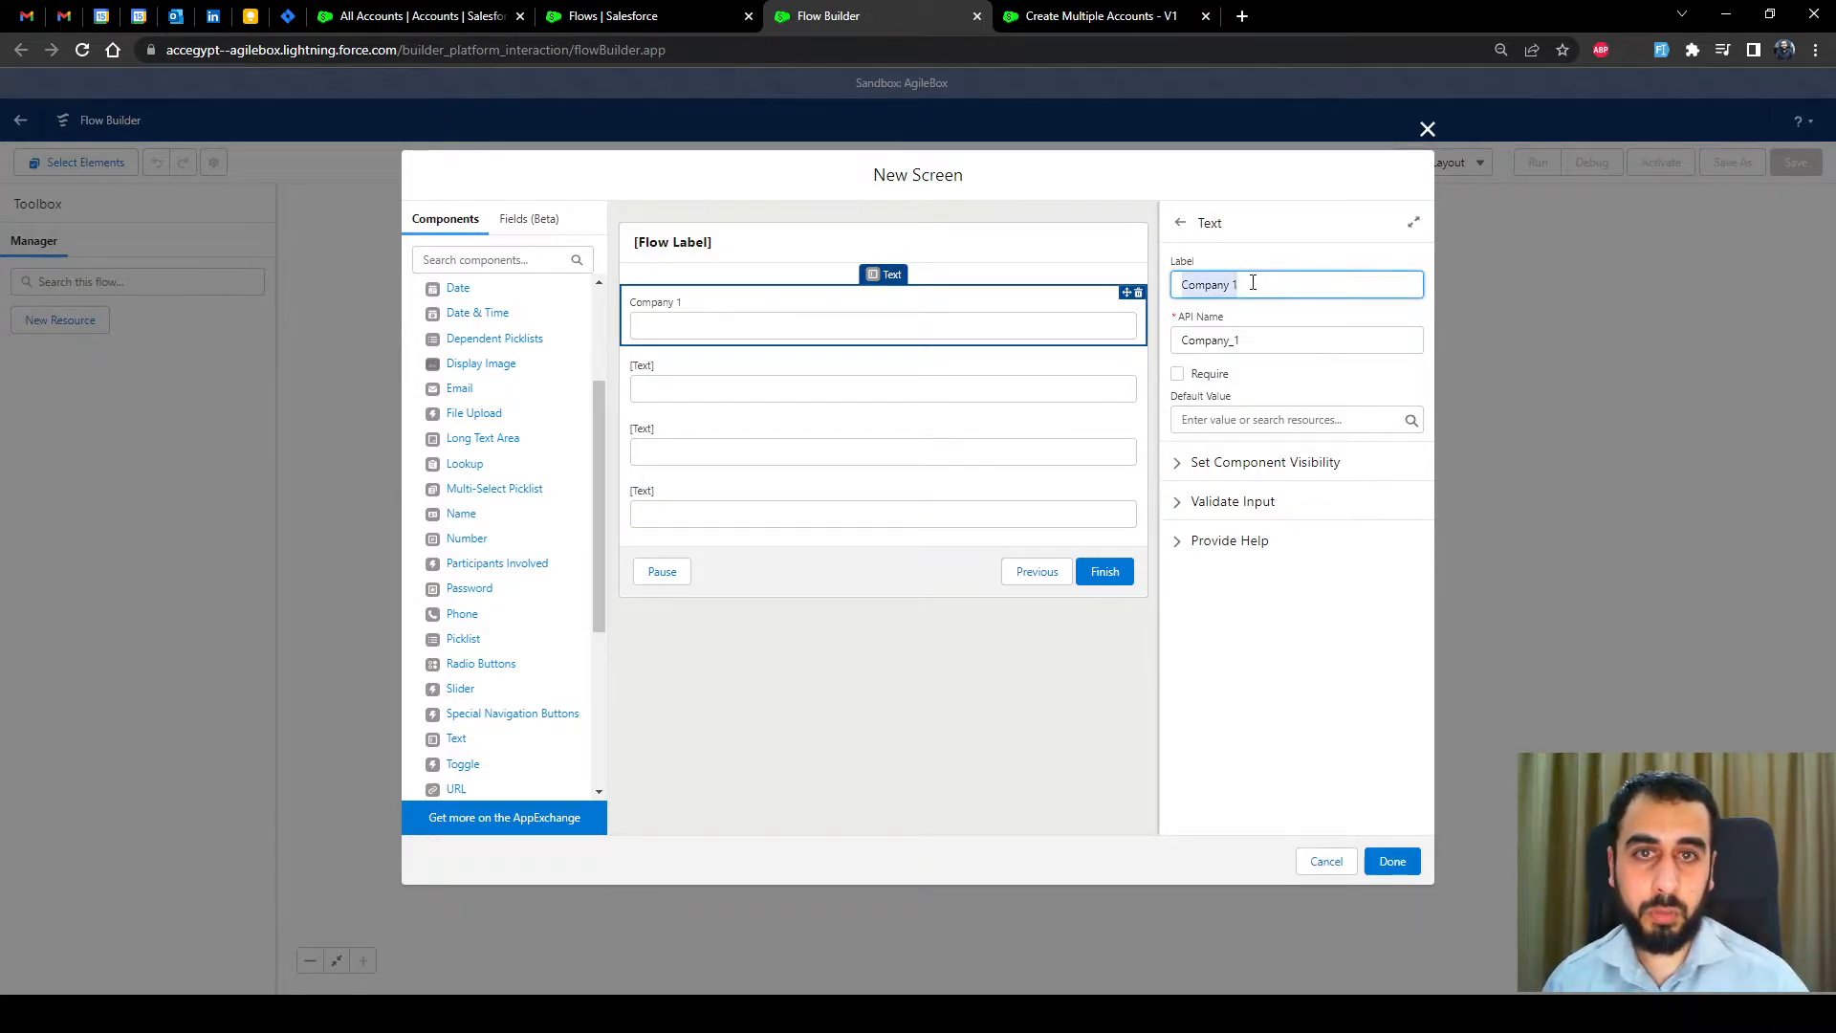
click(956, 369)
click(1213, 284)
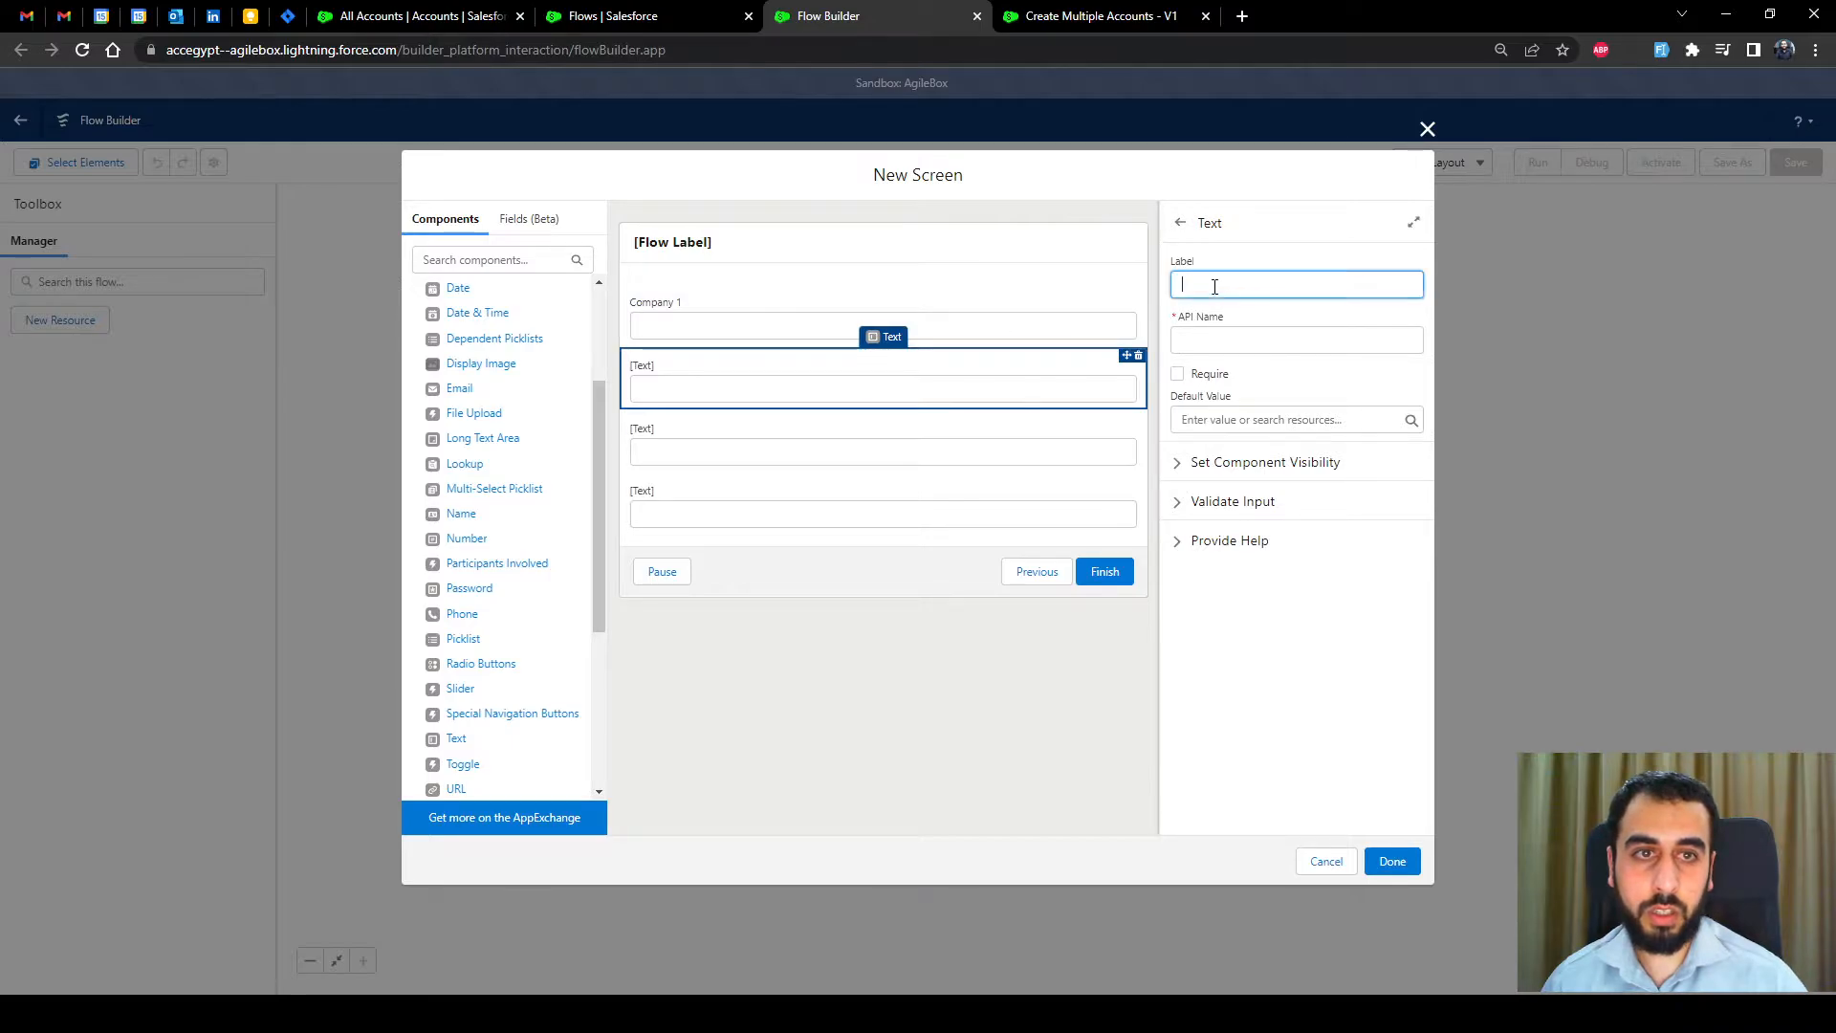
text(Company 1)
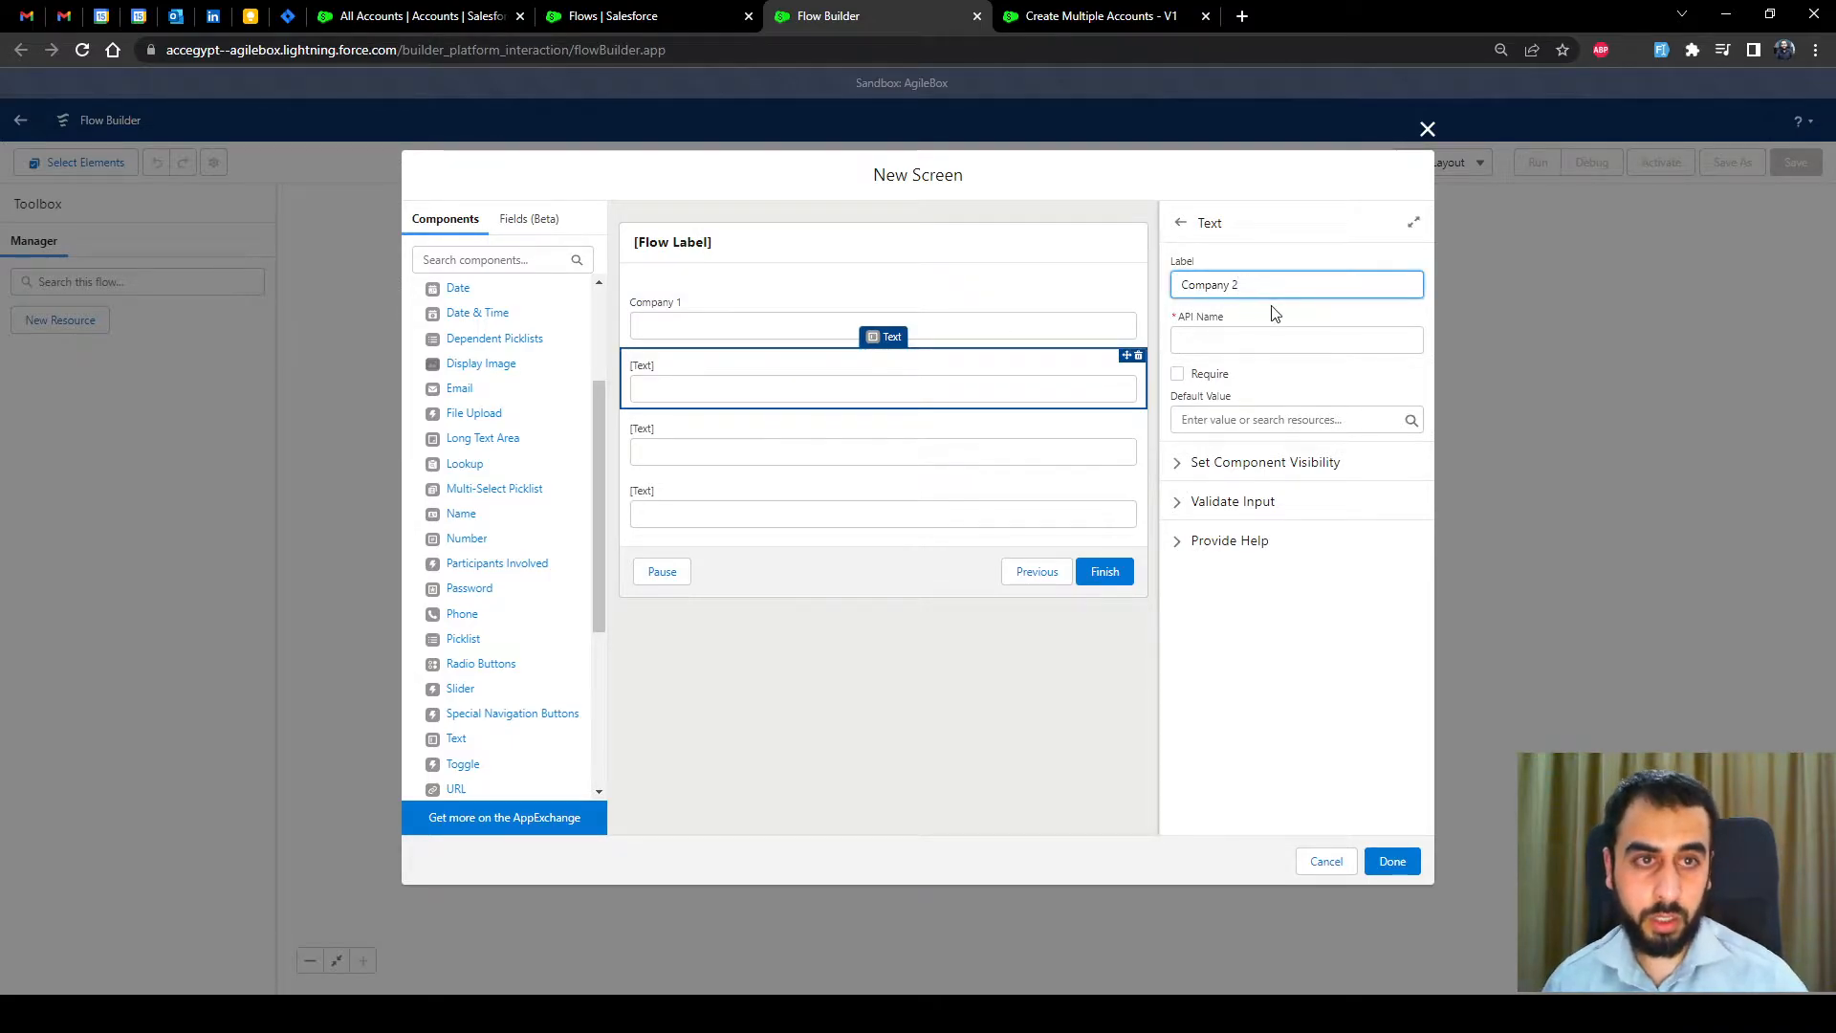
click(1275, 310)
click(1235, 285)
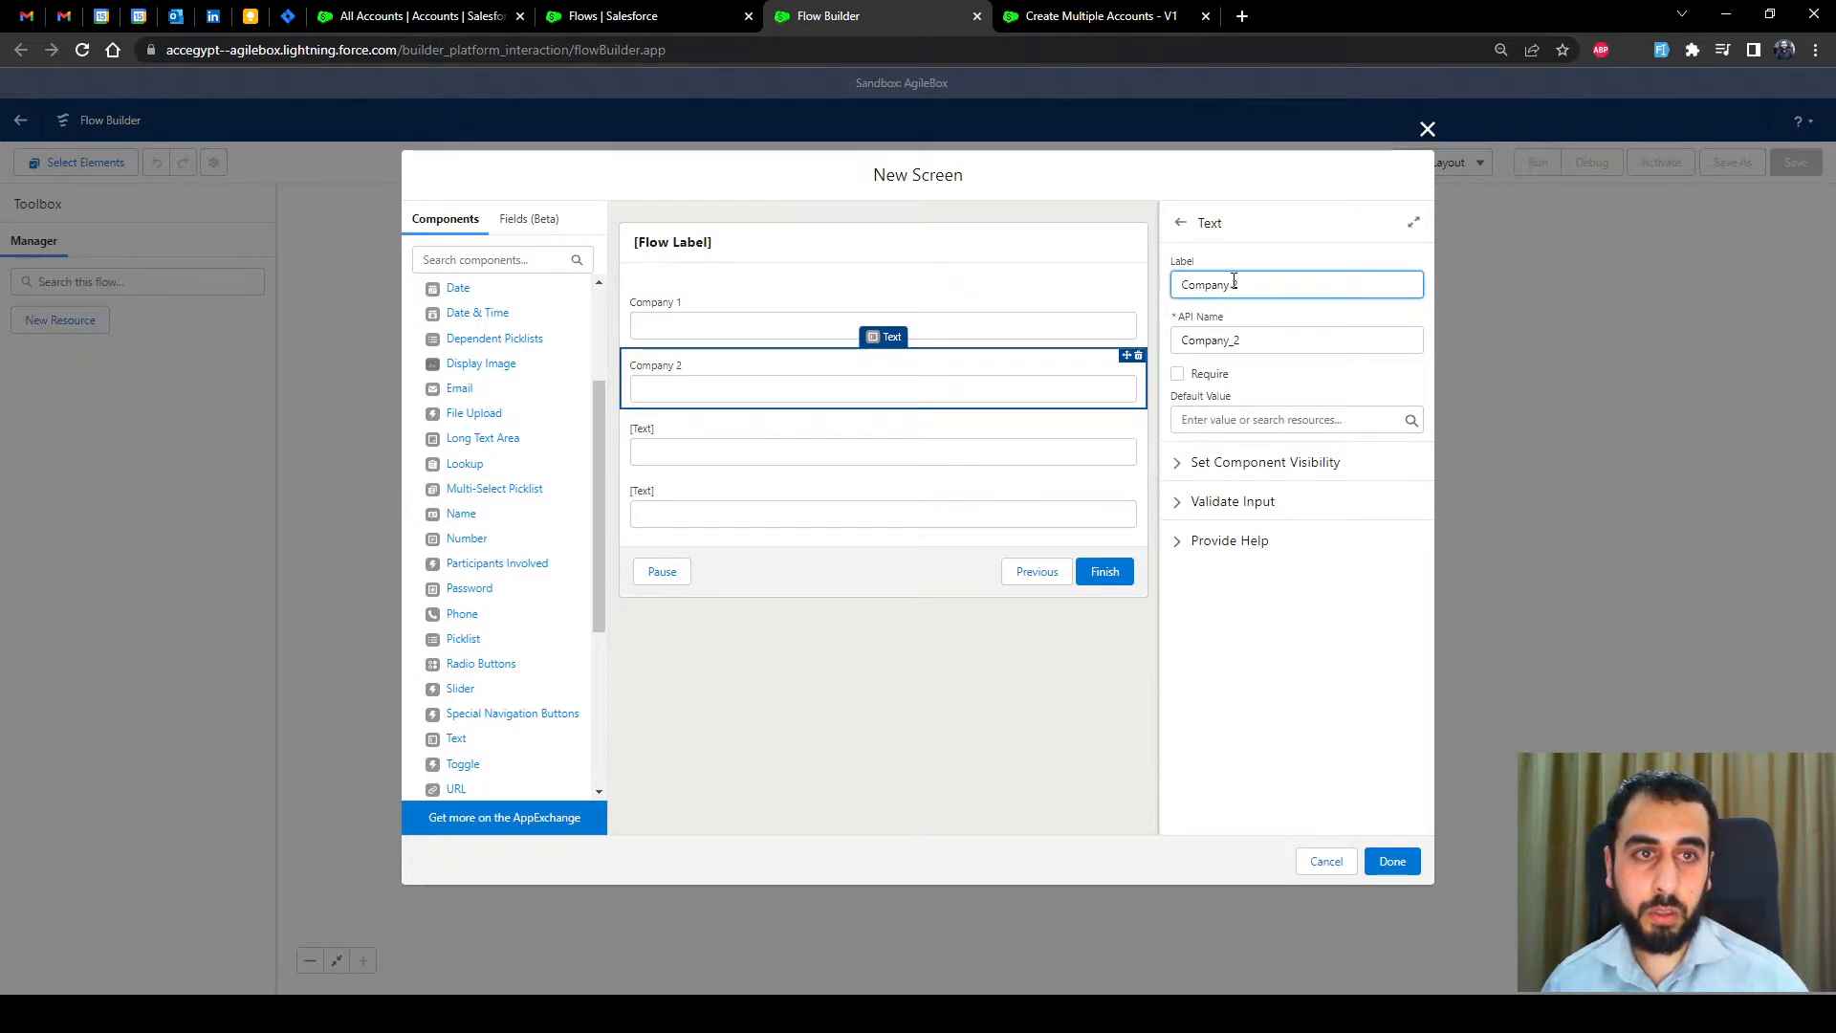
Label a blank text input Company 3, with API name Company_3, and place it directly below Company 2.
click(779, 459)
click(1207, 295)
text(Company 3)
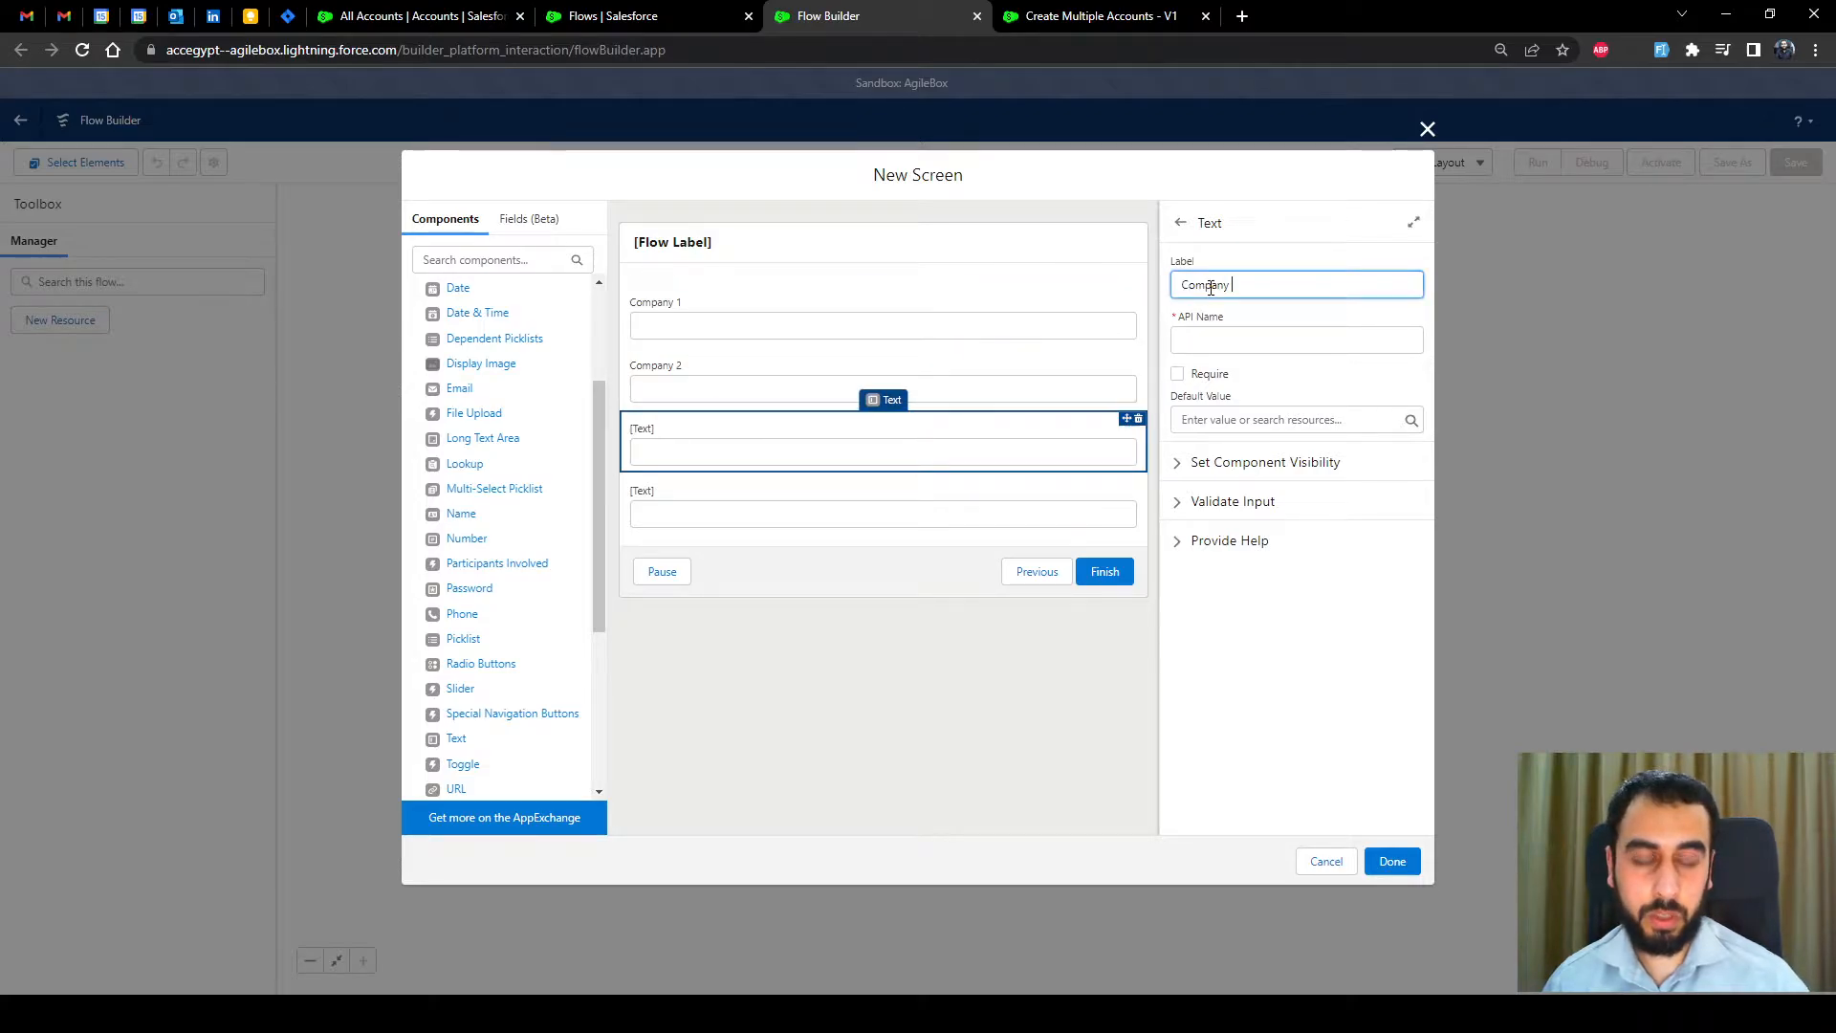
click(881, 502)
click(1206, 290)
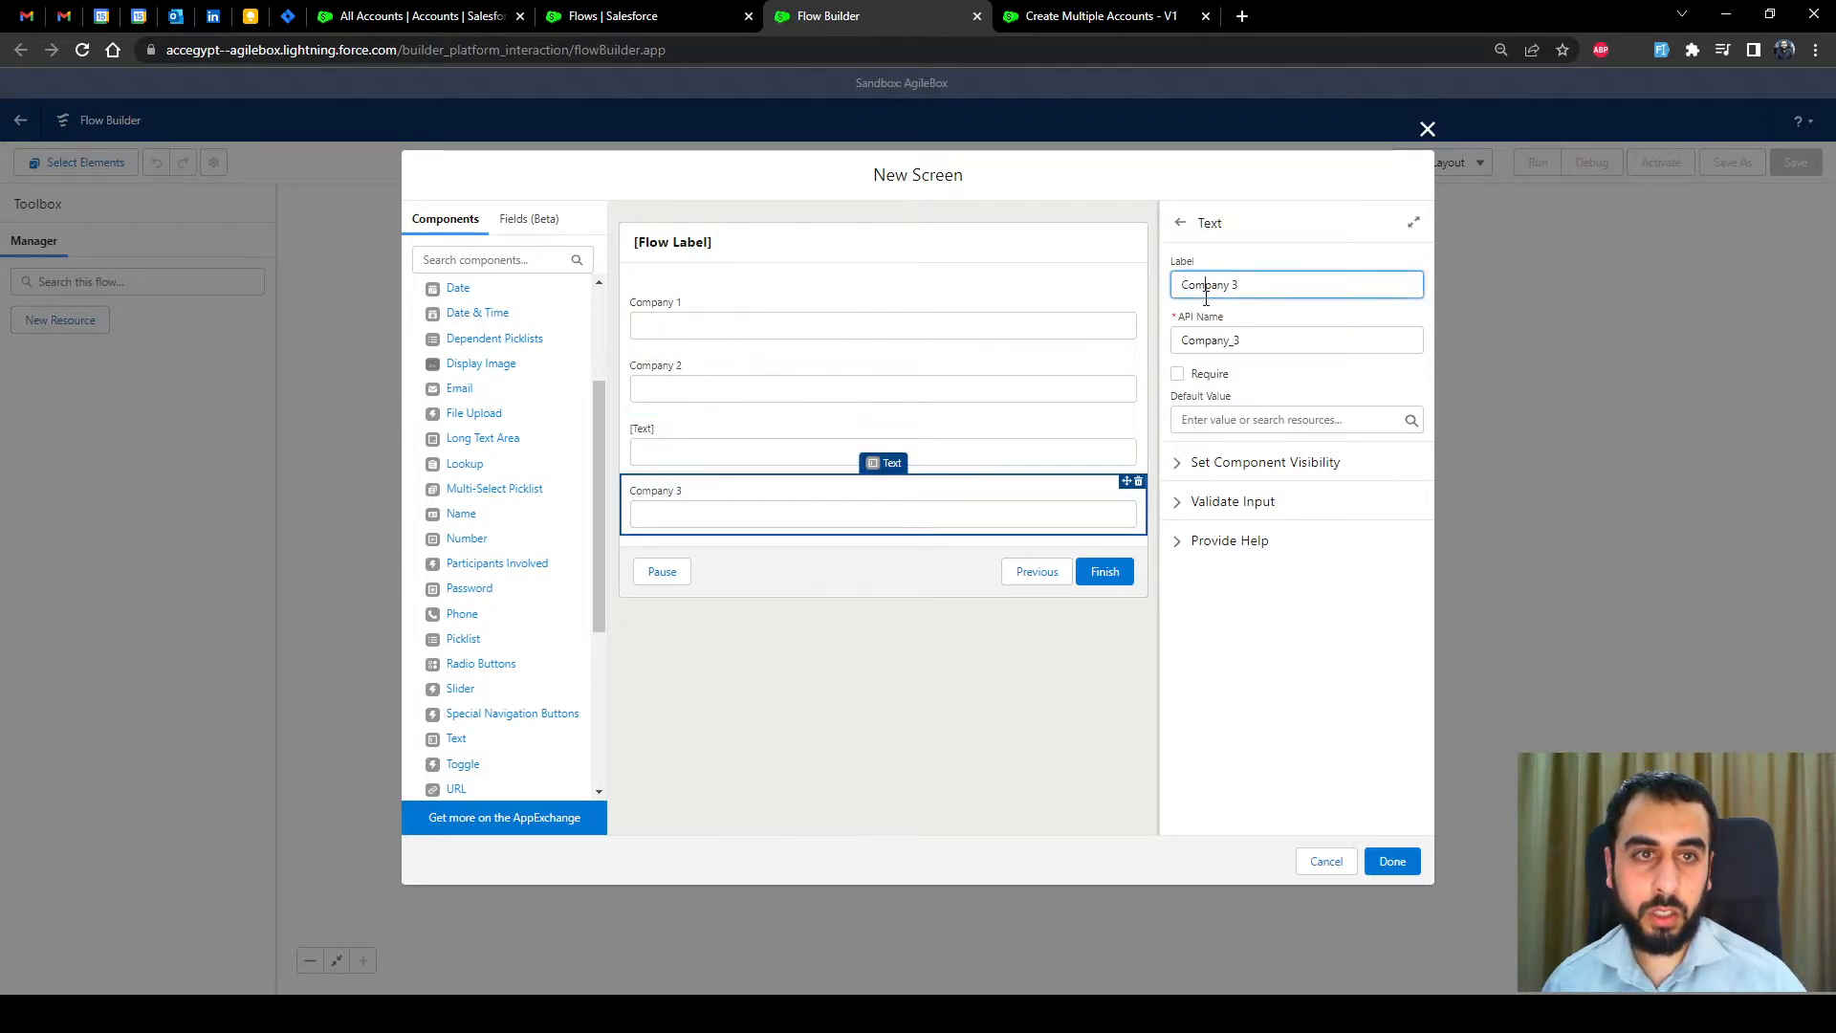
drag(810, 488, 801, 465)
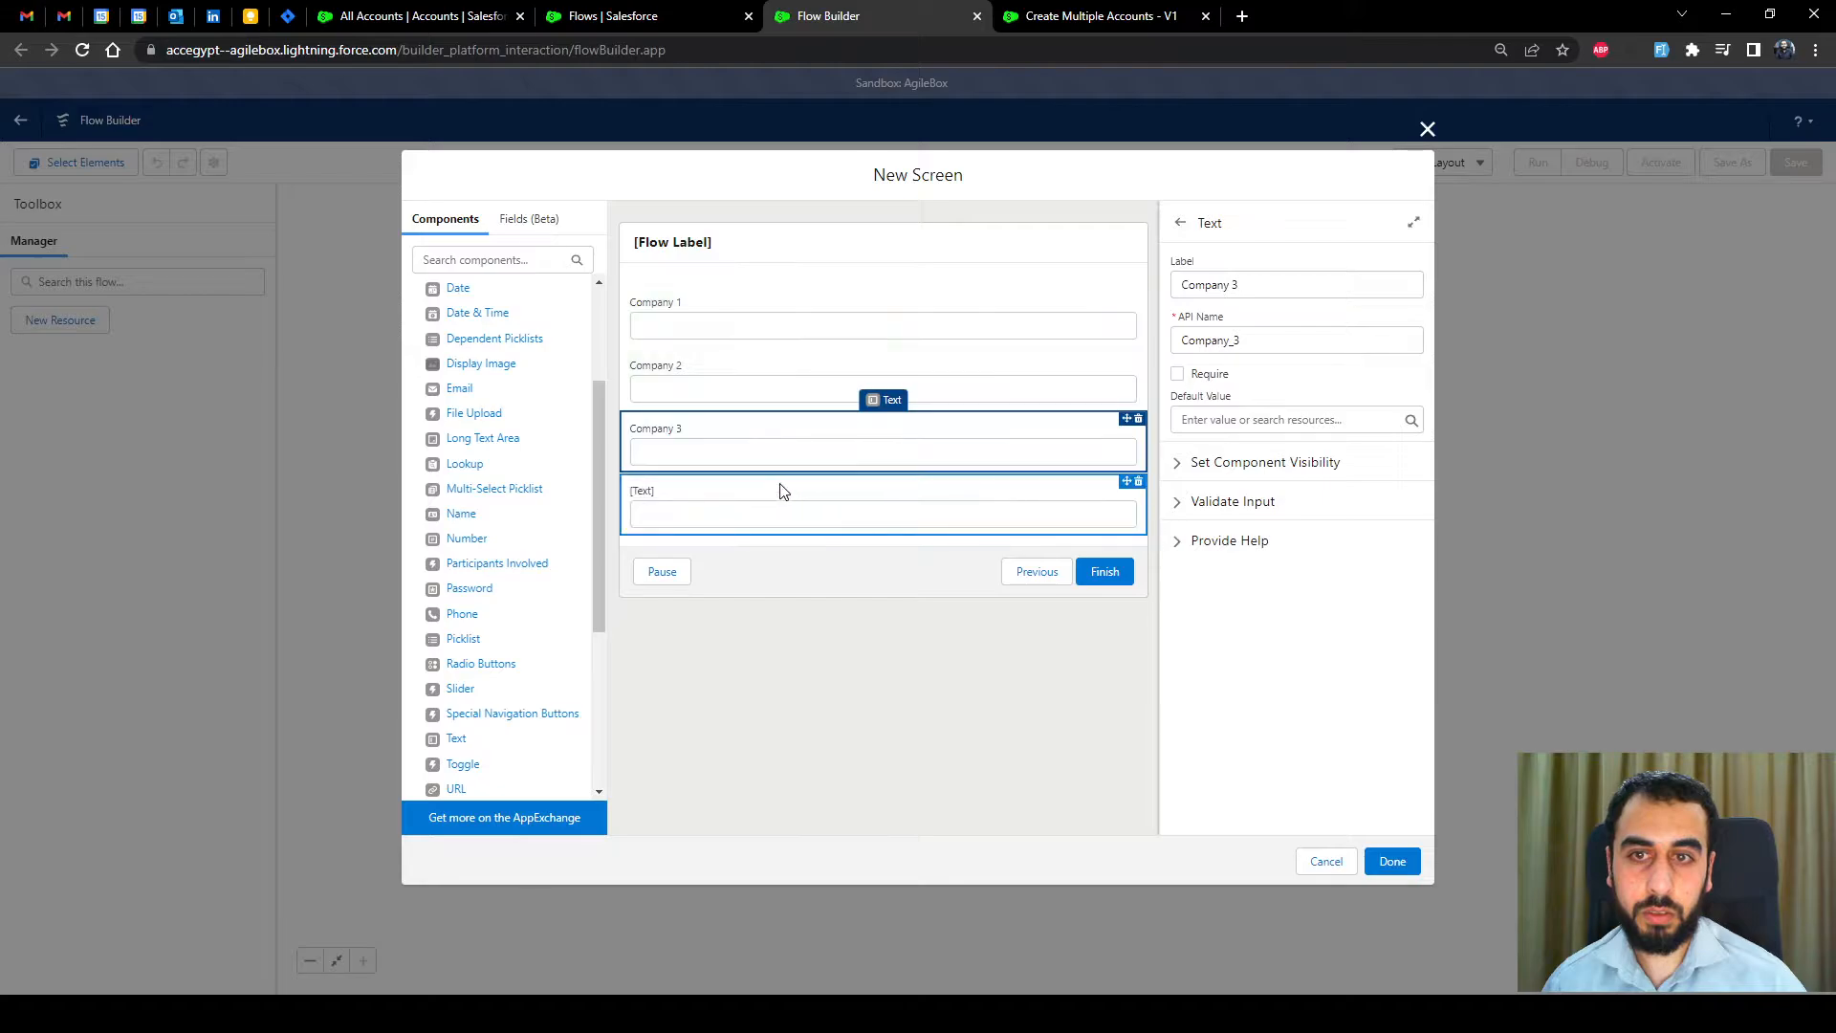
Label the remaining blank text input Company 4, with API name Company_4.
click(778, 491)
click(1259, 284)
text(Company )
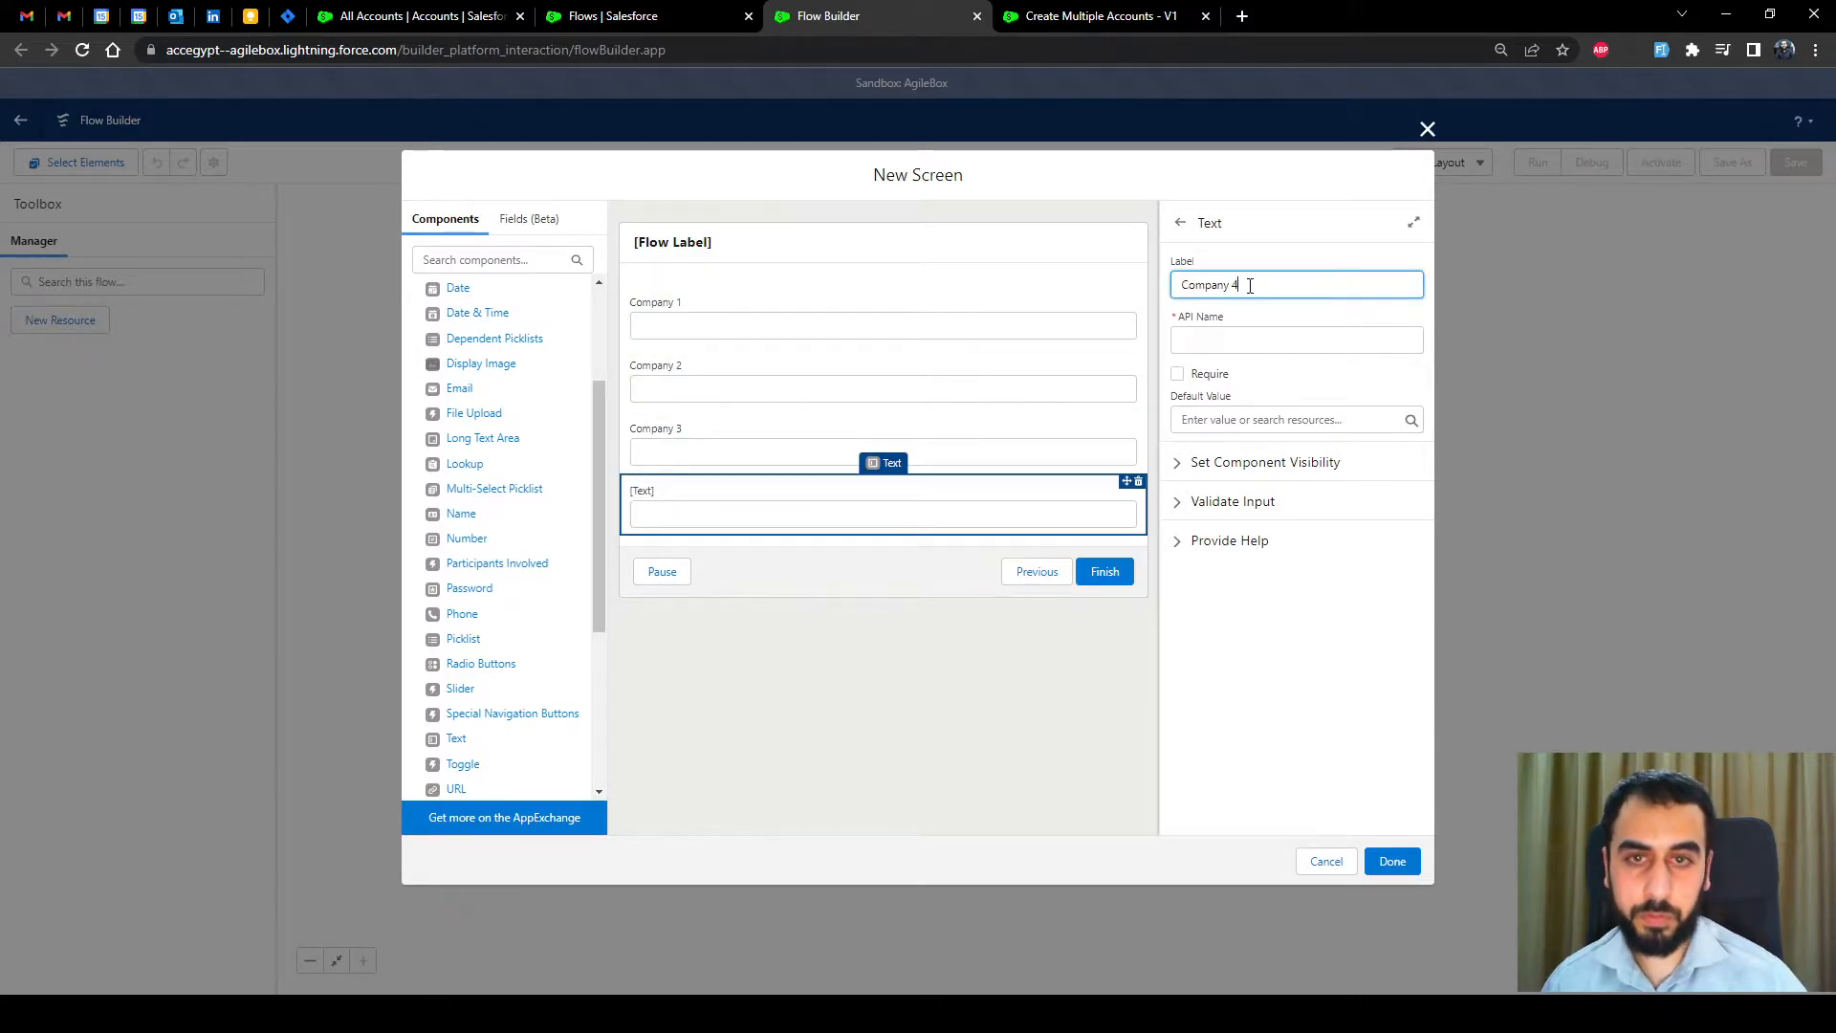
text(4)
click(1255, 315)
Check the labels and API names of the Company text inputs and finish the screen element.
click(852, 328)
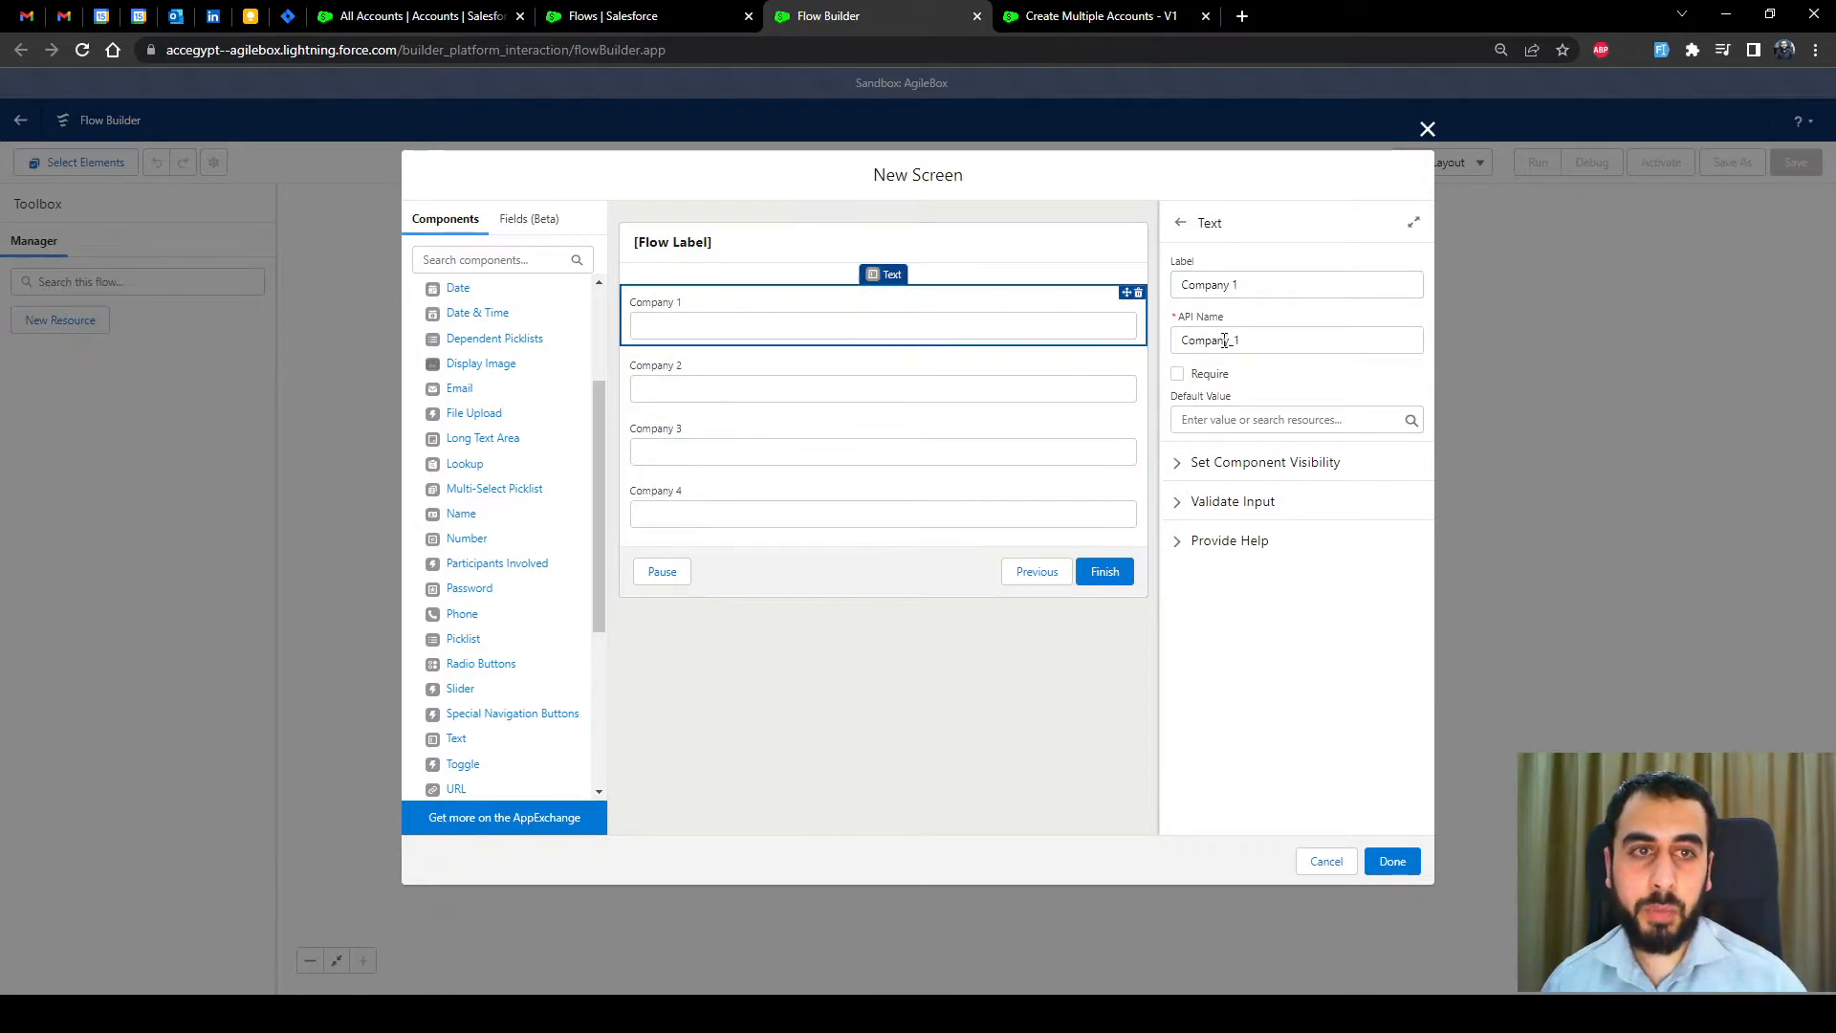
click(848, 394)
click(866, 478)
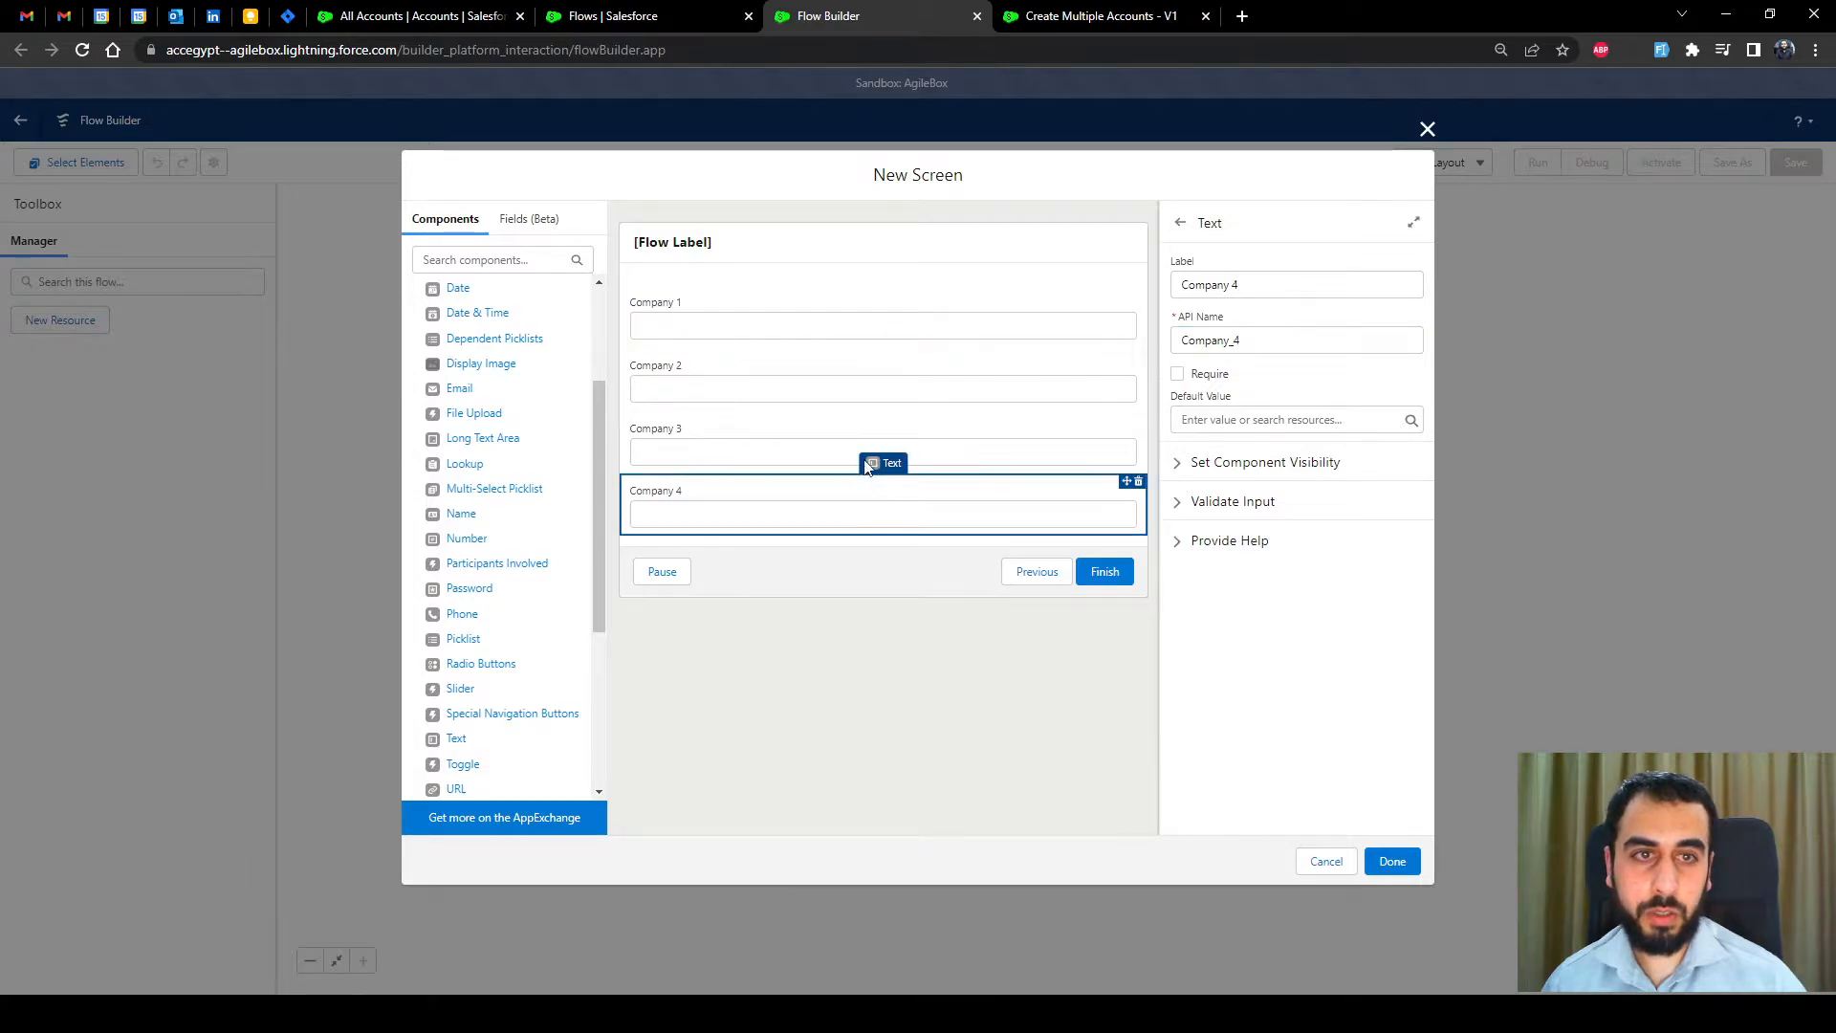
click(1388, 862)
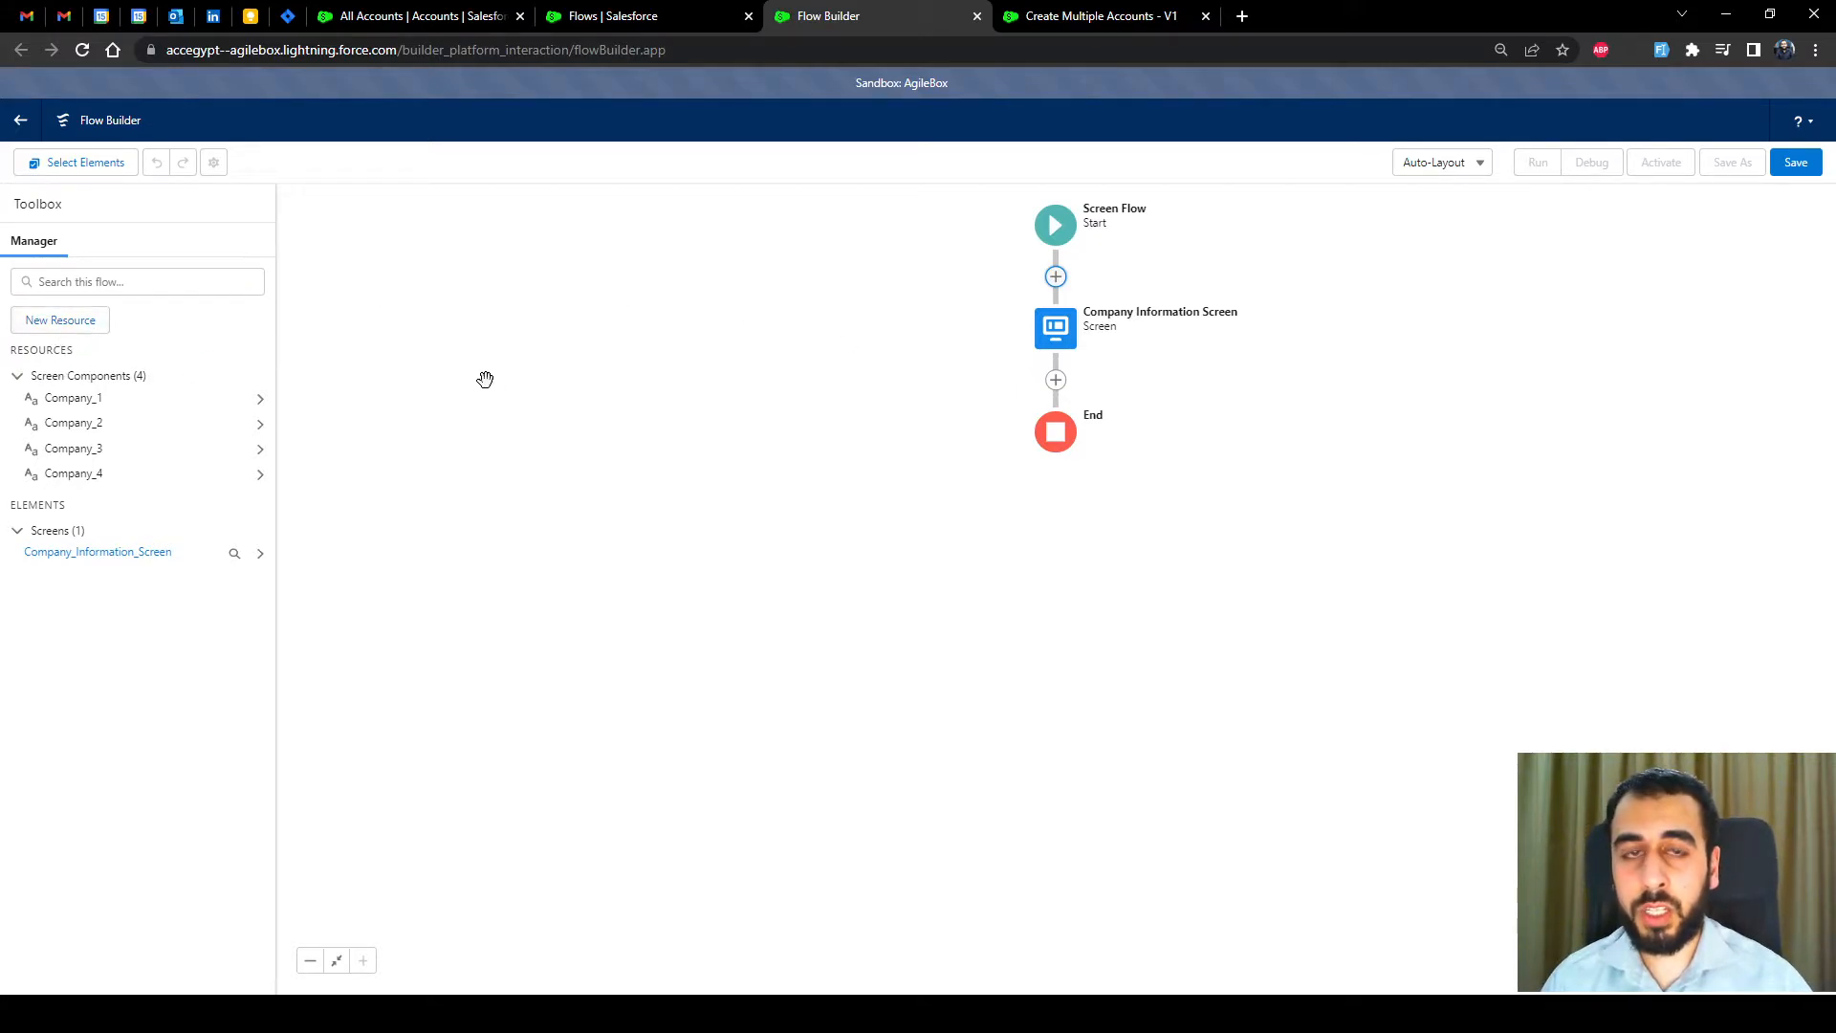
Create a single-value variable named RecordVar_Company1 with data type Record and object Account.
click(80, 325)
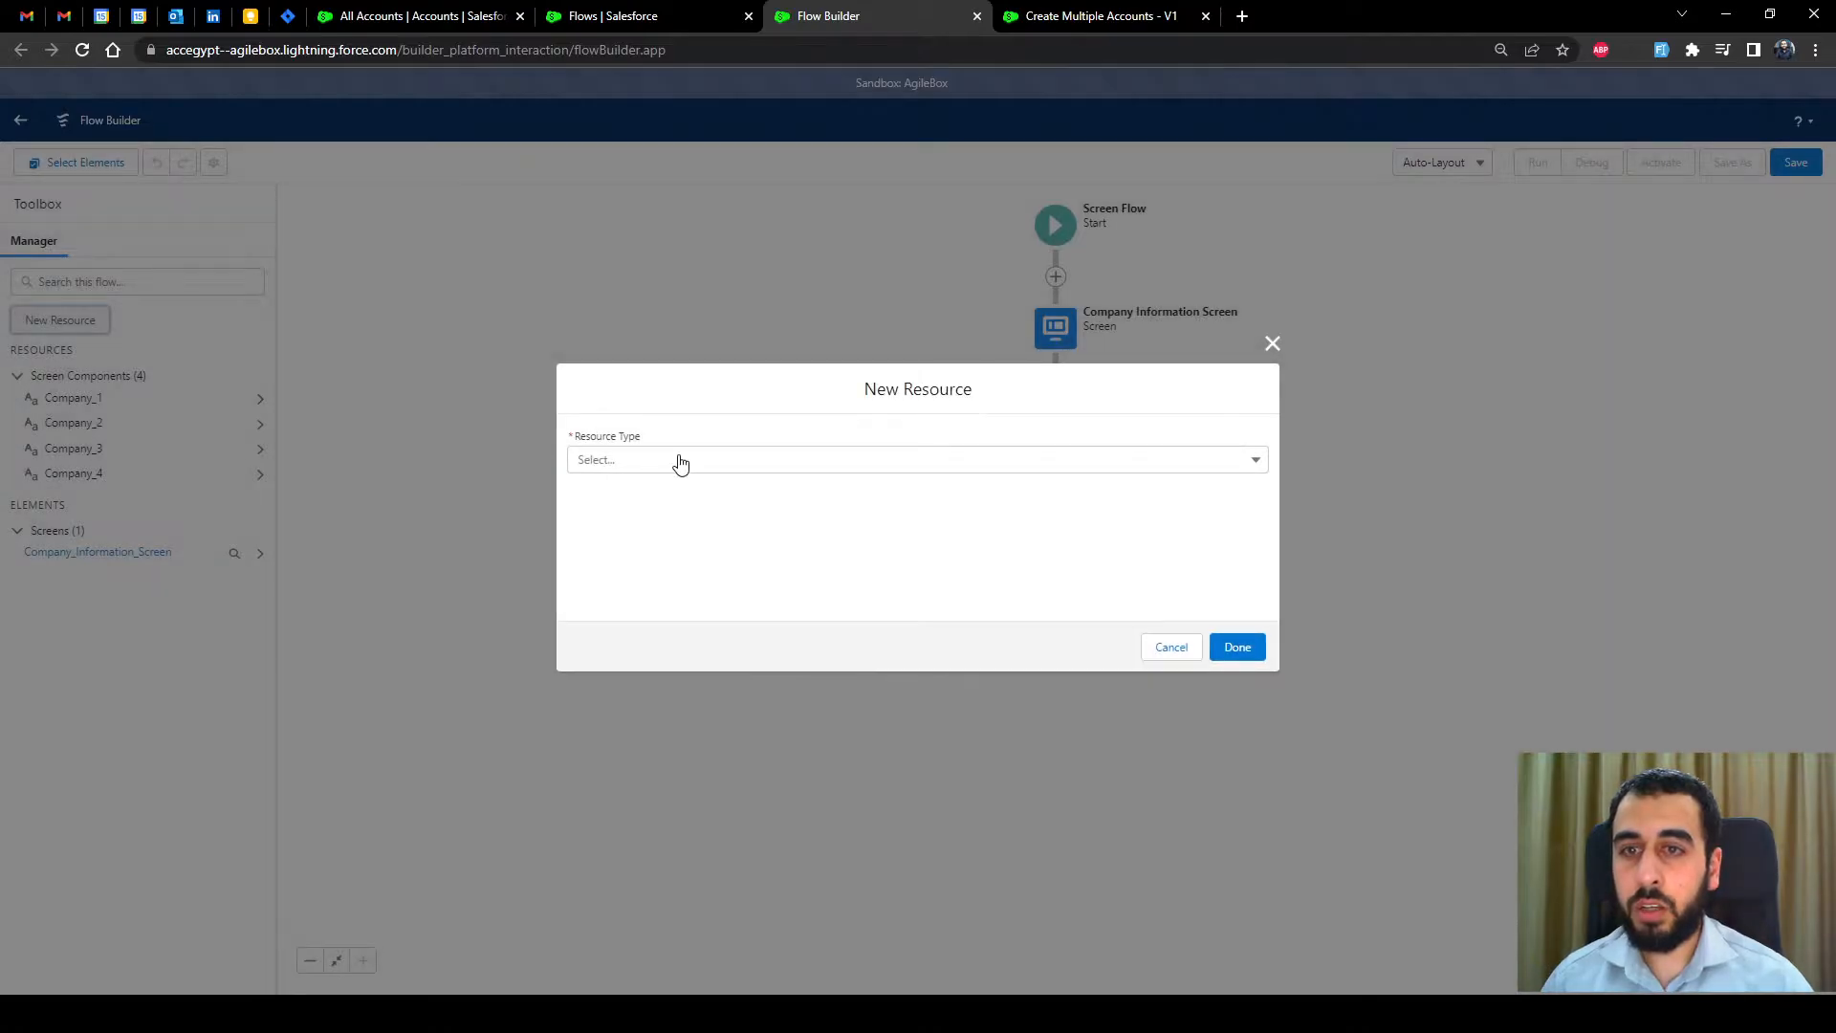
click(673, 457)
click(640, 490)
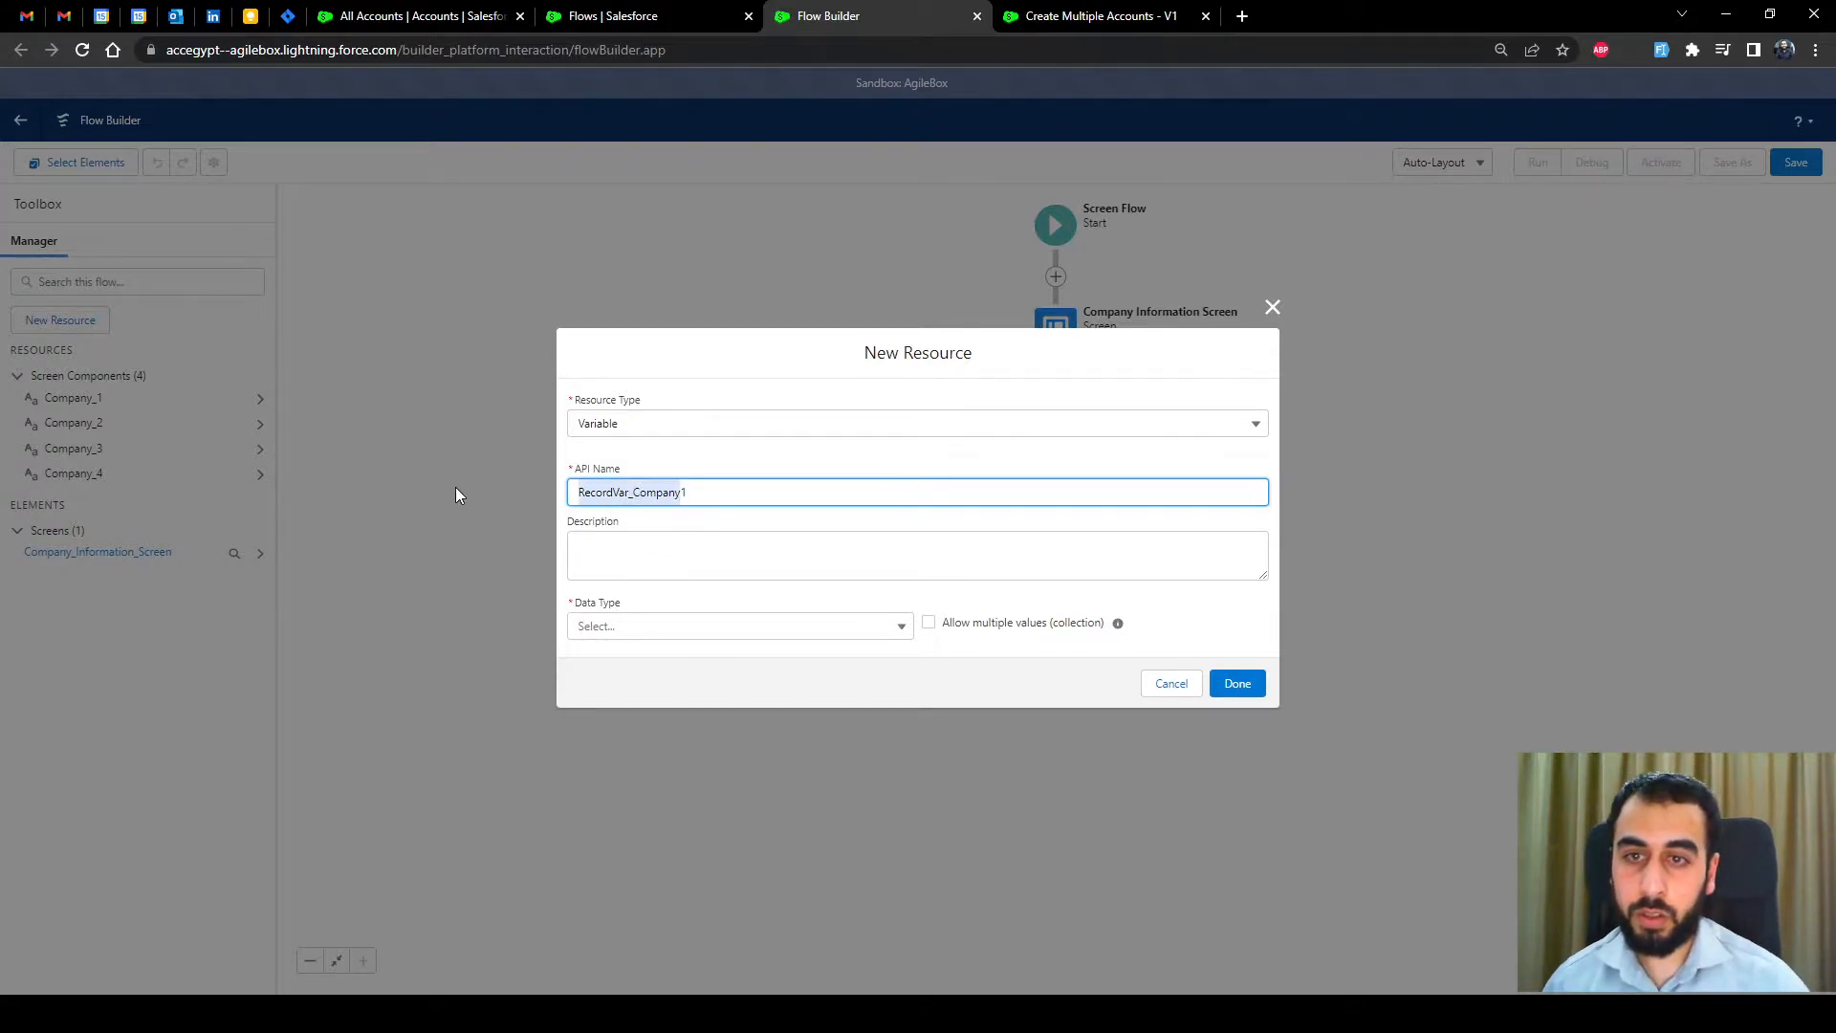
click(657, 633)
click(639, 687)
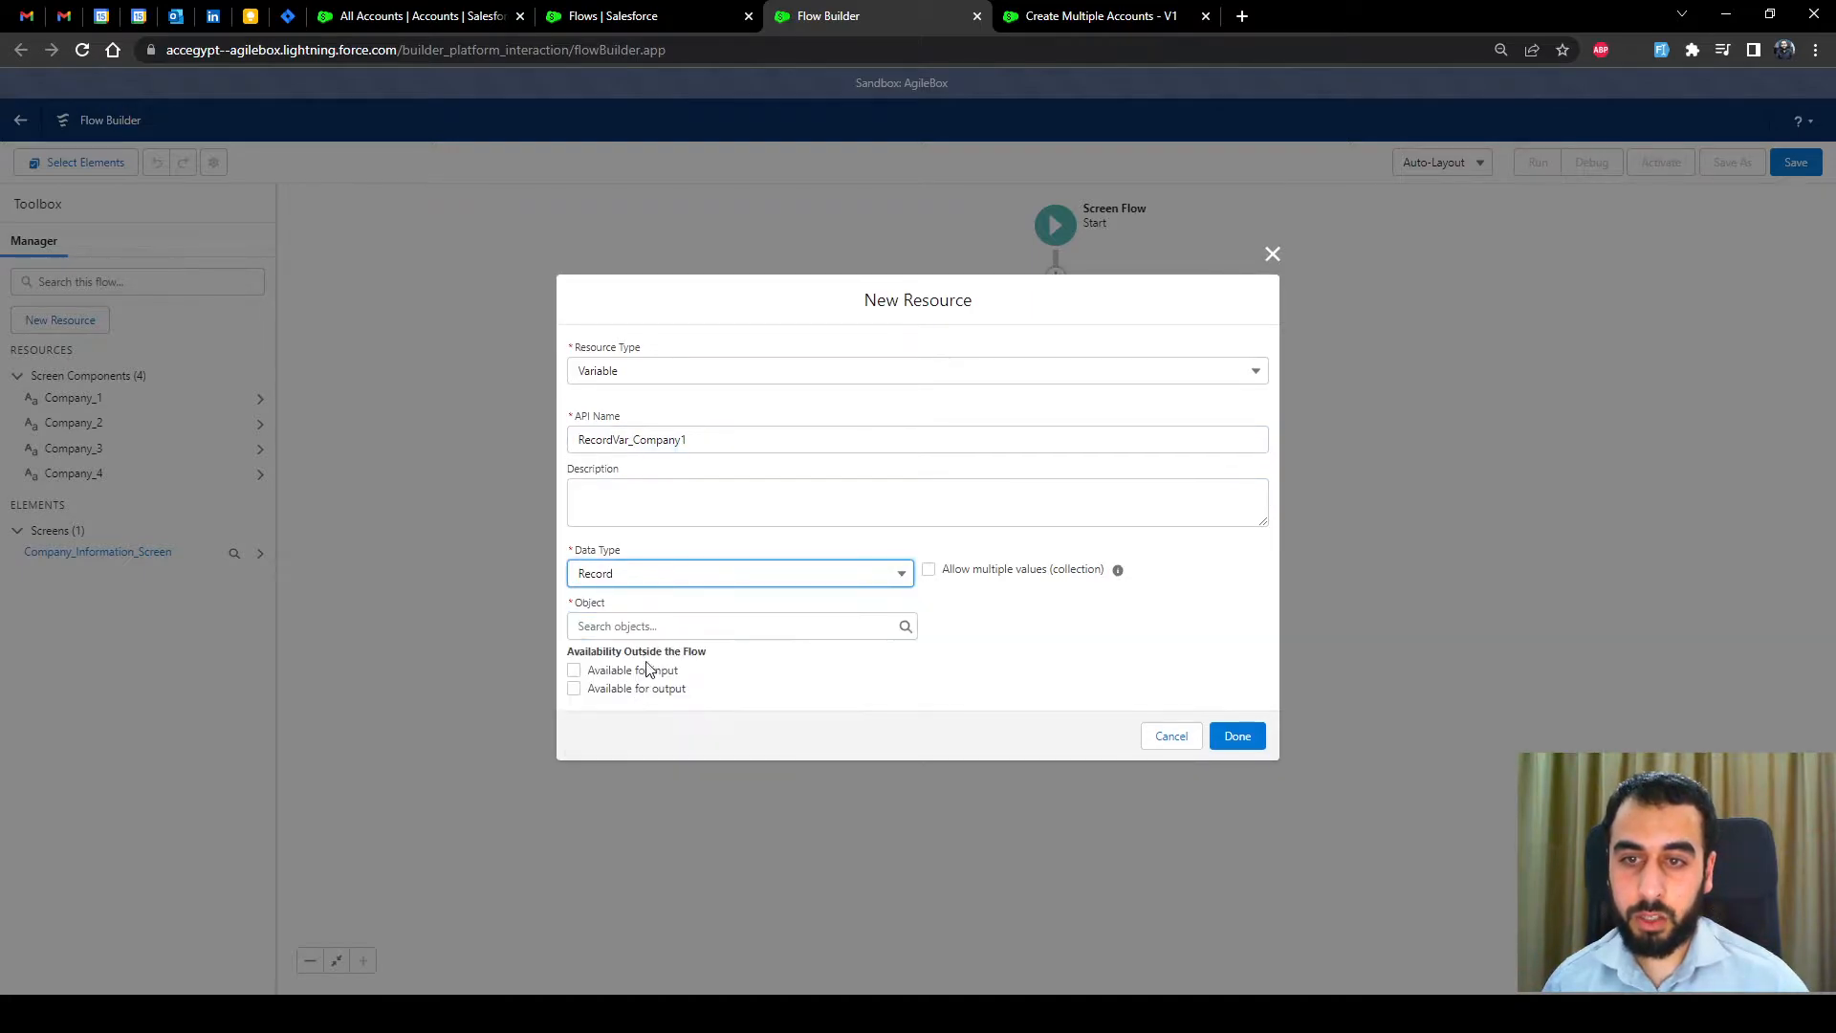
click(628, 626)
text(accout)
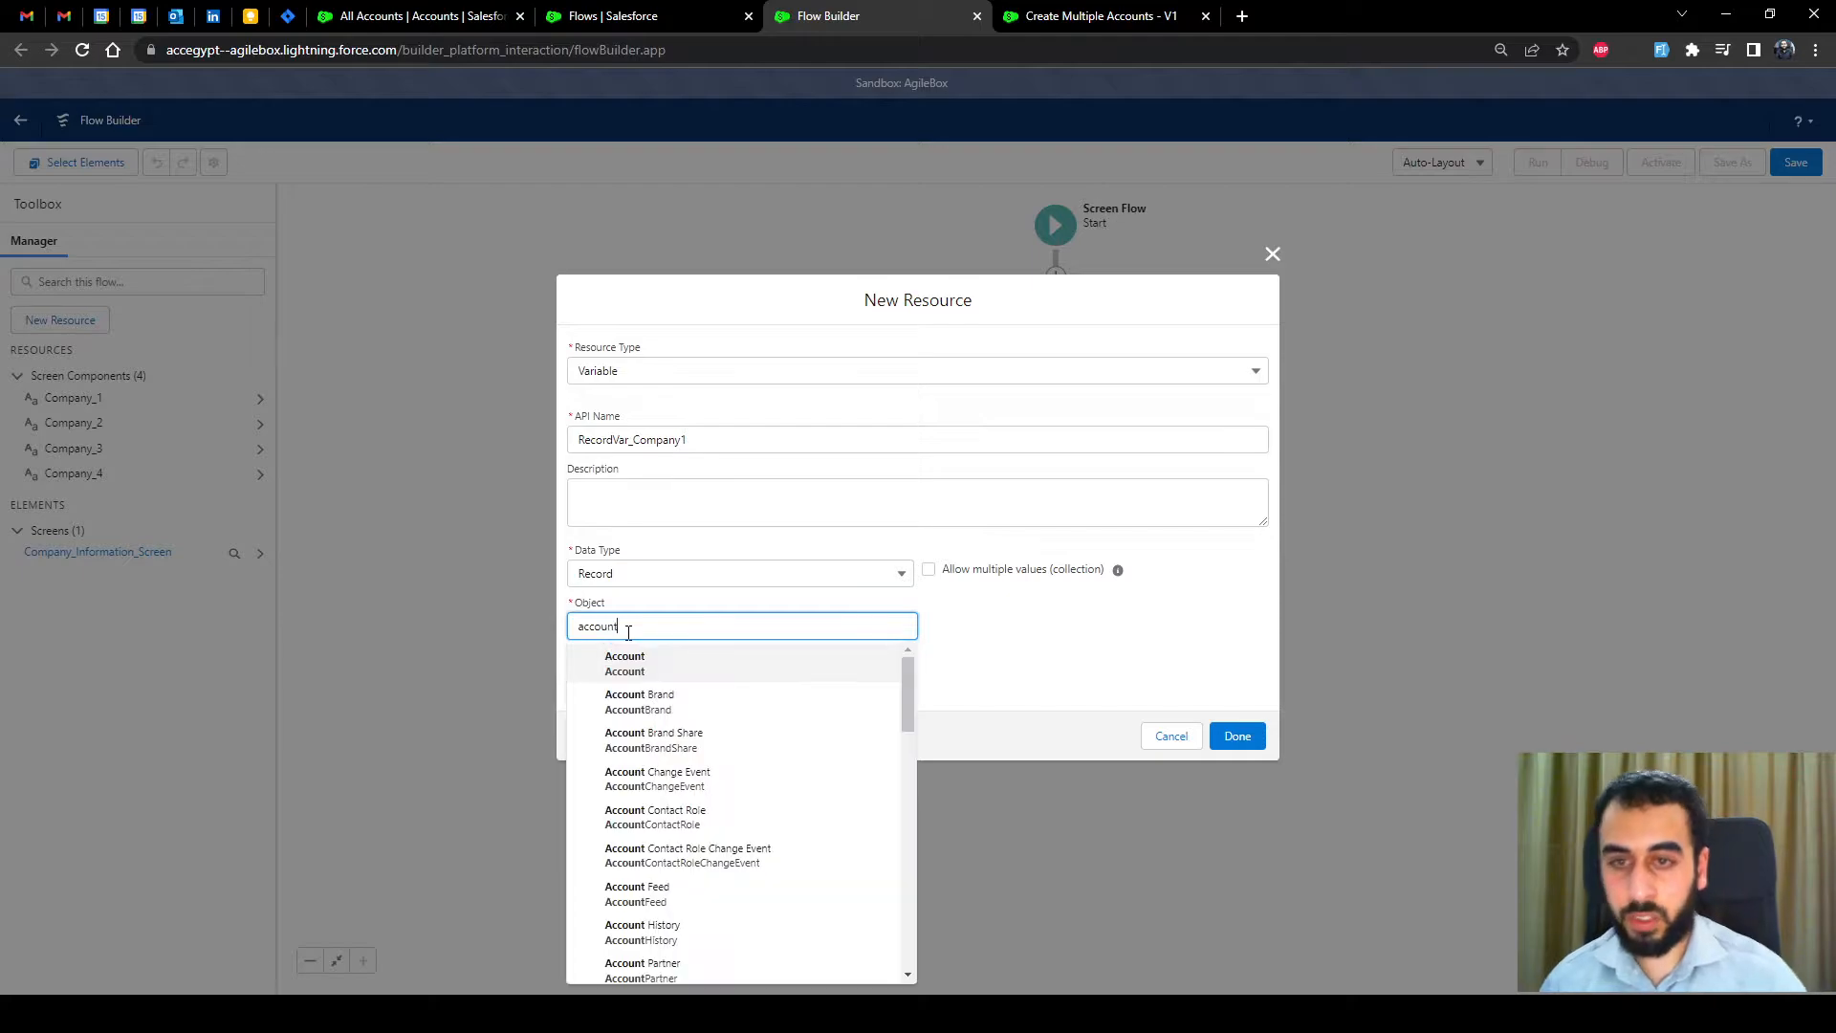
click(656, 654)
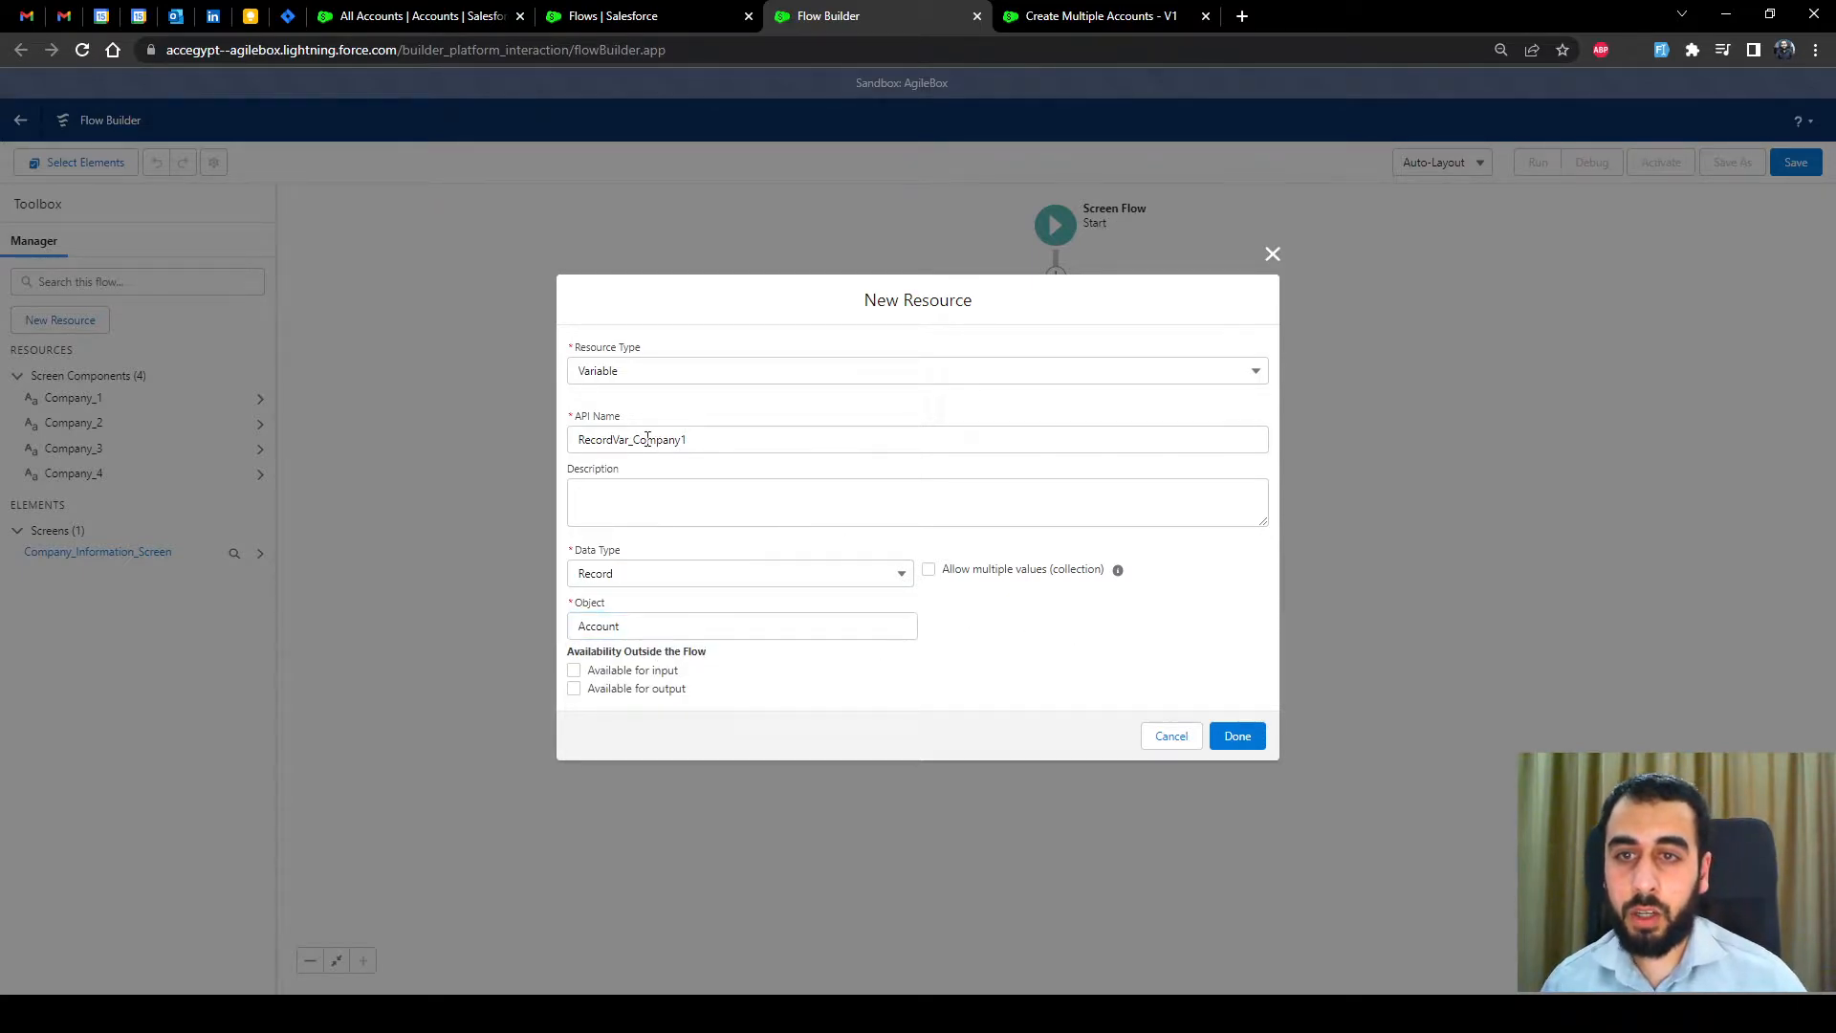
drag(631, 438, 596, 441)
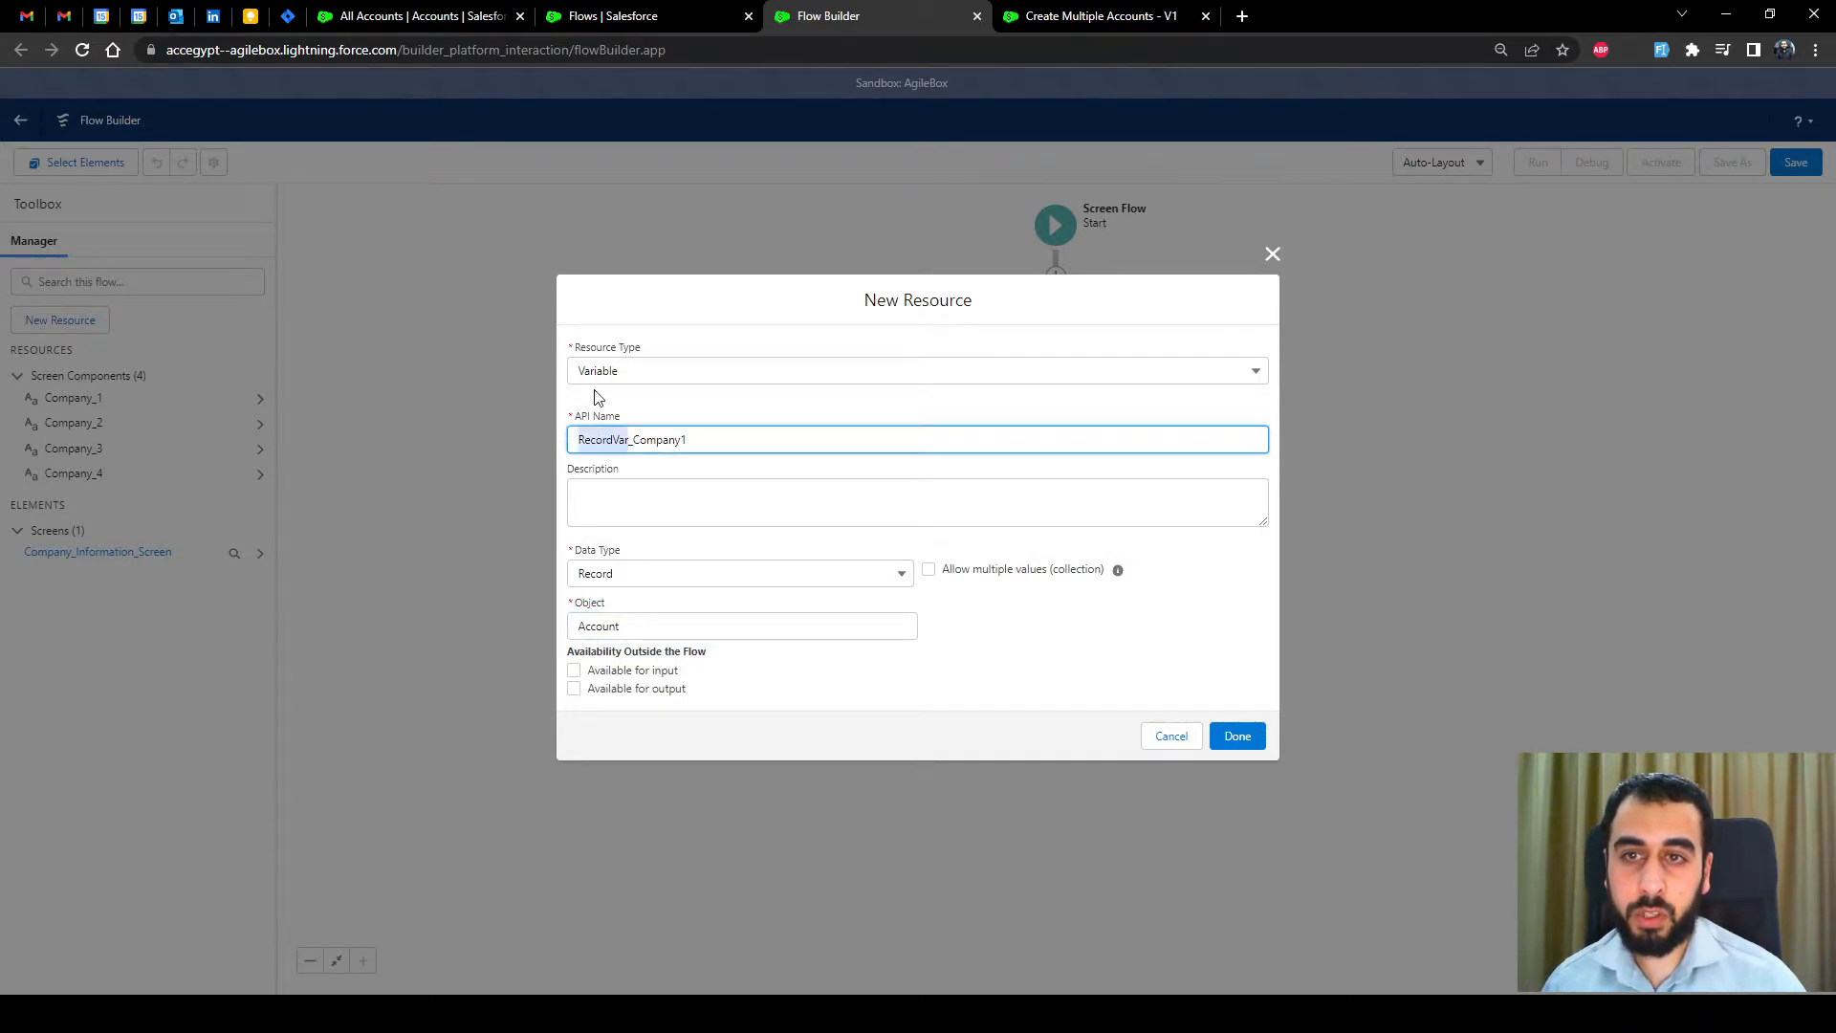
click(625, 439)
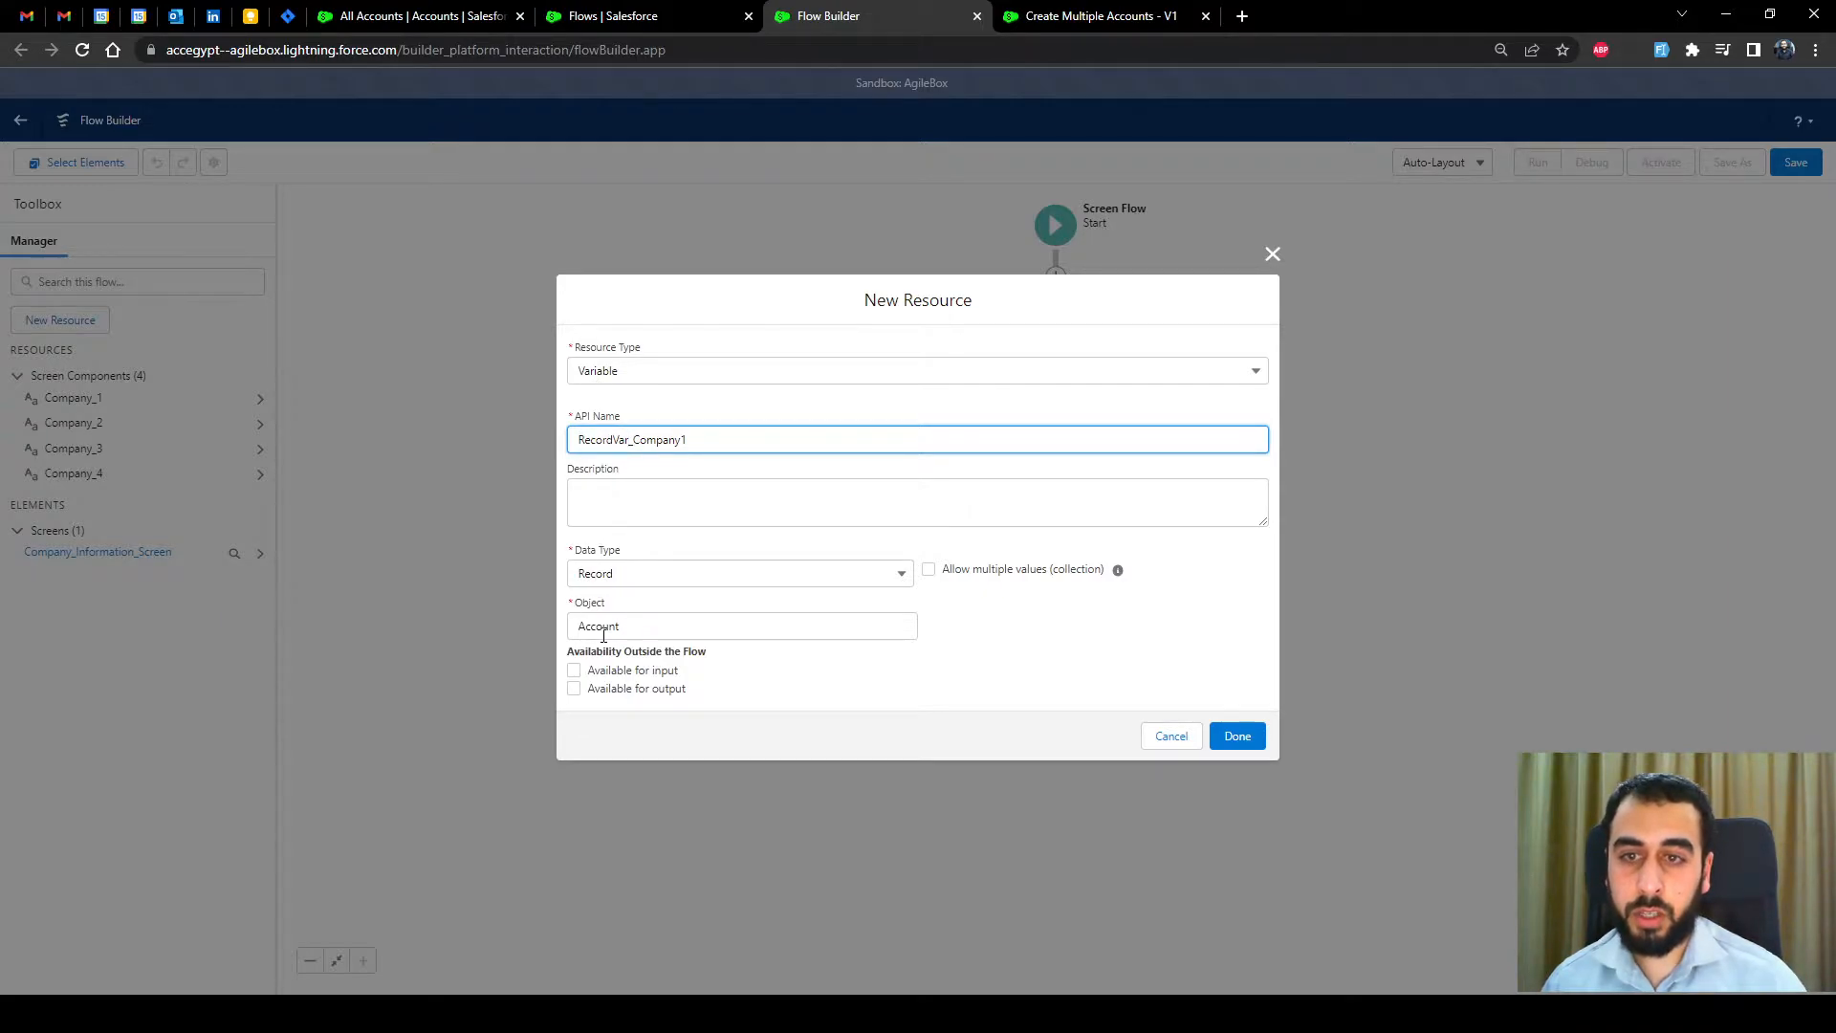
drag(633, 439, 683, 439)
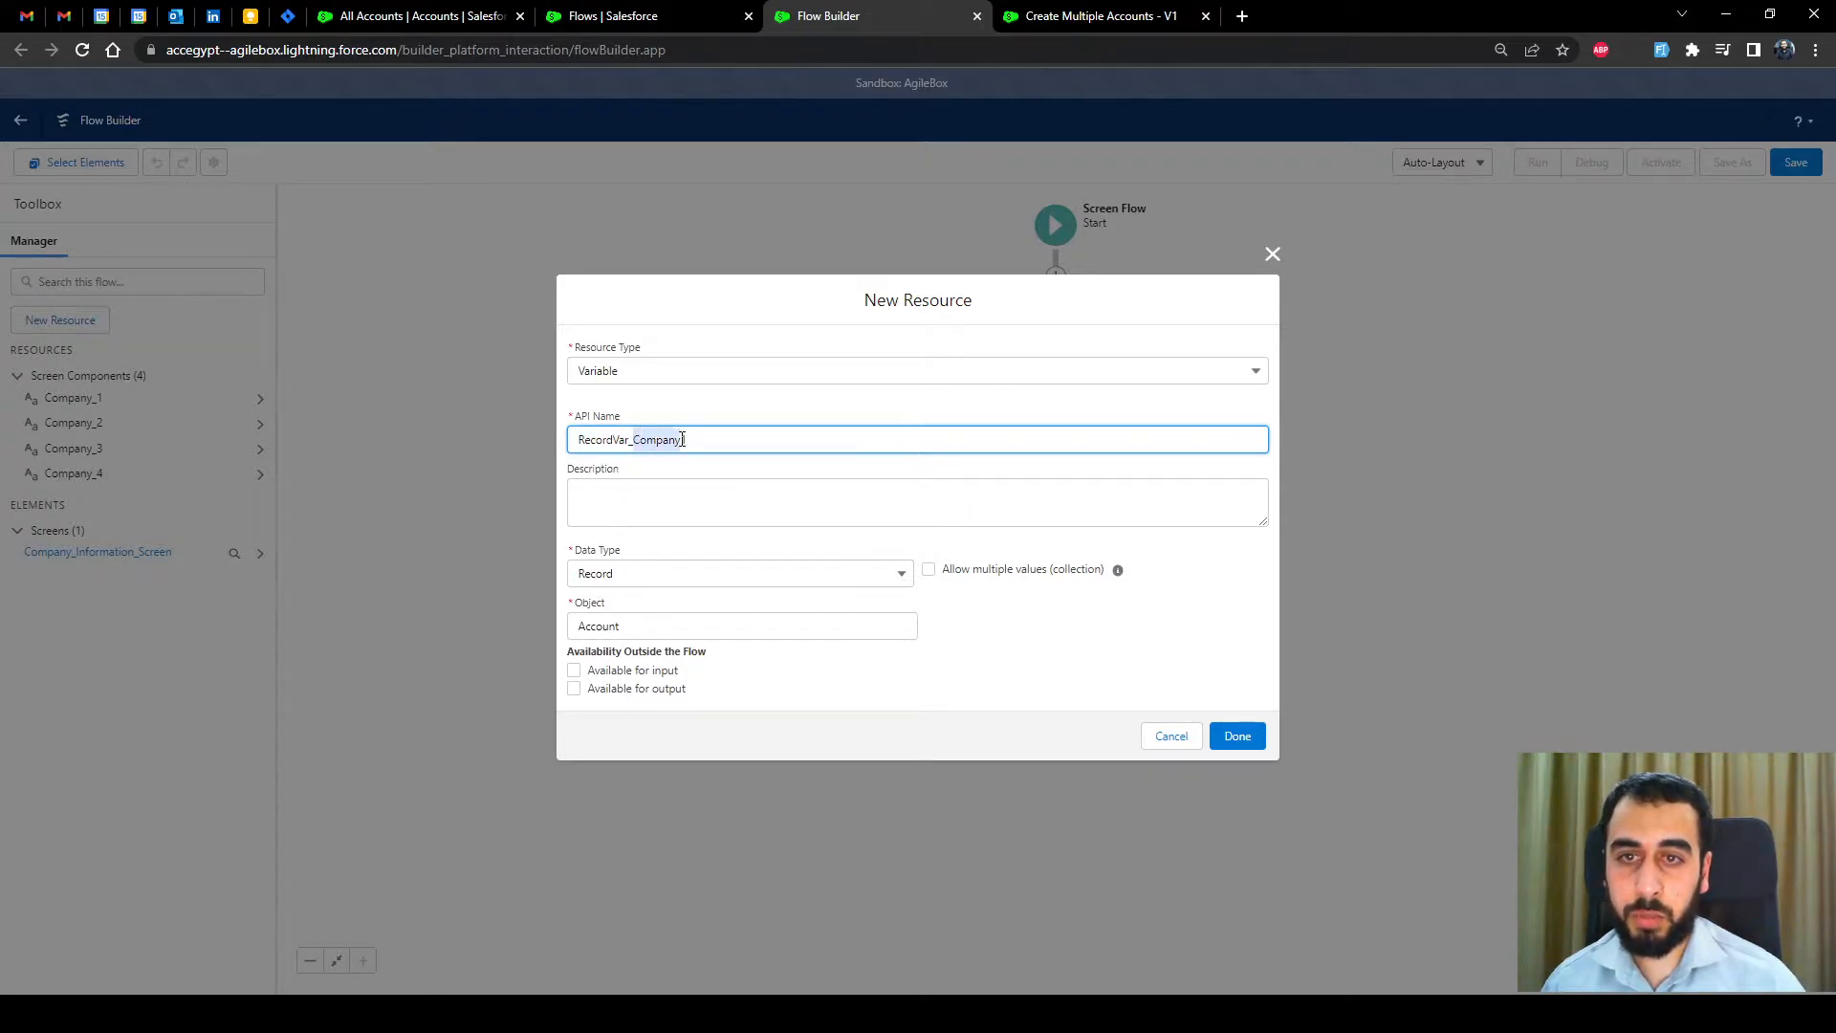
click(1054, 637)
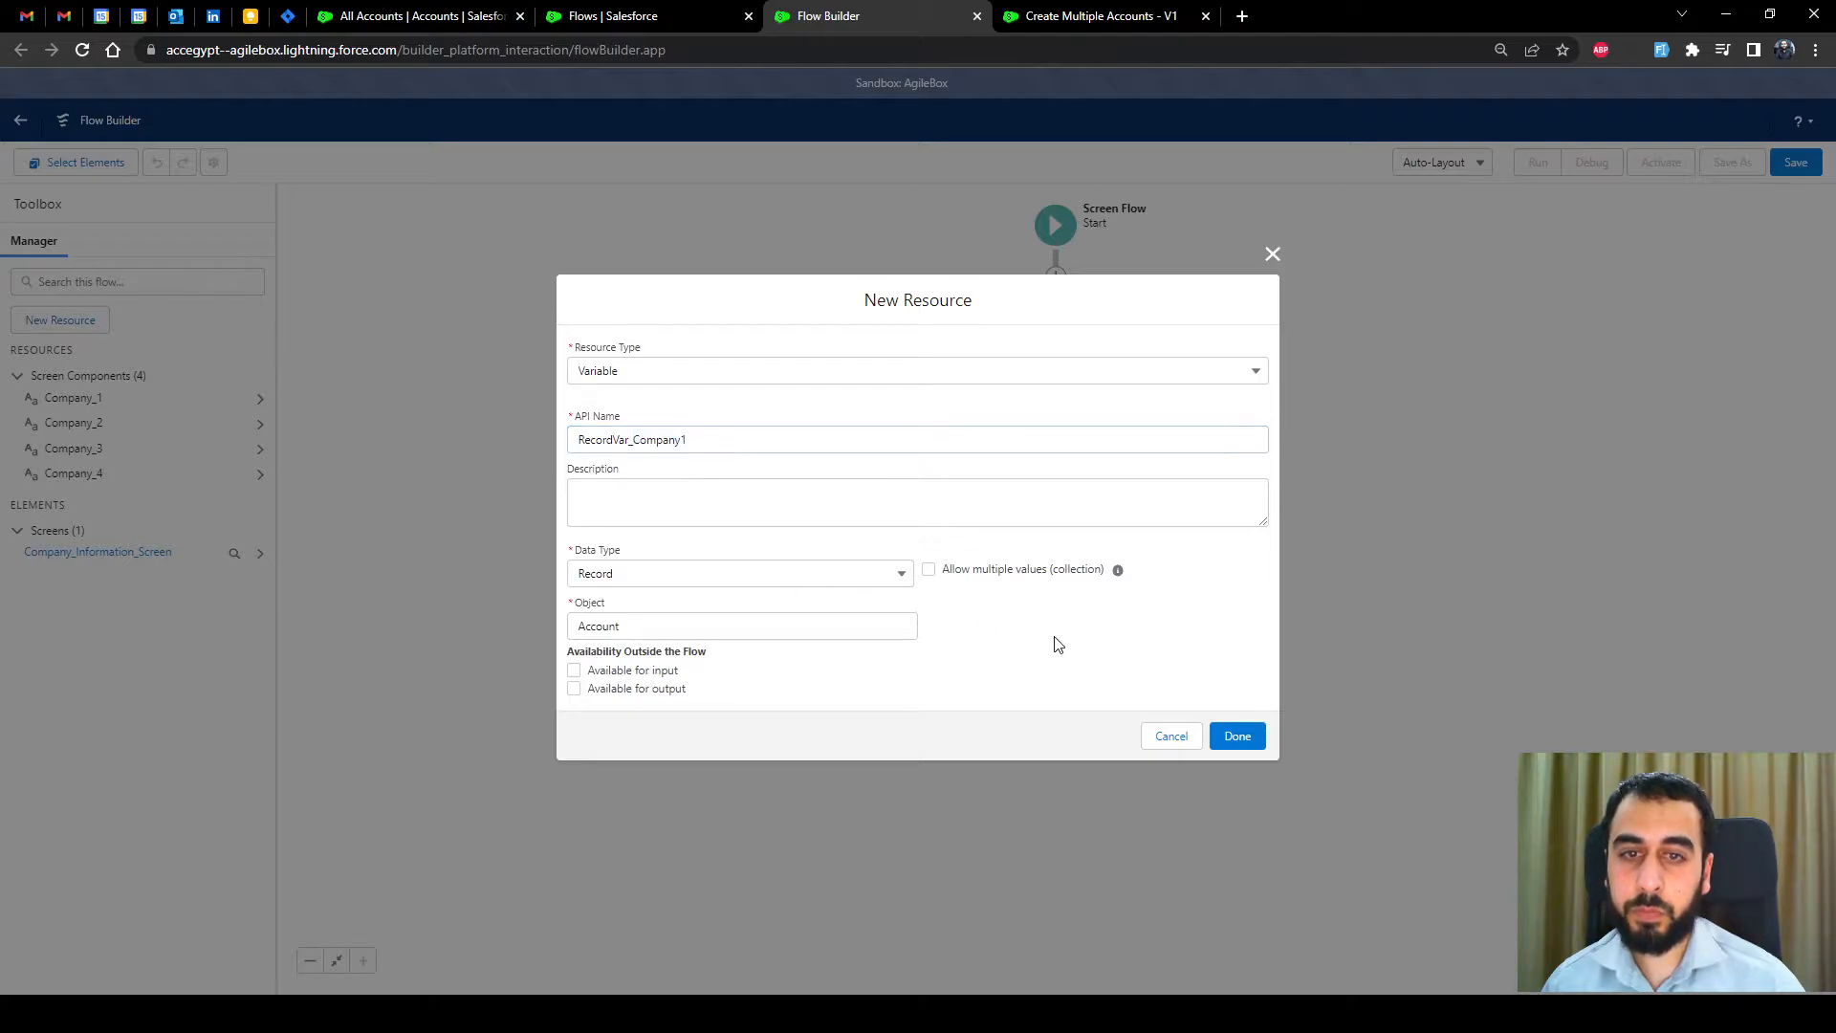
click(1237, 736)
Create a single-value variable named RecordVar_Company2 with data type Record and object Account.
click(61, 320)
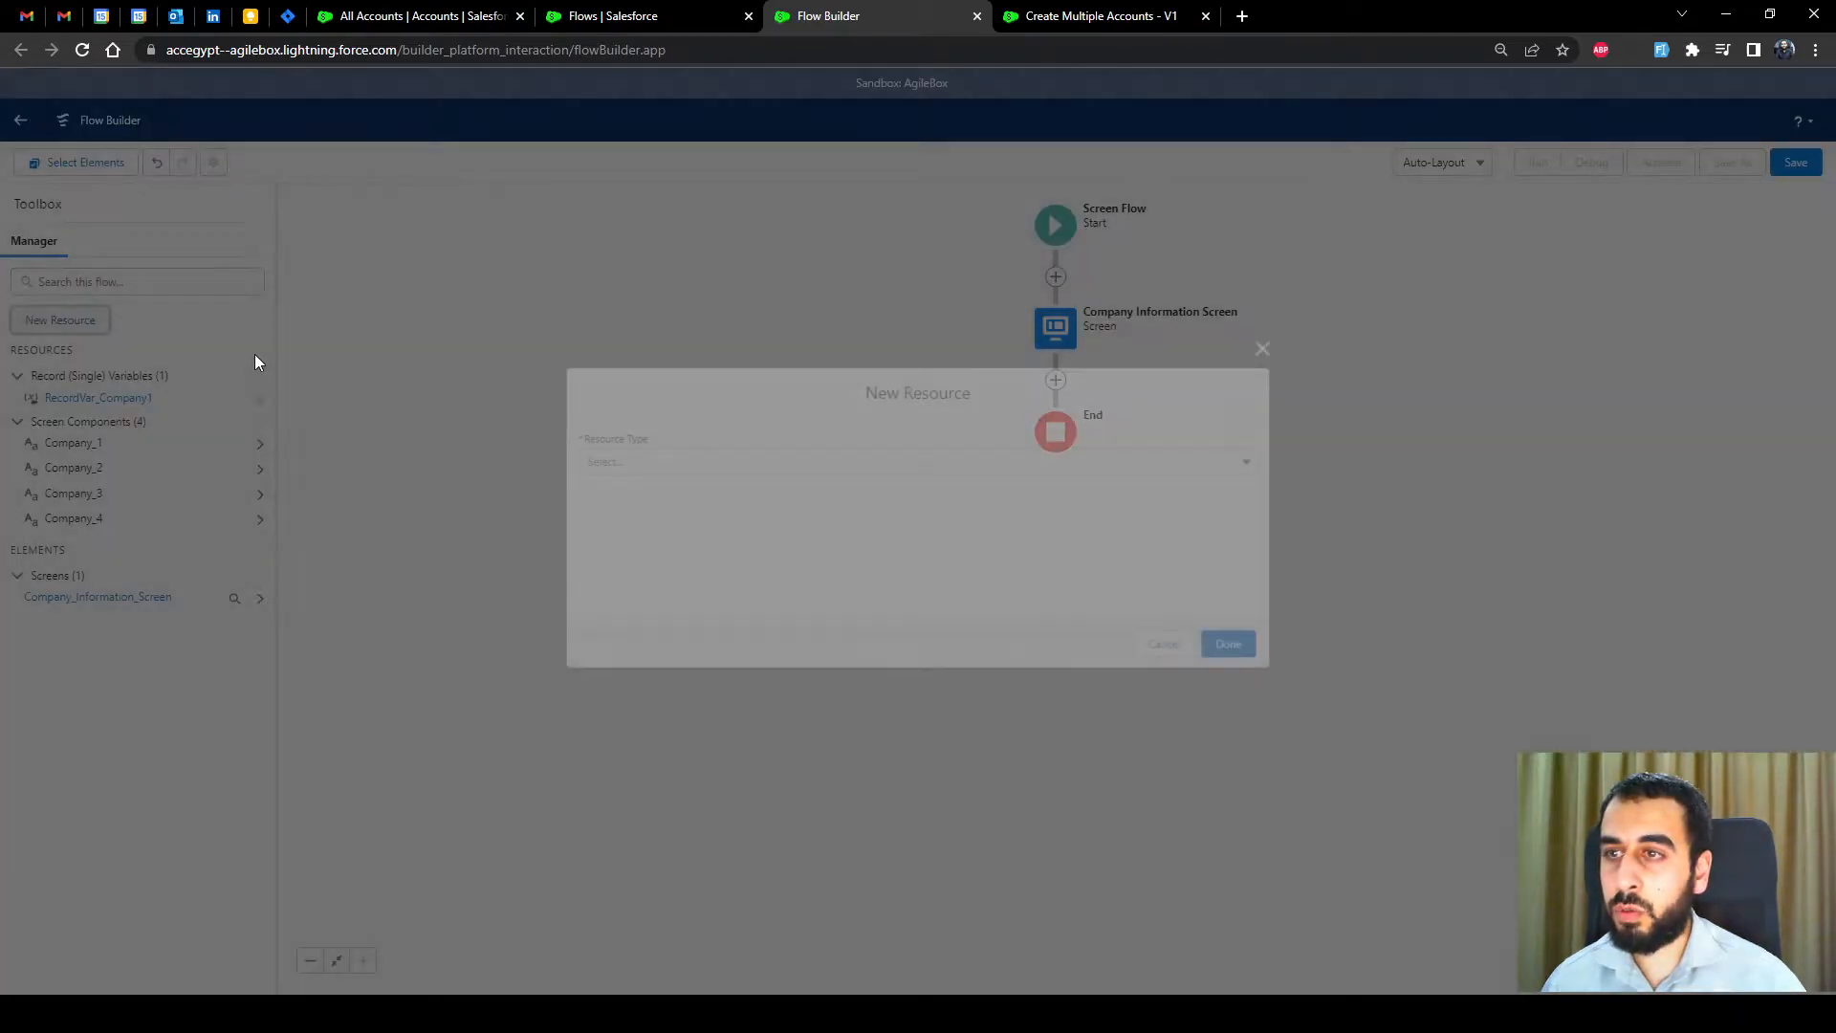
click(684, 461)
click(635, 490)
text(RecordVar_Company)
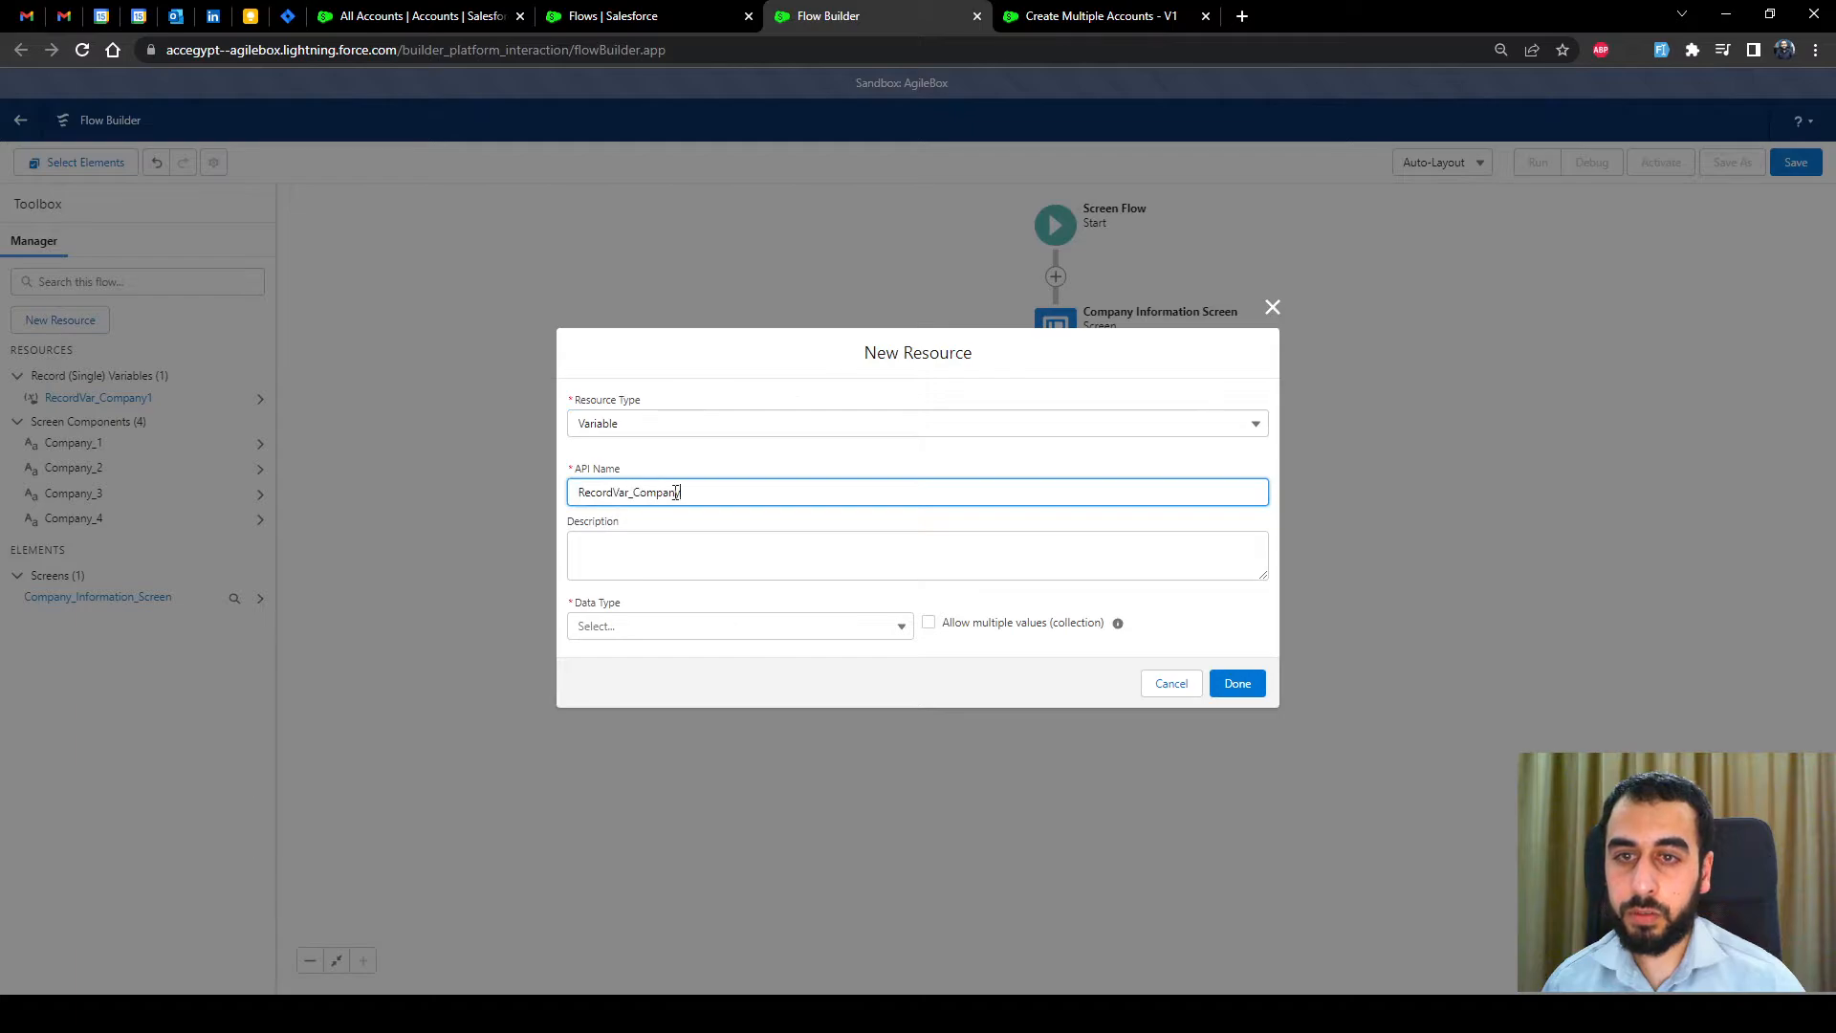
text(2)
click(647, 625)
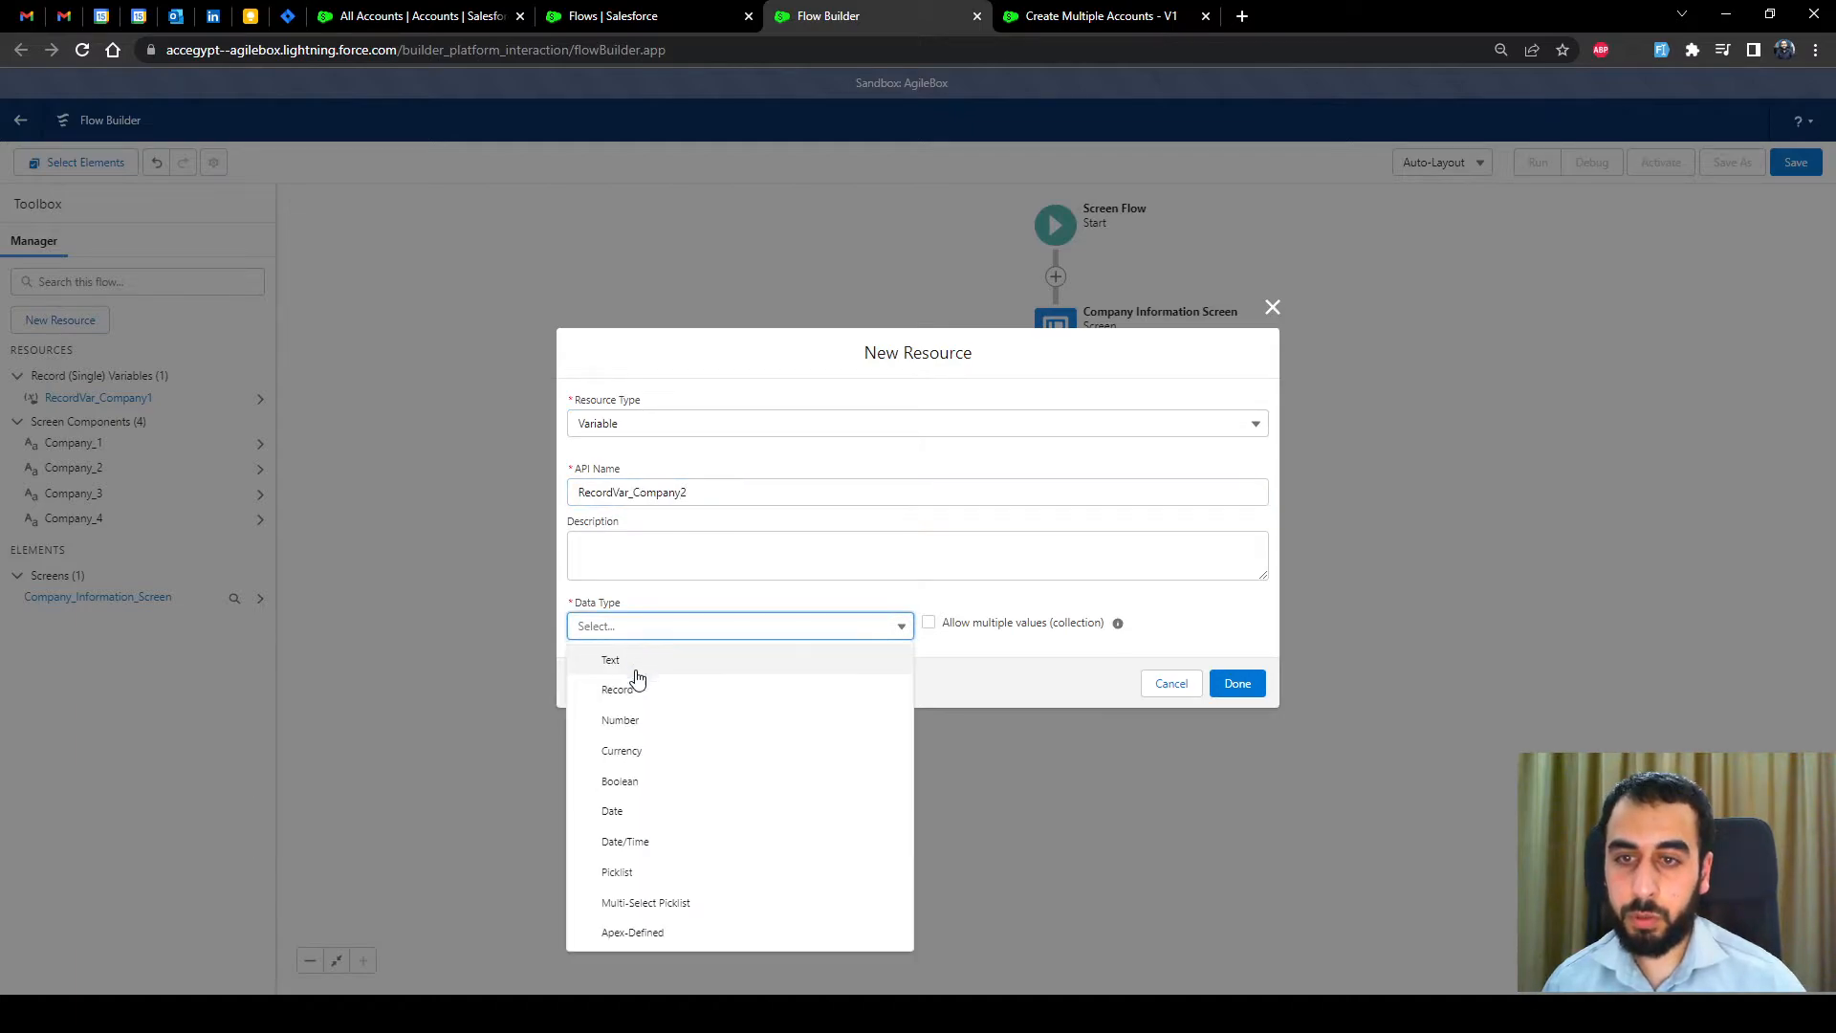
click(635, 691)
click(648, 624)
text(acc)
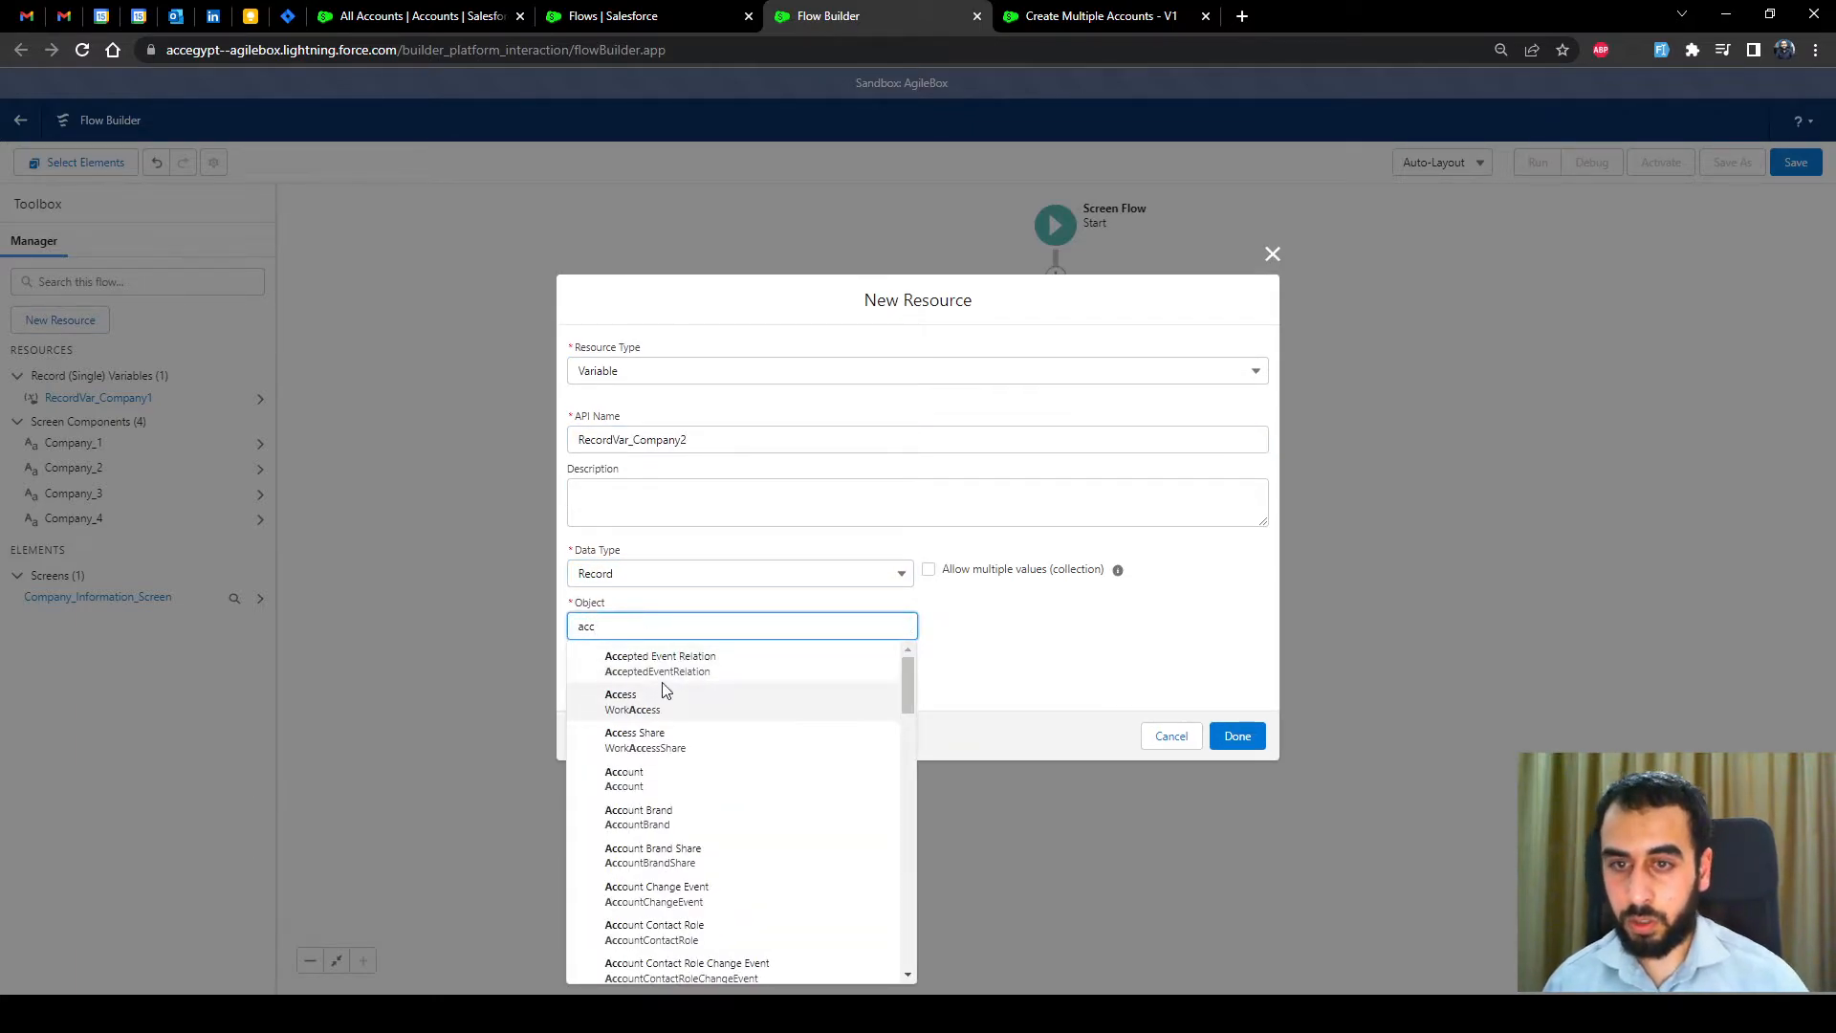
click(705, 778)
click(1235, 735)
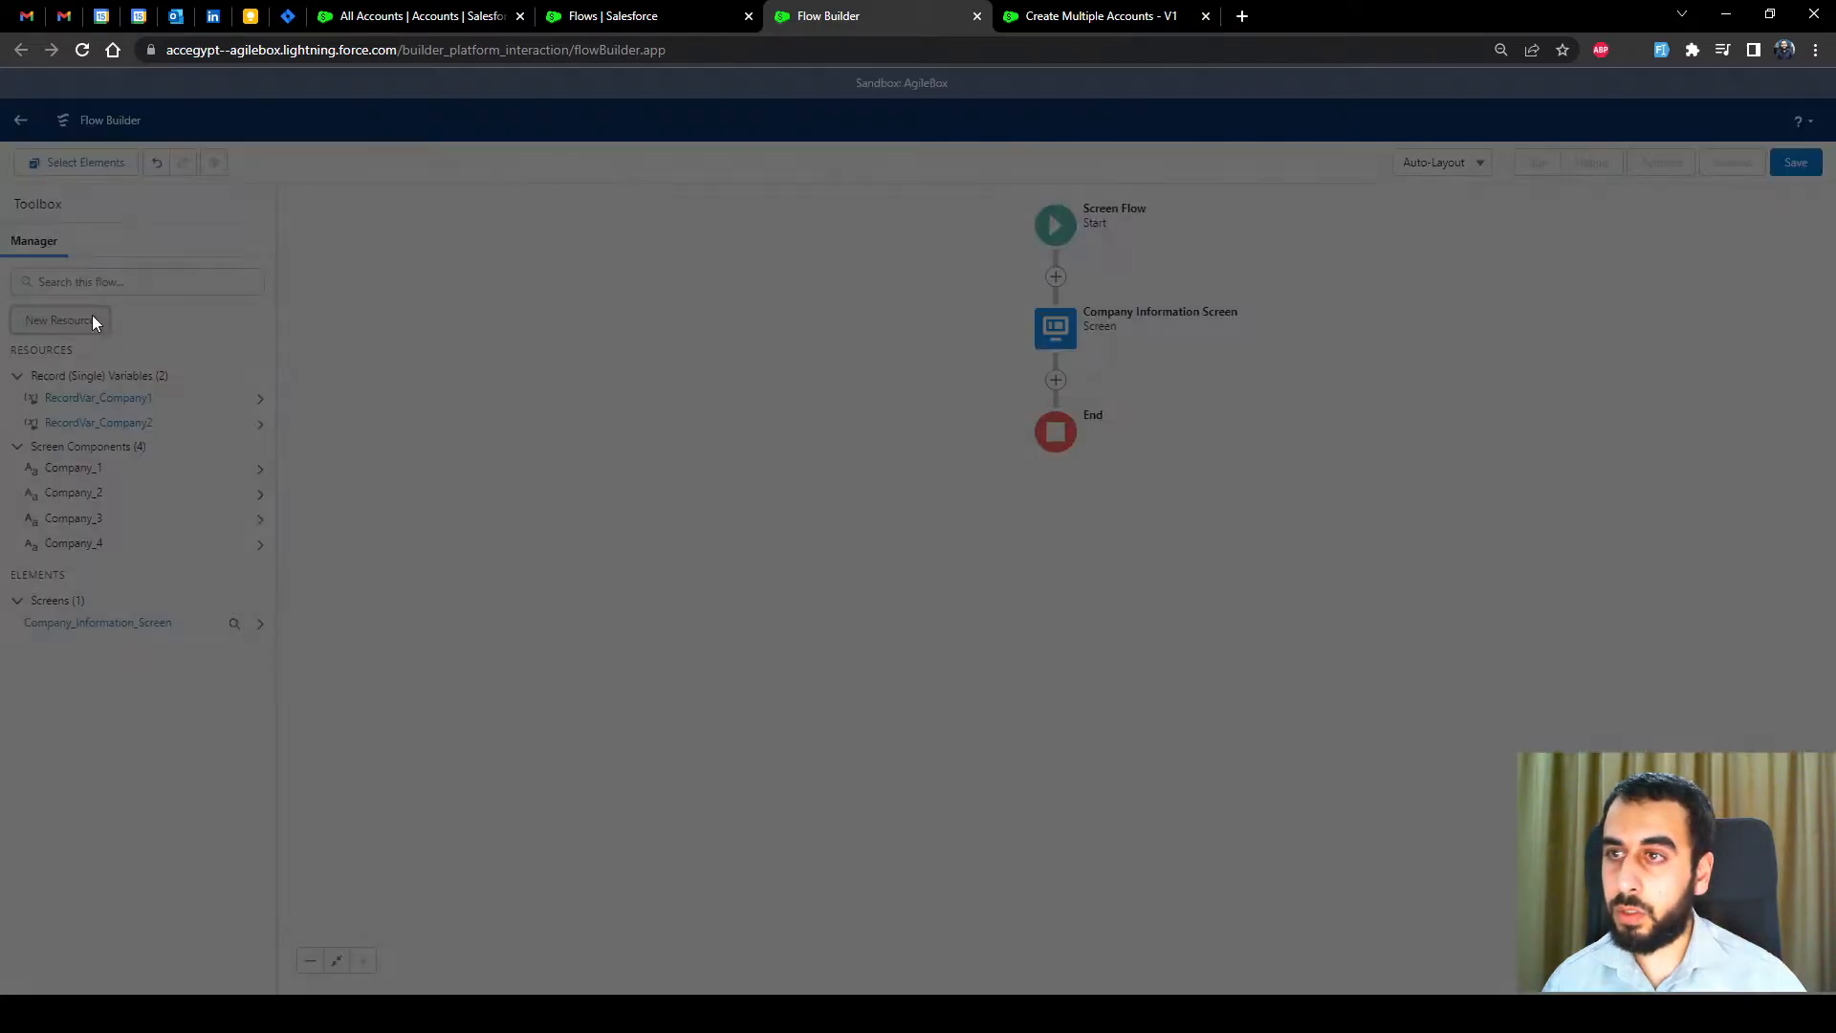
Create a single-value variable named RecordVar_Company3 with data type Record and object Account.
click(94, 319)
click(663, 460)
click(653, 504)
text(RecordVar_Company)
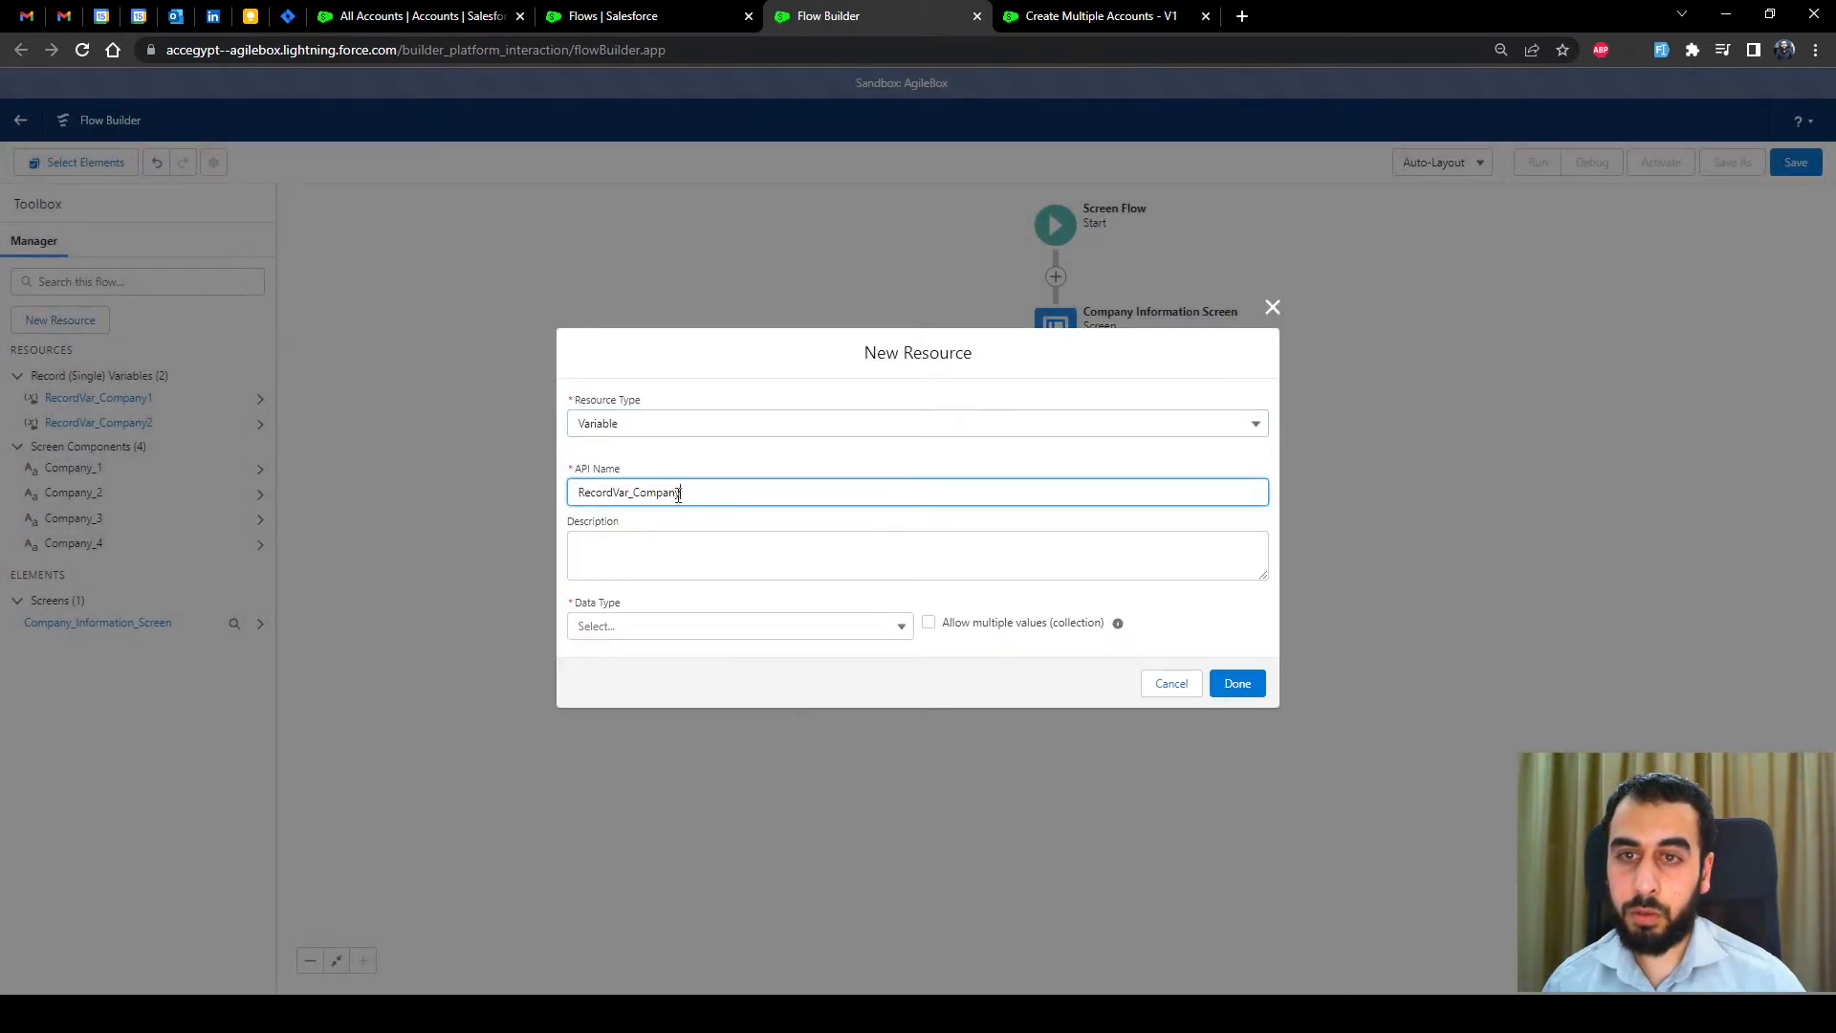
text(3)
click(660, 624)
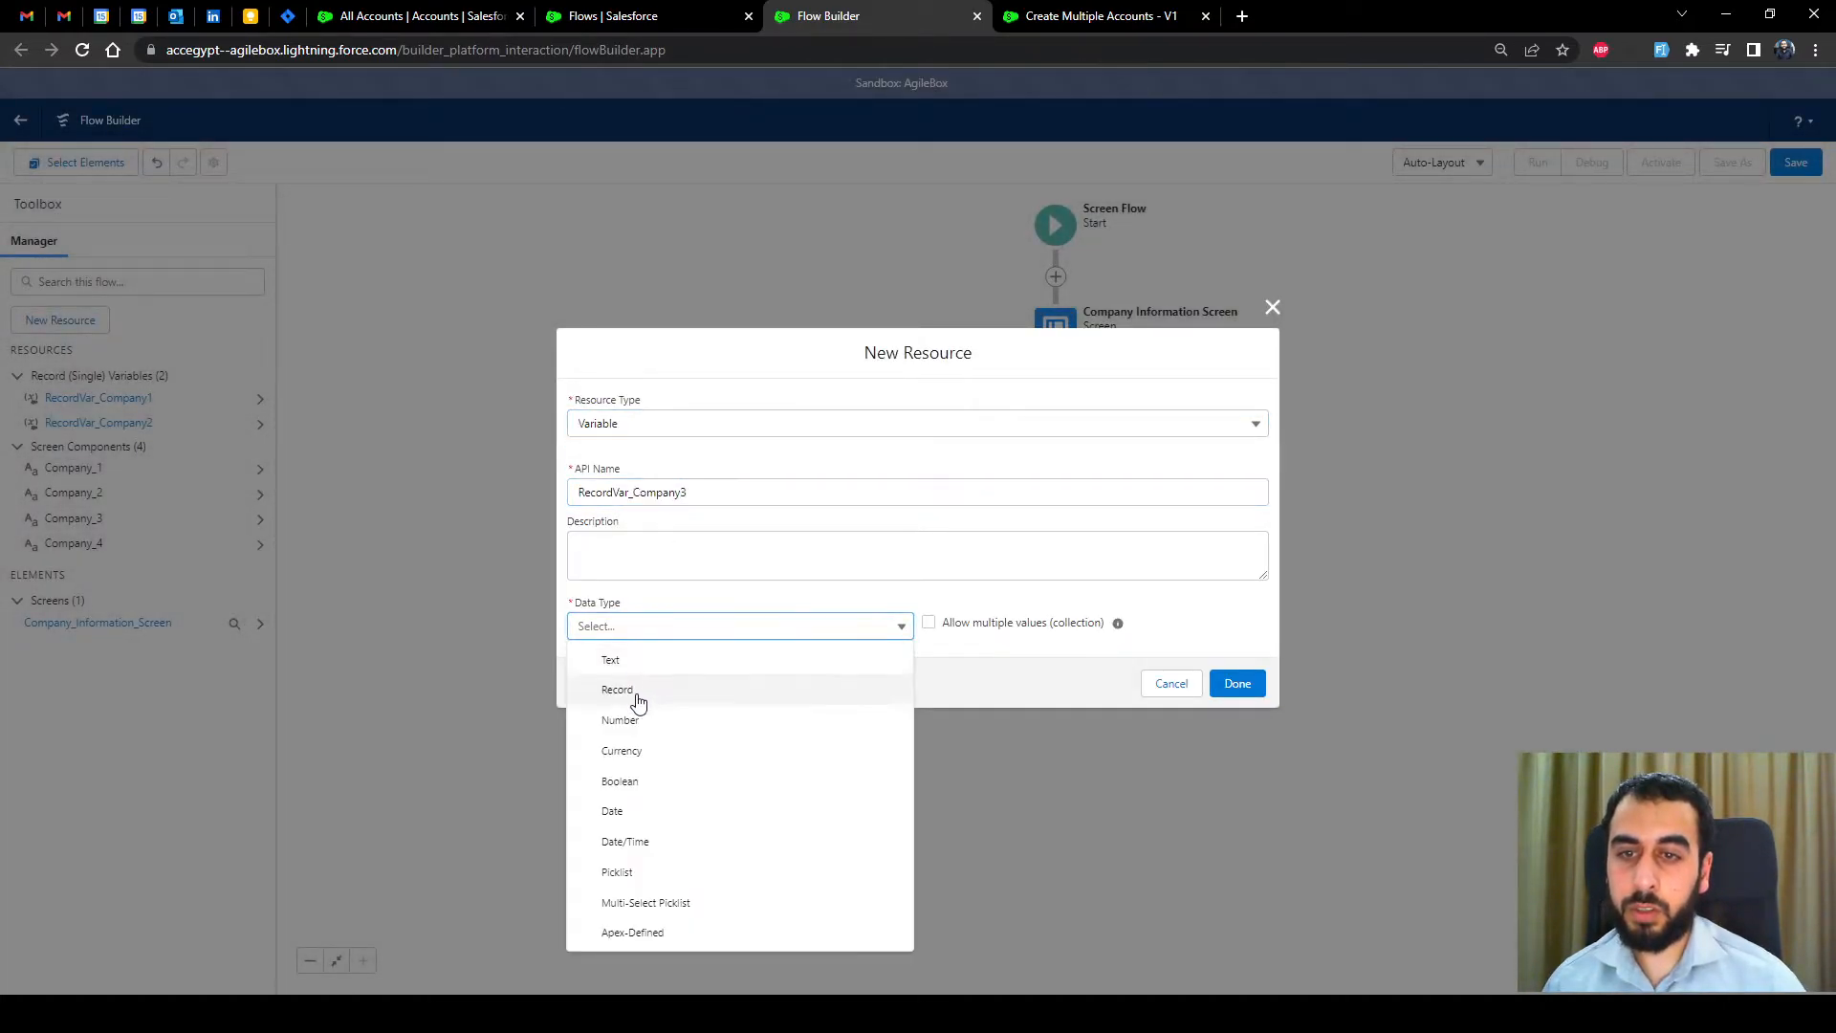
click(635, 699)
click(637, 626)
text(acc)
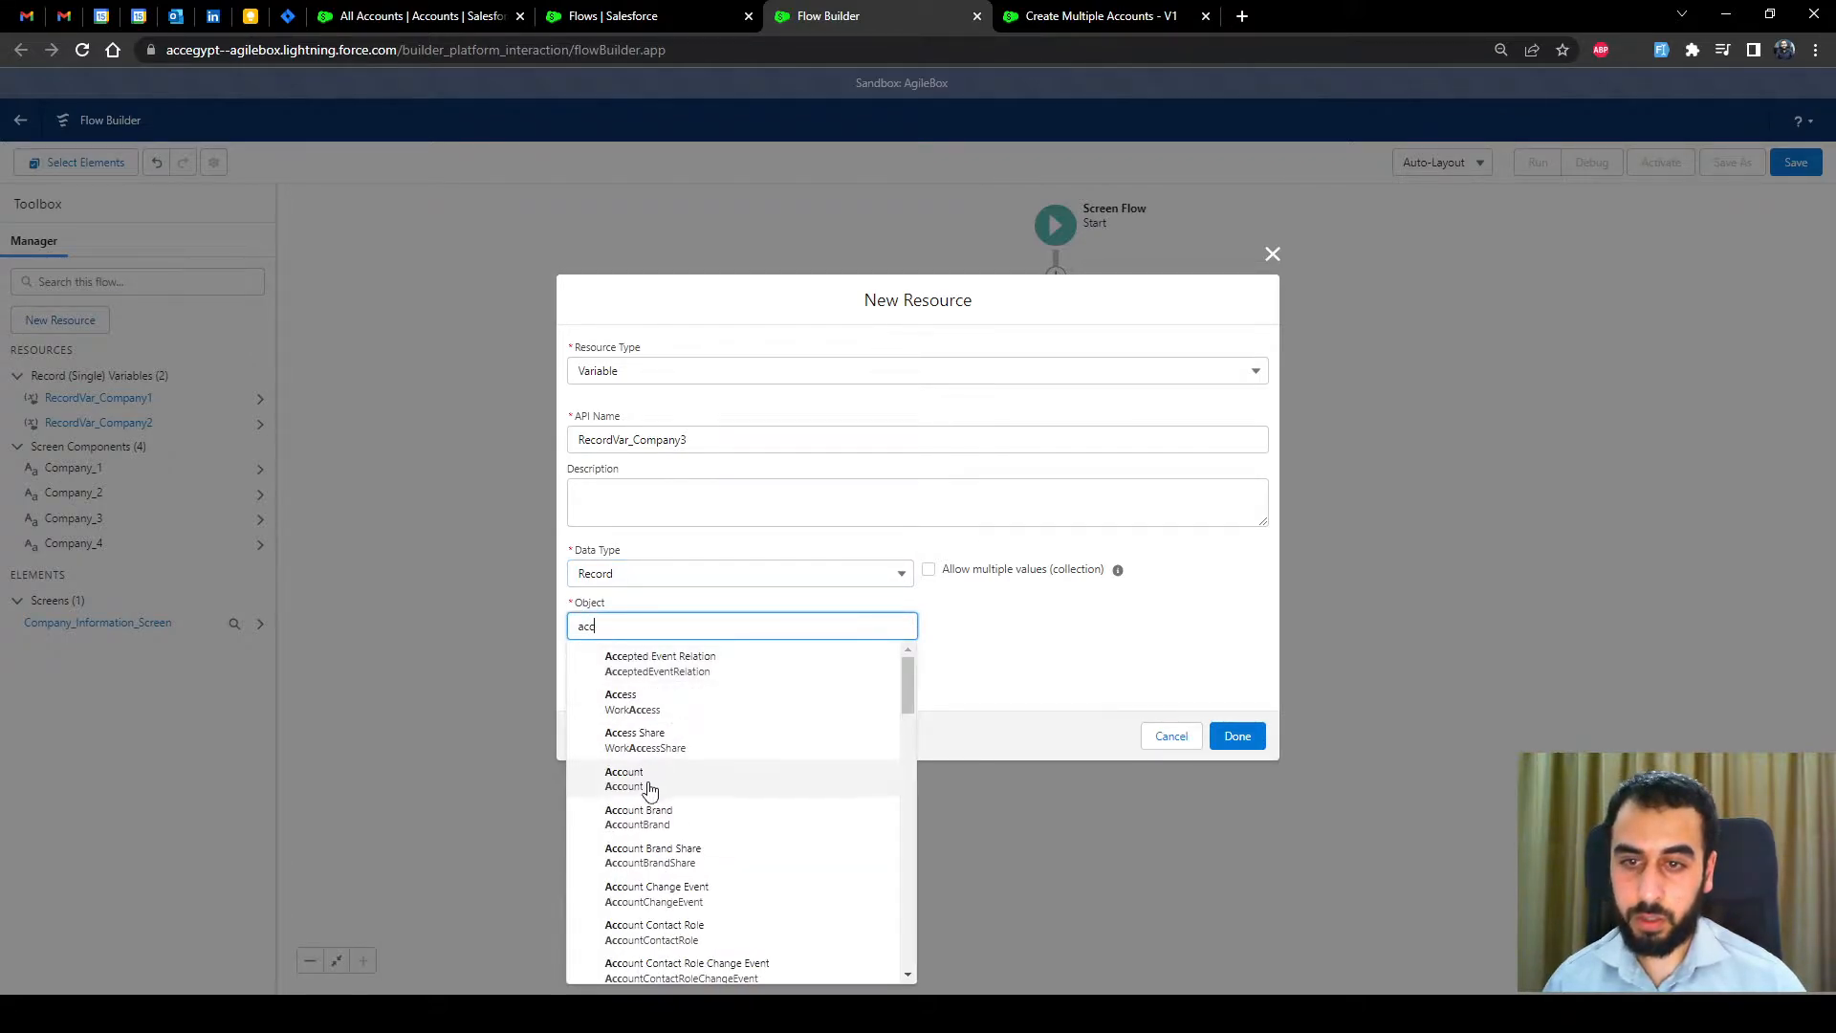
click(642, 772)
click(1261, 738)
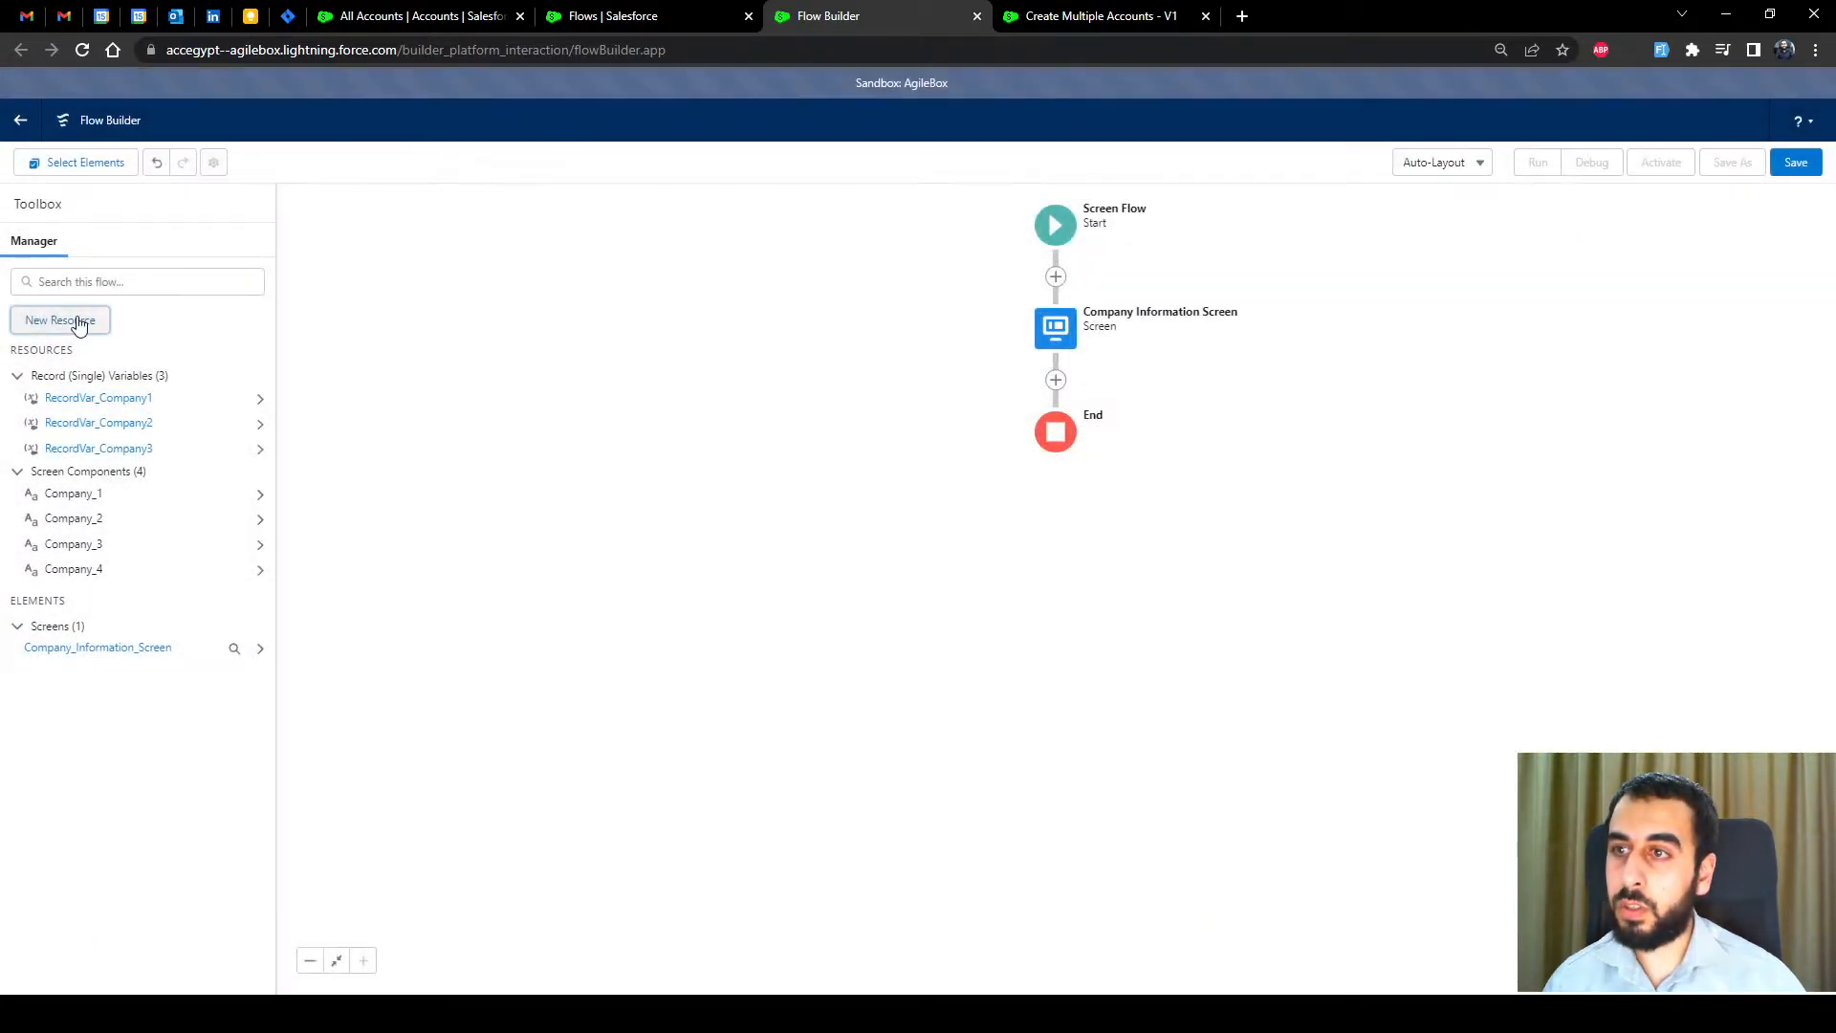
Create a single-value variable named RecordVar_Company4 with data type Record and object Account.
click(61, 319)
click(718, 463)
click(658, 507)
text(RecordVar_Company)
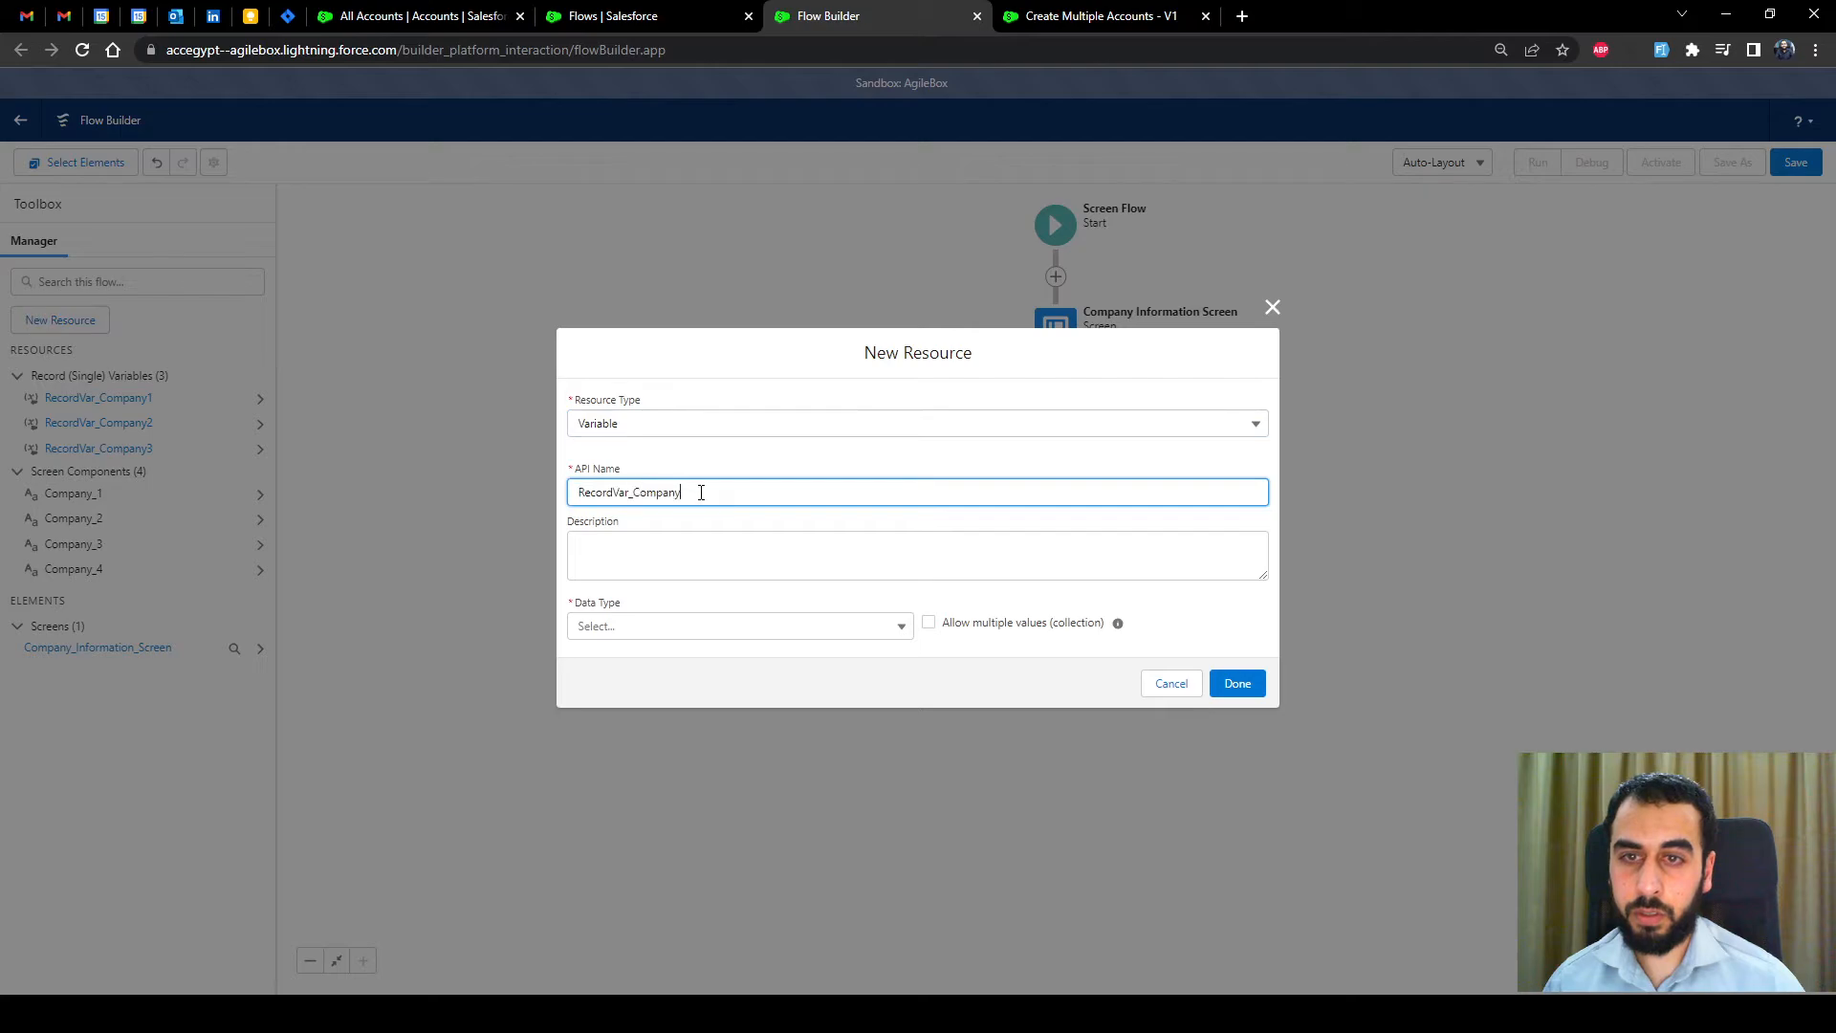
click(656, 625)
click(650, 689)
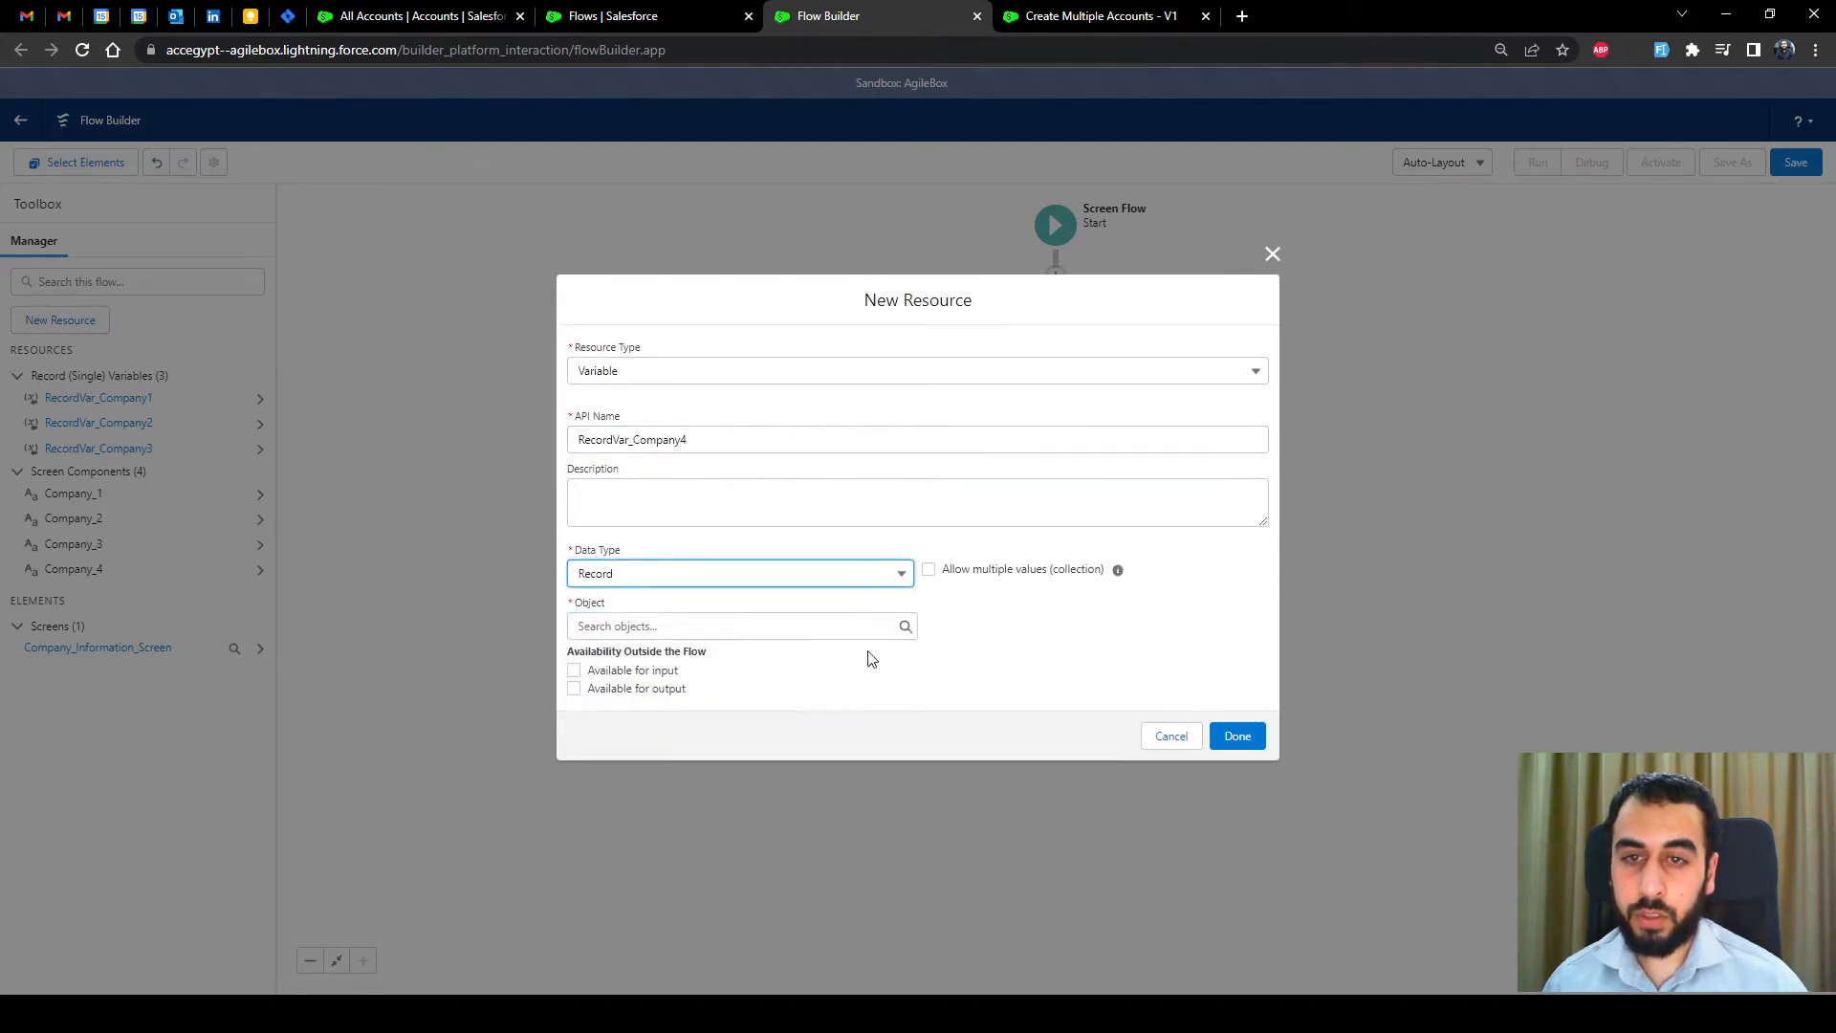
click(867, 625)
text(Access)
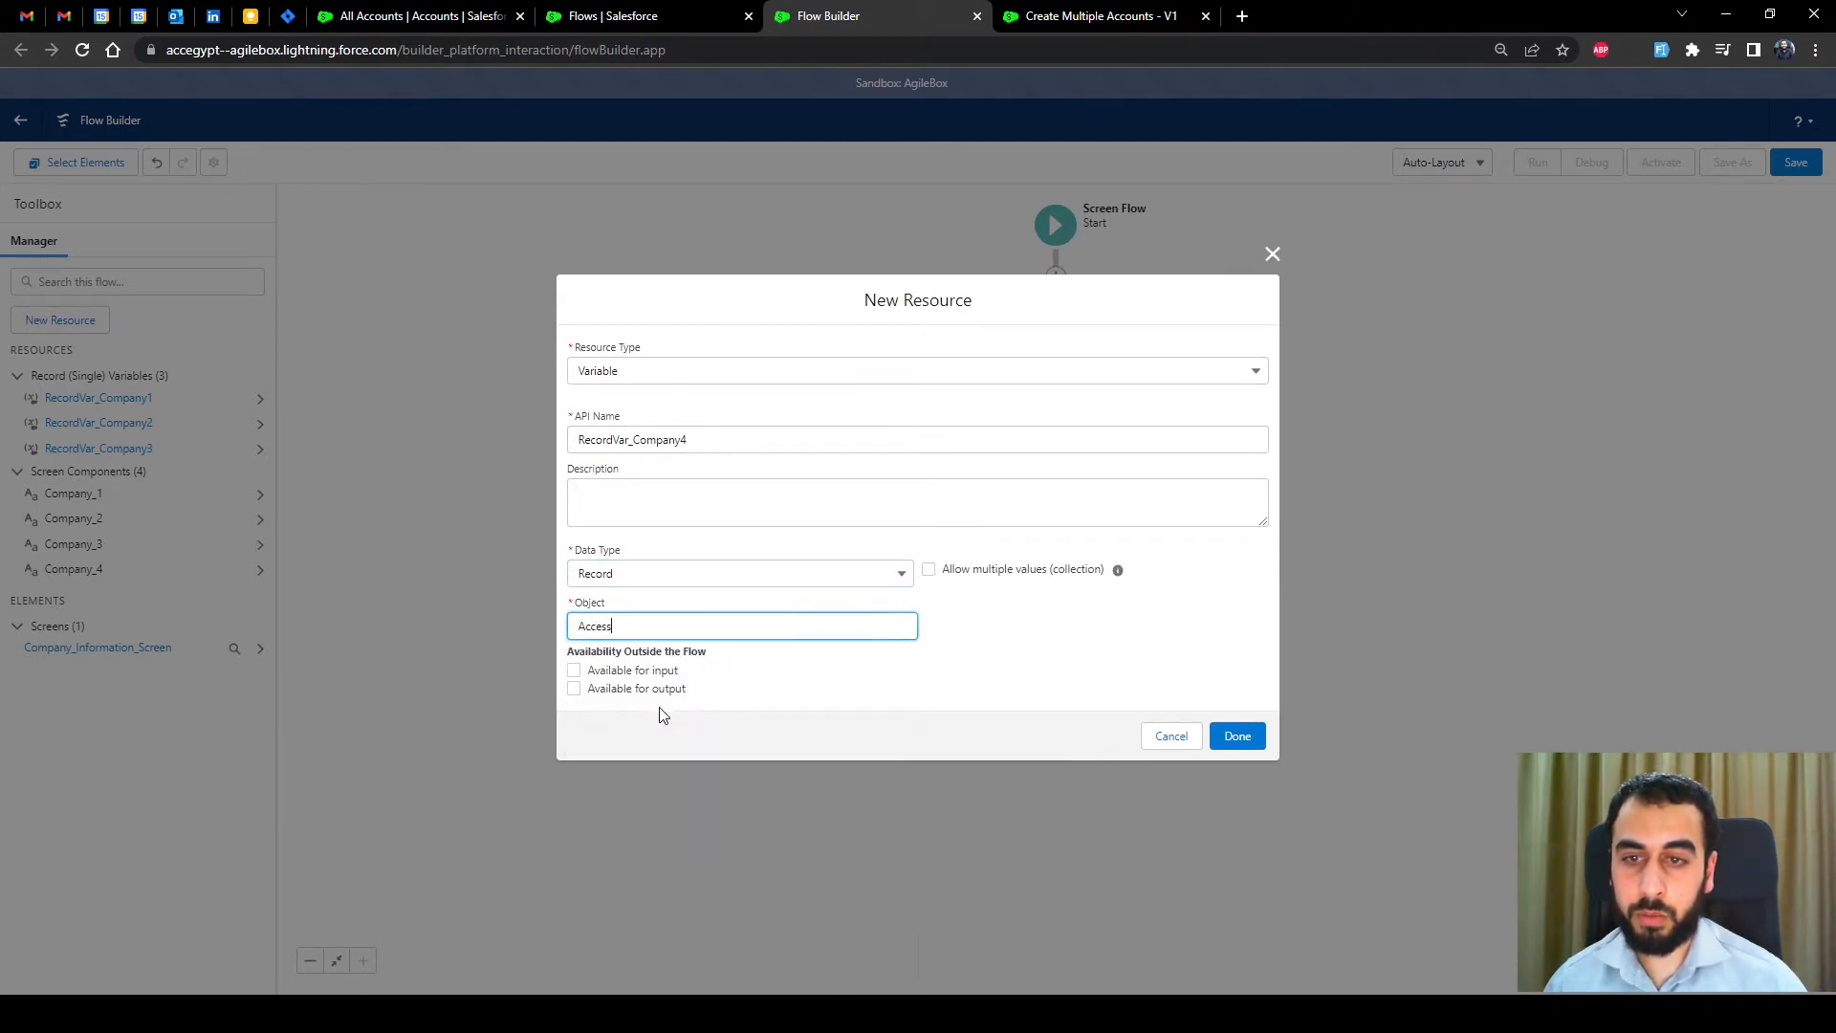
double_click(658, 625)
text(acc)
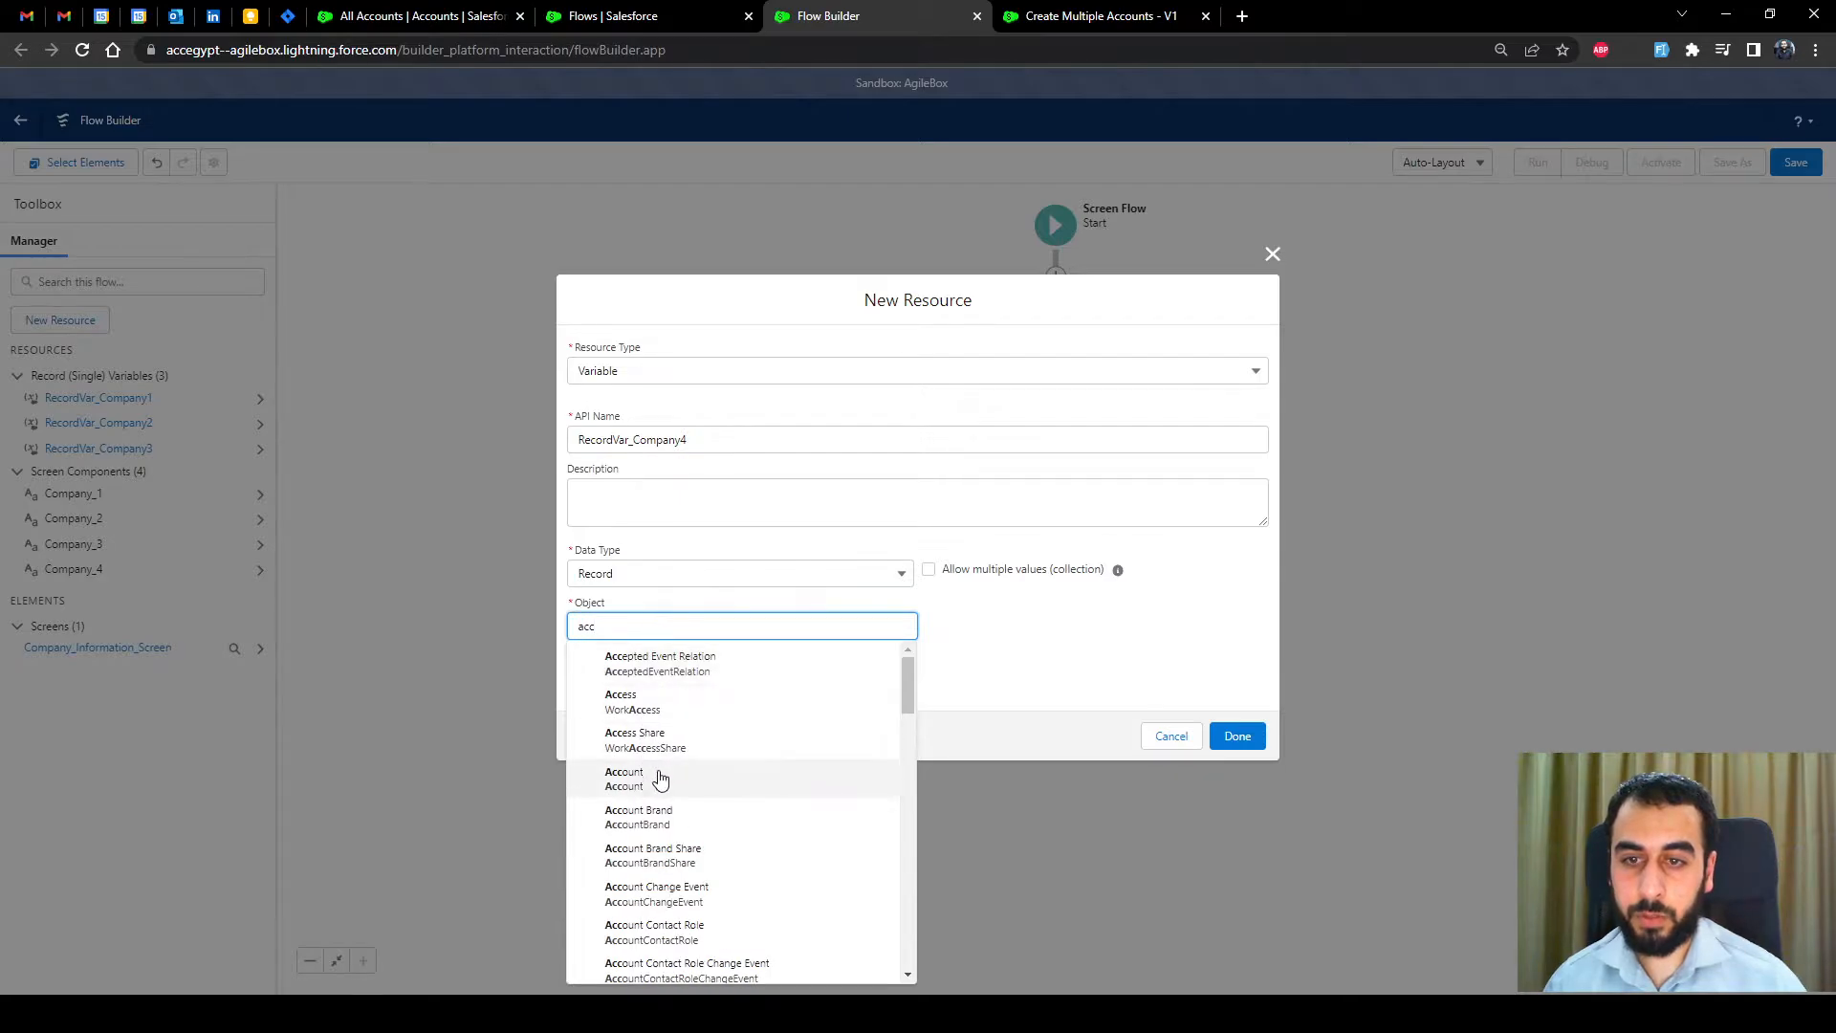
click(658, 777)
click(1238, 735)
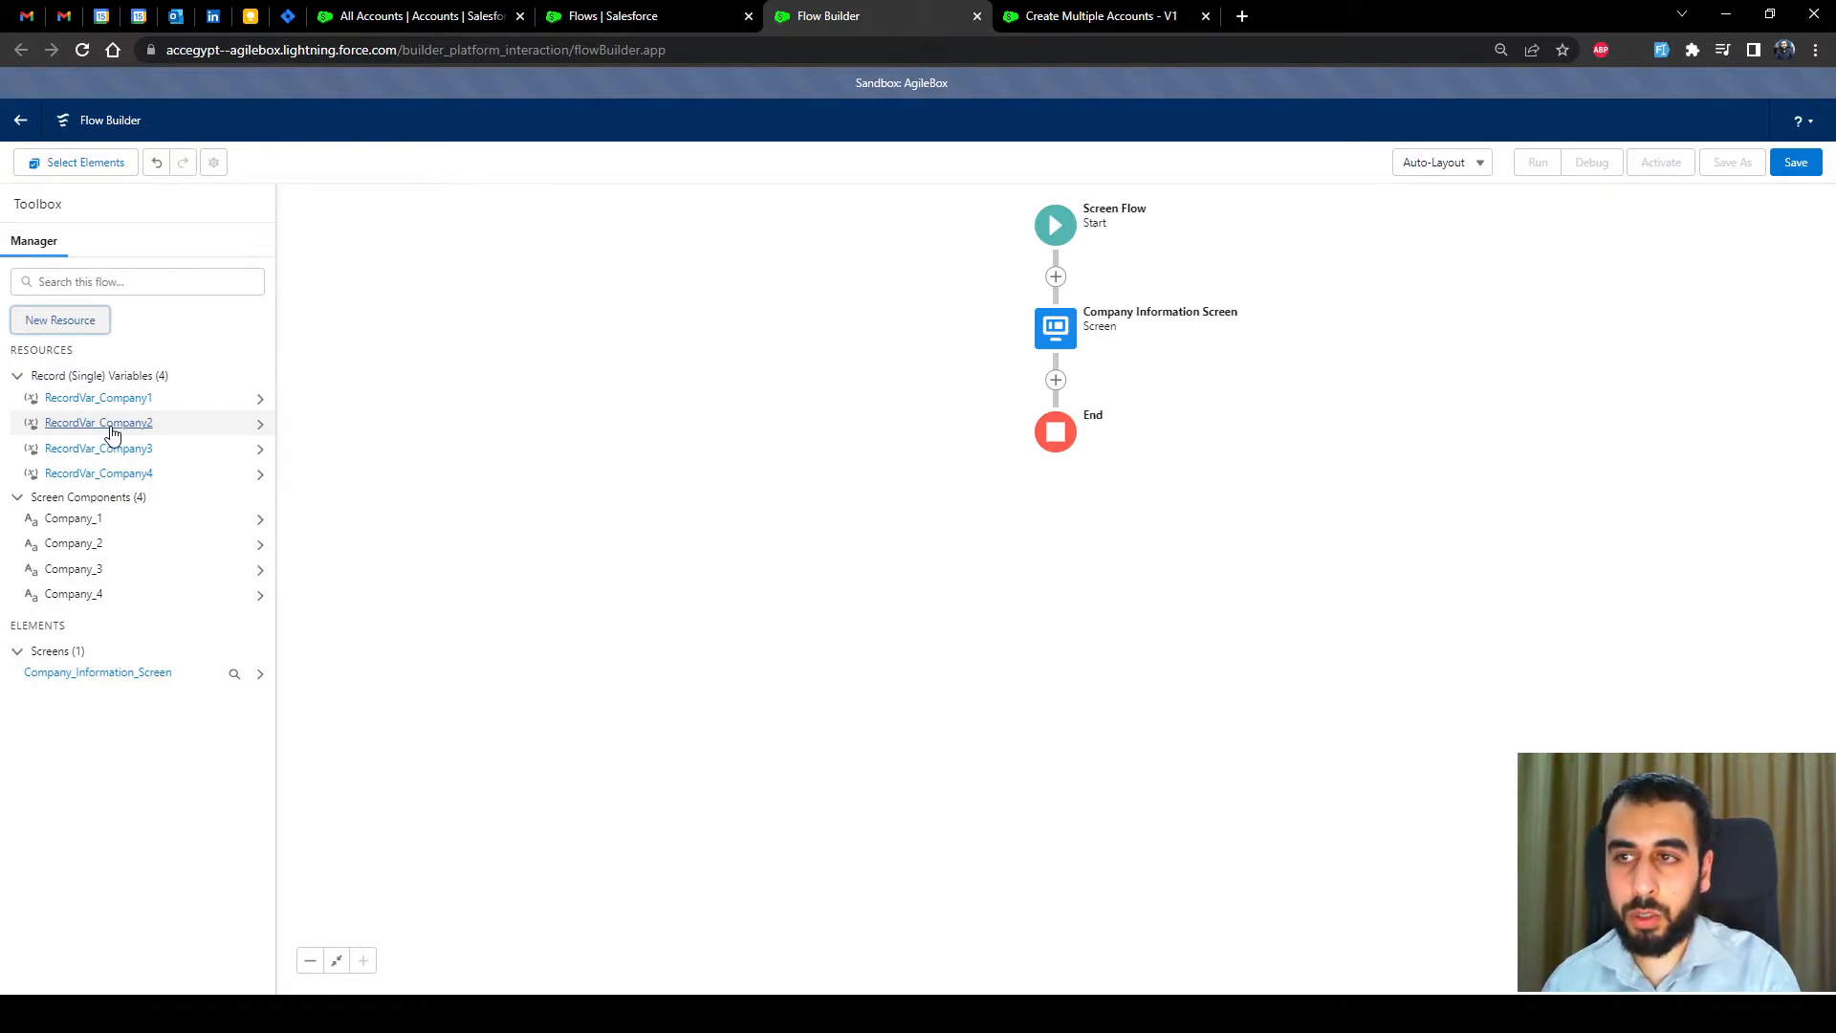
Add an Assignment element after the Company Information Screen, labelled Assign Company Information into Record Variables.
click(1056, 380)
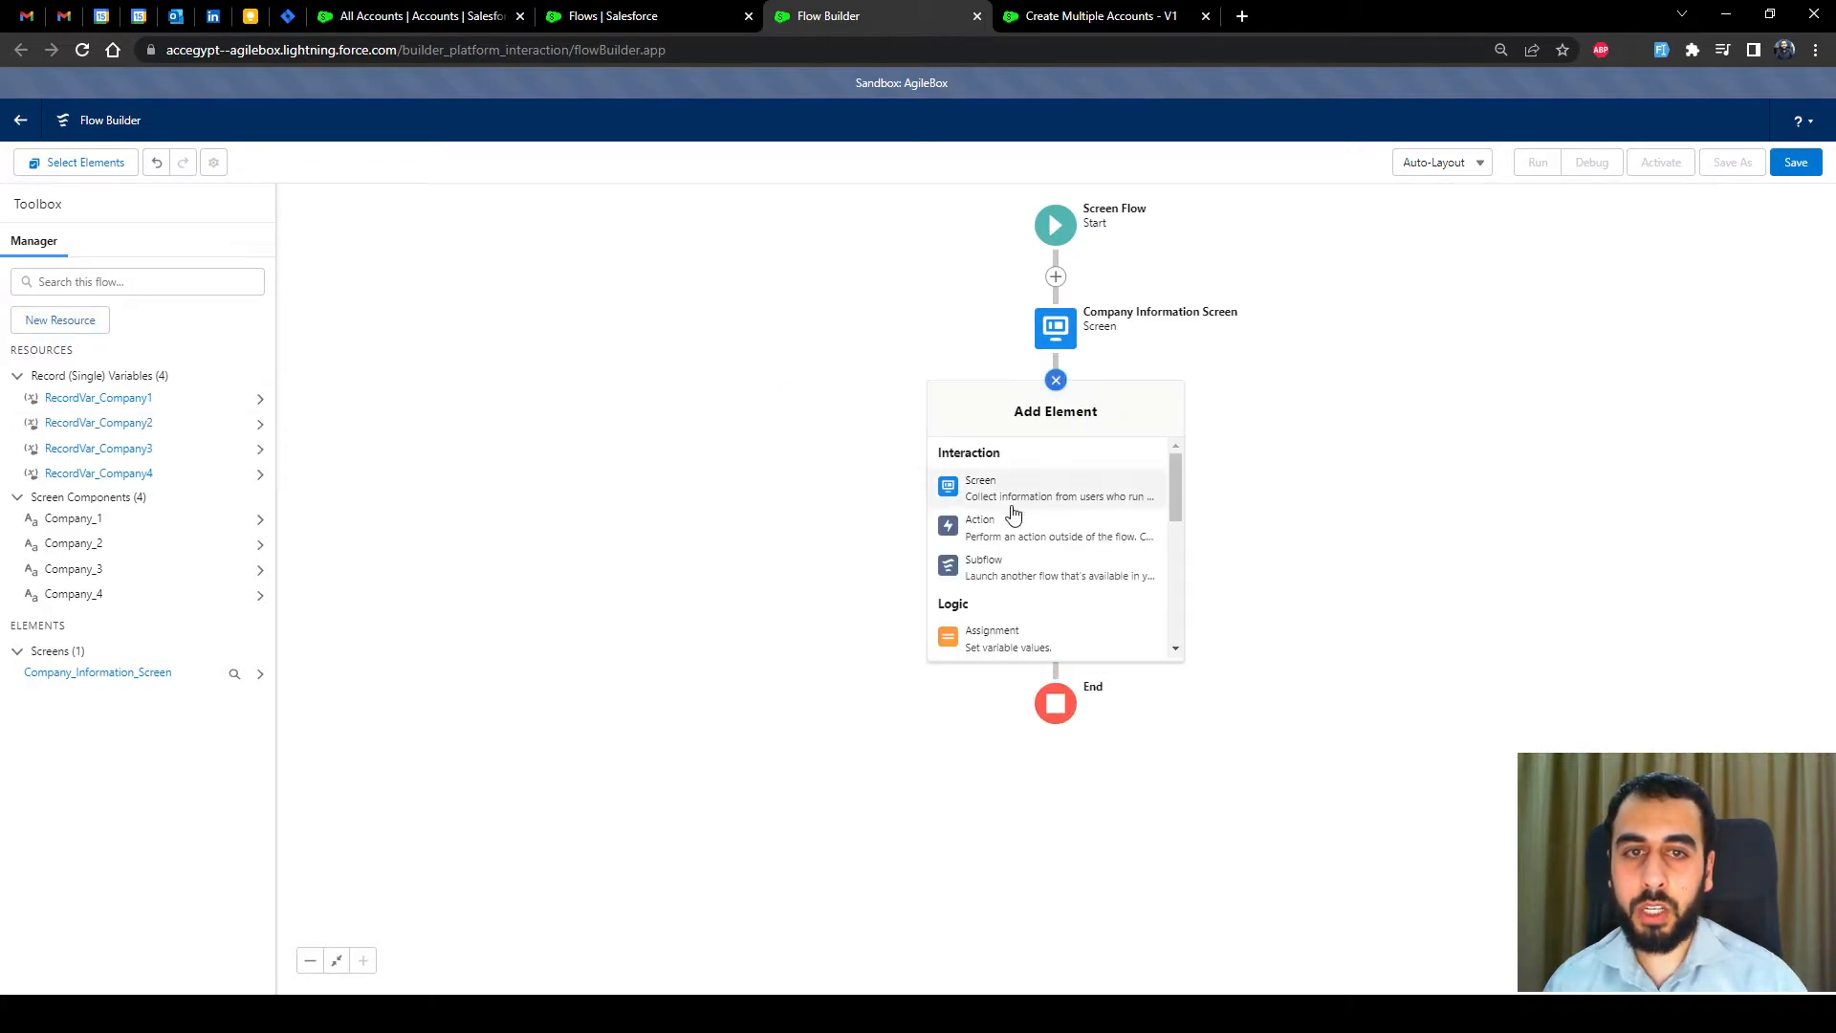
scroll(1016, 522, down, 3)
click(1021, 542)
text(a)
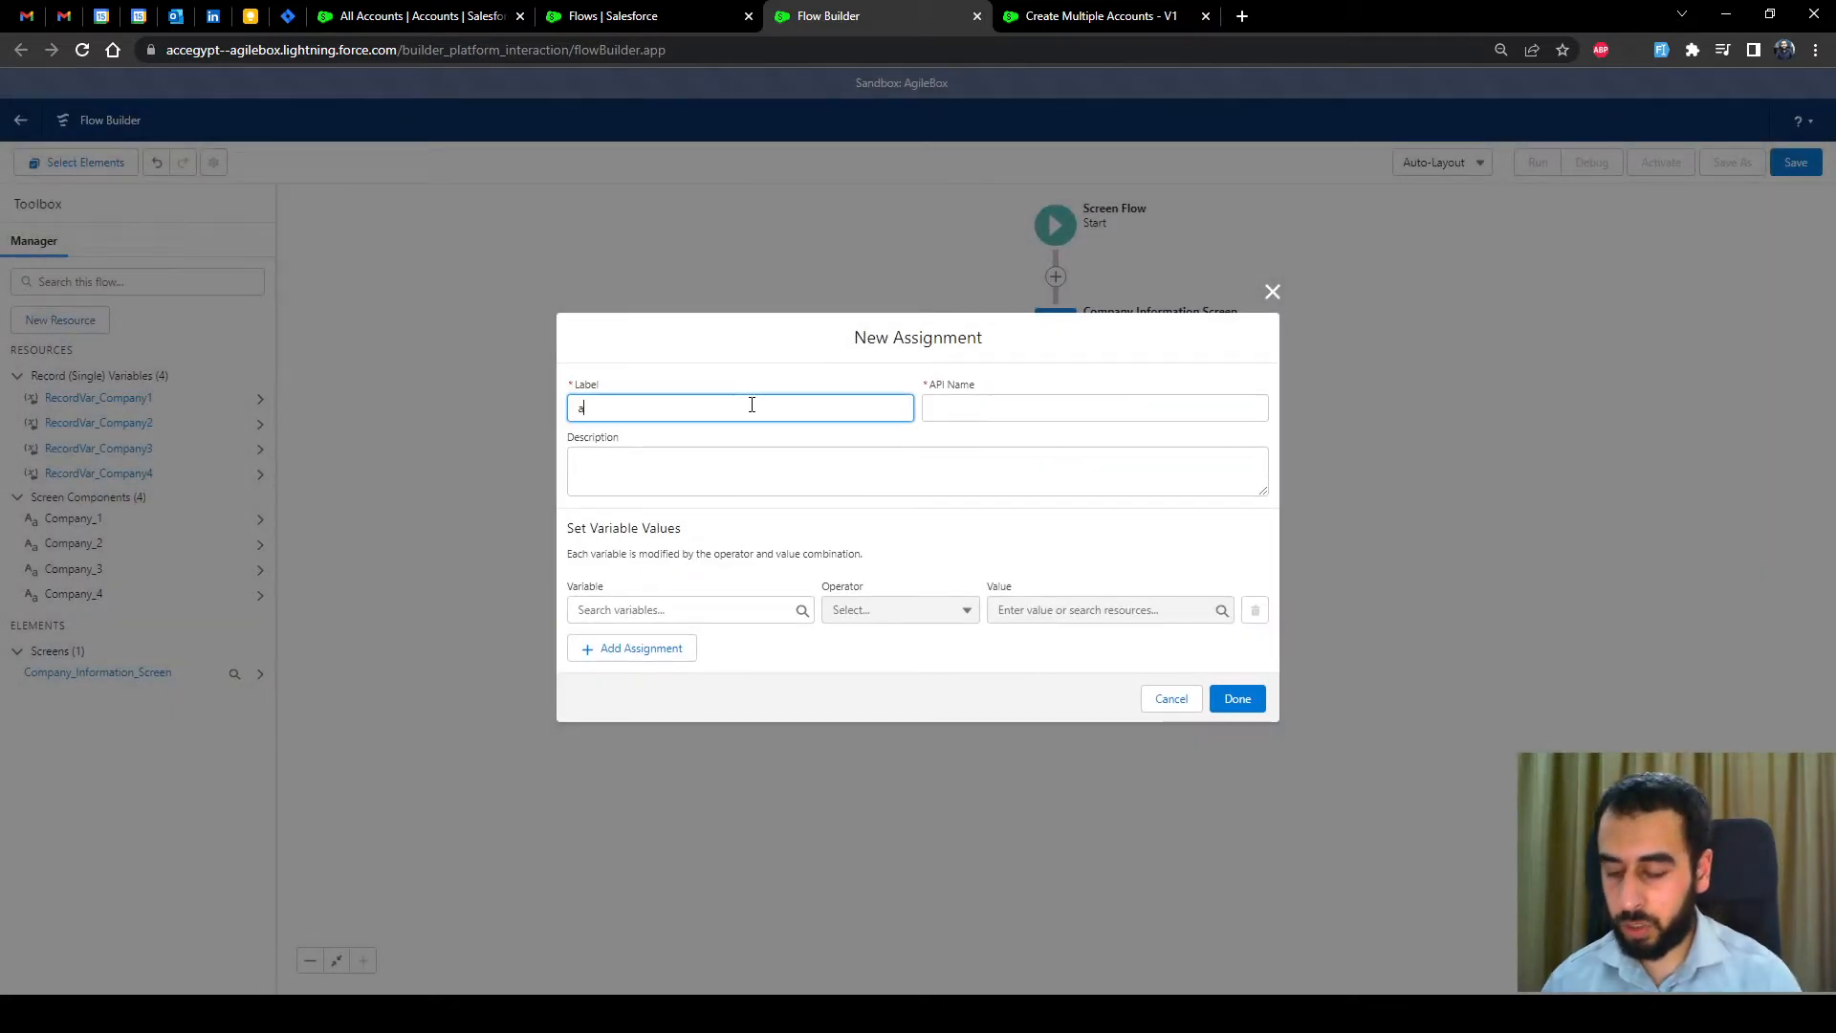
key(BackSpace)
text(Assign)
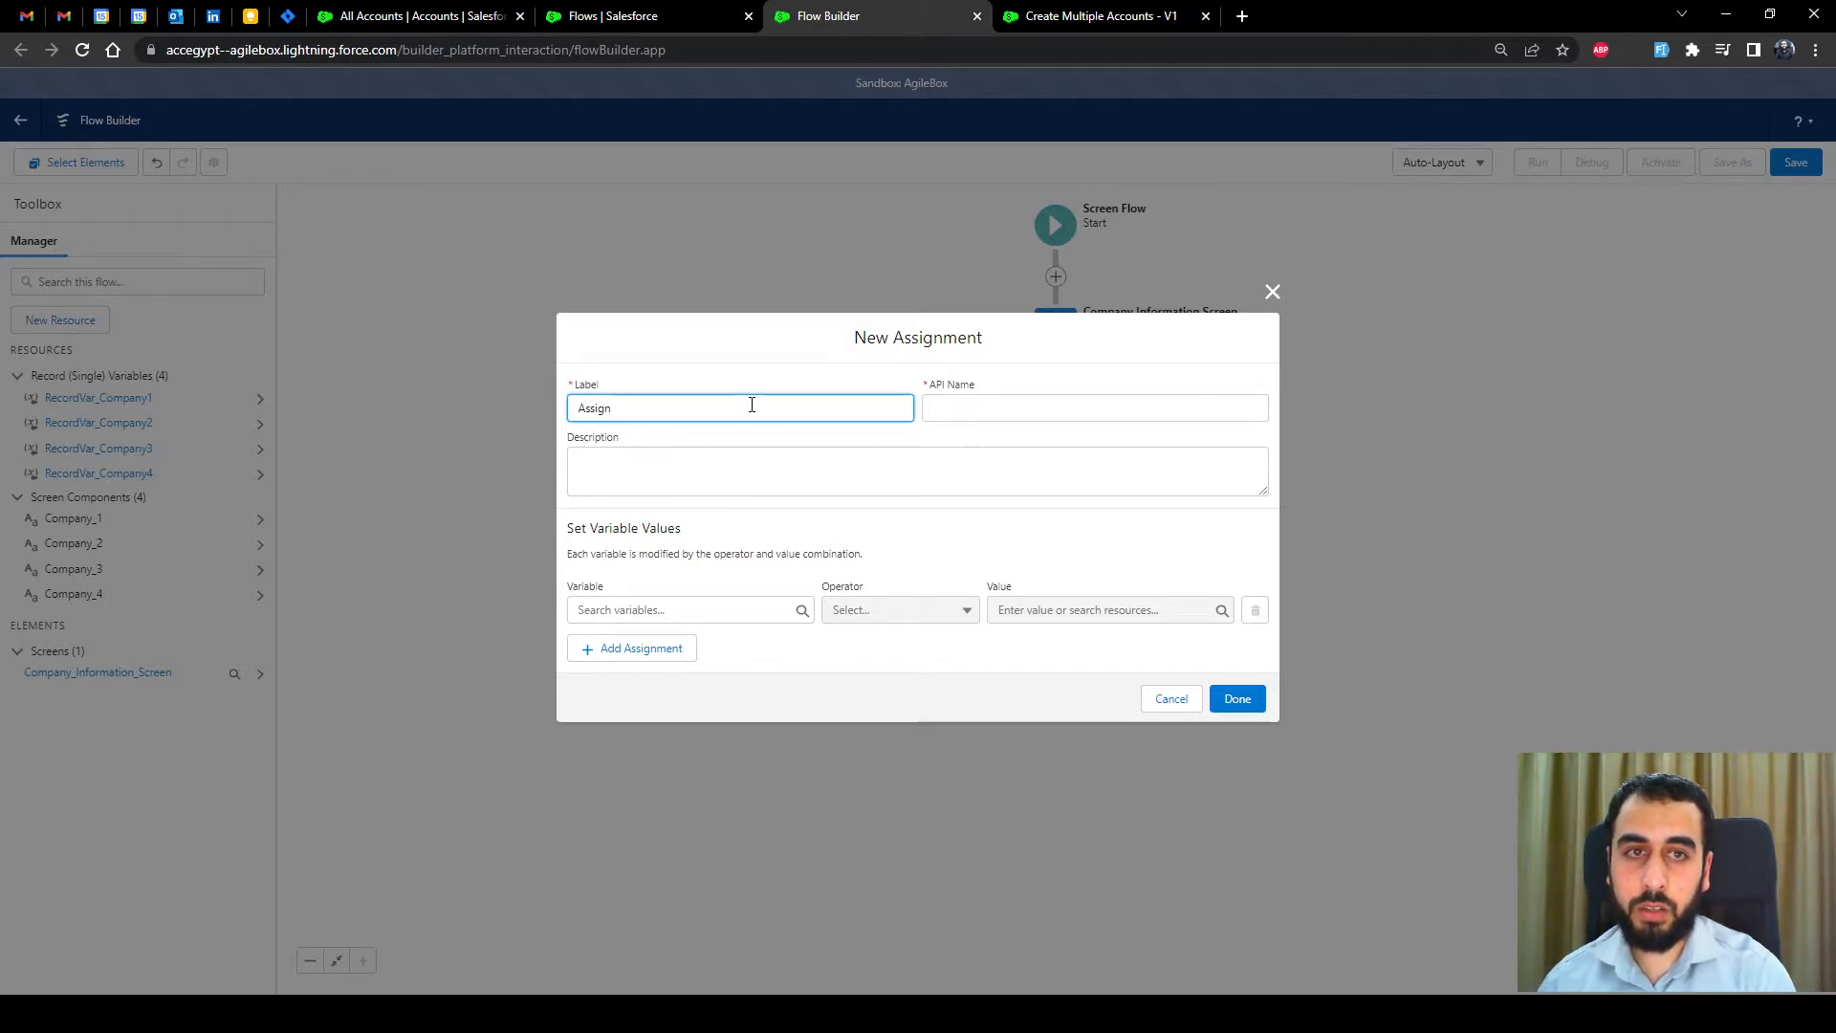
text( Company )
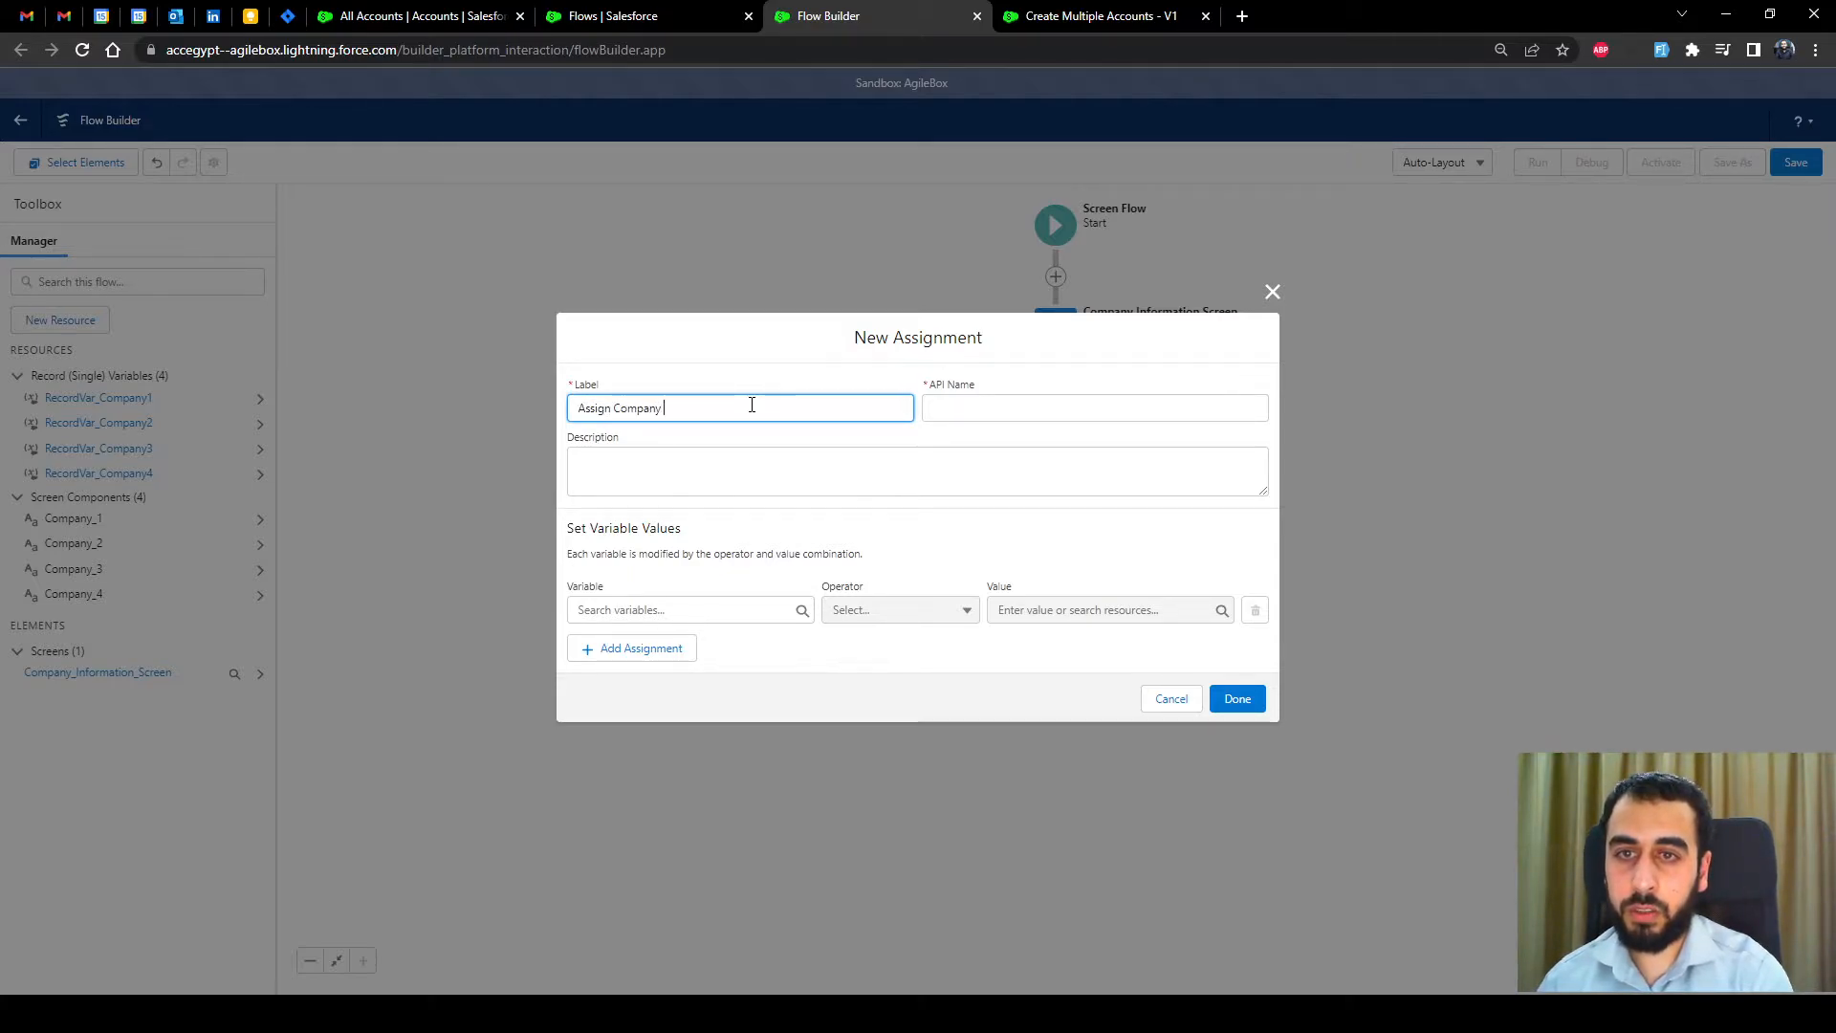
text(Information into Record Variables)
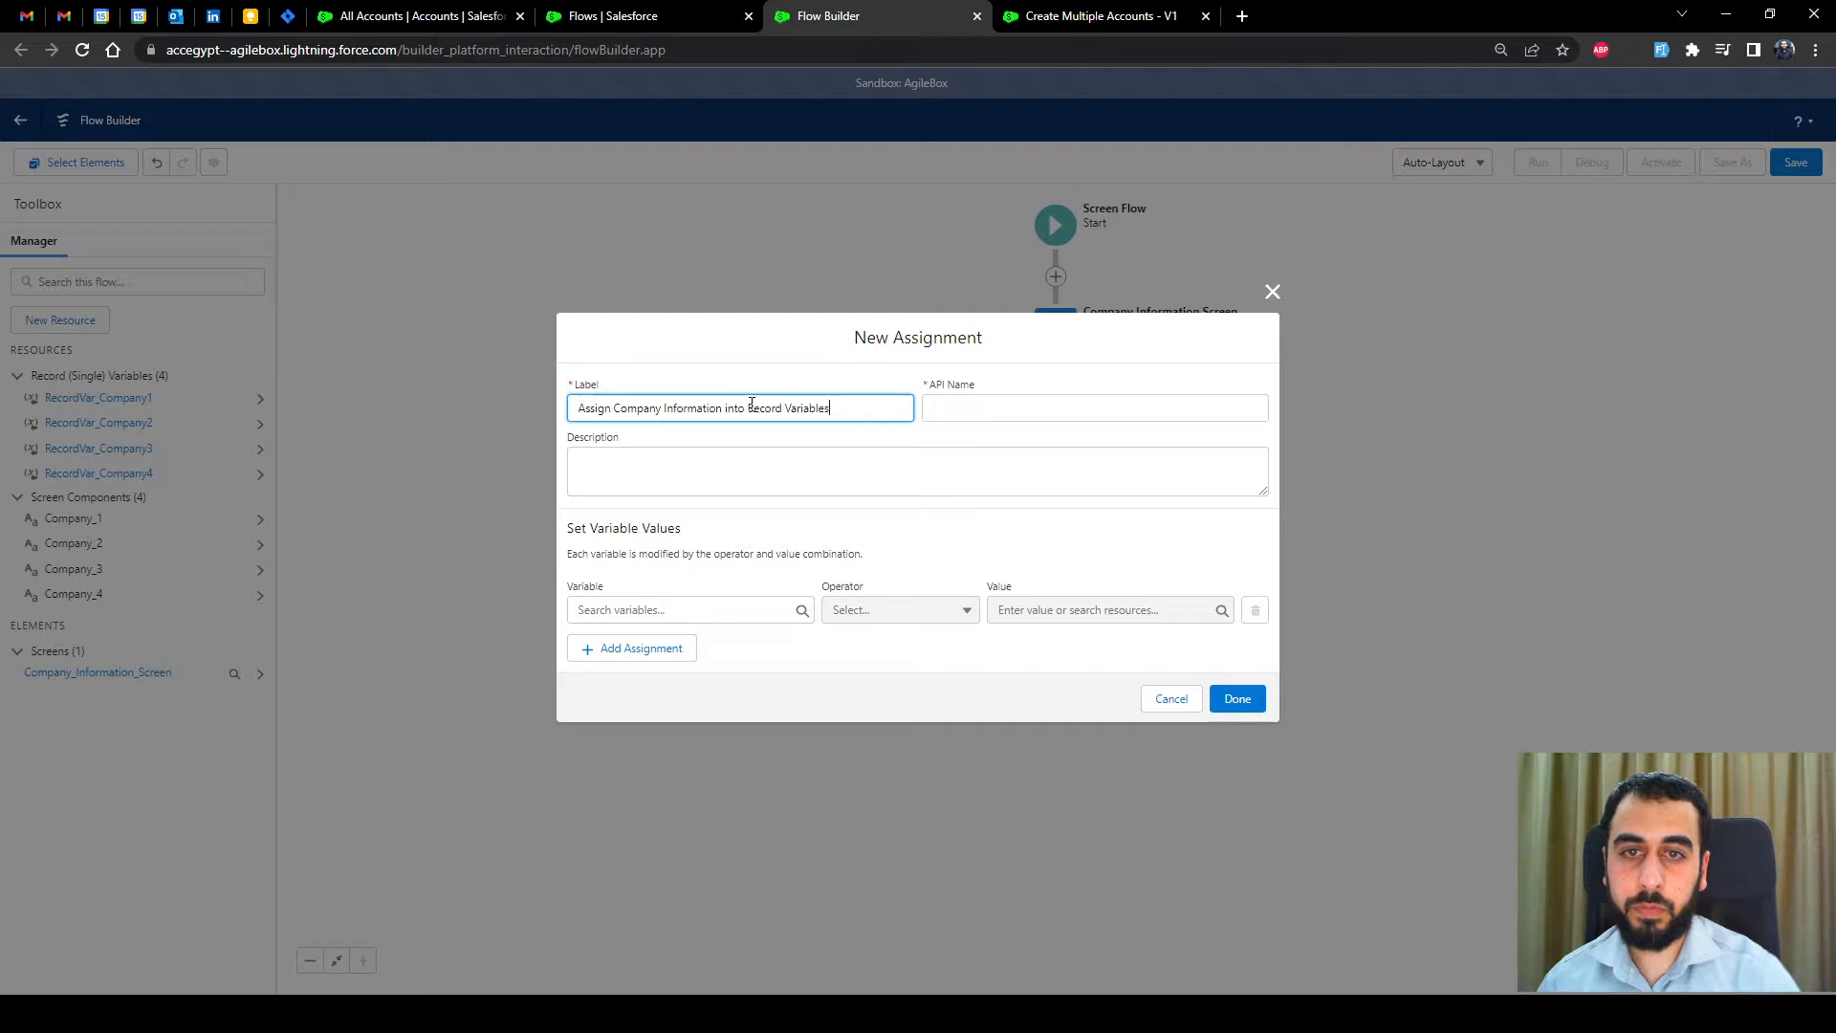
click(780, 384)
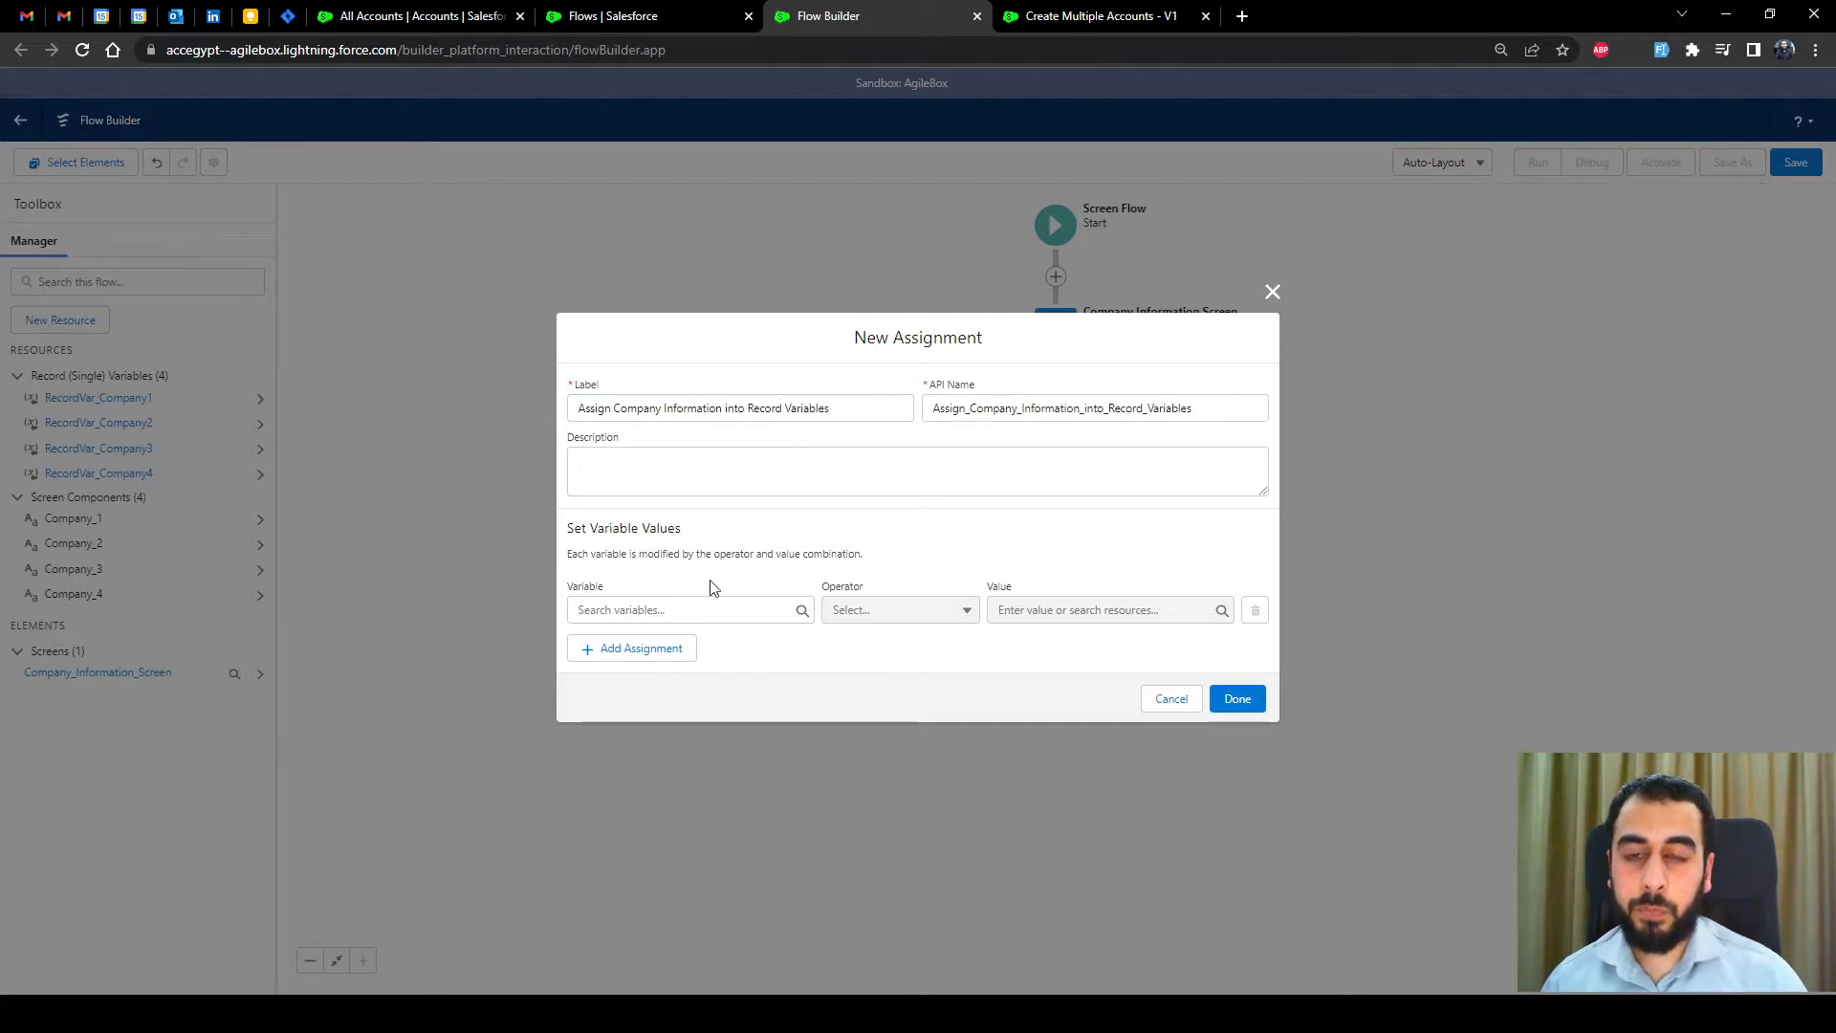
click(615, 416)
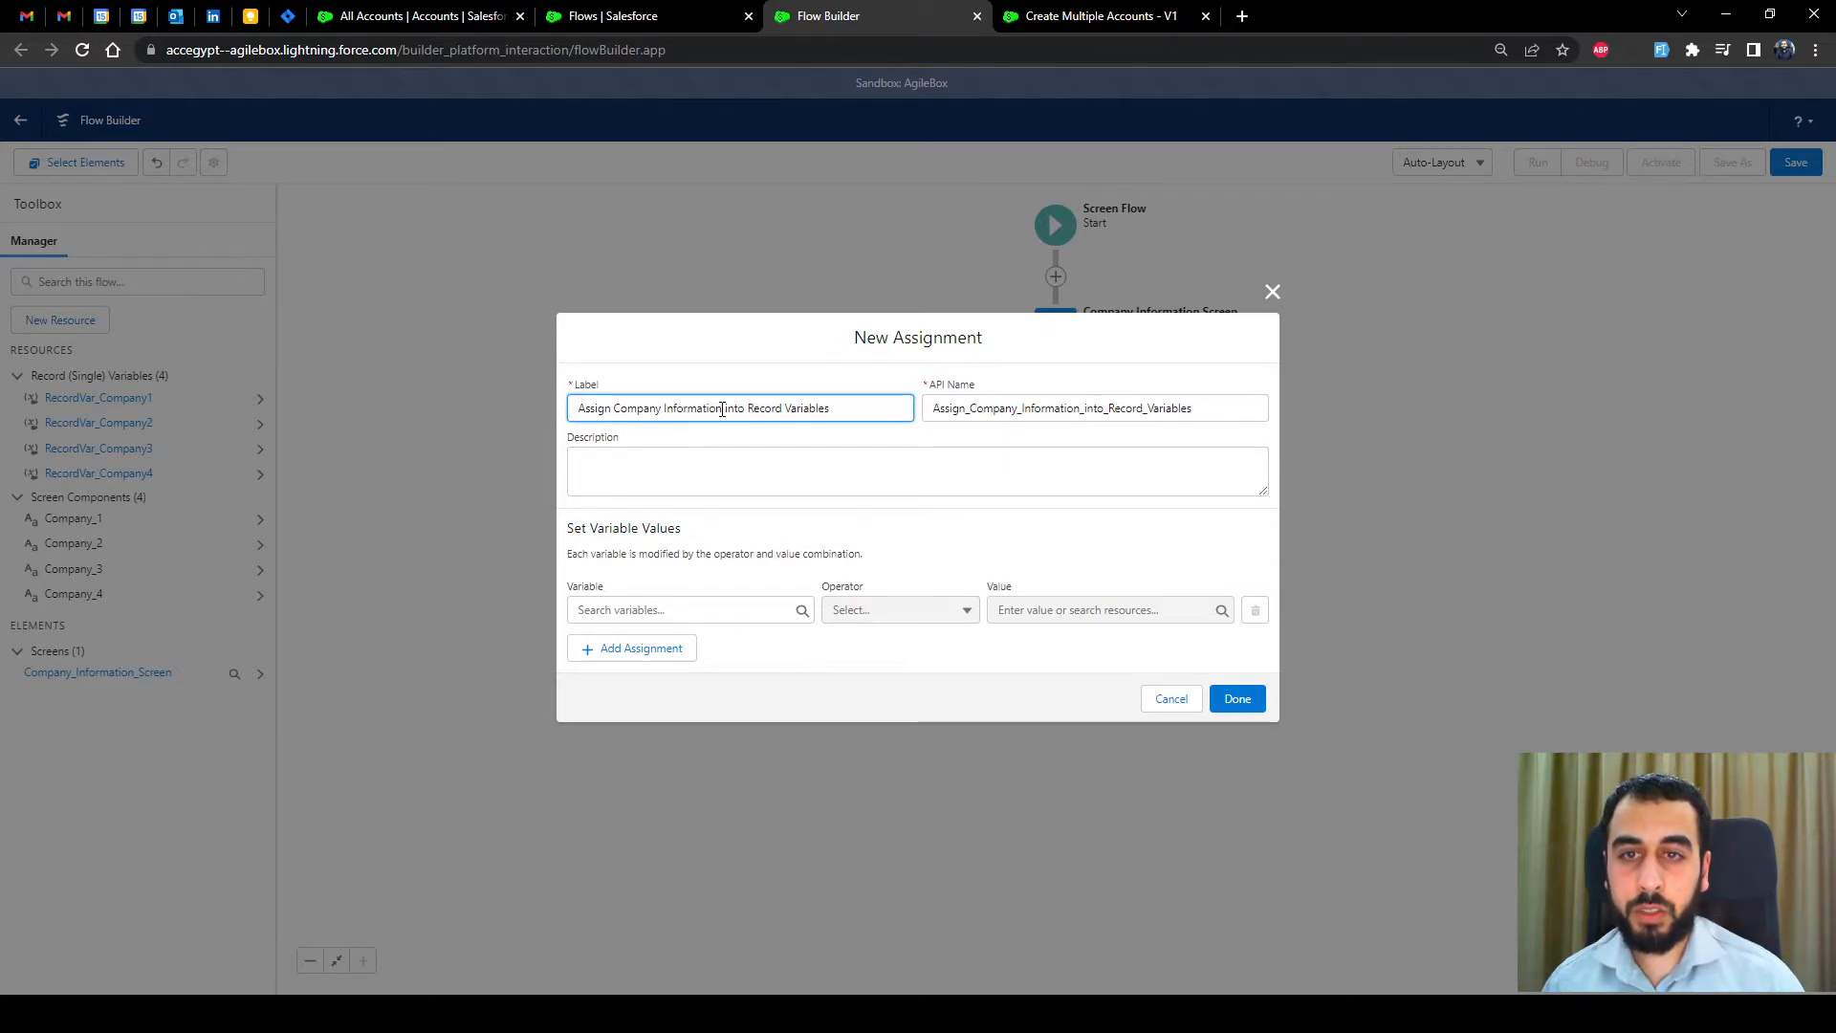
drag(722, 409, 613, 409)
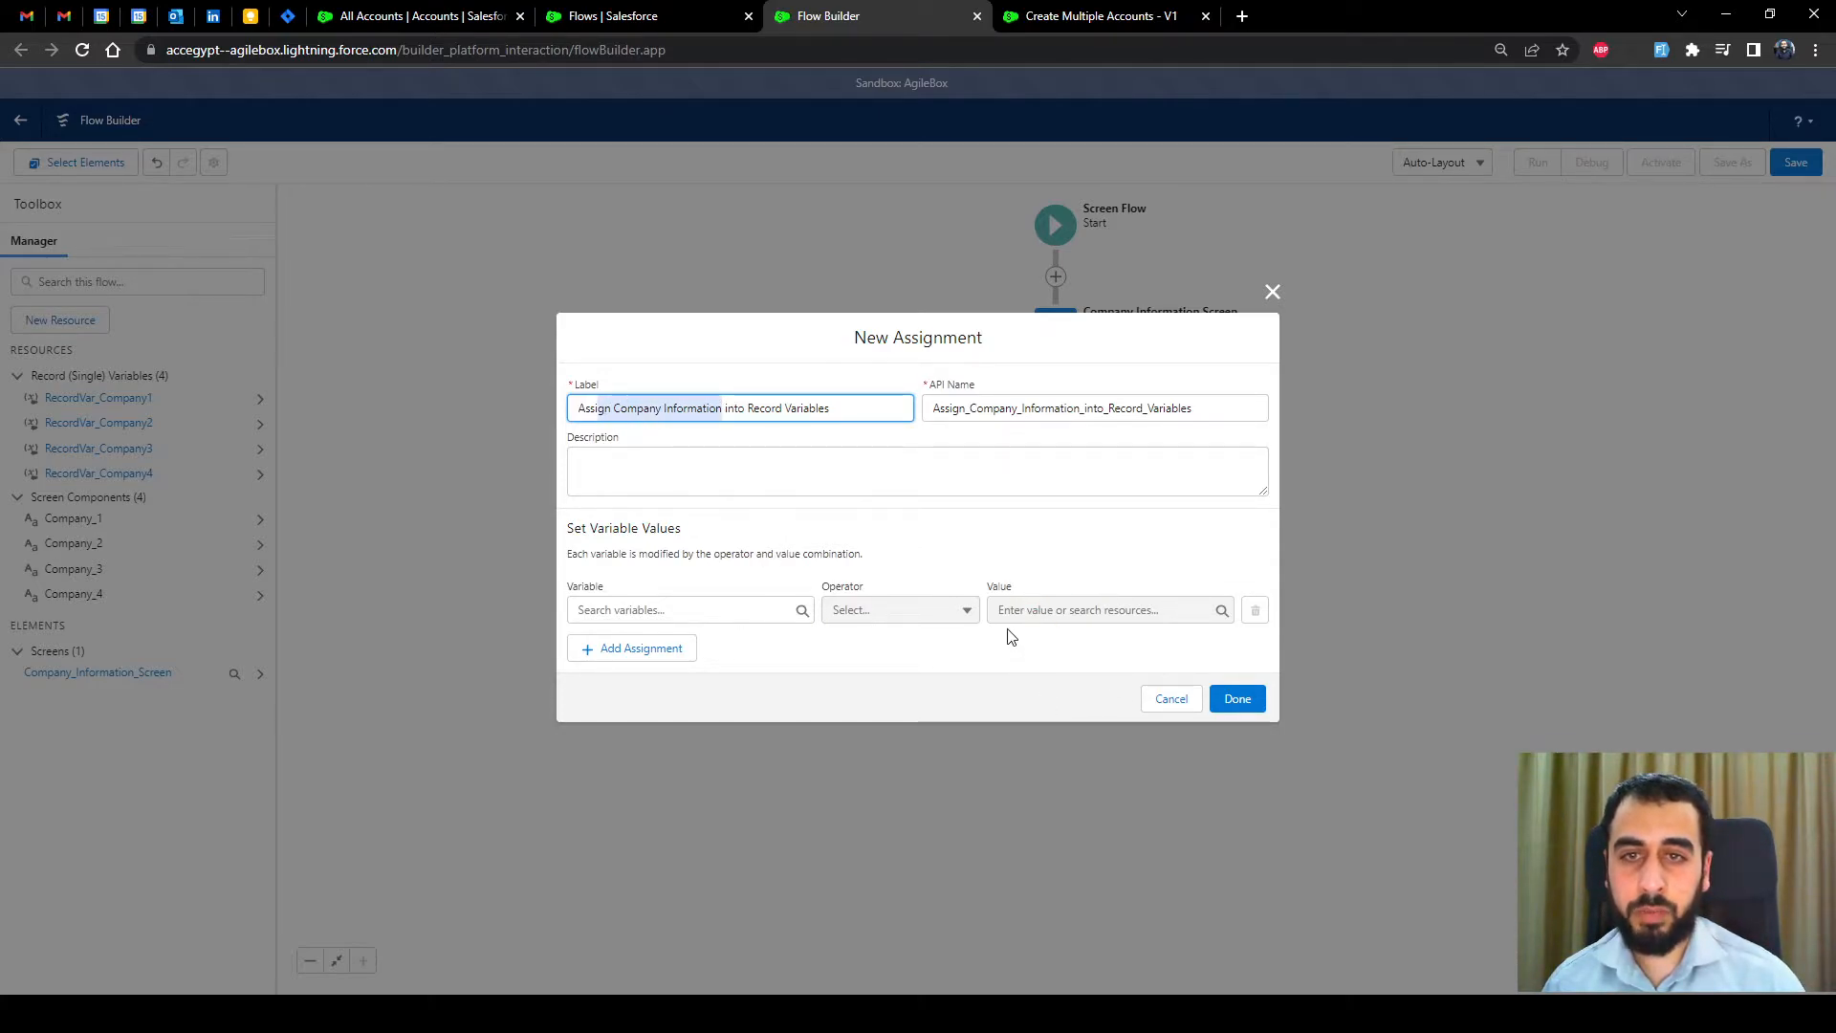
click(830, 441)
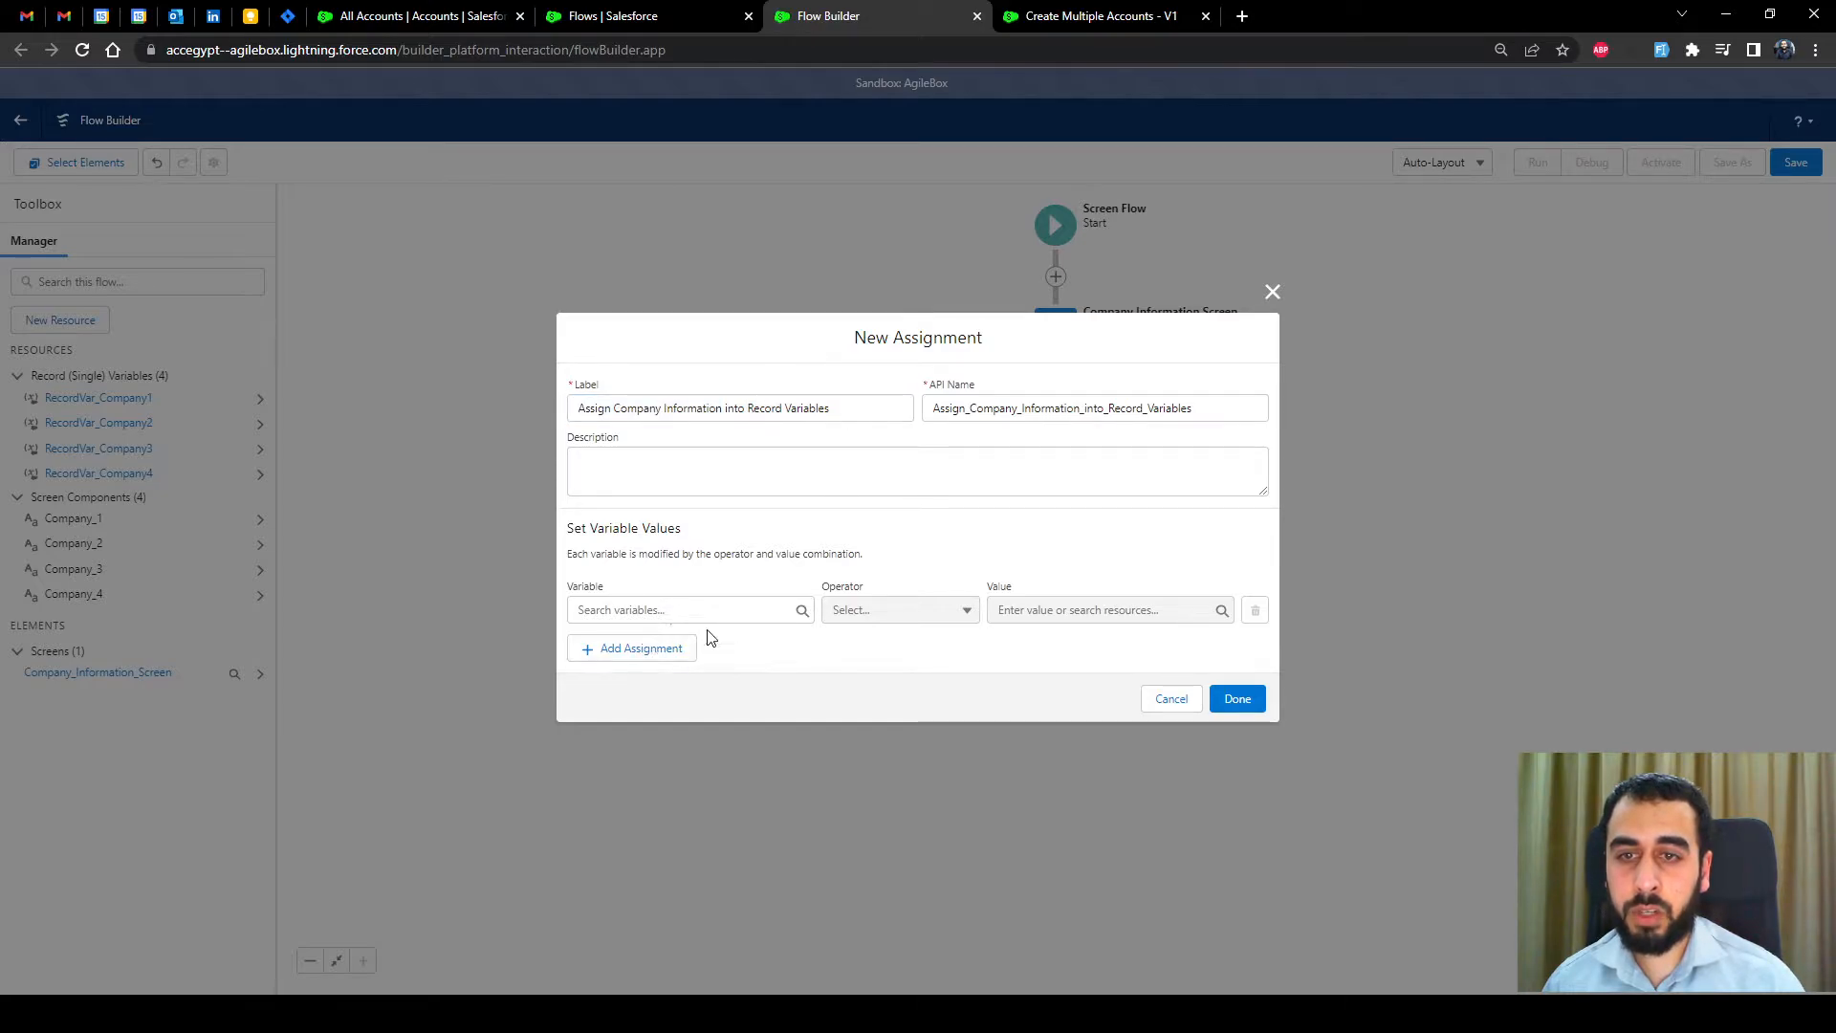
Choose the Name field of RecordVar_Company1 as the variable in the first assignment row.
click(667, 610)
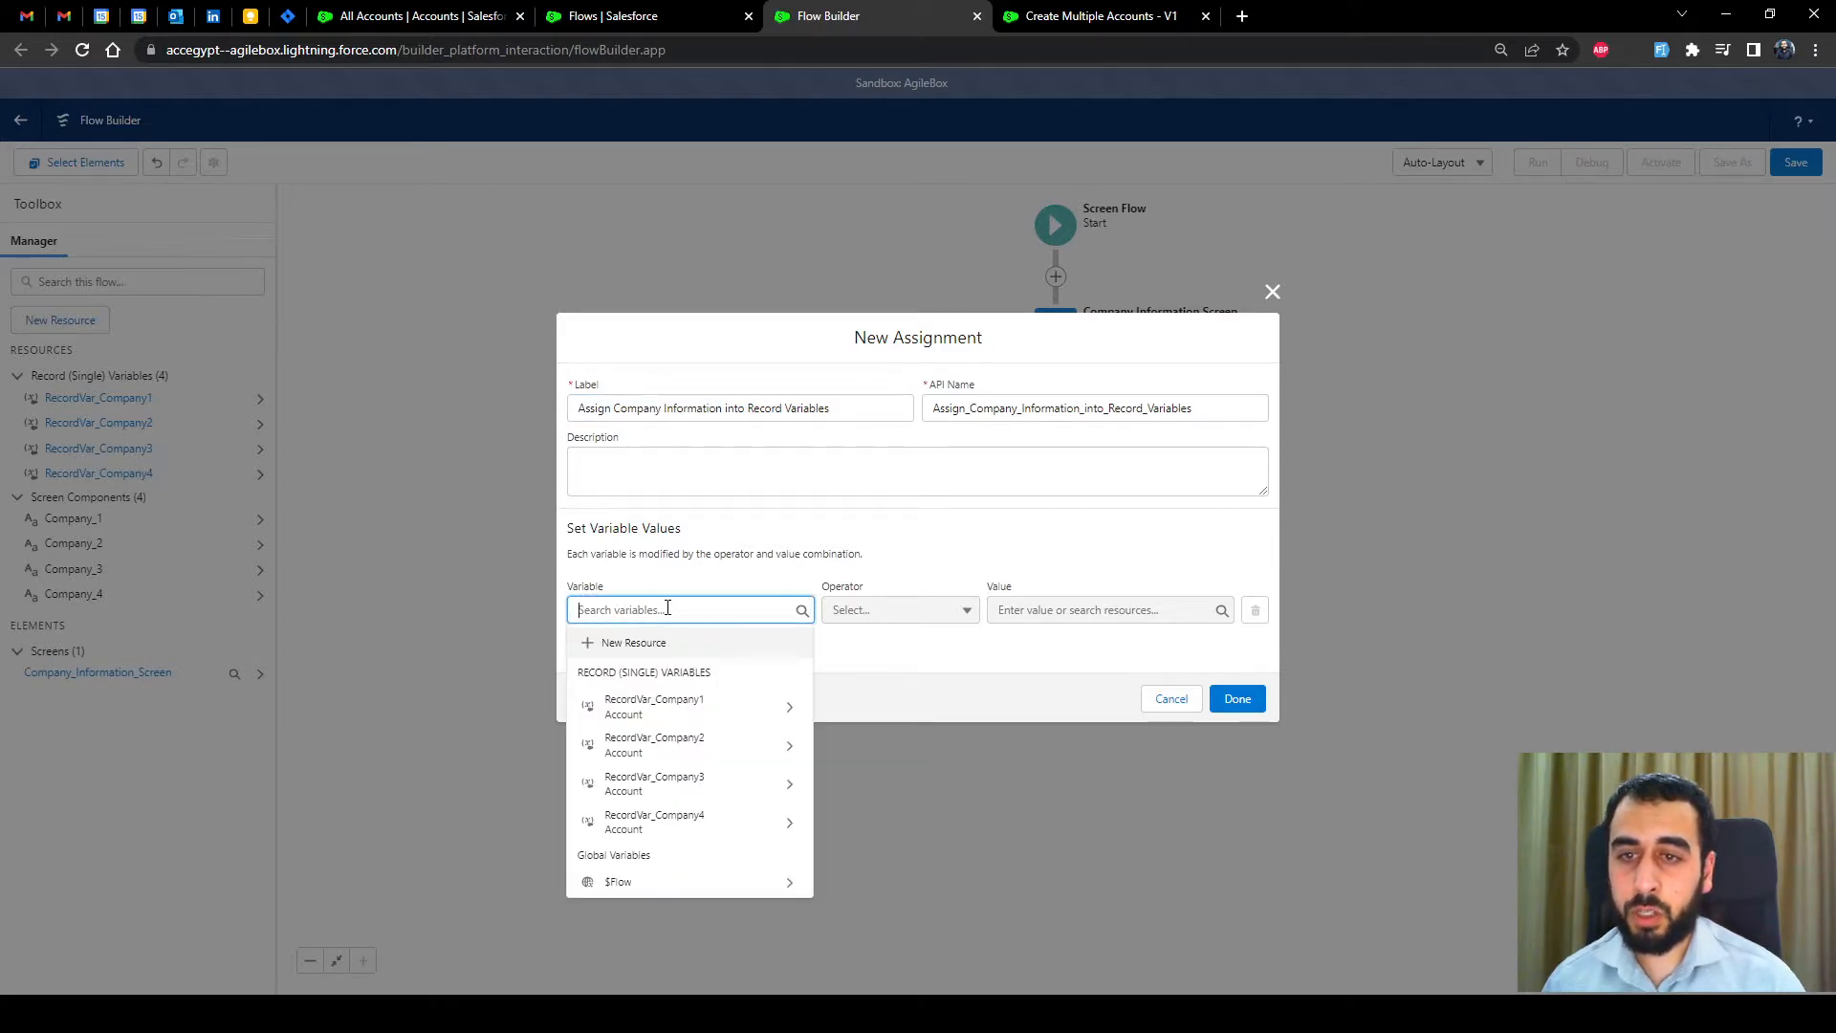
click(681, 704)
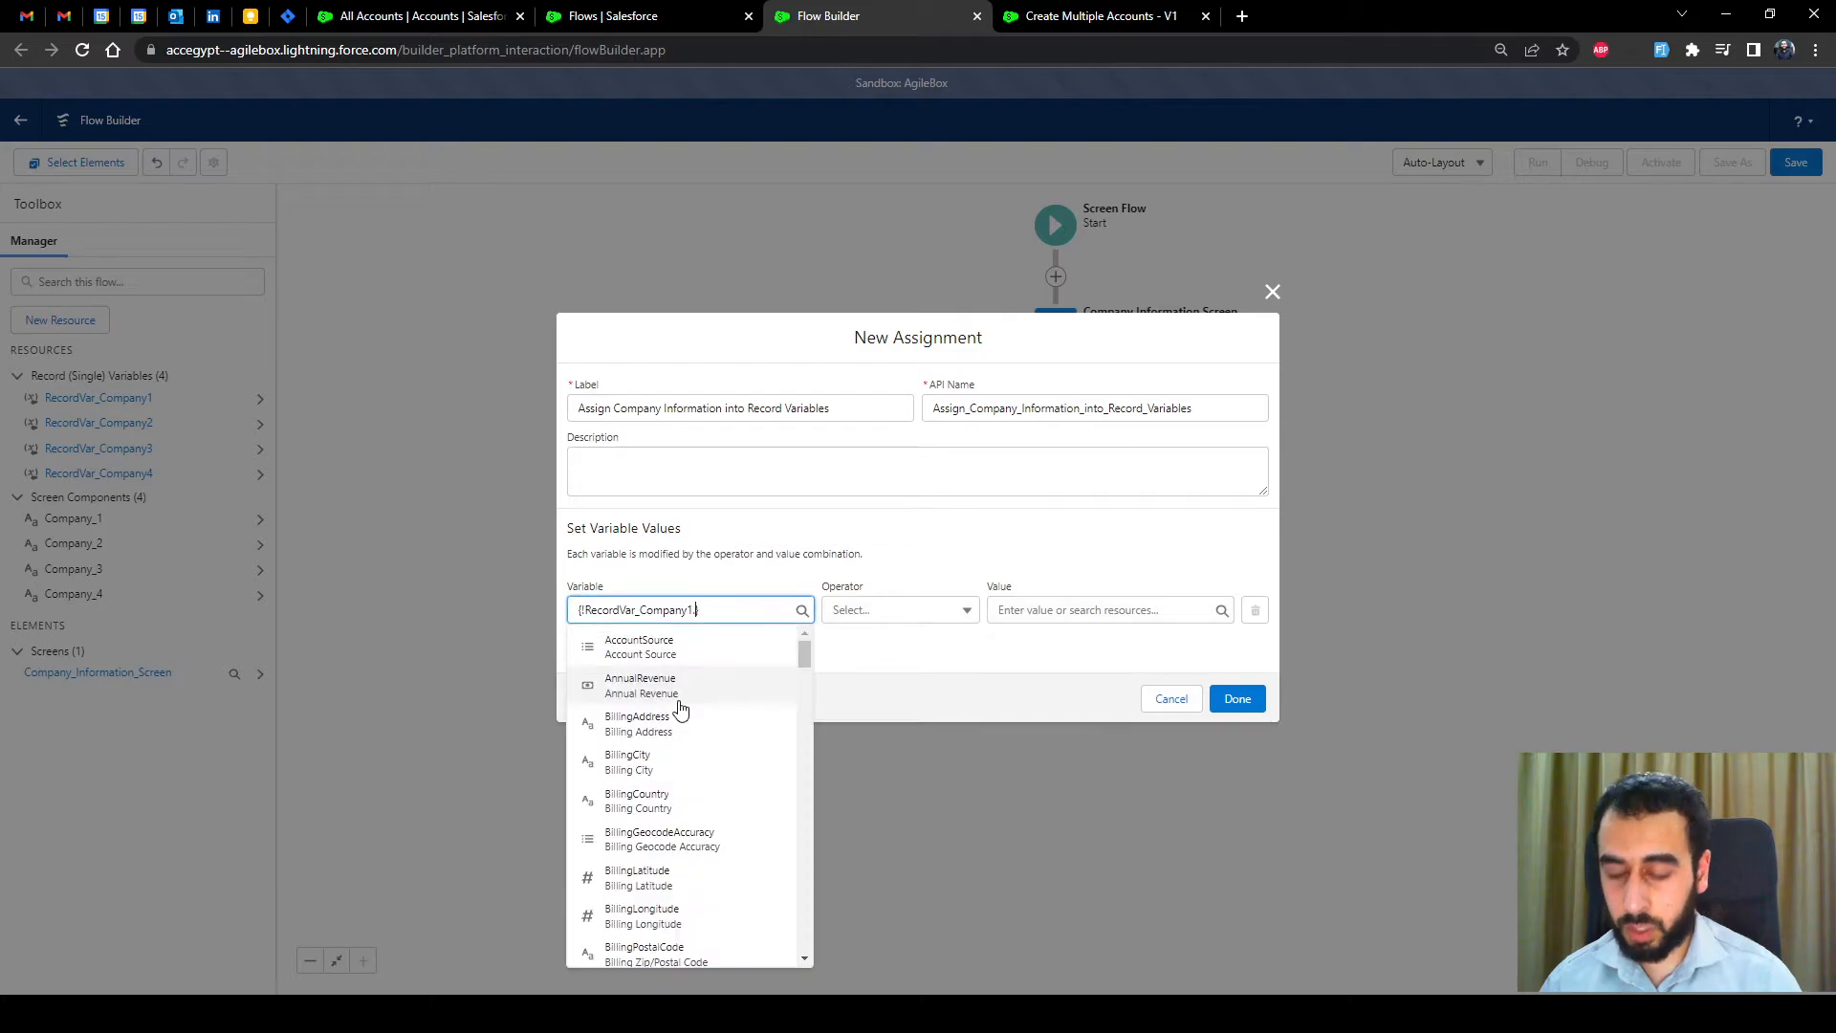
text(accountnam)
key(BackSpace)
key(BackSpace)
key(BackSpace)
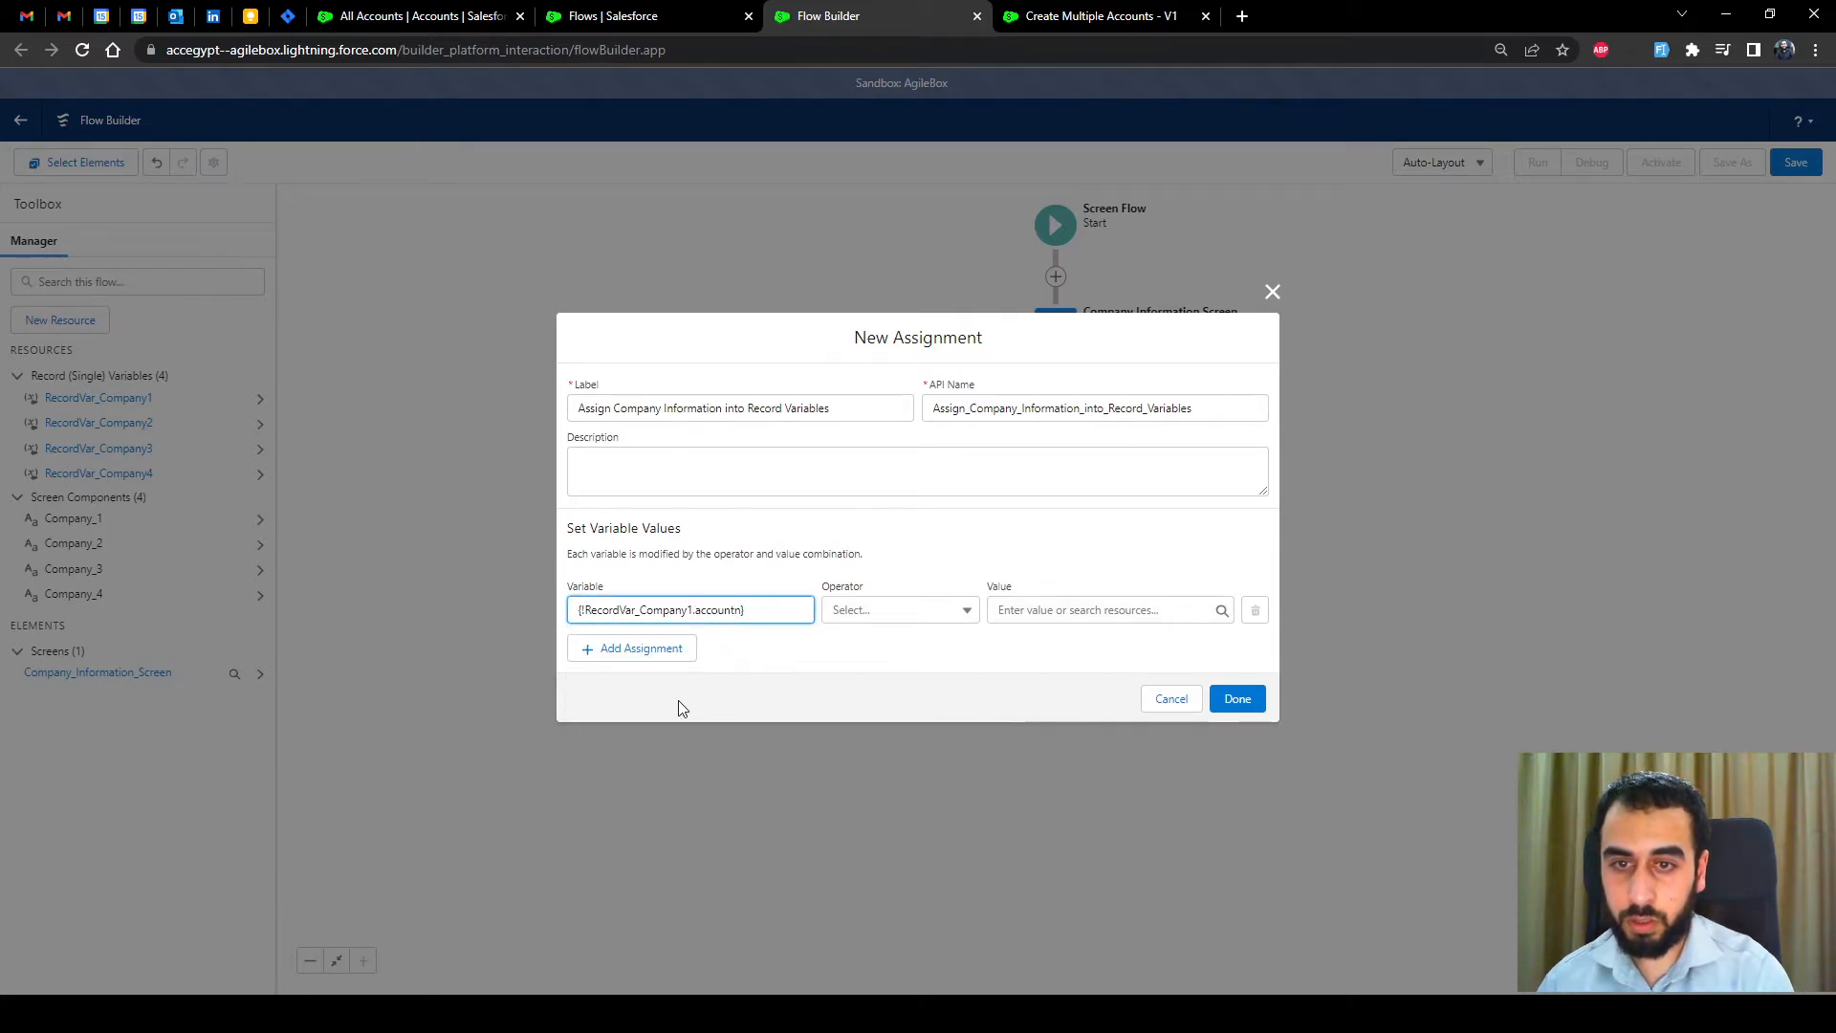
text(name)
click(670, 658)
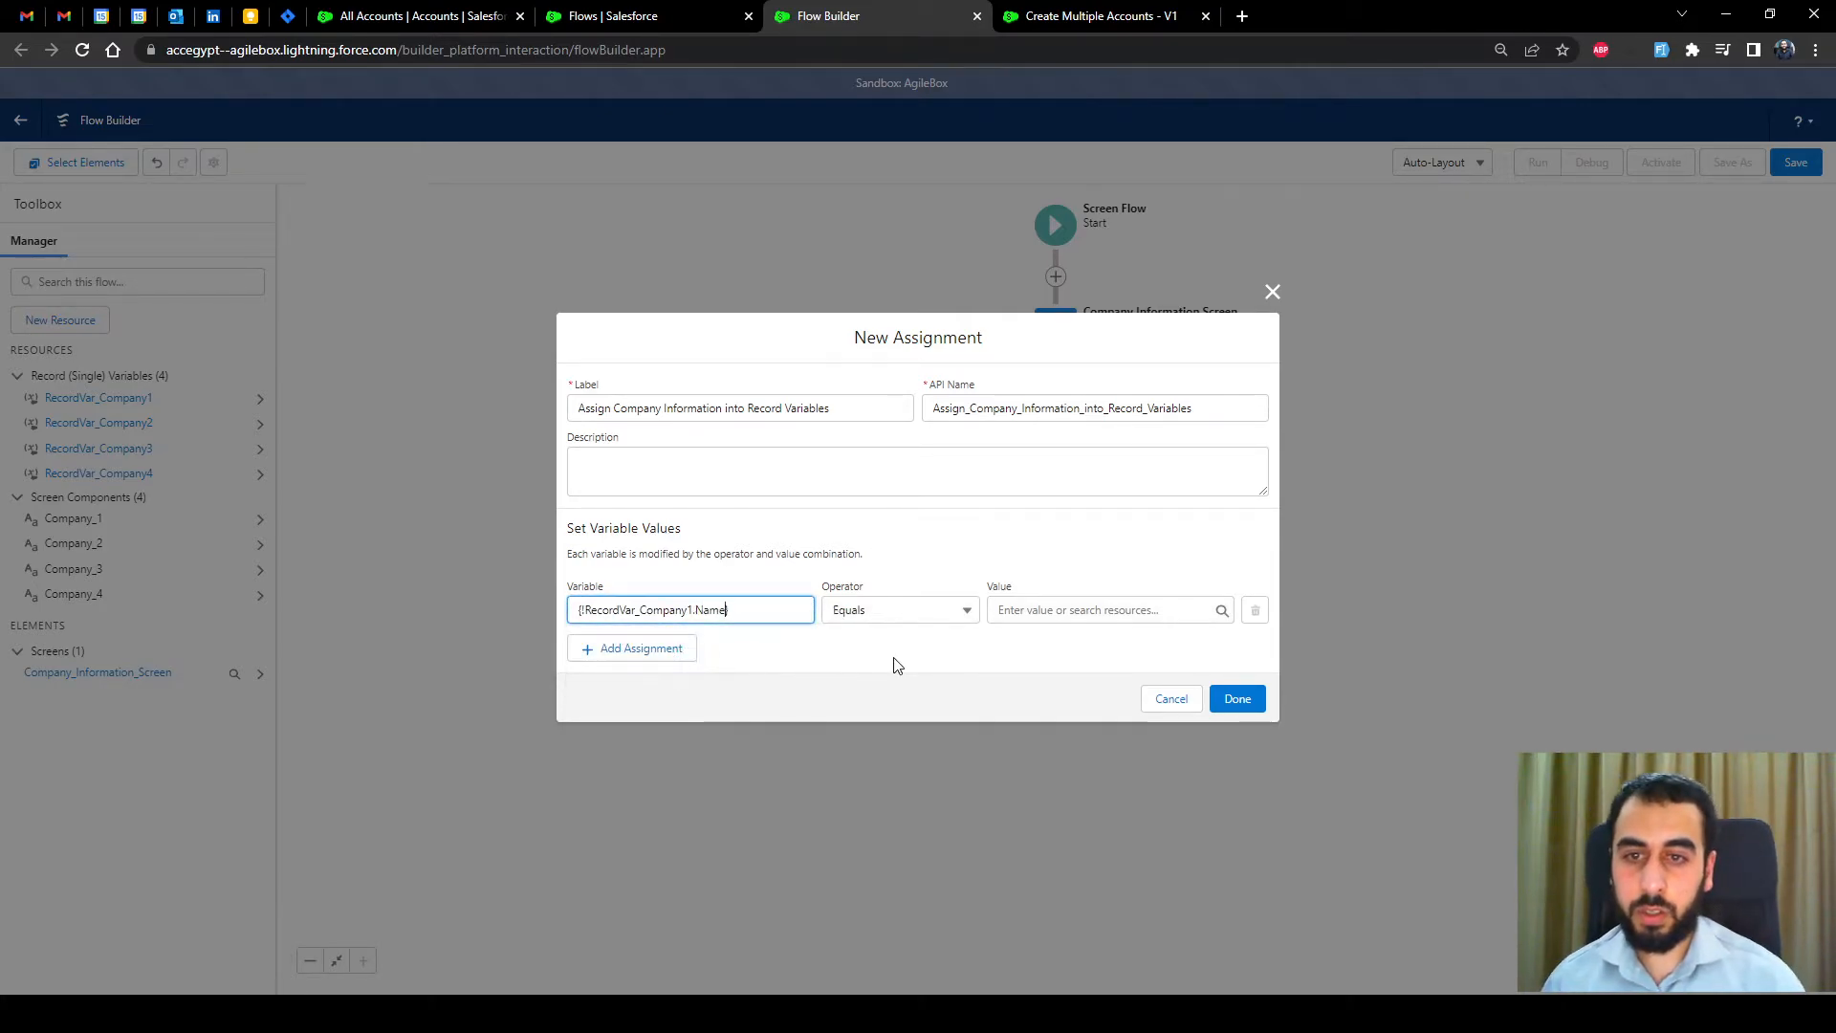
Add a second assignment row for RecordVar_Company2.Name by reusing the first row's variable reference with the number changed to 2.
click(689, 609)
key(ctrl+c)
click(869, 663)
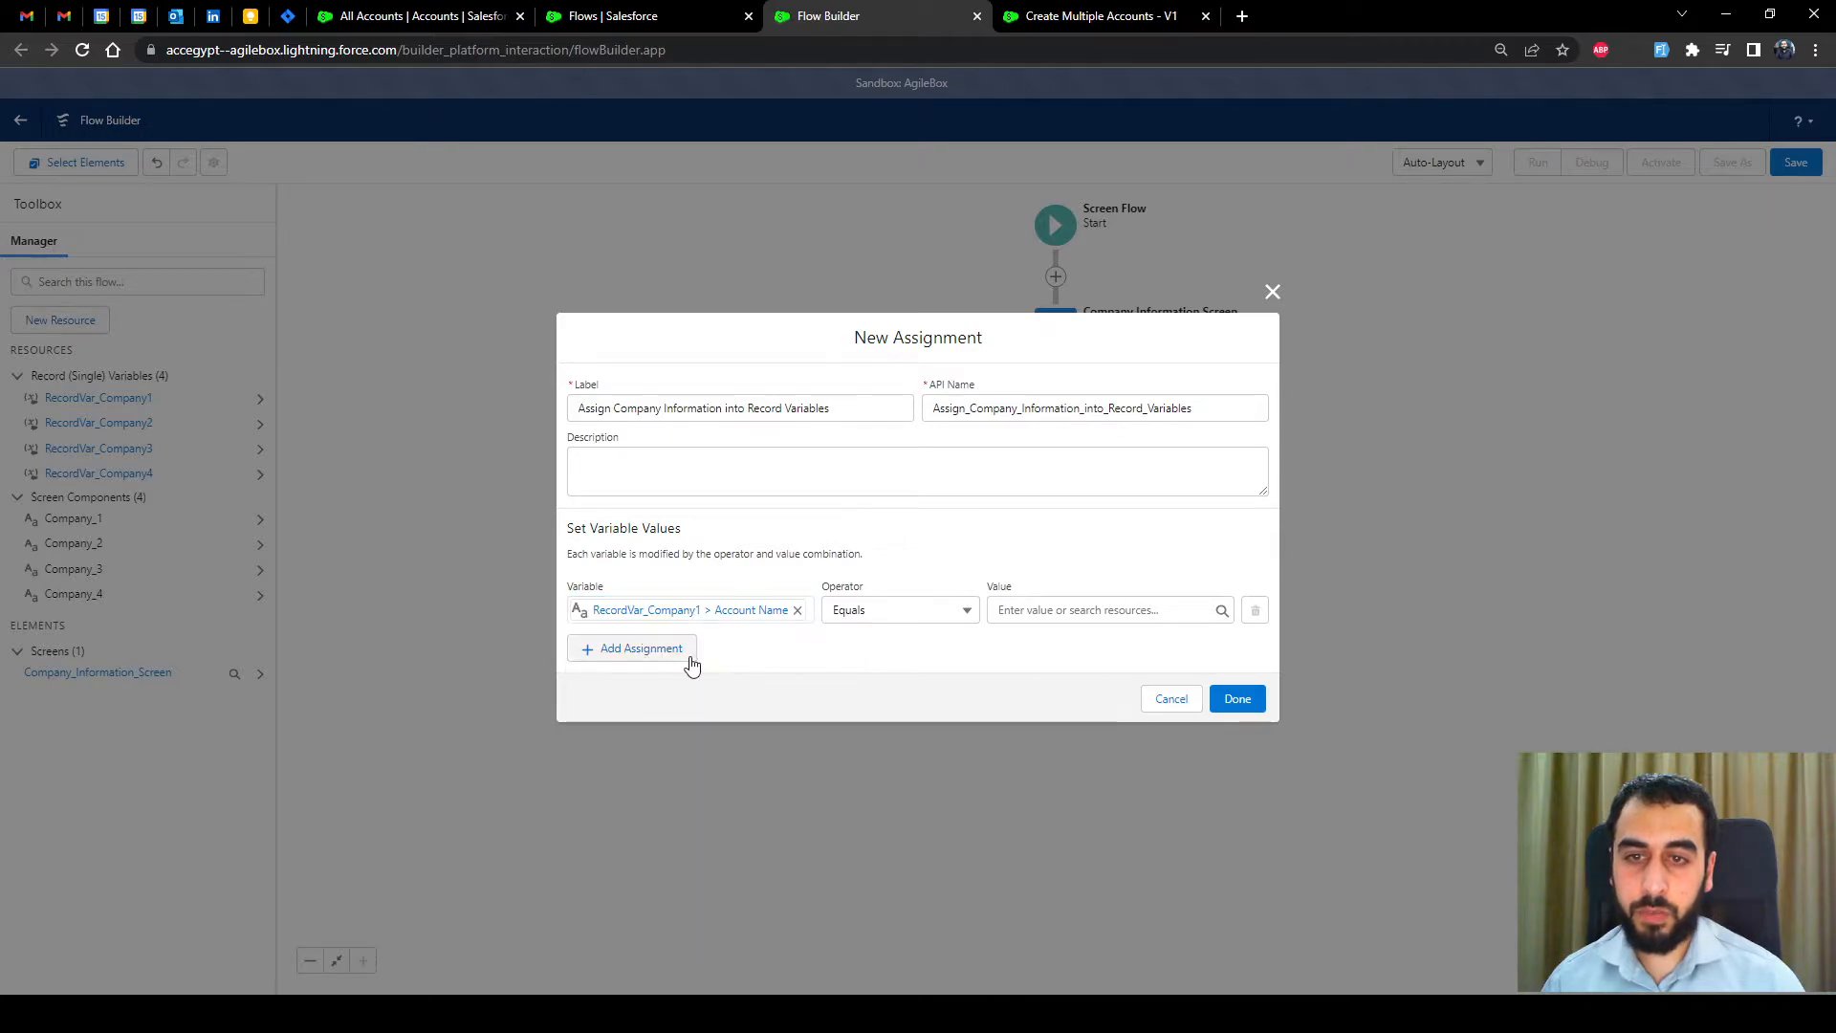
click(689, 656)
click(683, 638)
key(ctrl+v)
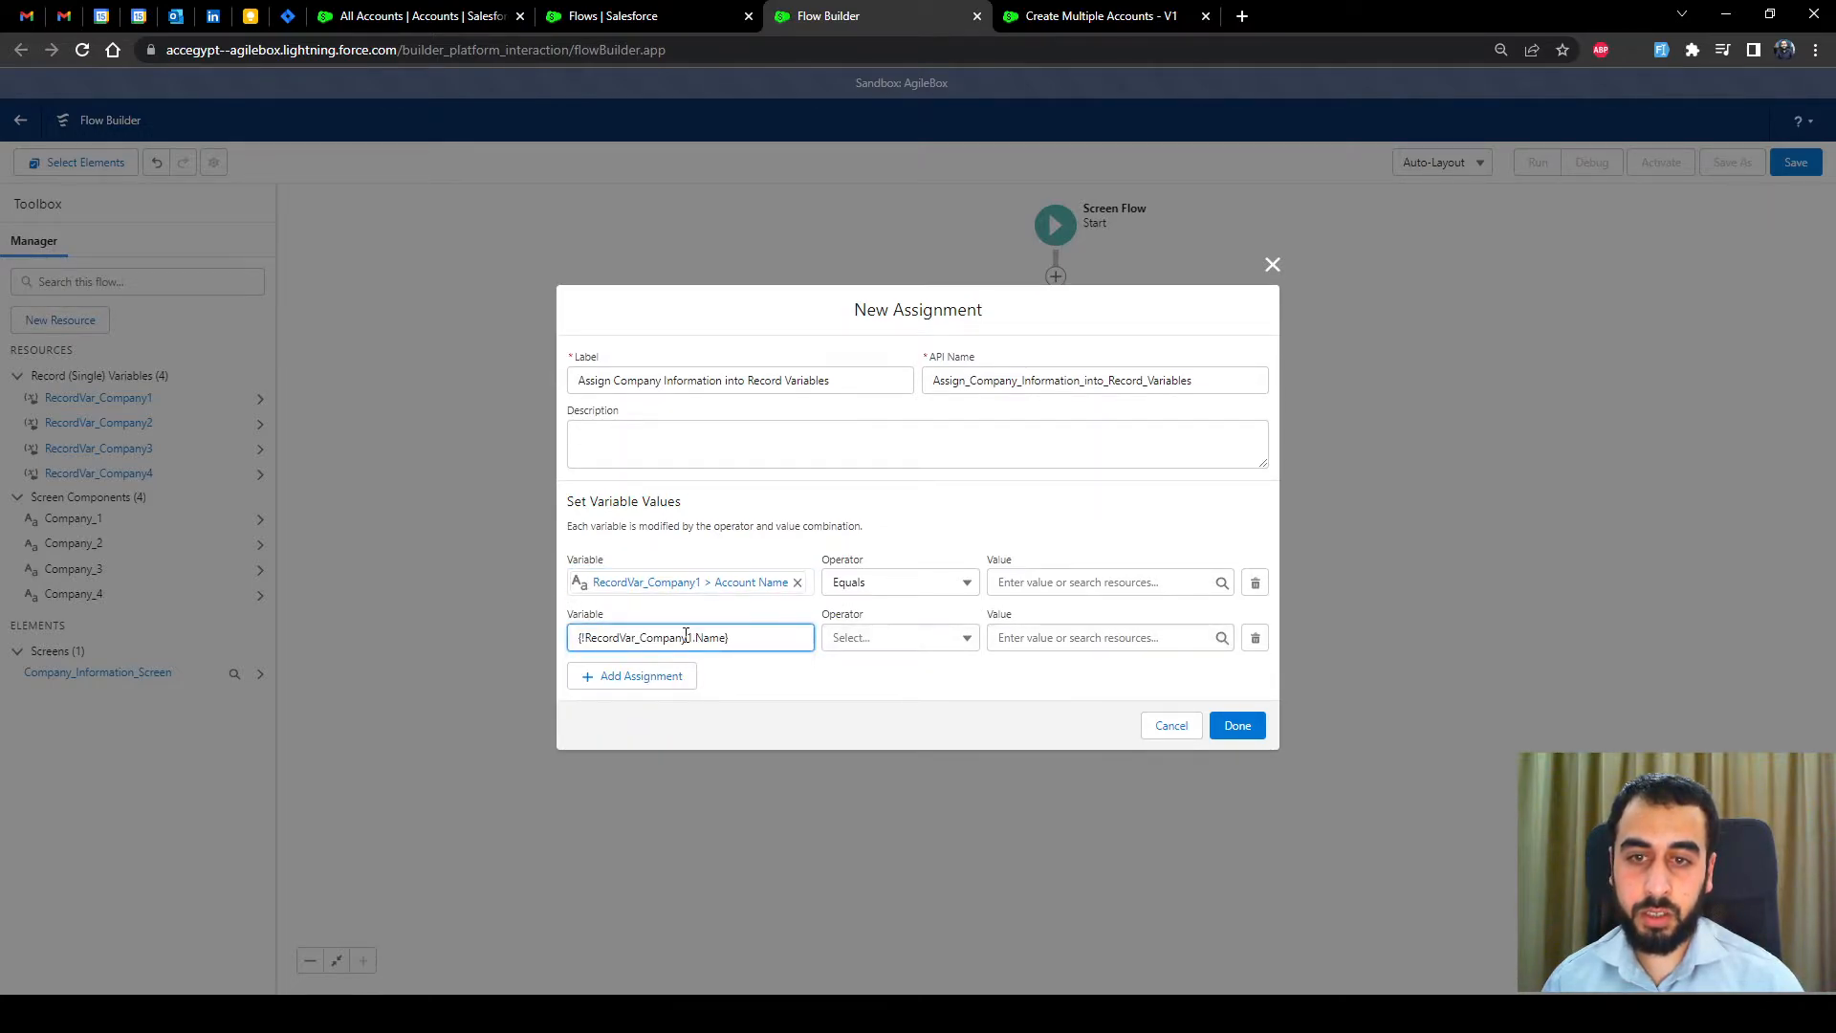
click(692, 636)
key(BackSpace)
text(2)
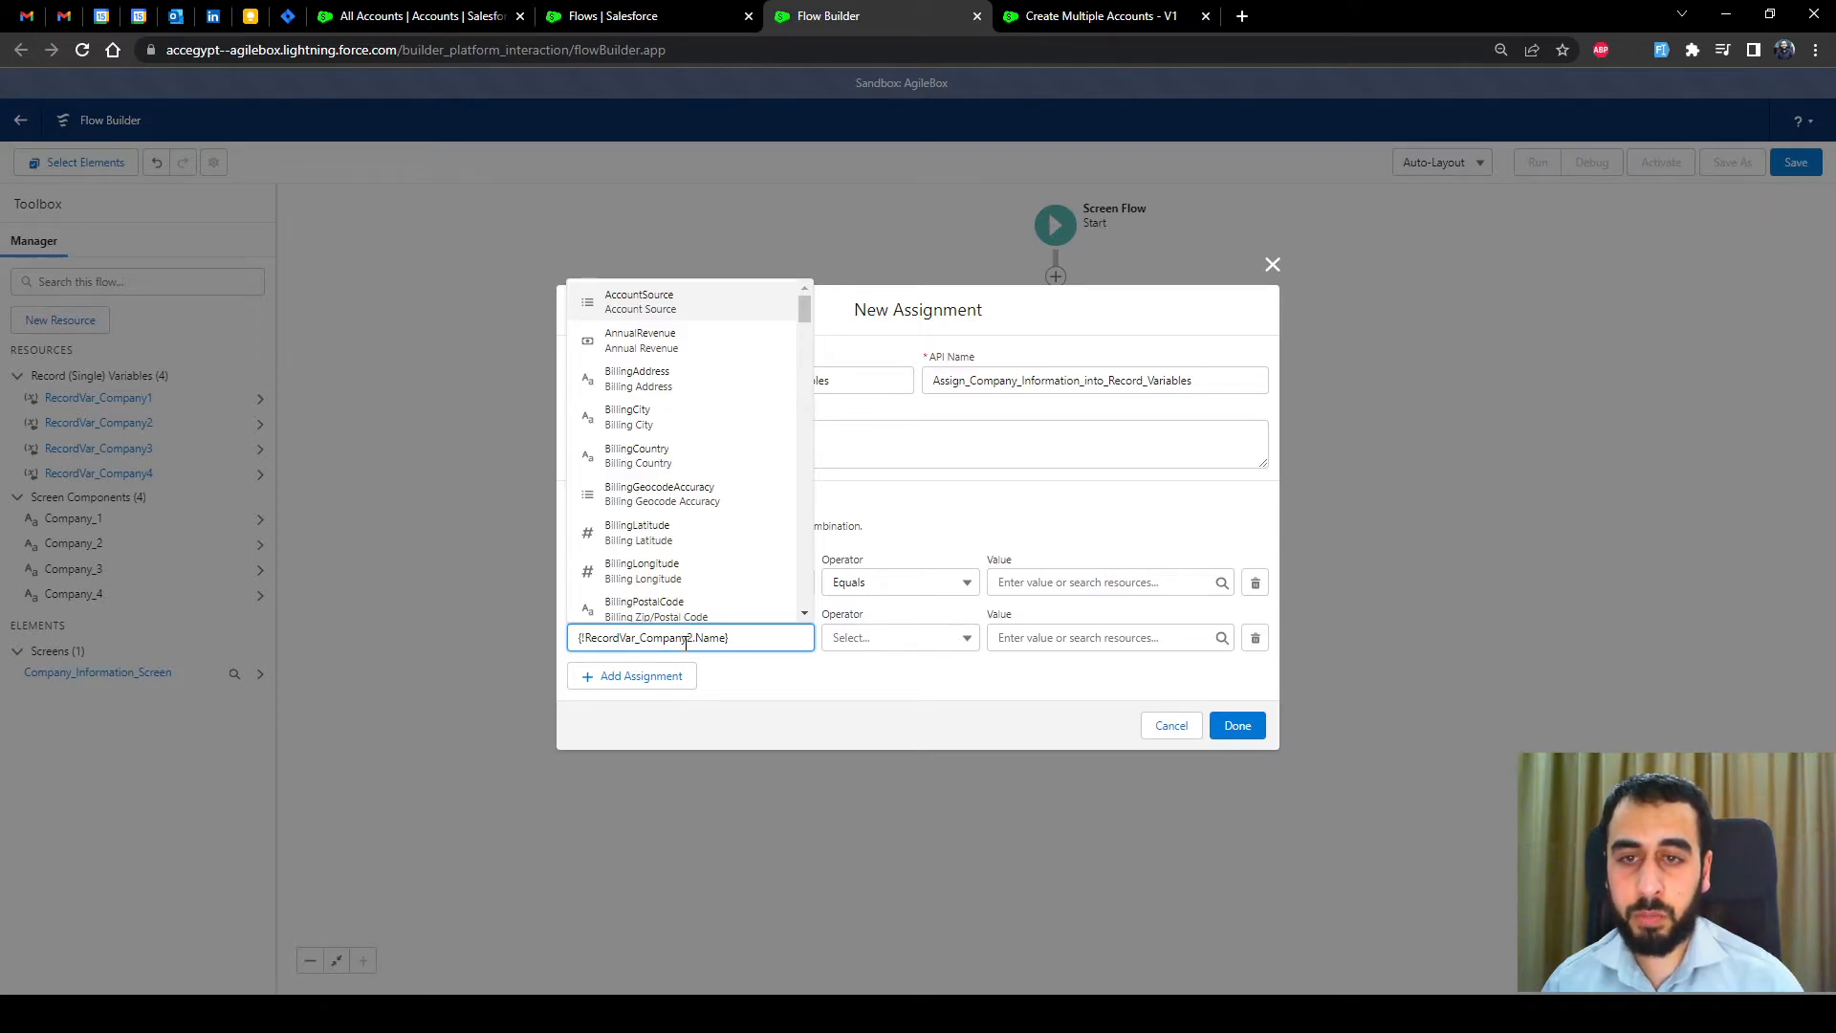
click(815, 681)
Add a third assignment row with the Name field of RecordVar_Company3 as its variable.
click(688, 676)
click(705, 662)
key(ctrl+v)
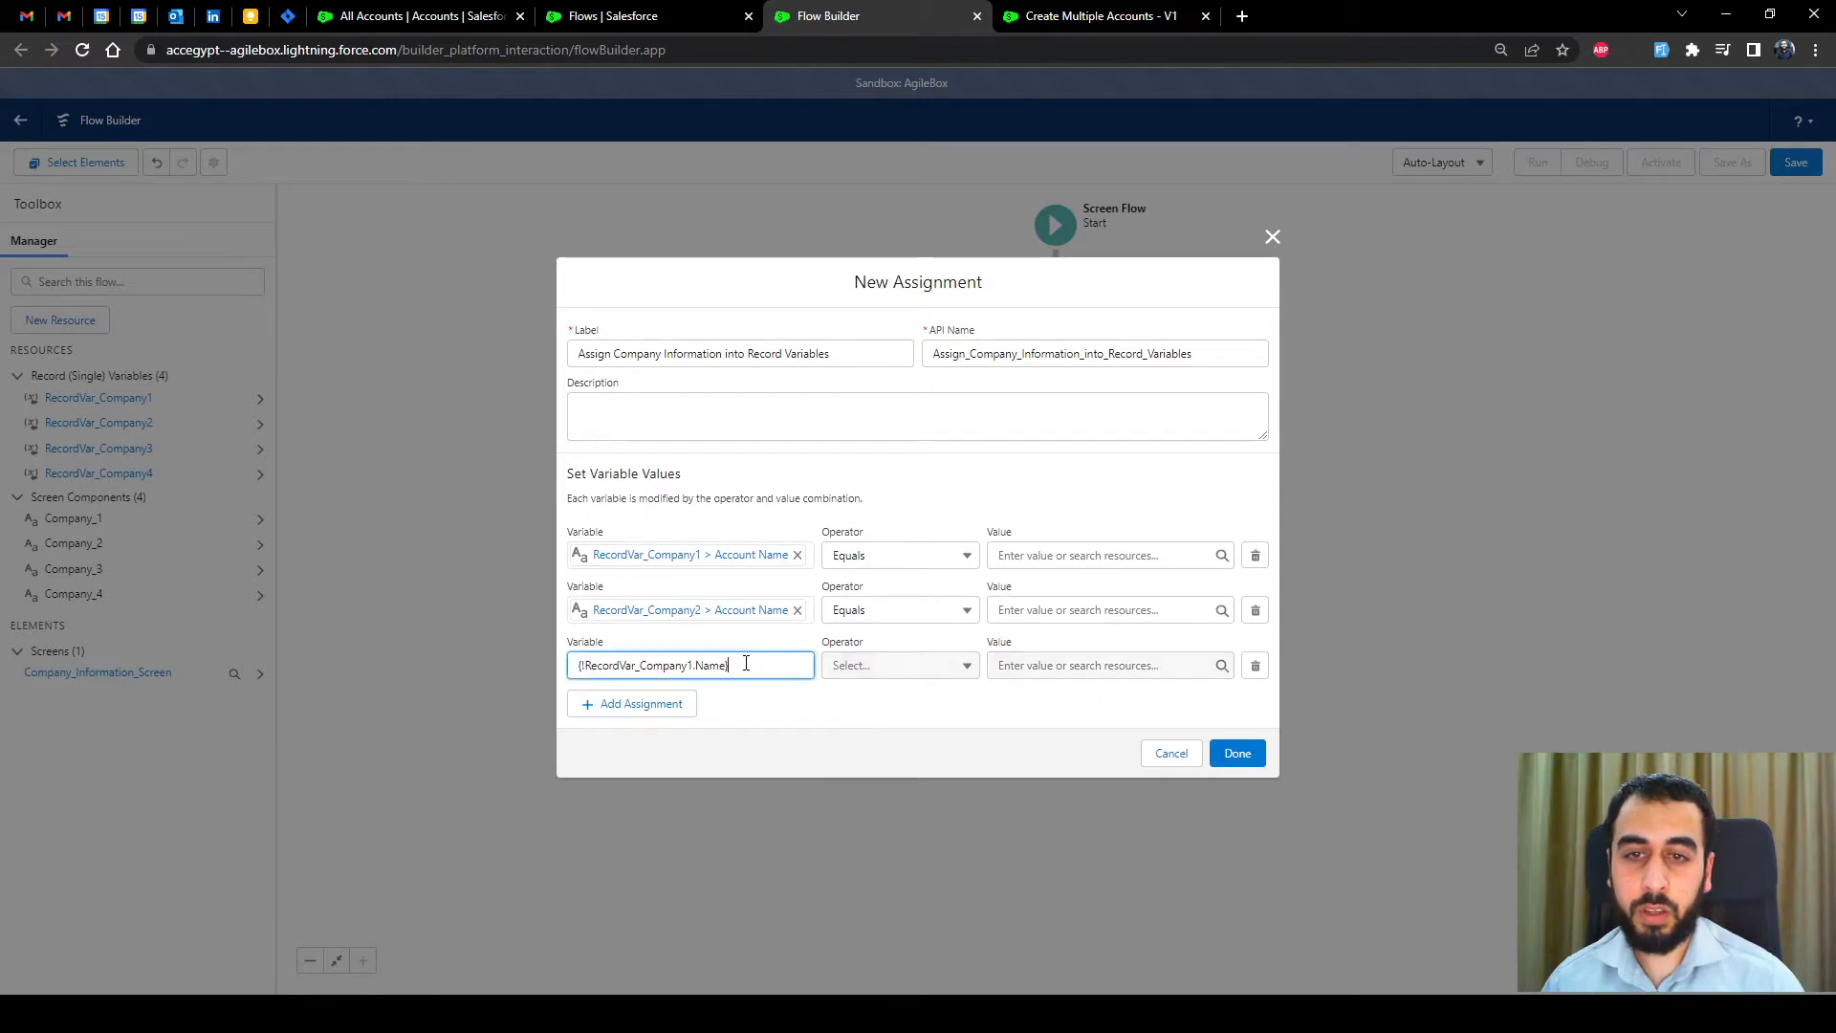
click(691, 665)
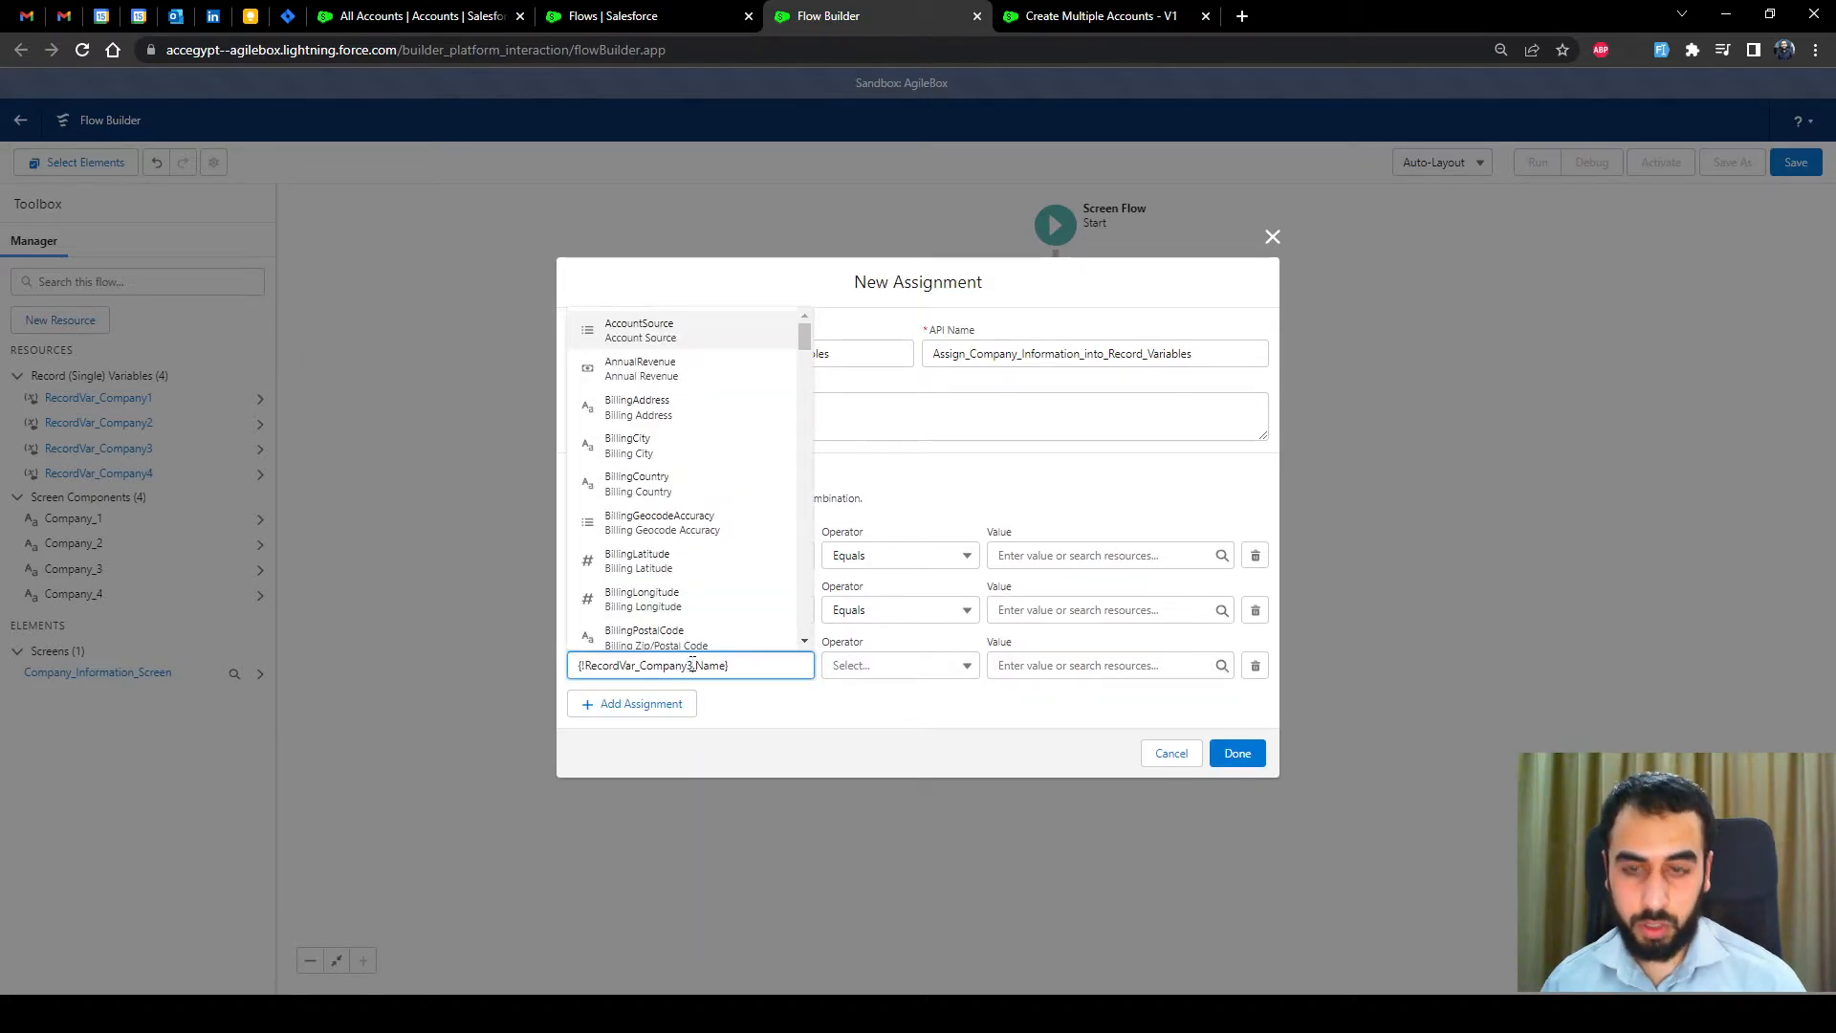
click(828, 701)
Add a fourth assignment row with the Name field of RecordVar_Company4 as its variable.
click(666, 705)
click(722, 692)
key(ctrl+v)
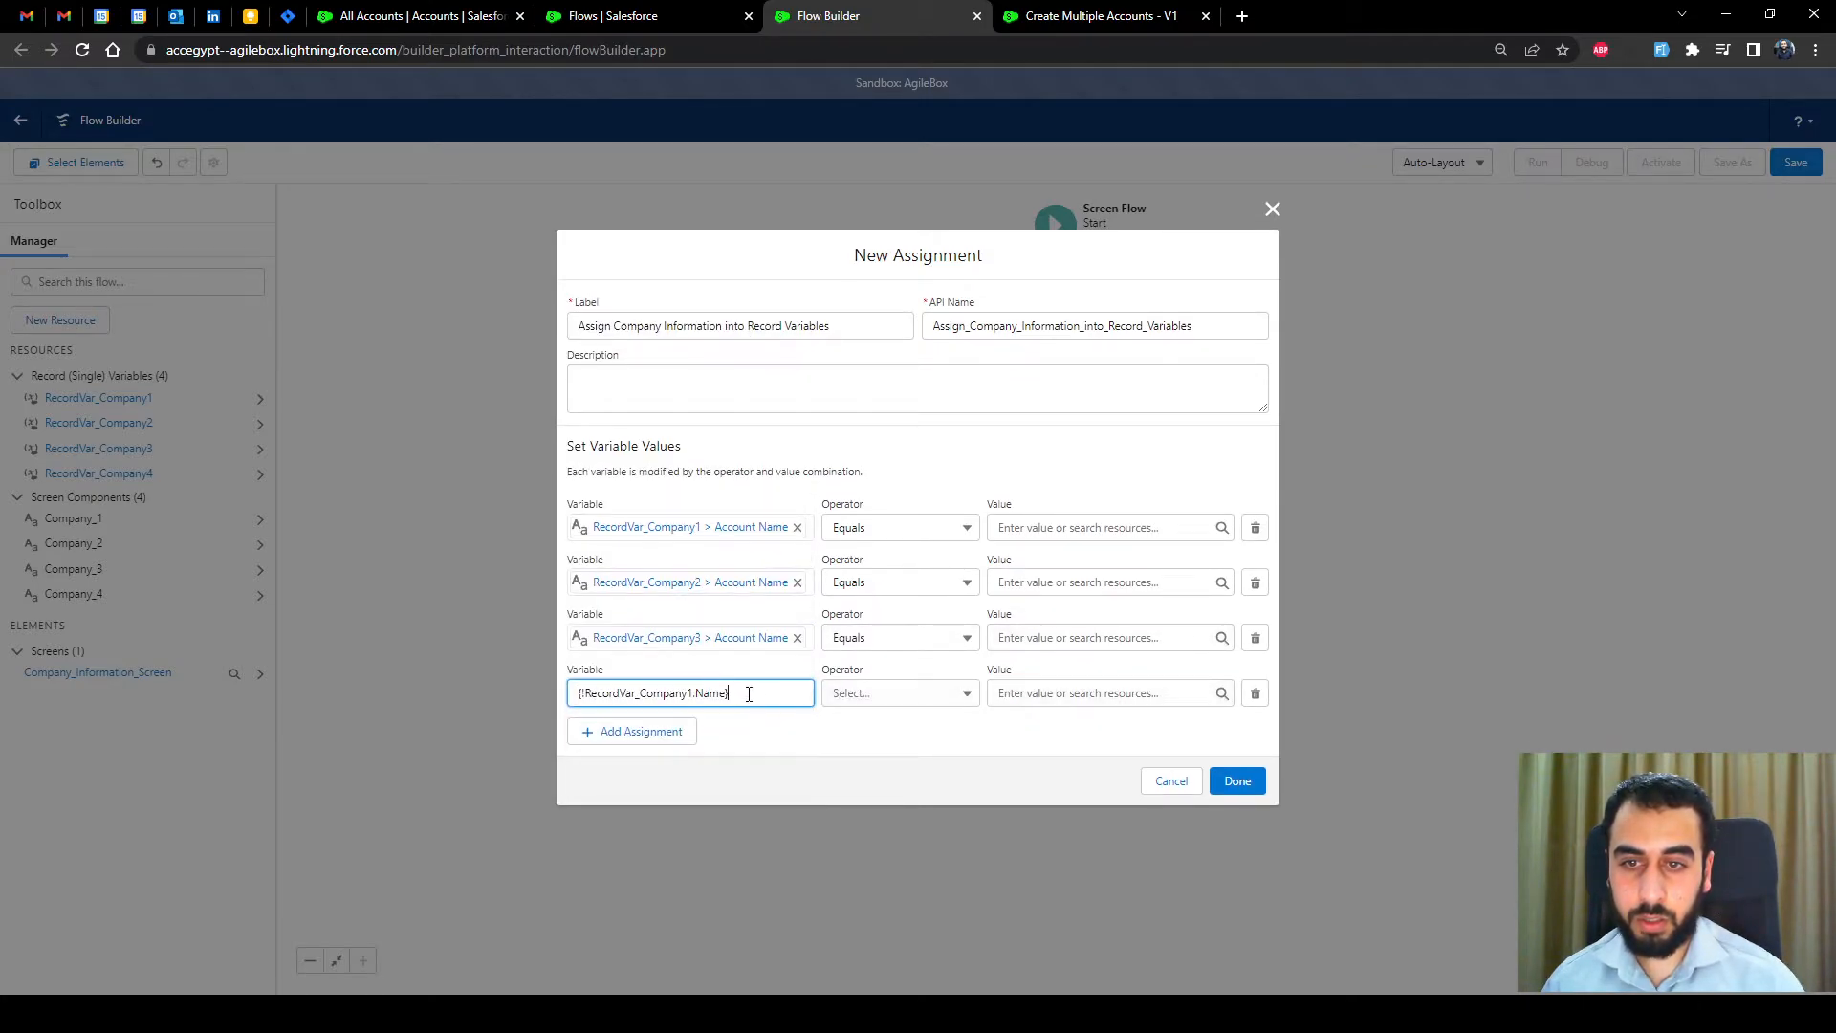
click(693, 693)
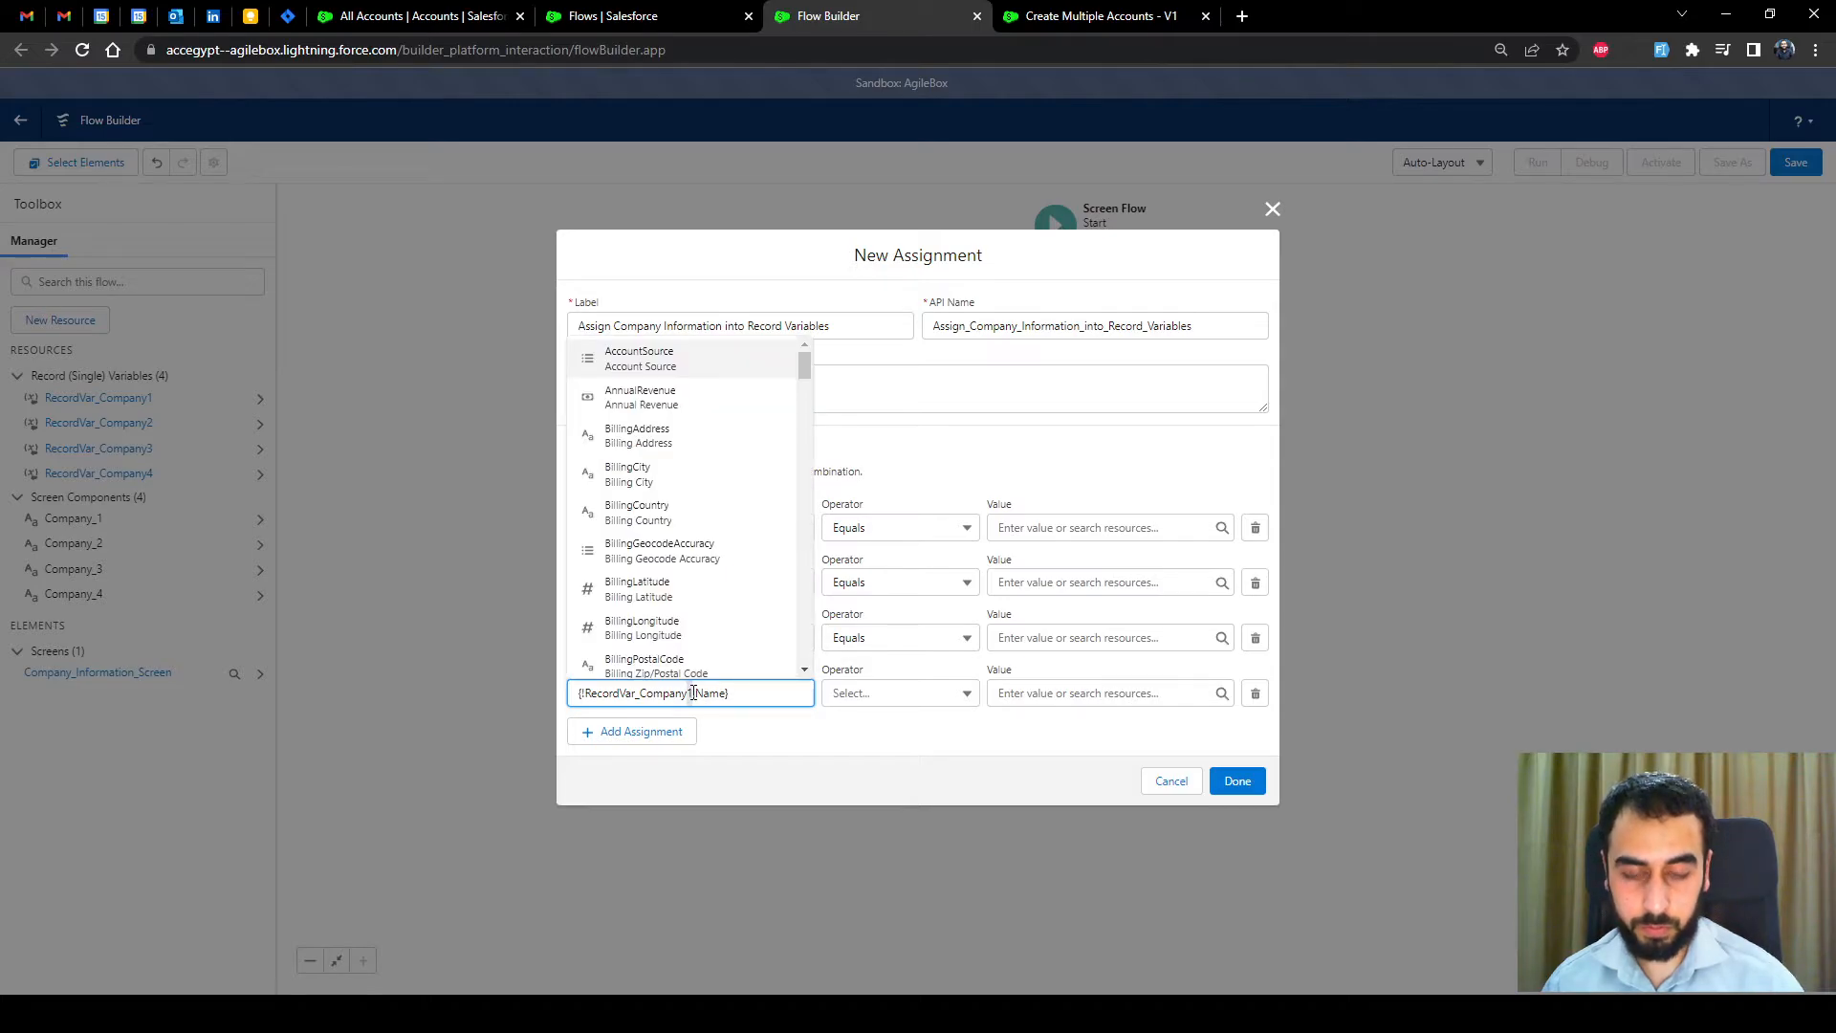
click(835, 736)
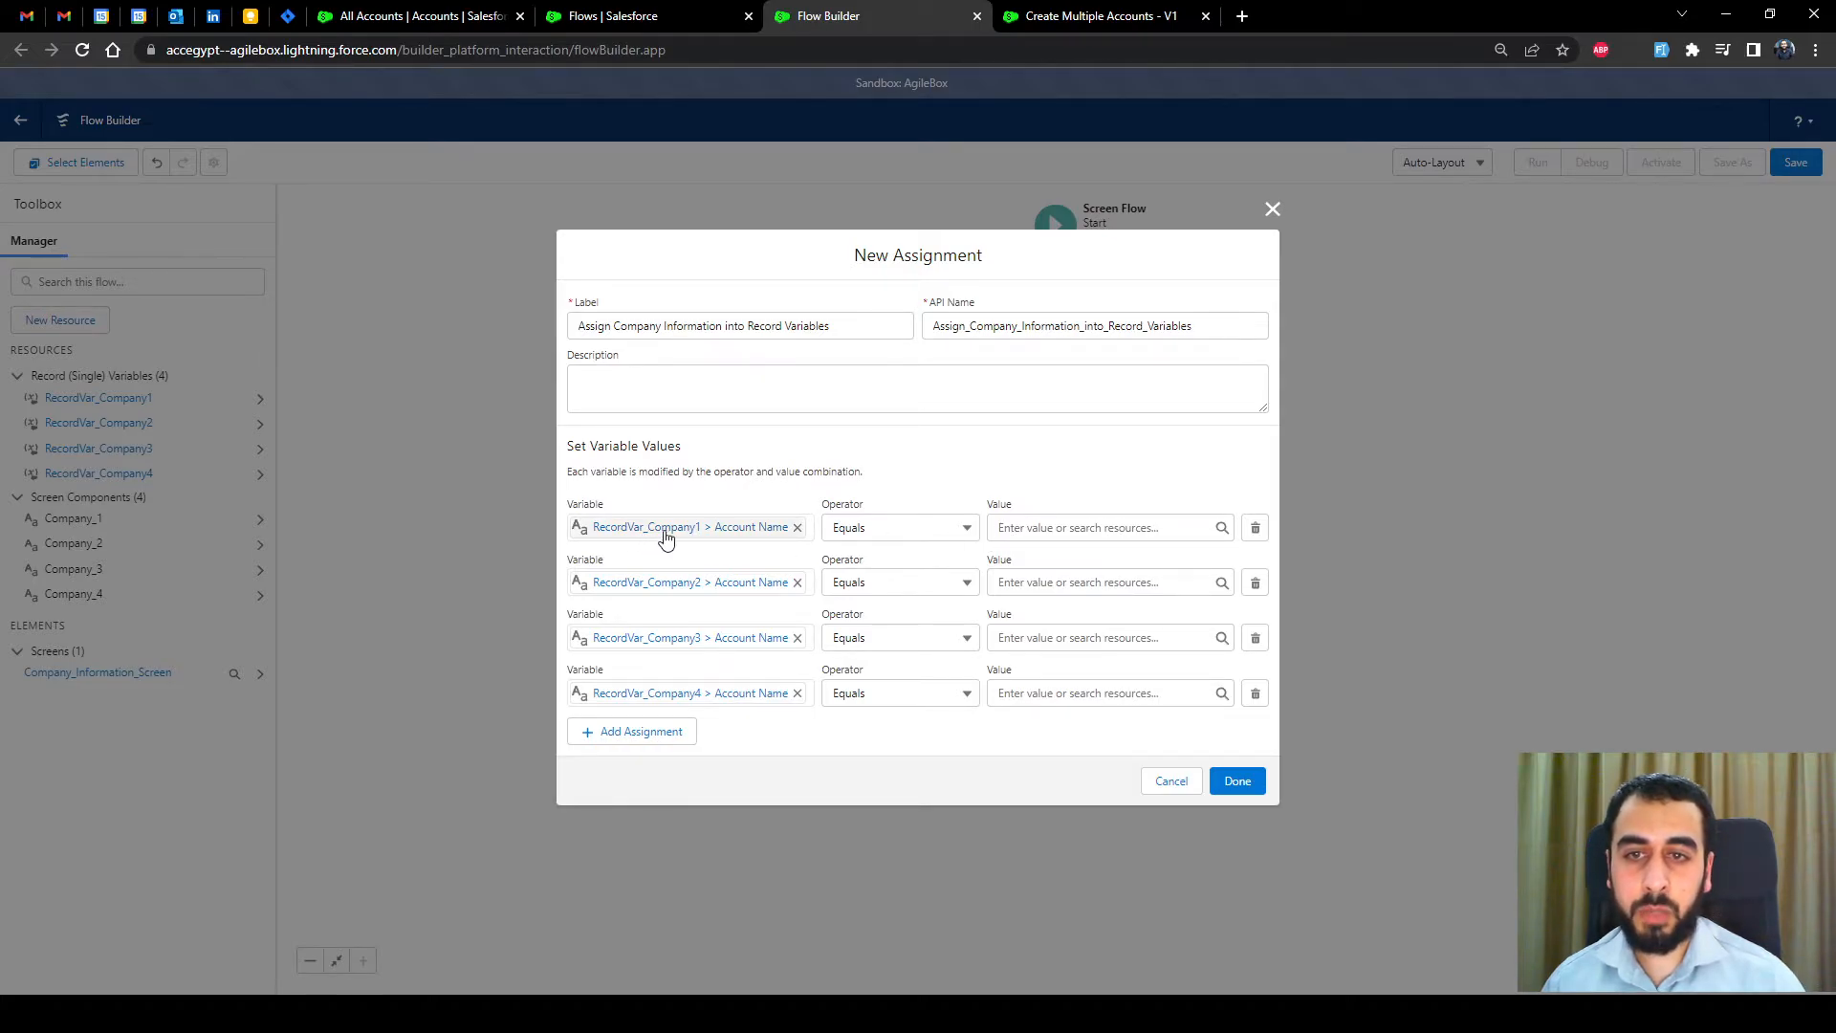
Set the RecordVar_Company1 name to the screen component Company_1 and the RecordVar_Company2 name to Company_2.
click(1058, 527)
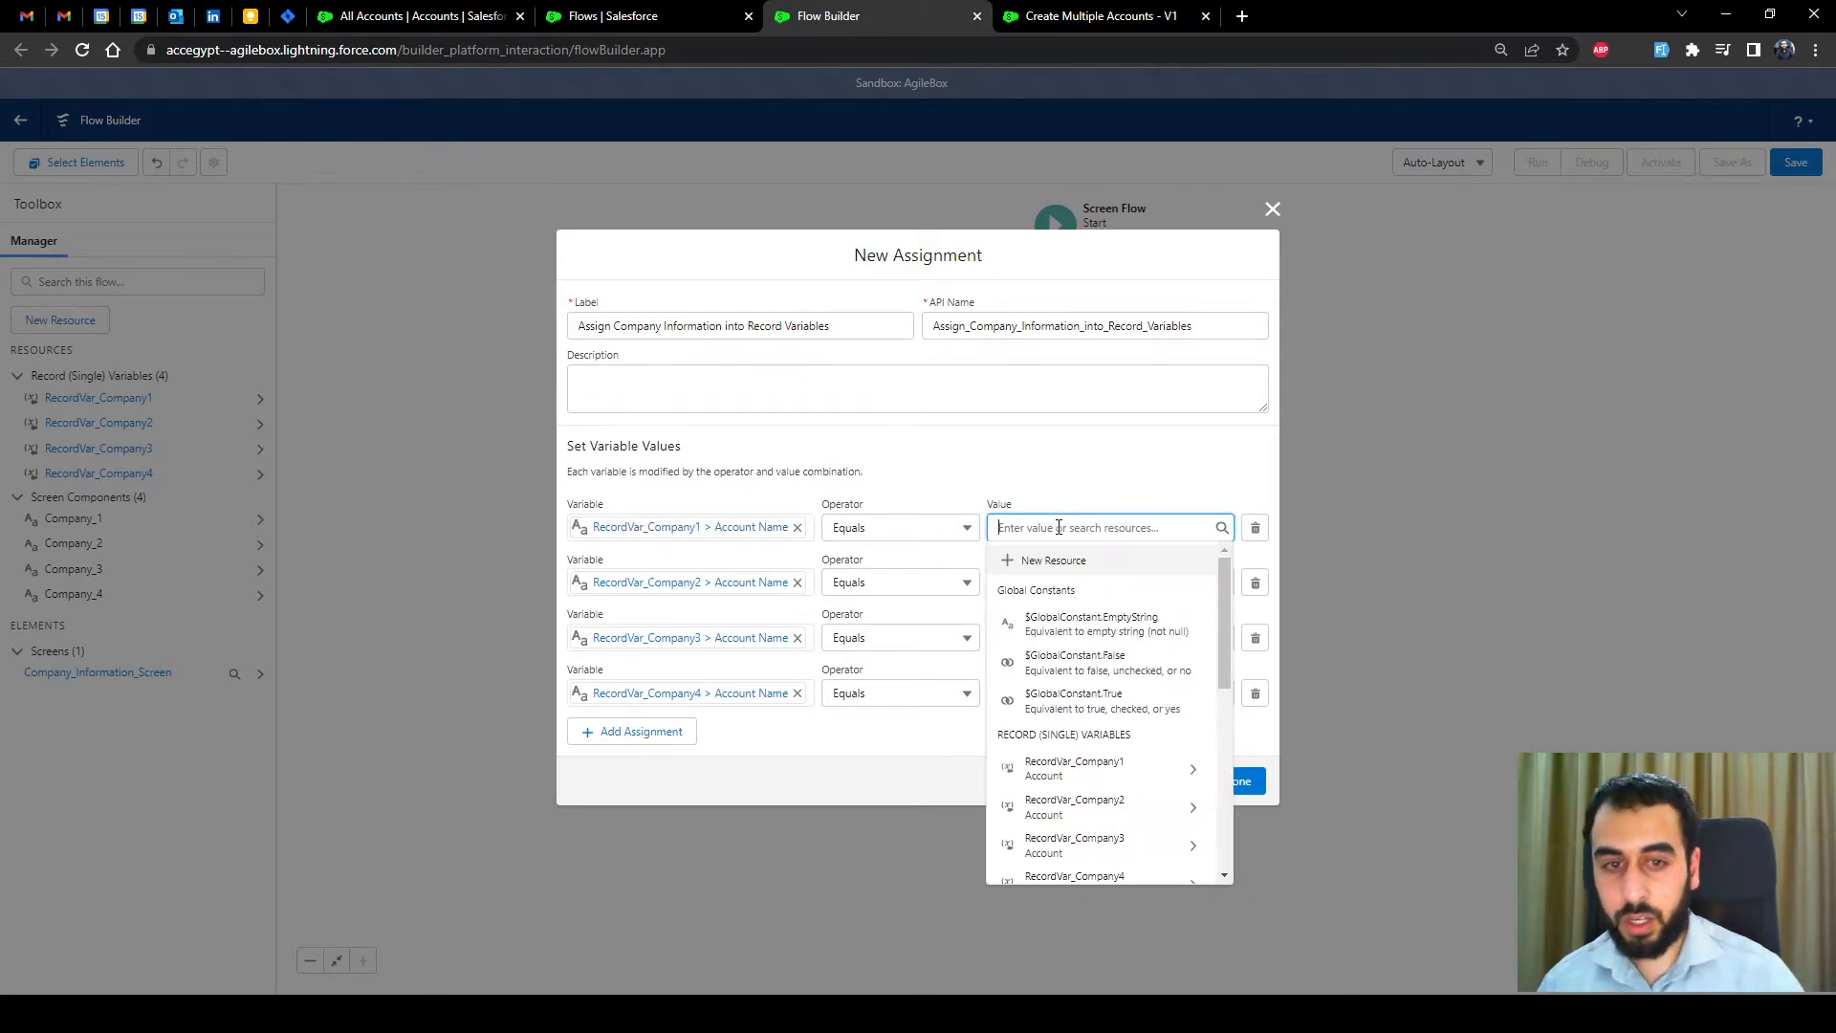
scroll(1071, 670, down, 3)
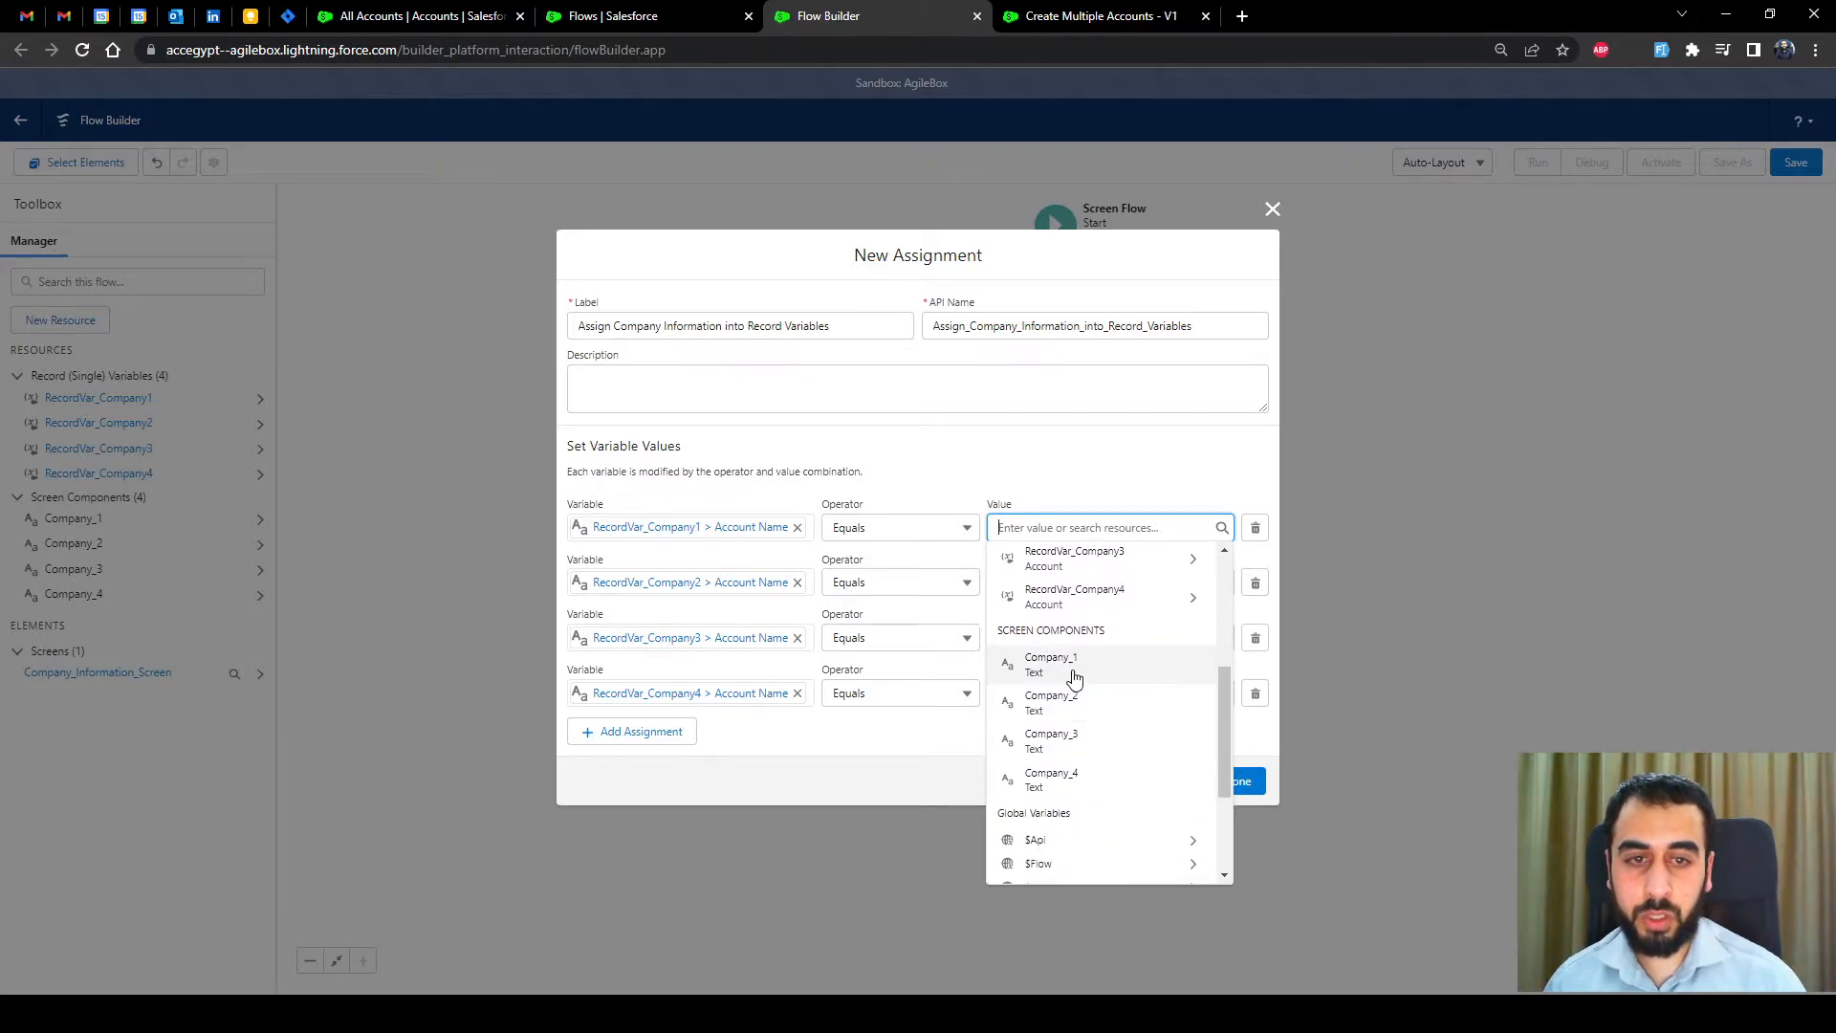
click(1074, 669)
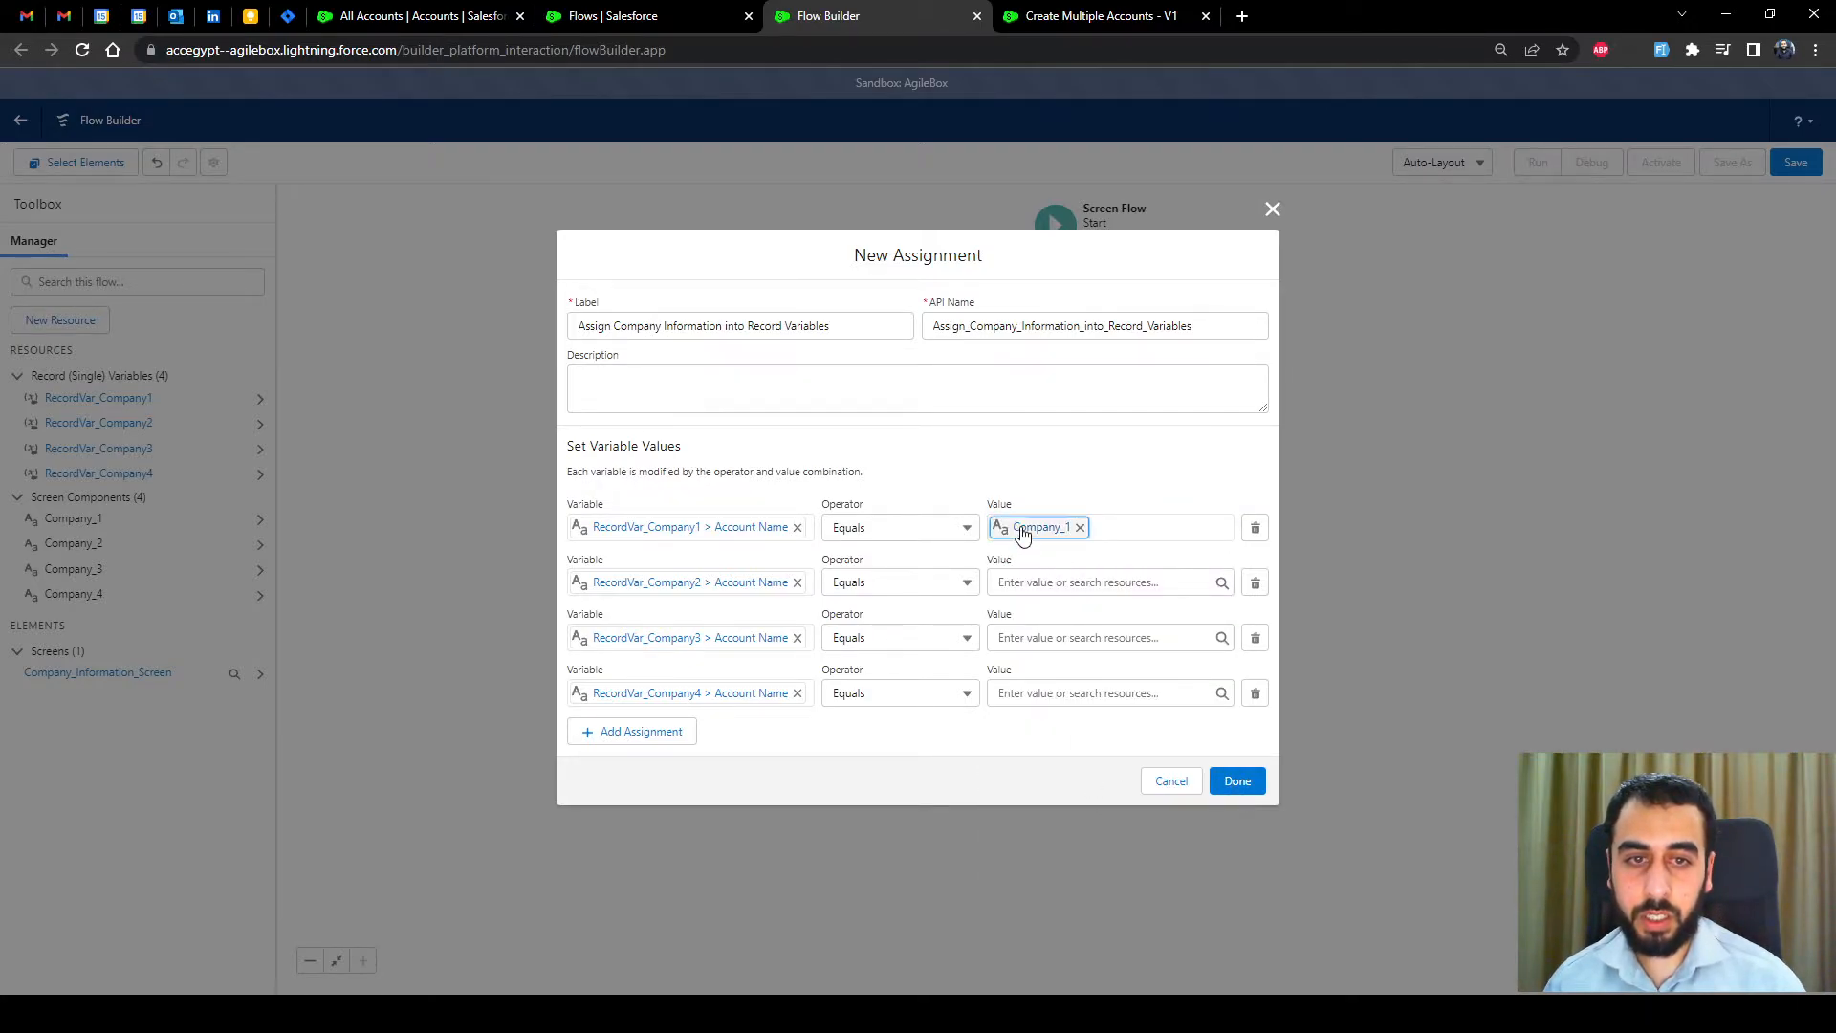
click(1023, 531)
triple_click(1026, 529)
key(ctrl+c)
click(1109, 486)
click(1085, 586)
key(ctrl+v)
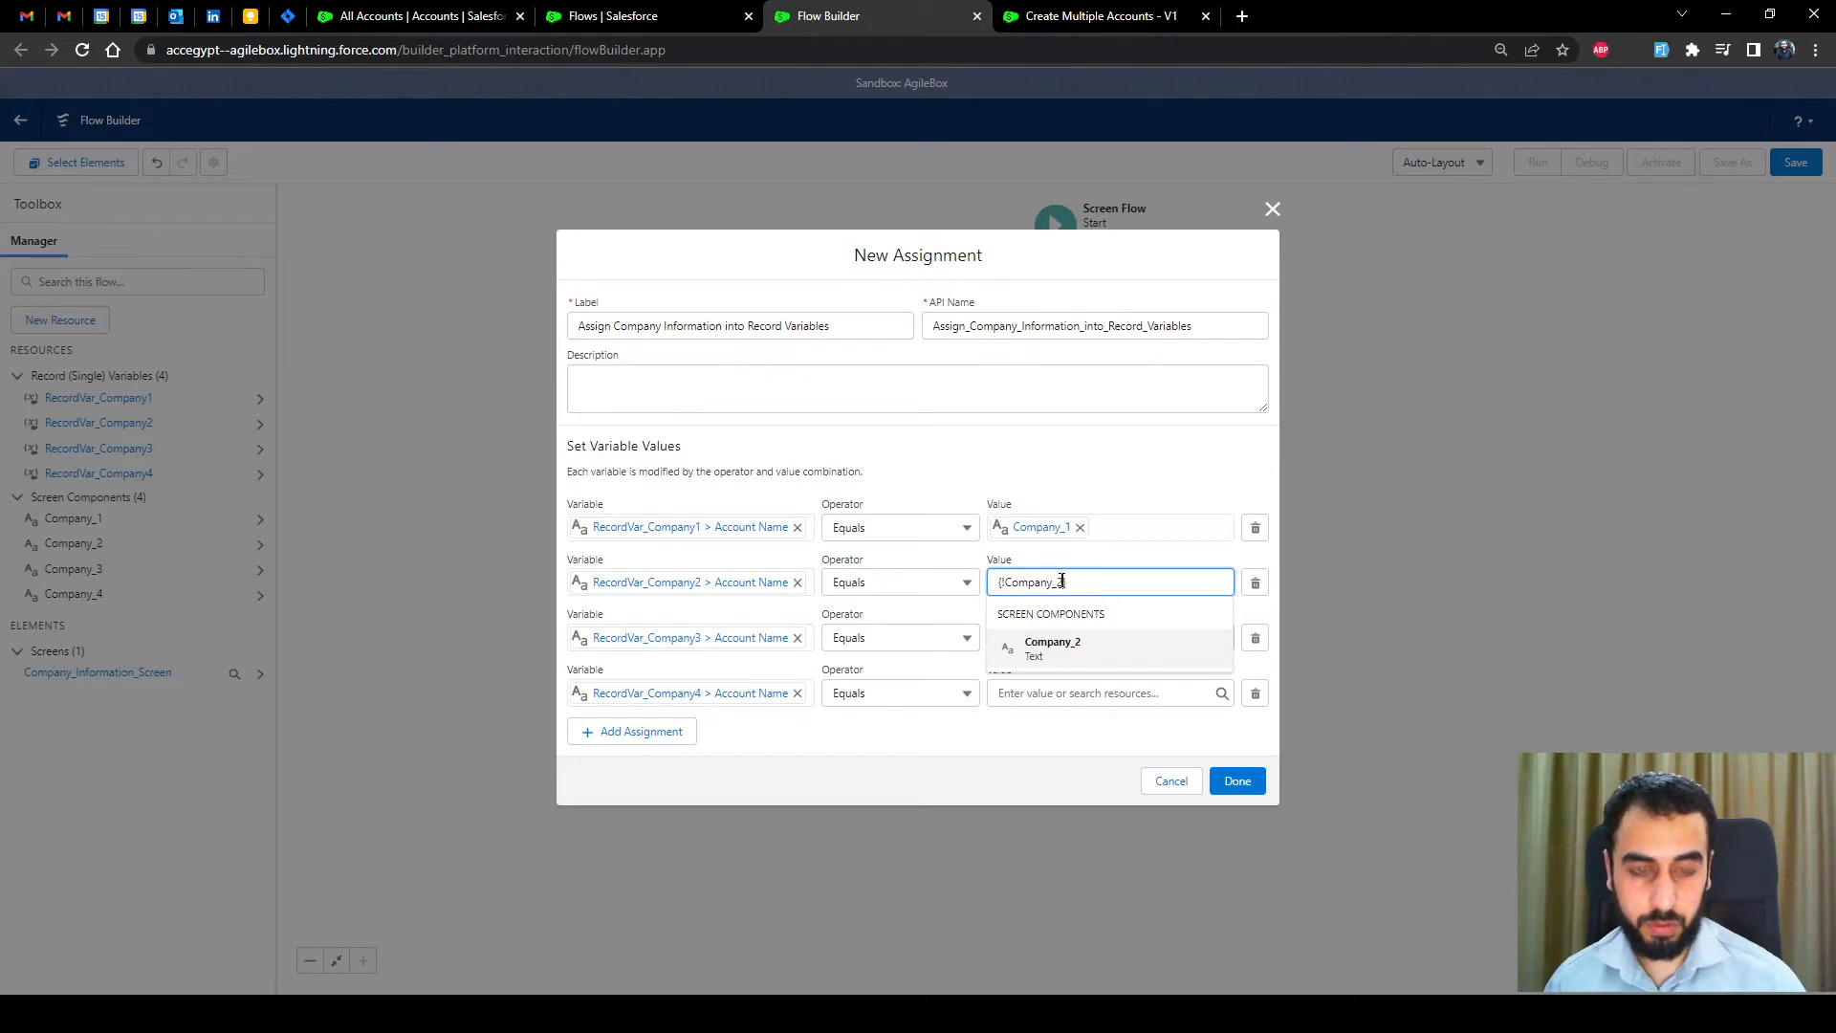
Set the RecordVar_Company3 name to Company_3 and the RecordVar_Company4 name to Company_4, and finish the assignment element.
click(1080, 638)
key(ctrl+v)
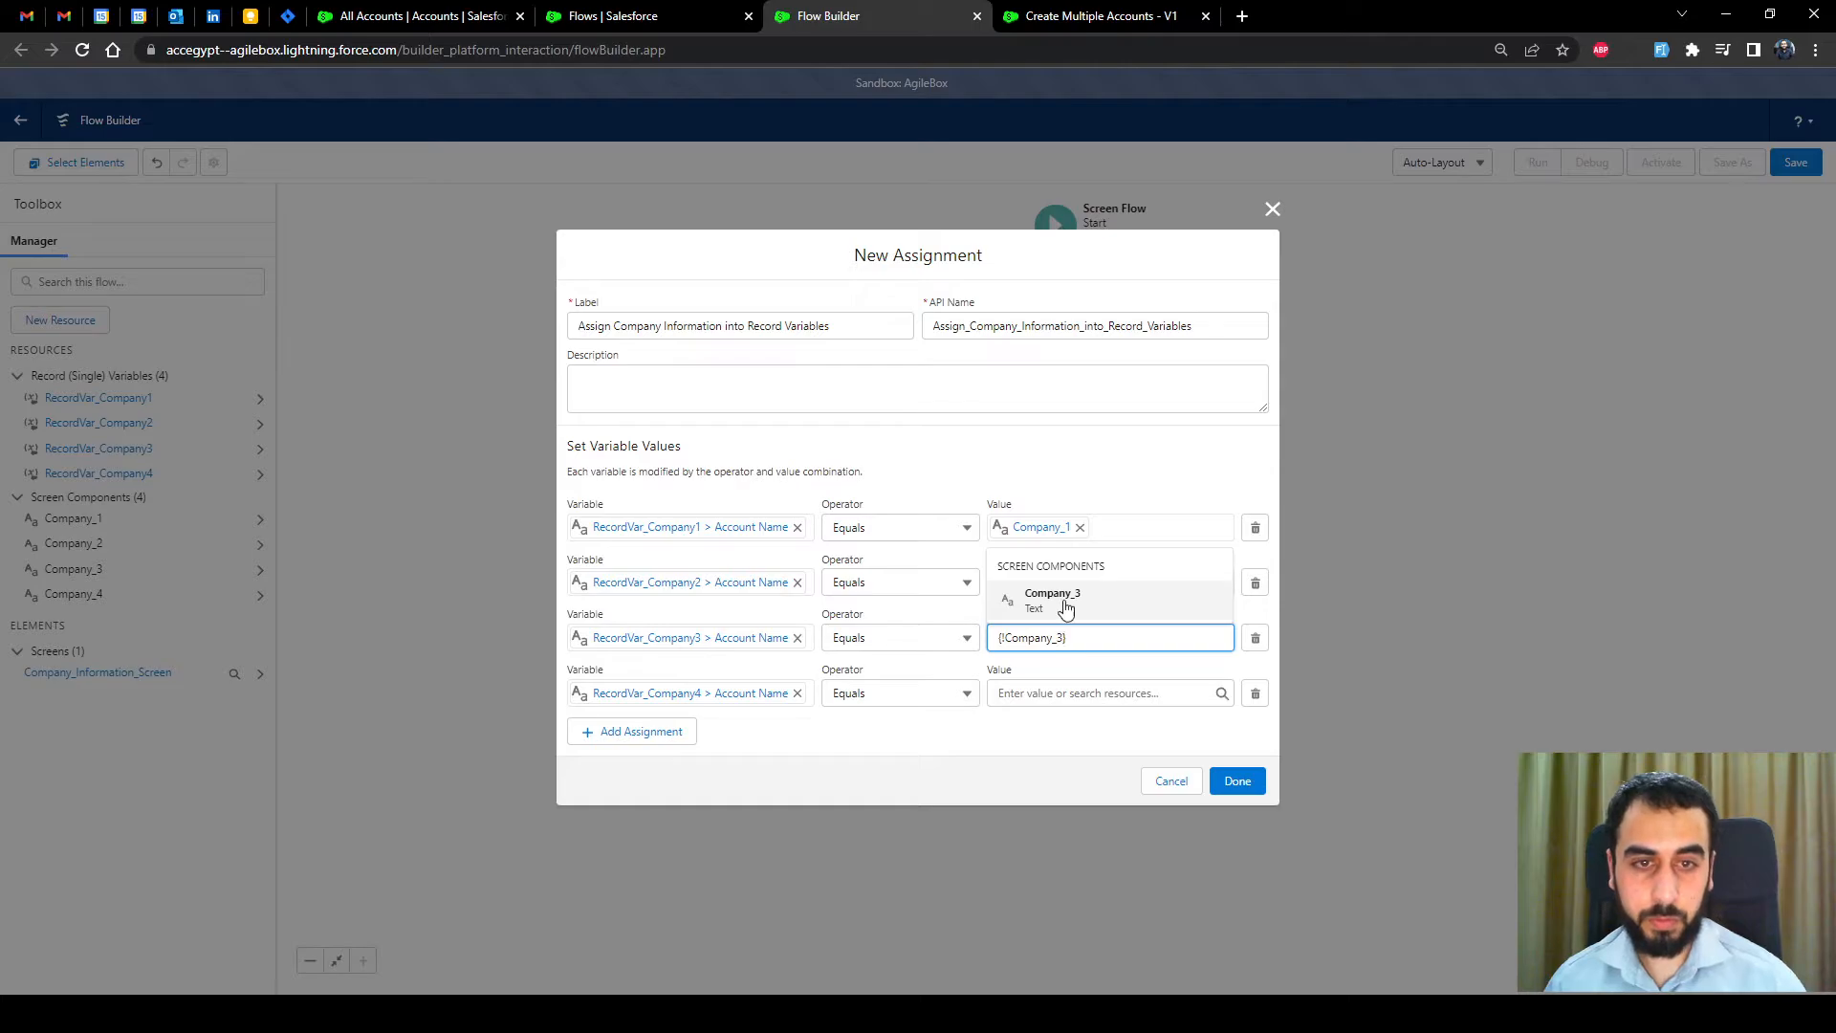
click(1067, 609)
click(1100, 692)
key(ctrl+v)
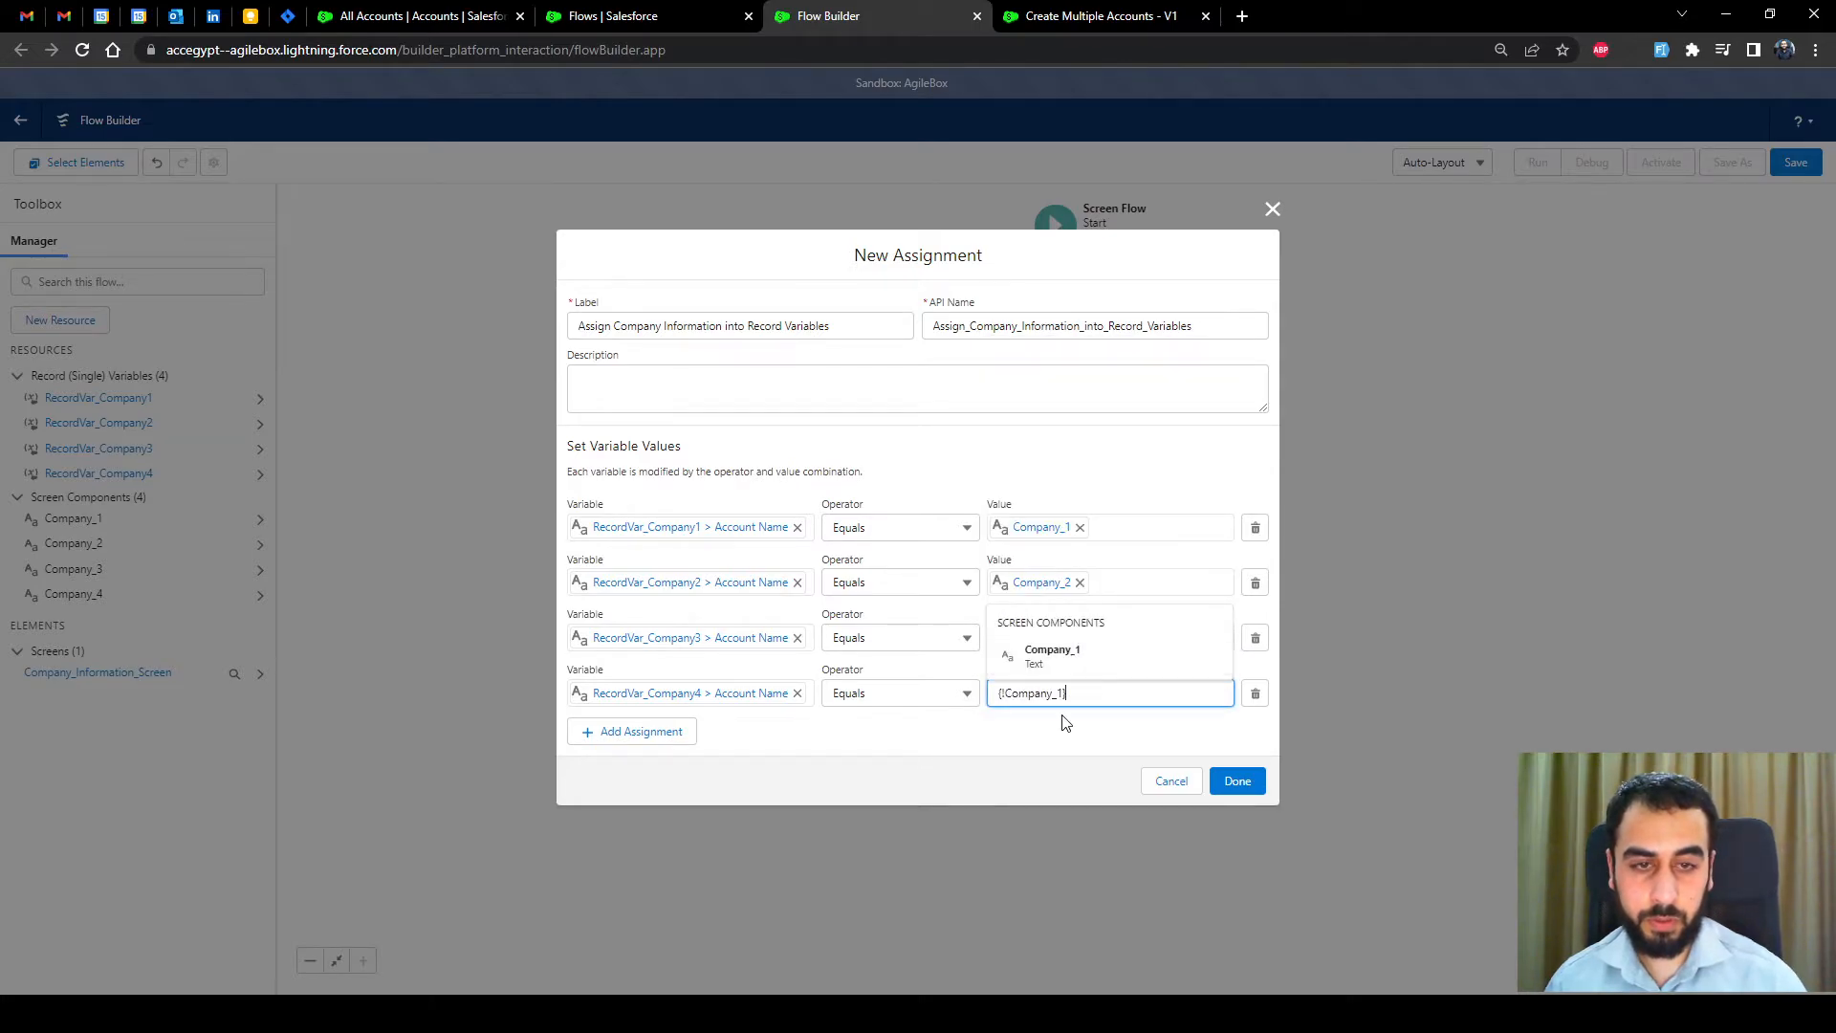
key(BackSpace)
key(BackSpace)
text(4})
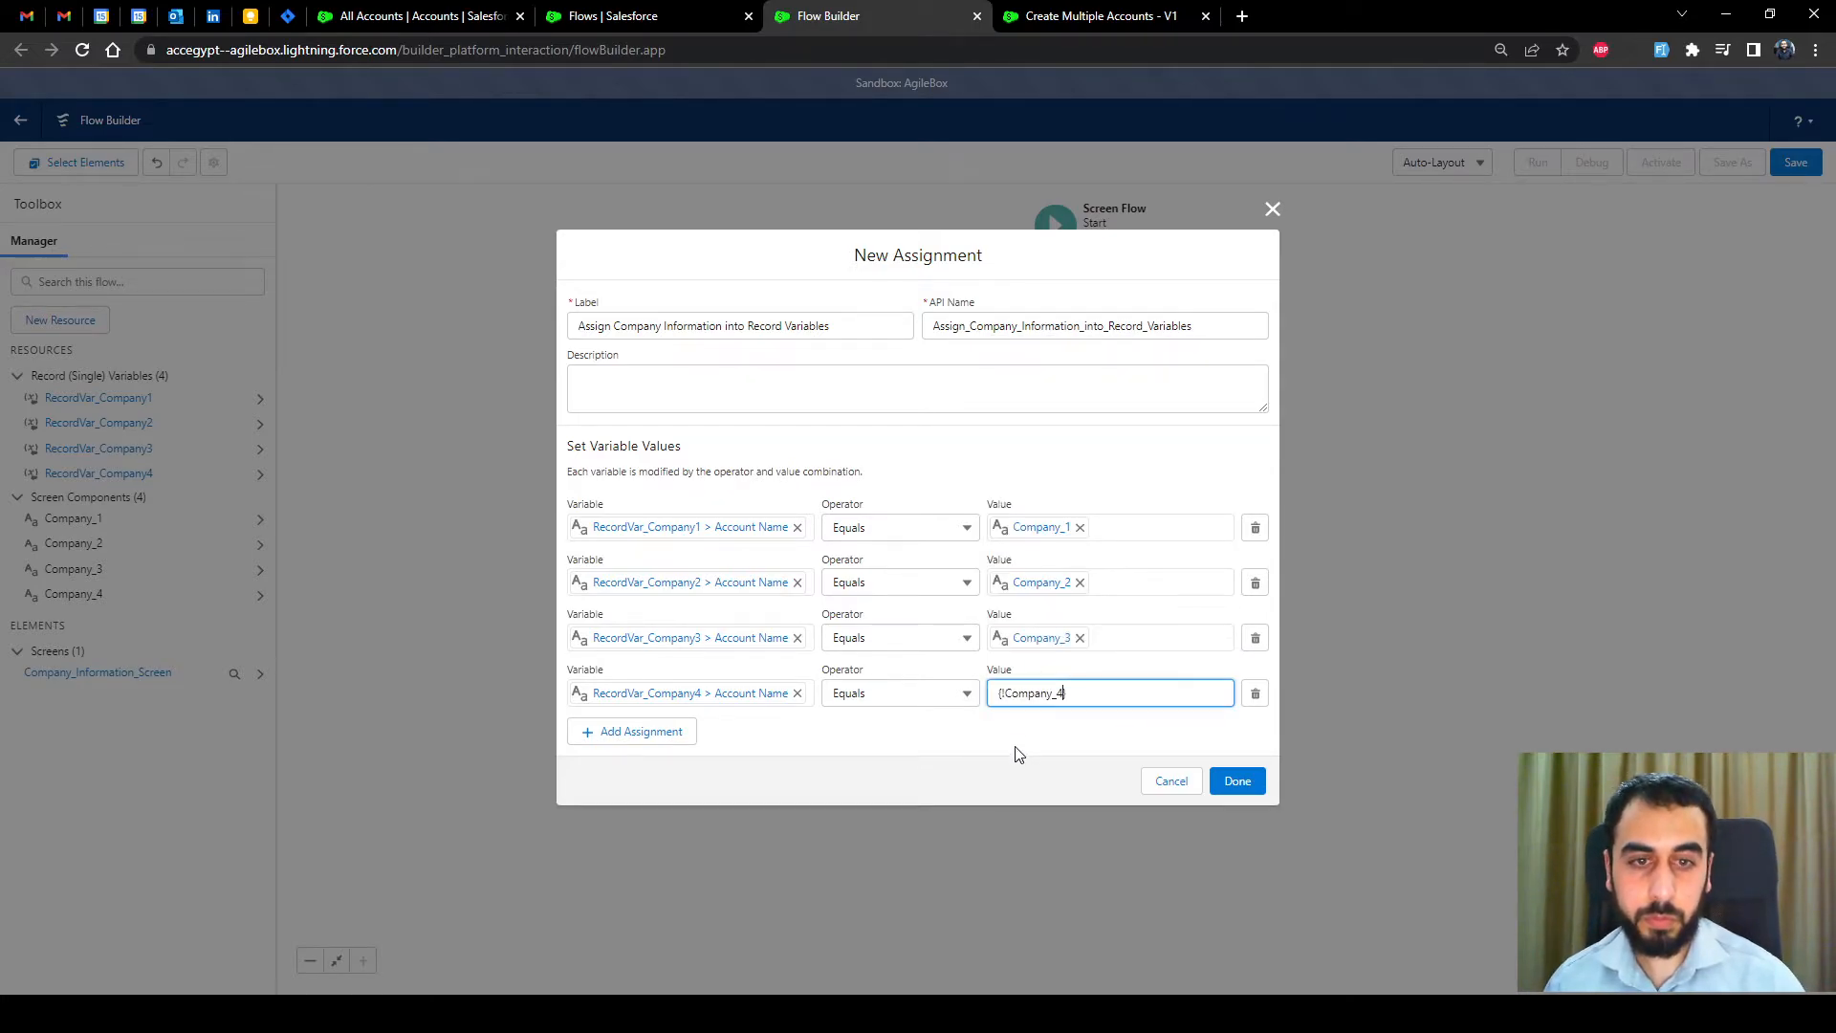
click(1226, 776)
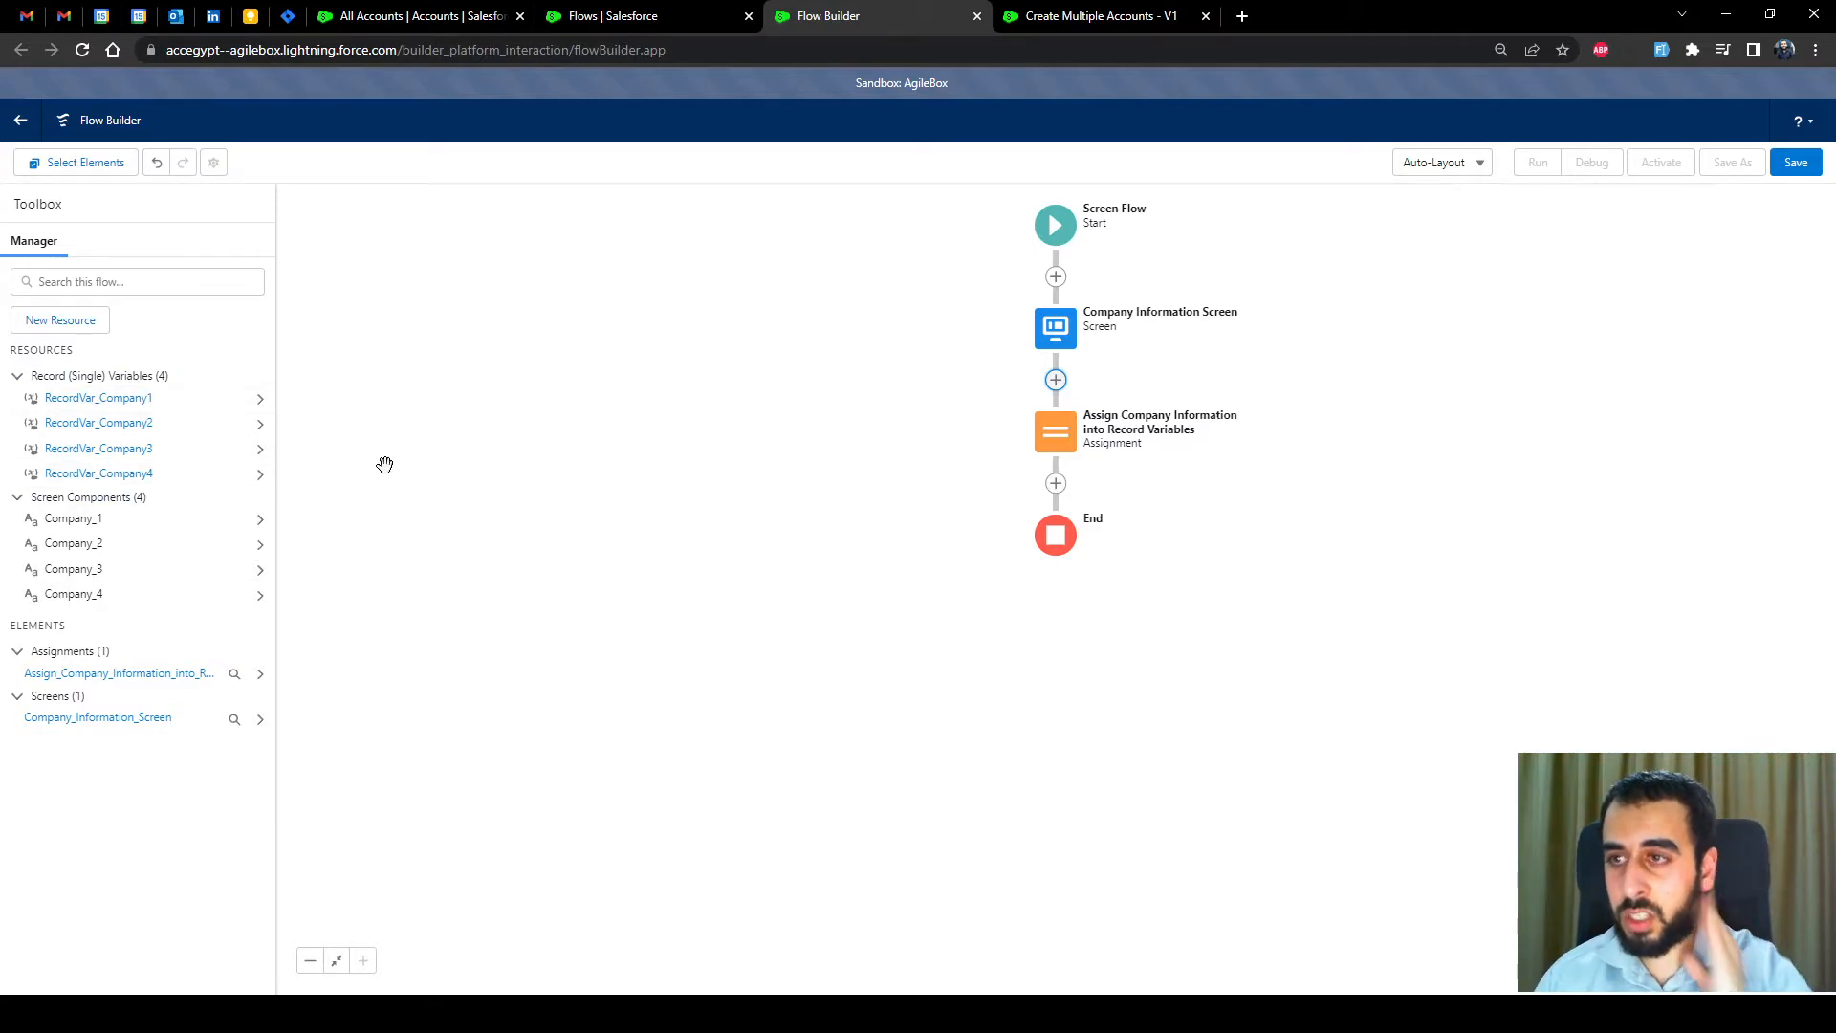
Start a new variable resource with data type Record that allows multiple values as a collection.
click(83, 330)
click(607, 463)
click(652, 483)
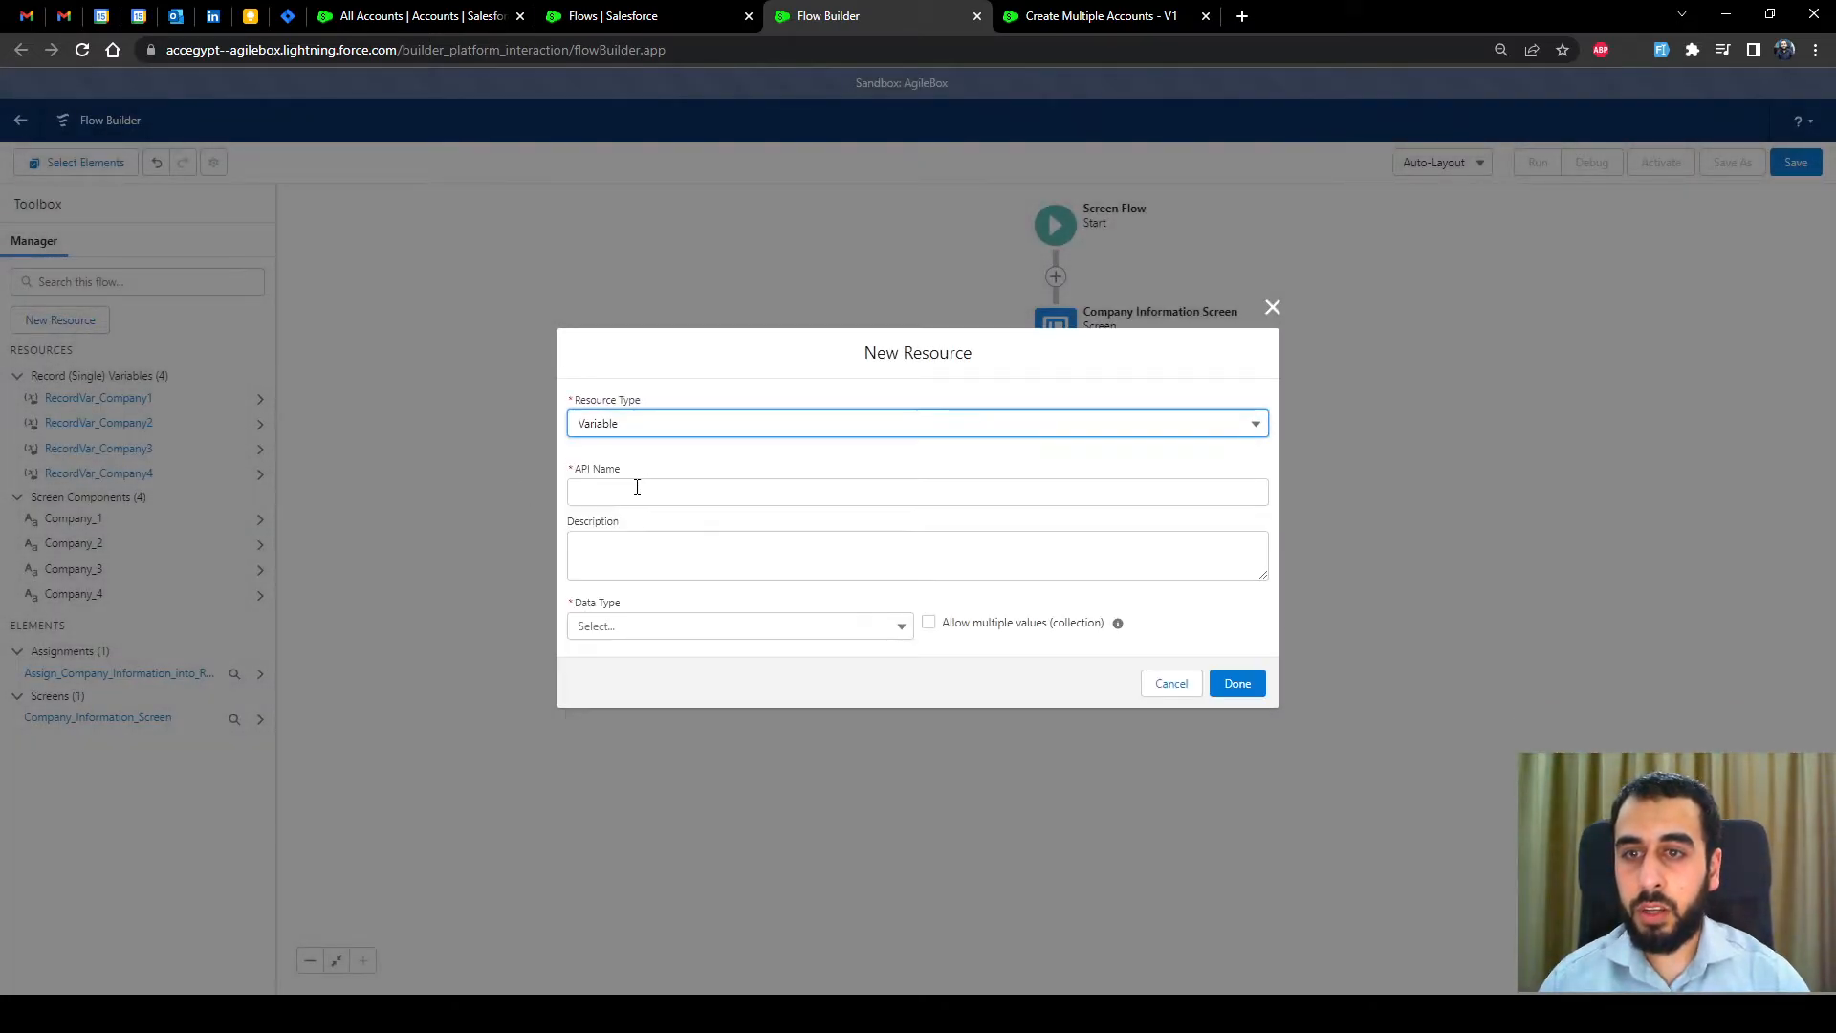
click(636, 489)
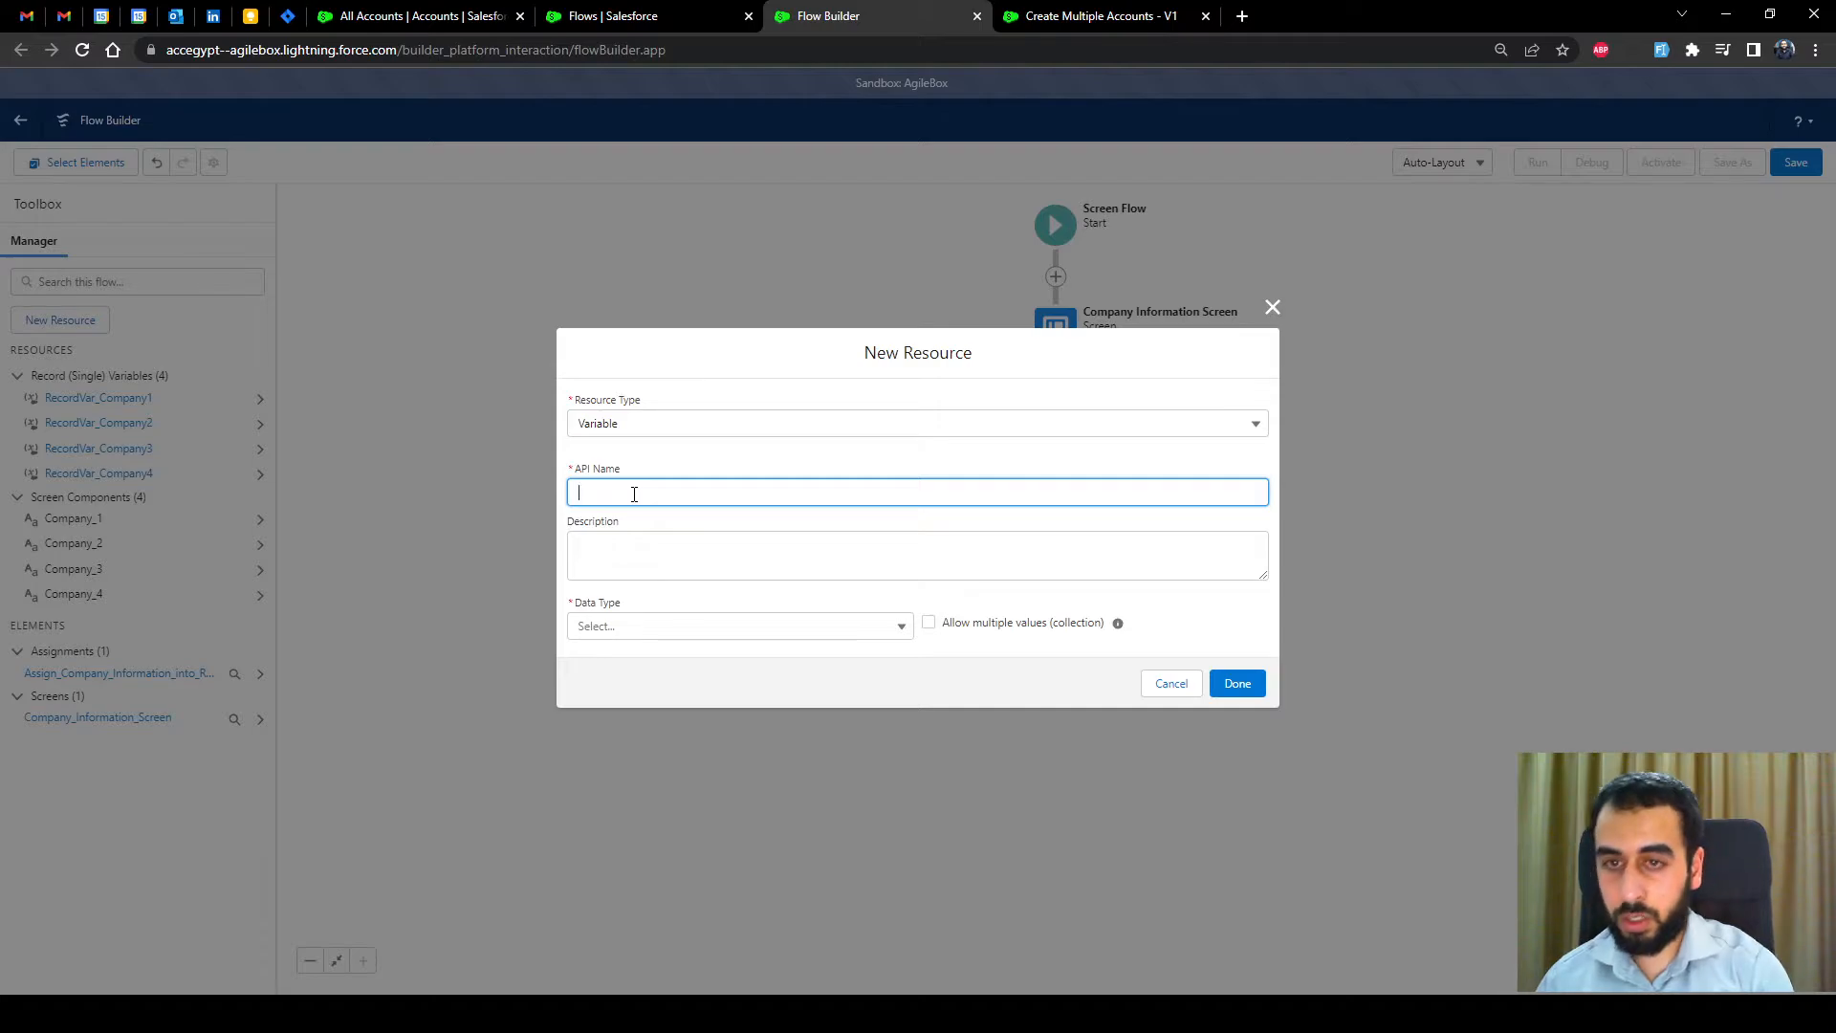
click(692, 626)
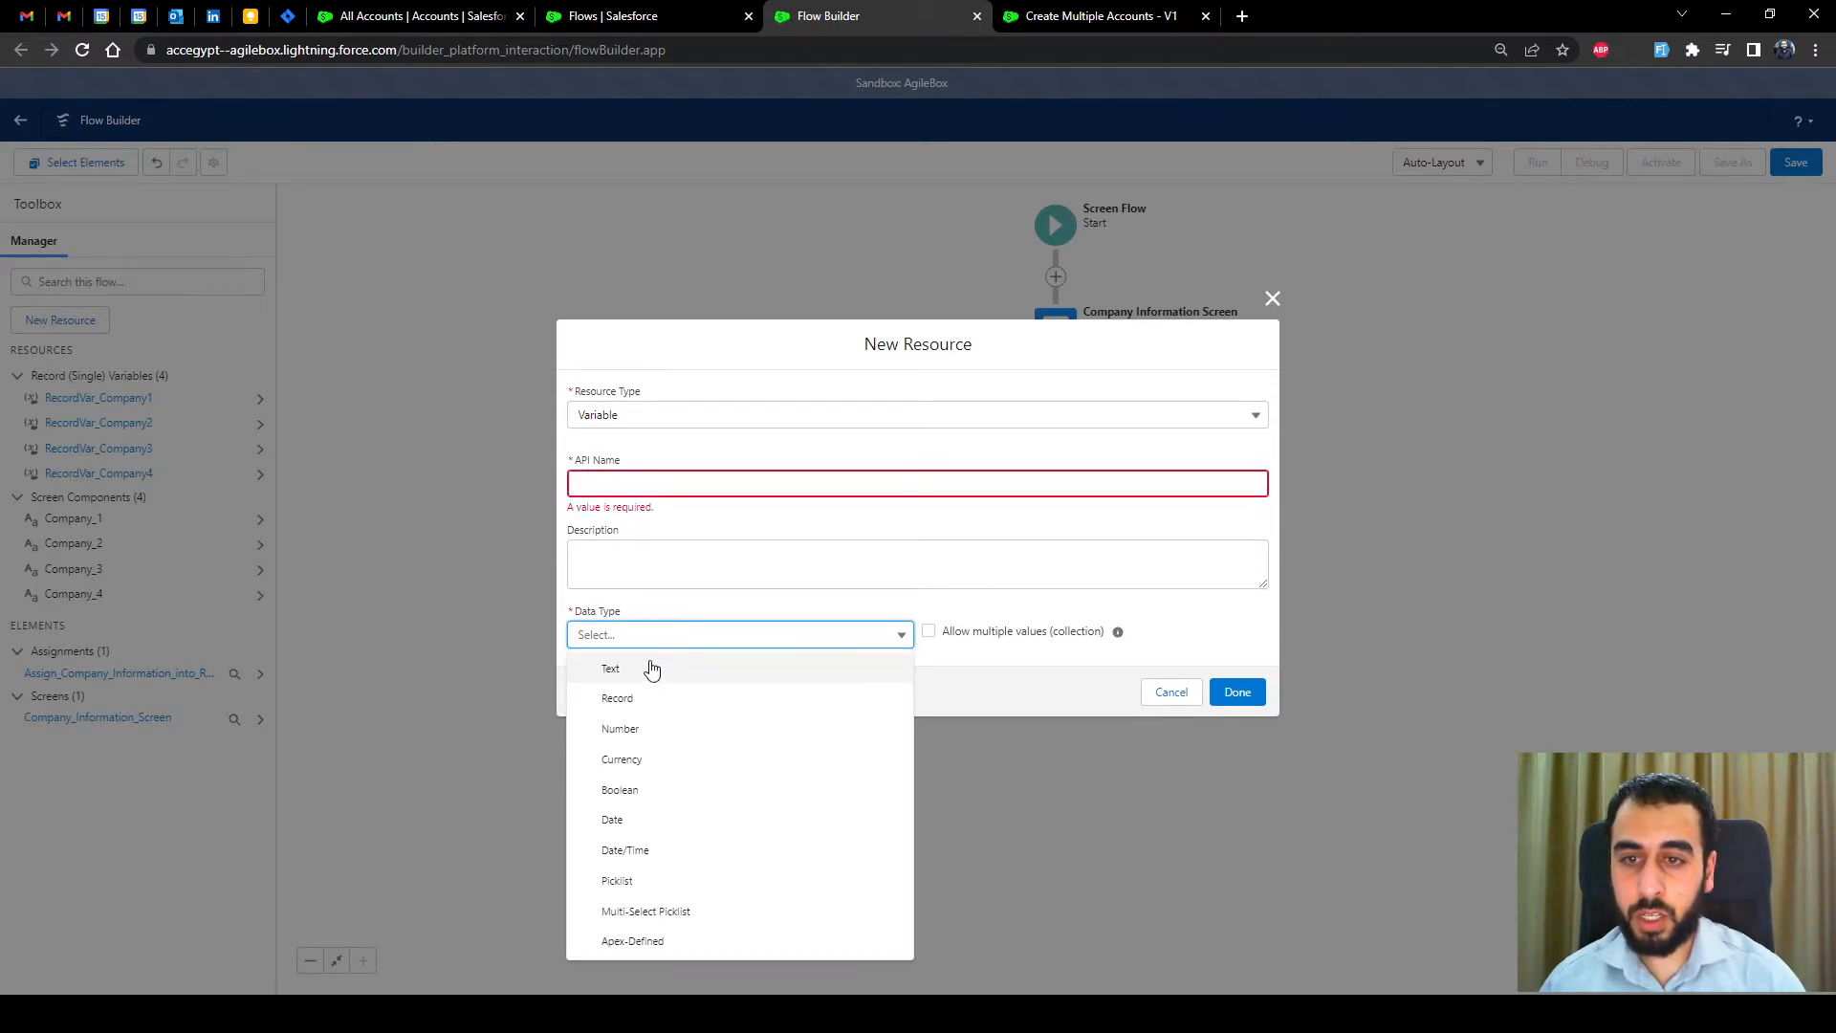
click(646, 699)
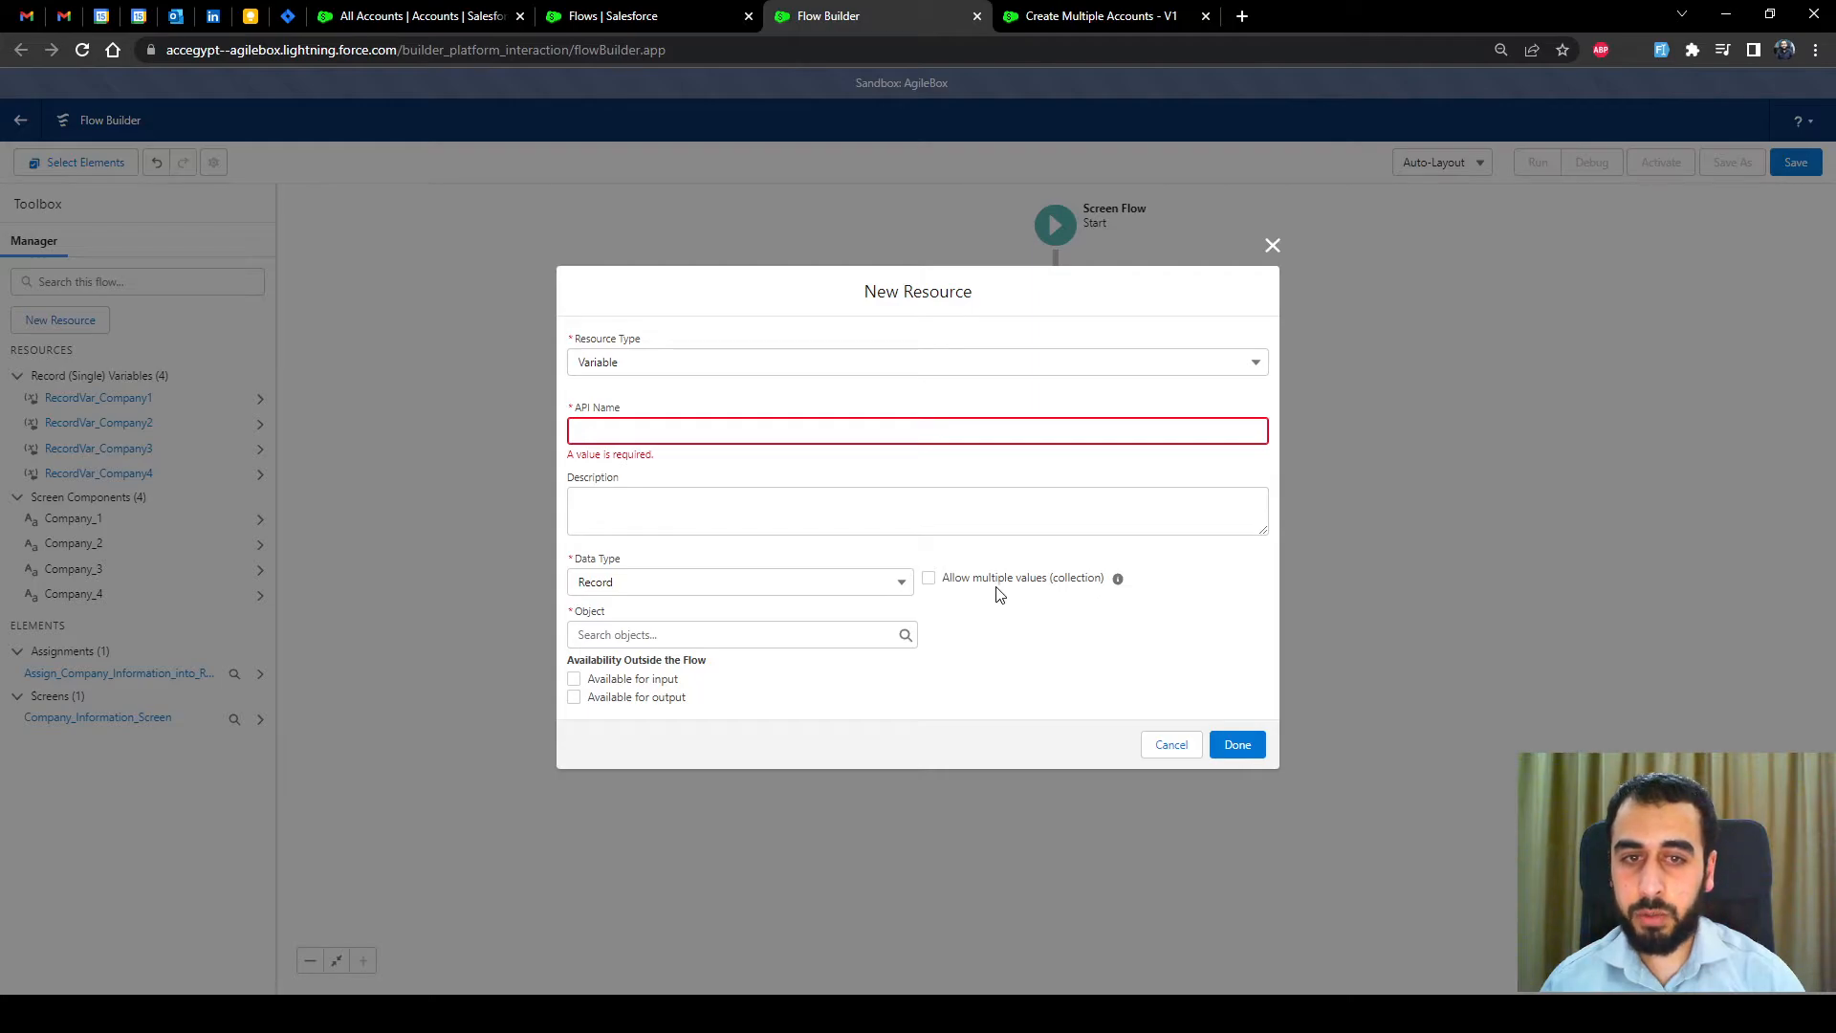
click(929, 579)
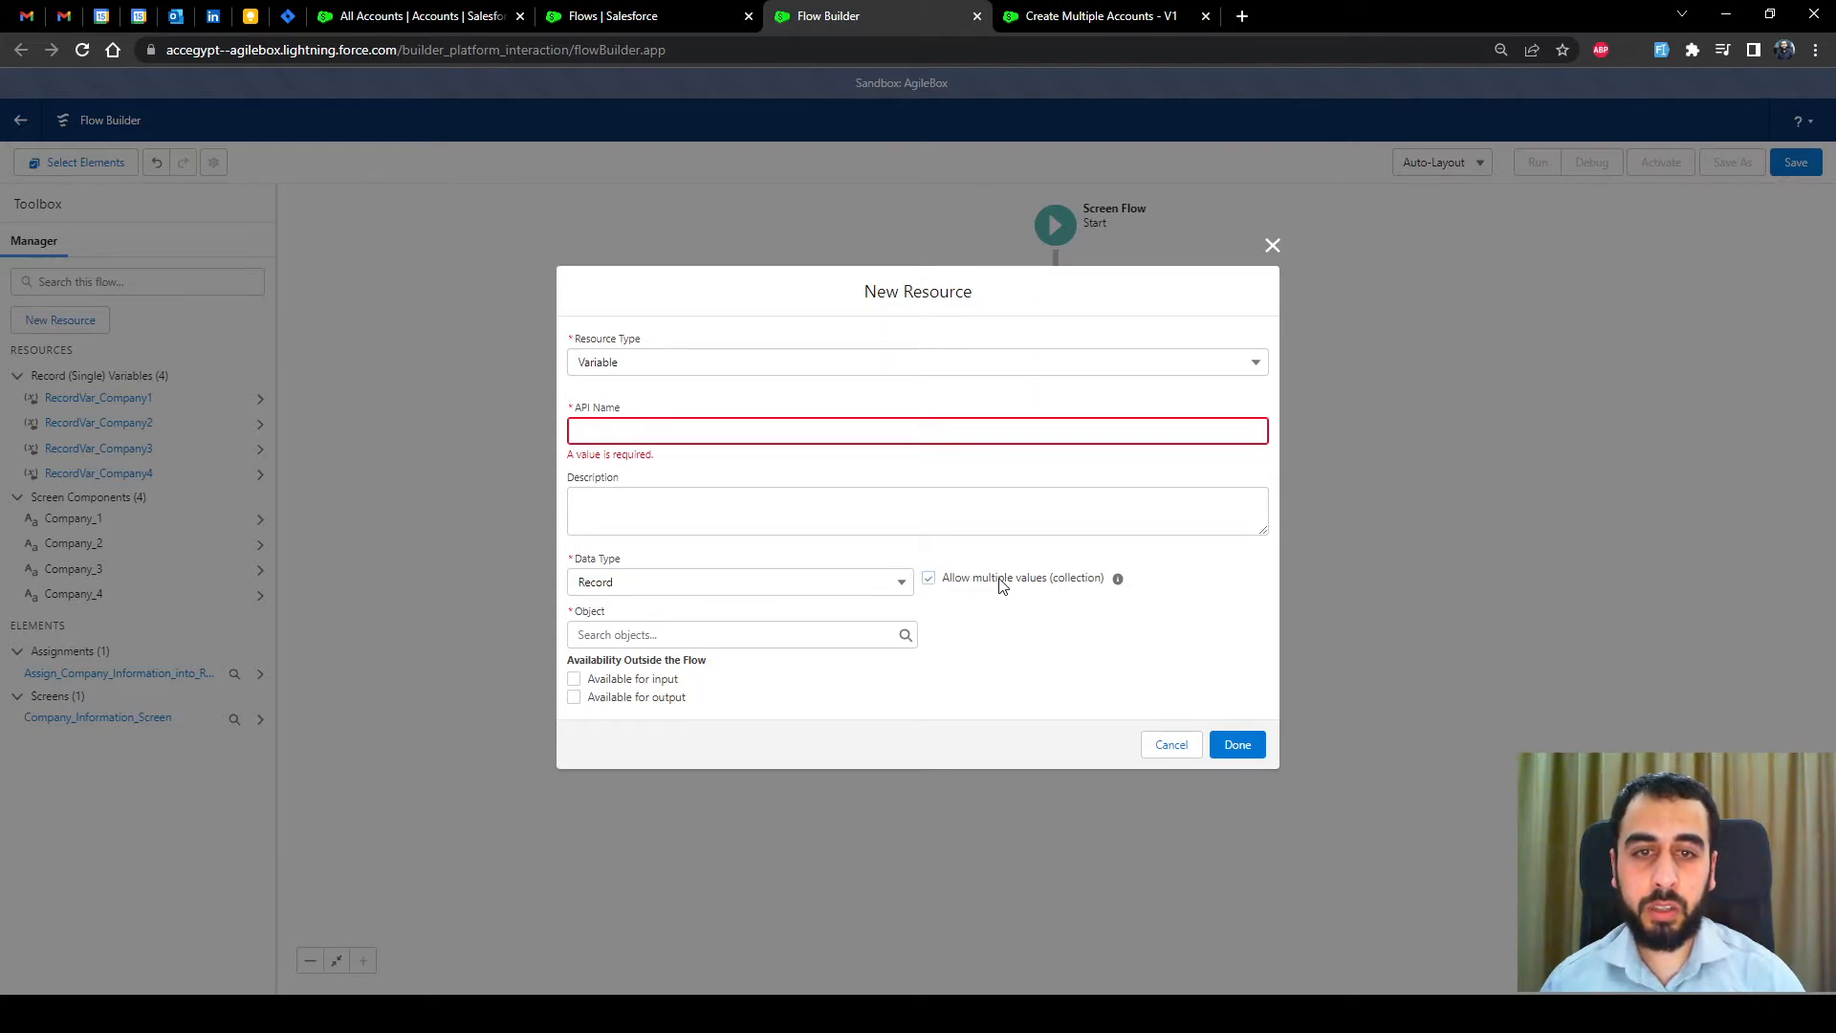
Set the collection variable's object to Account, name it CollectionVar_Companies, and finish the resource.
click(659, 633)
text(acc)
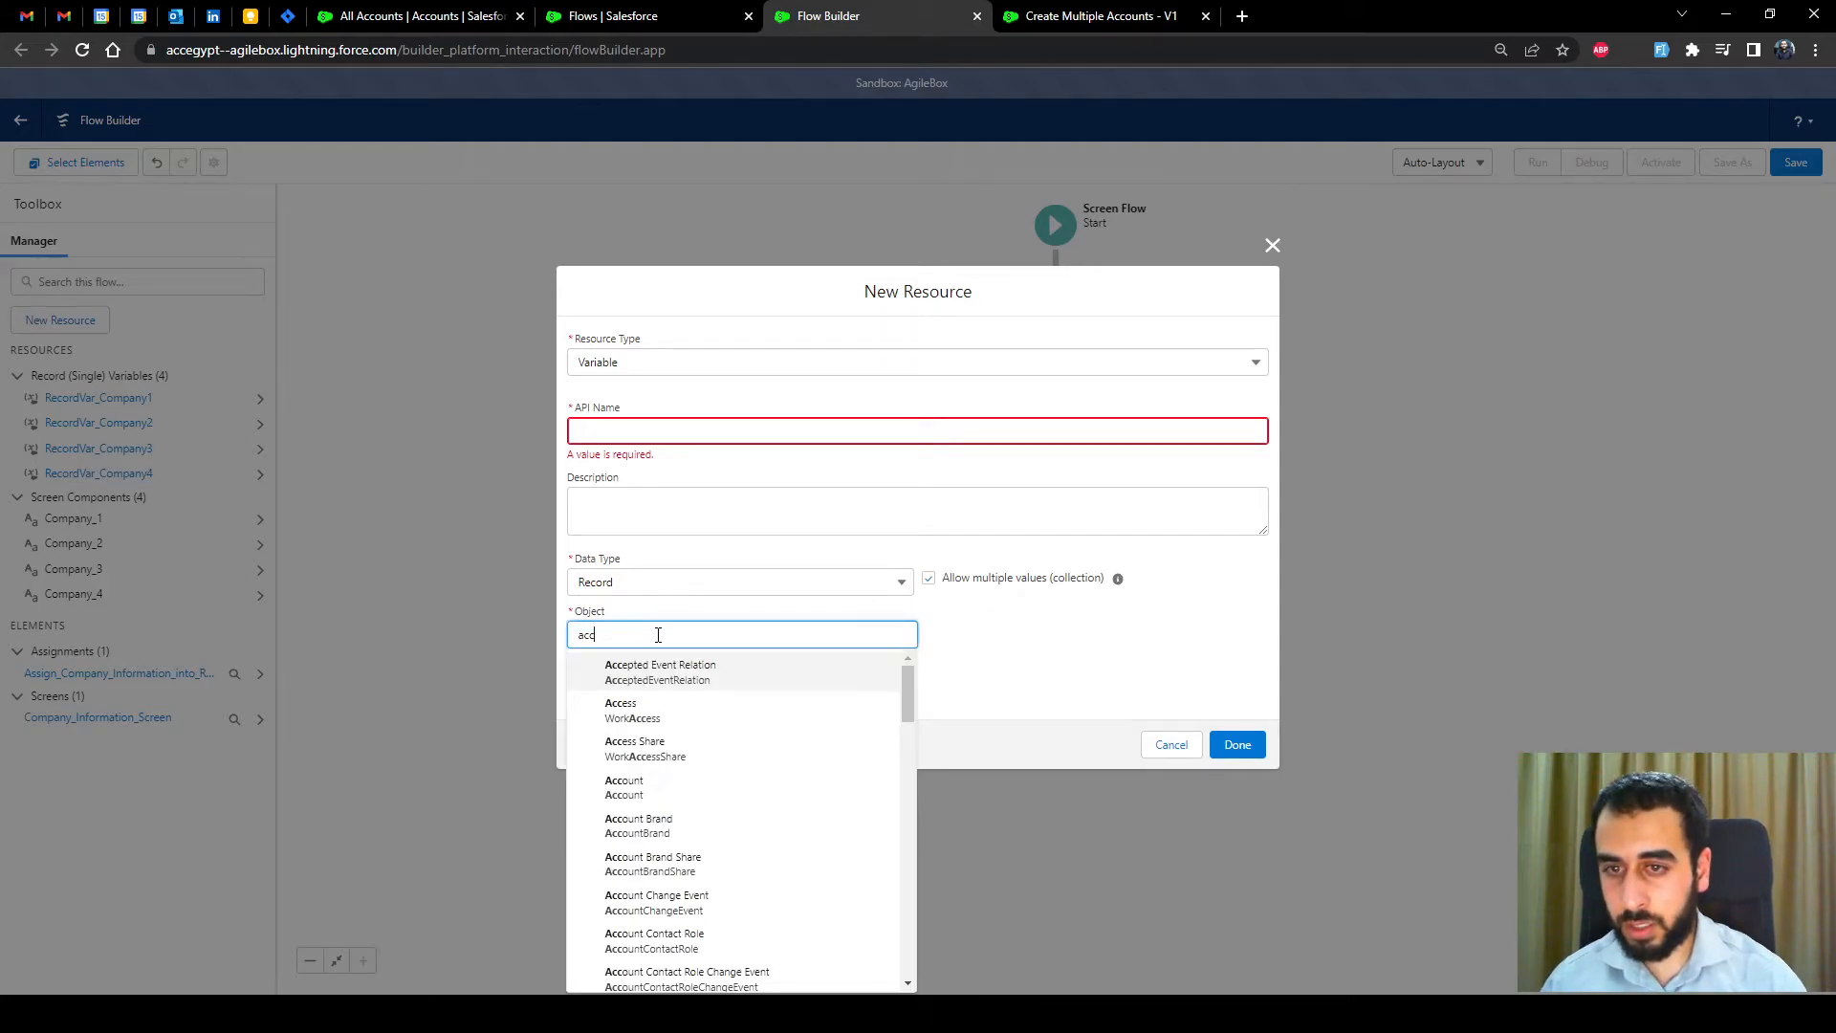
click(675, 797)
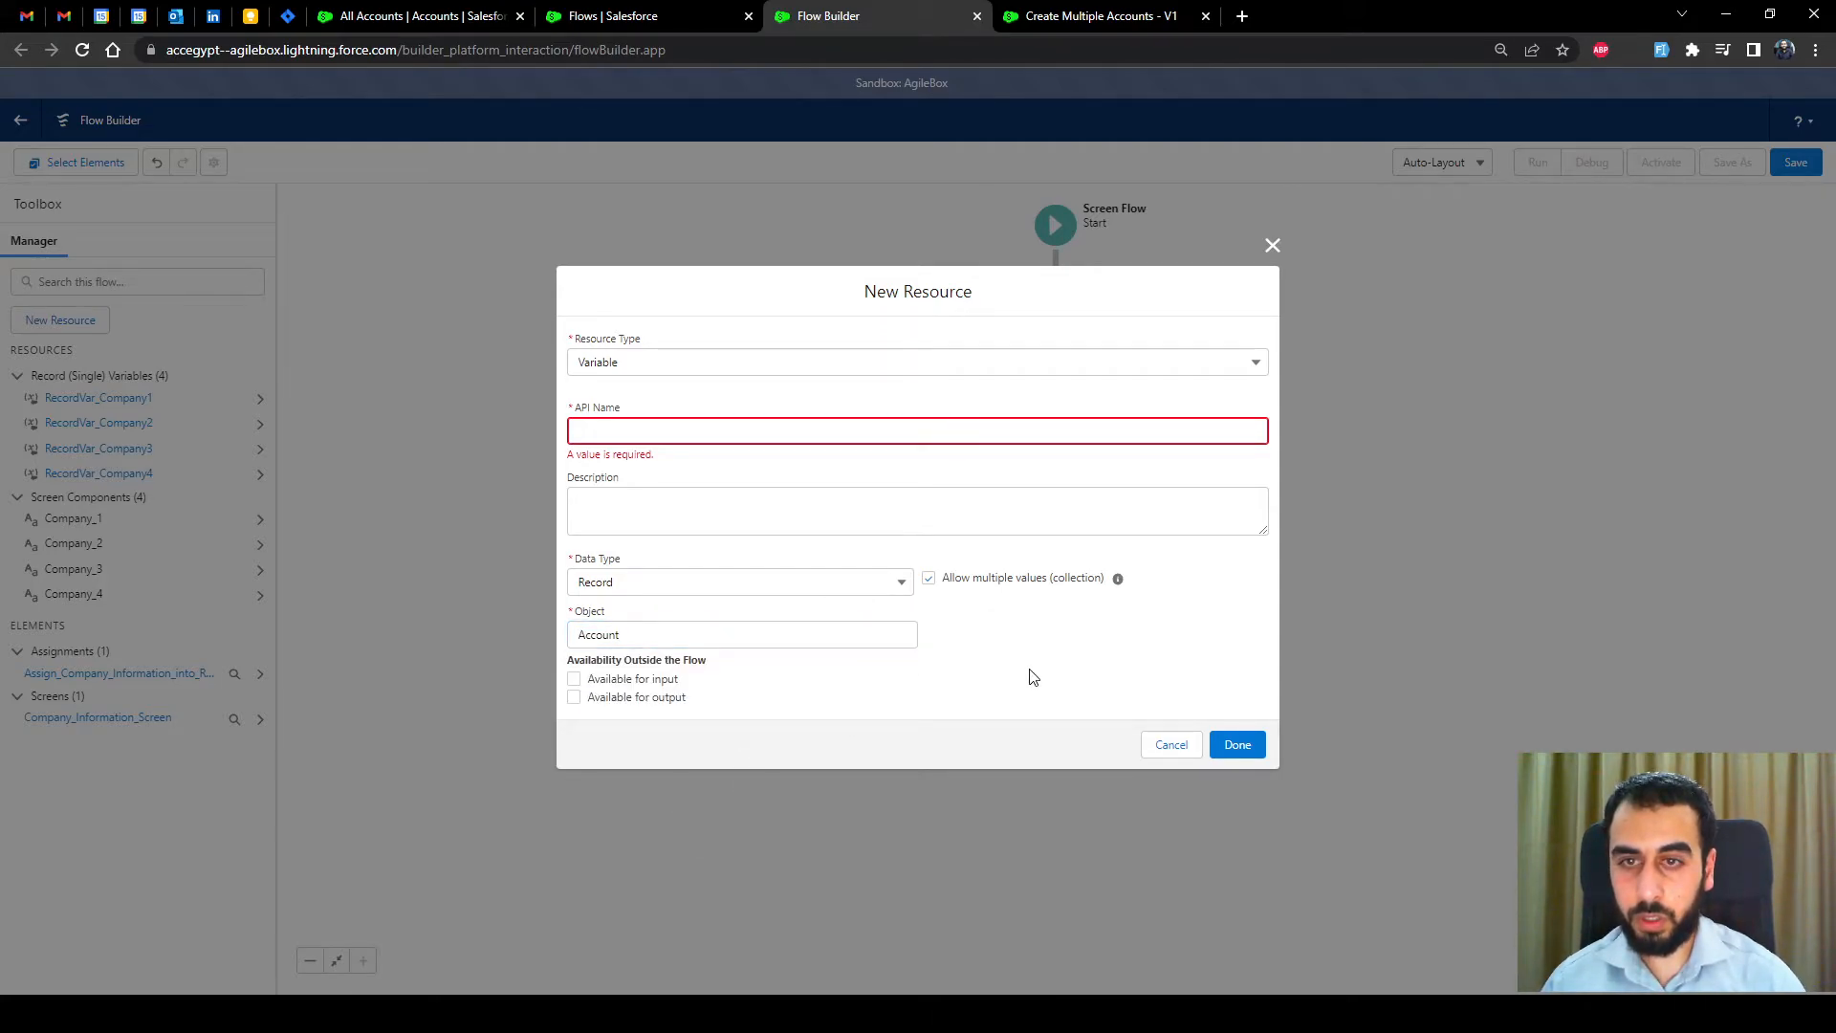
click(649, 435)
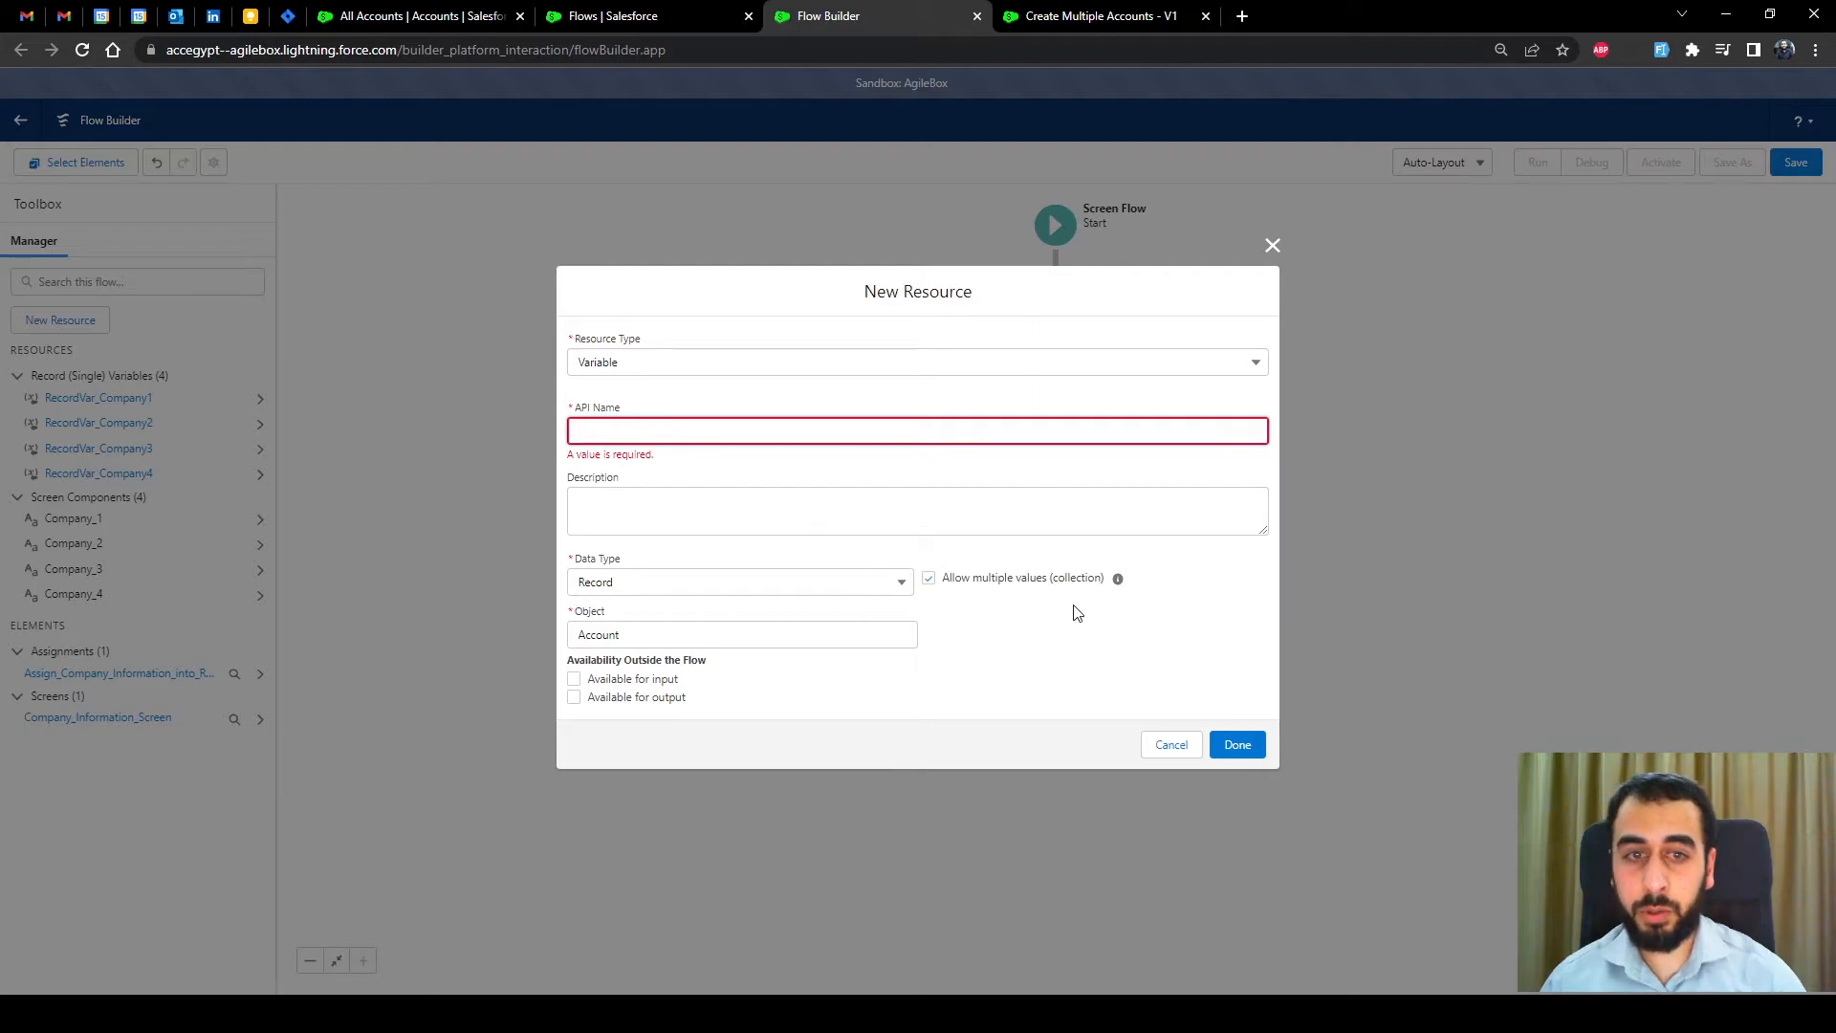
click(670, 430)
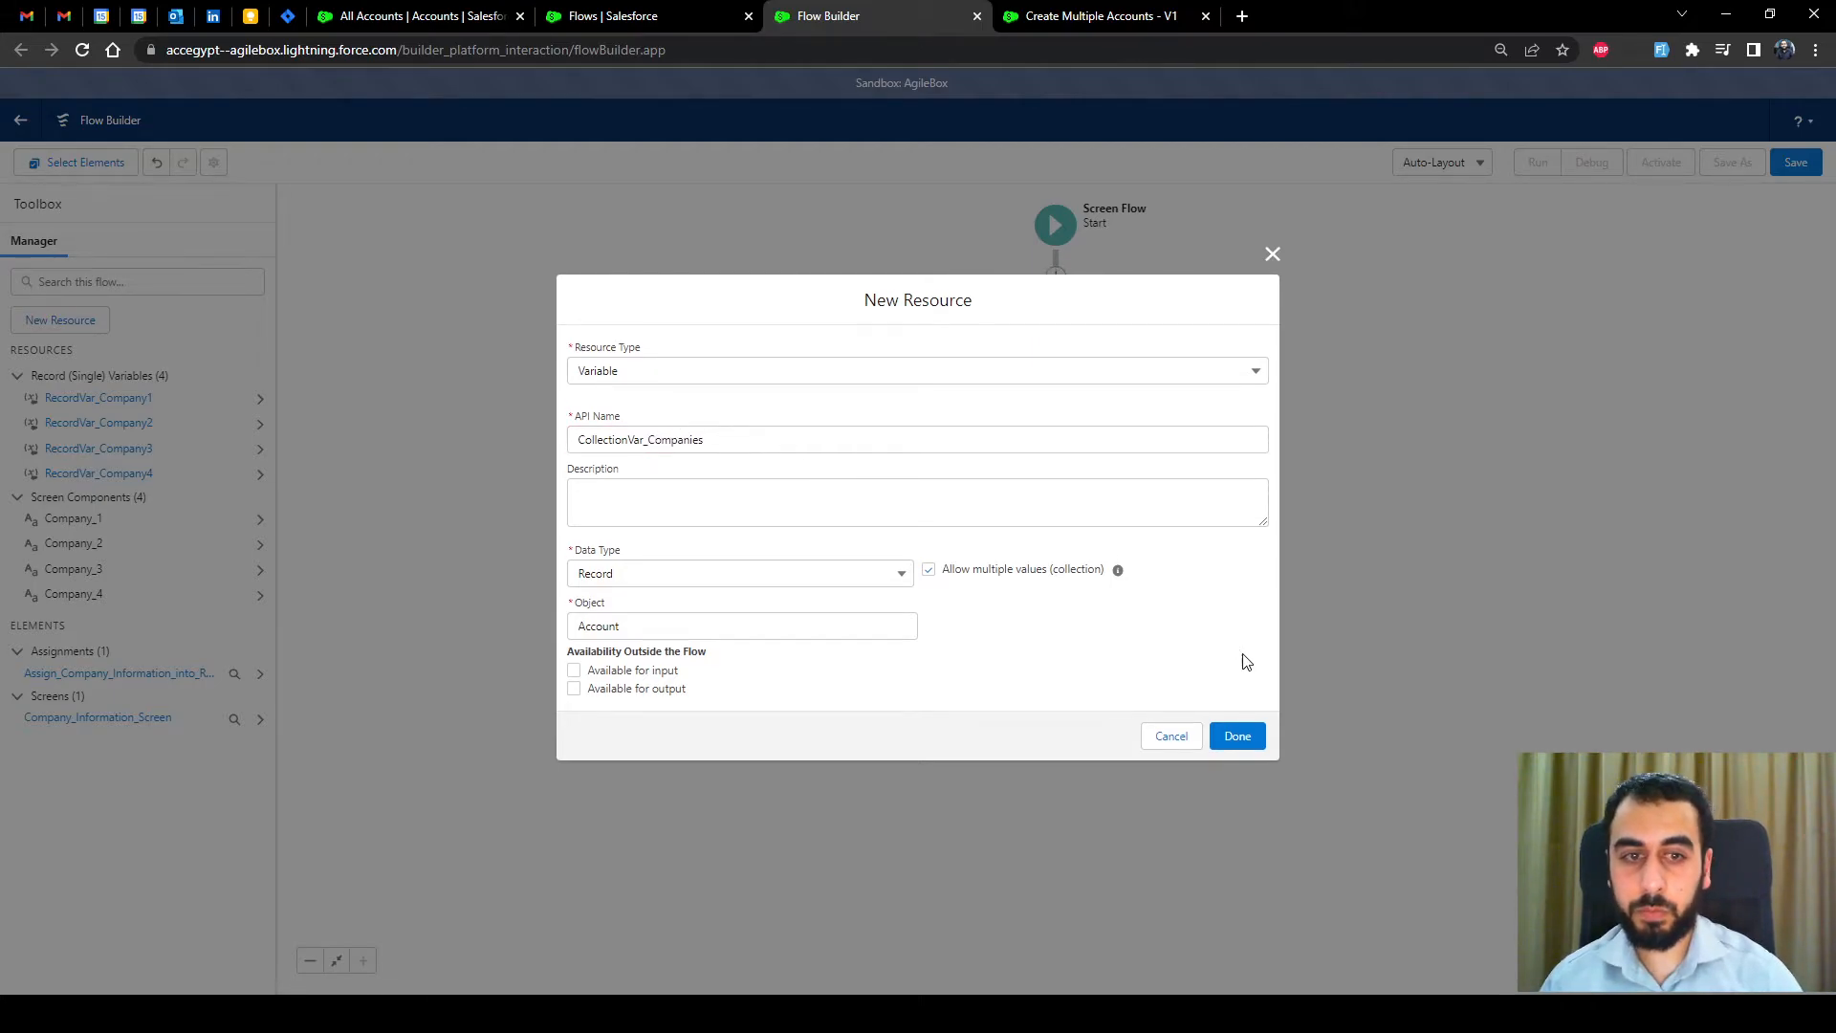
click(1241, 747)
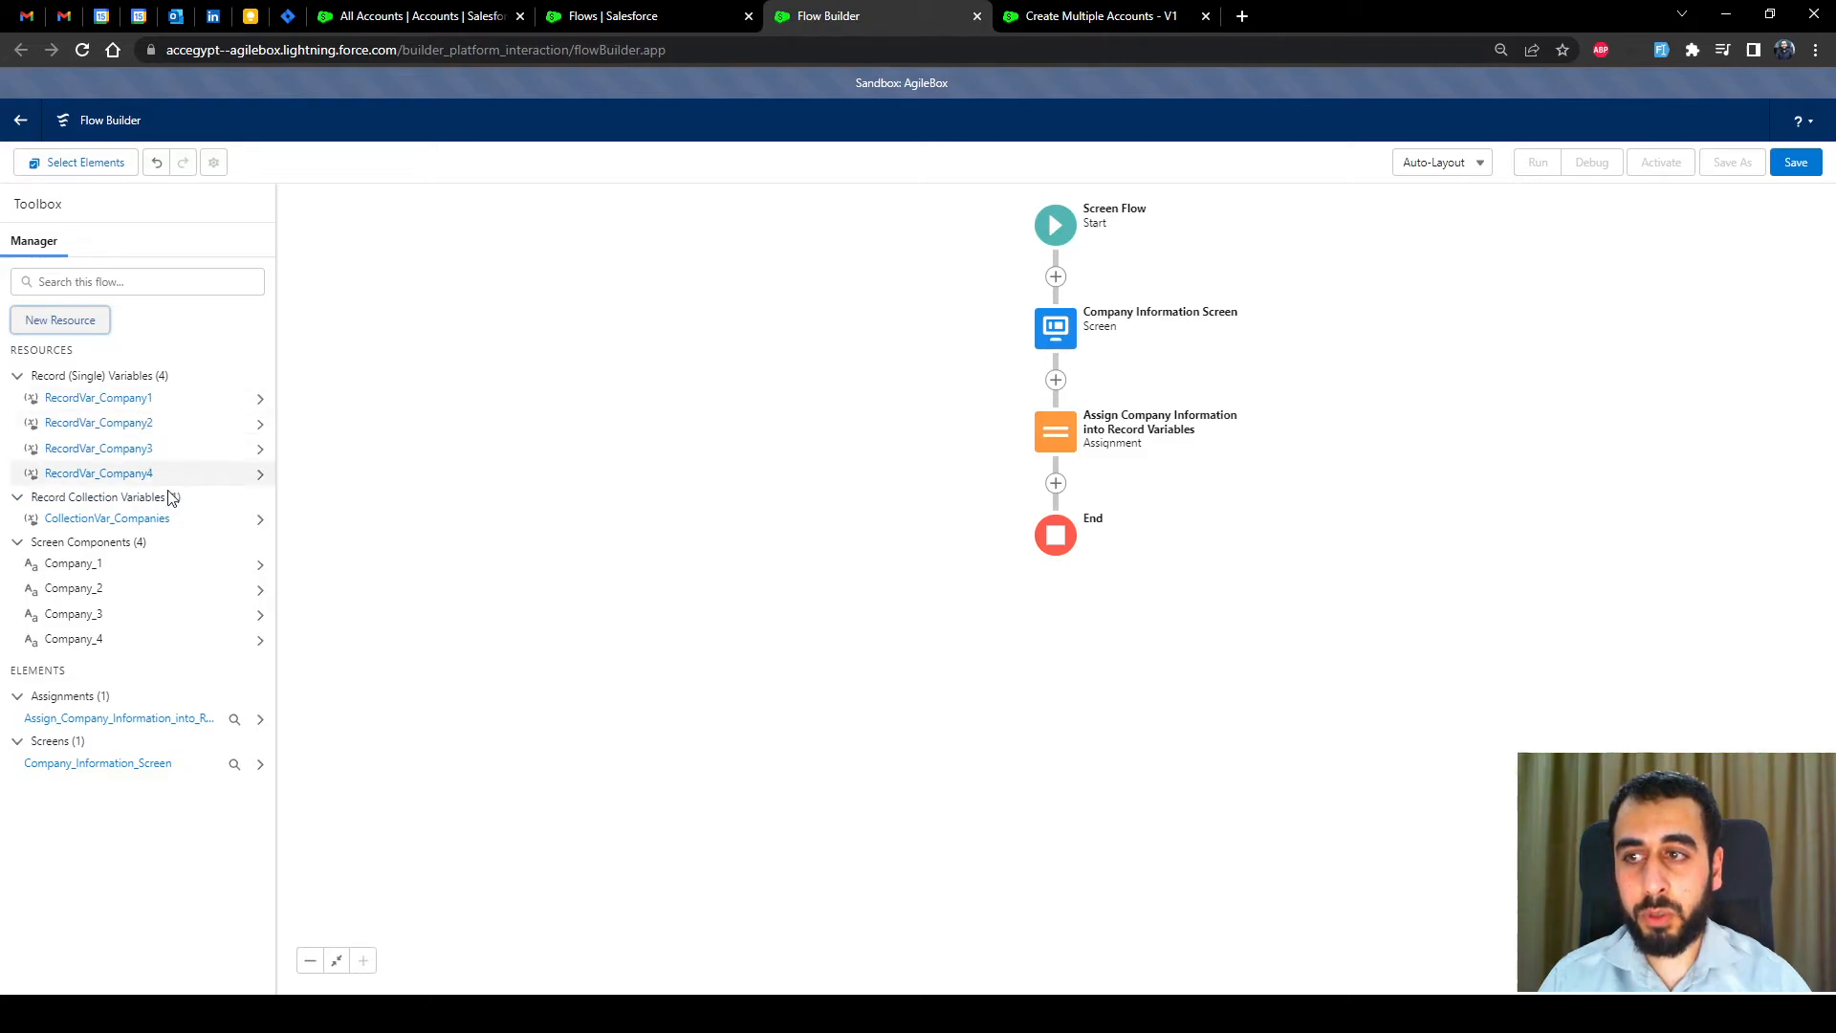
Add an Assignment element before the flow's end, labelled "Add RecordVar to CollectionVar".
click(1055, 483)
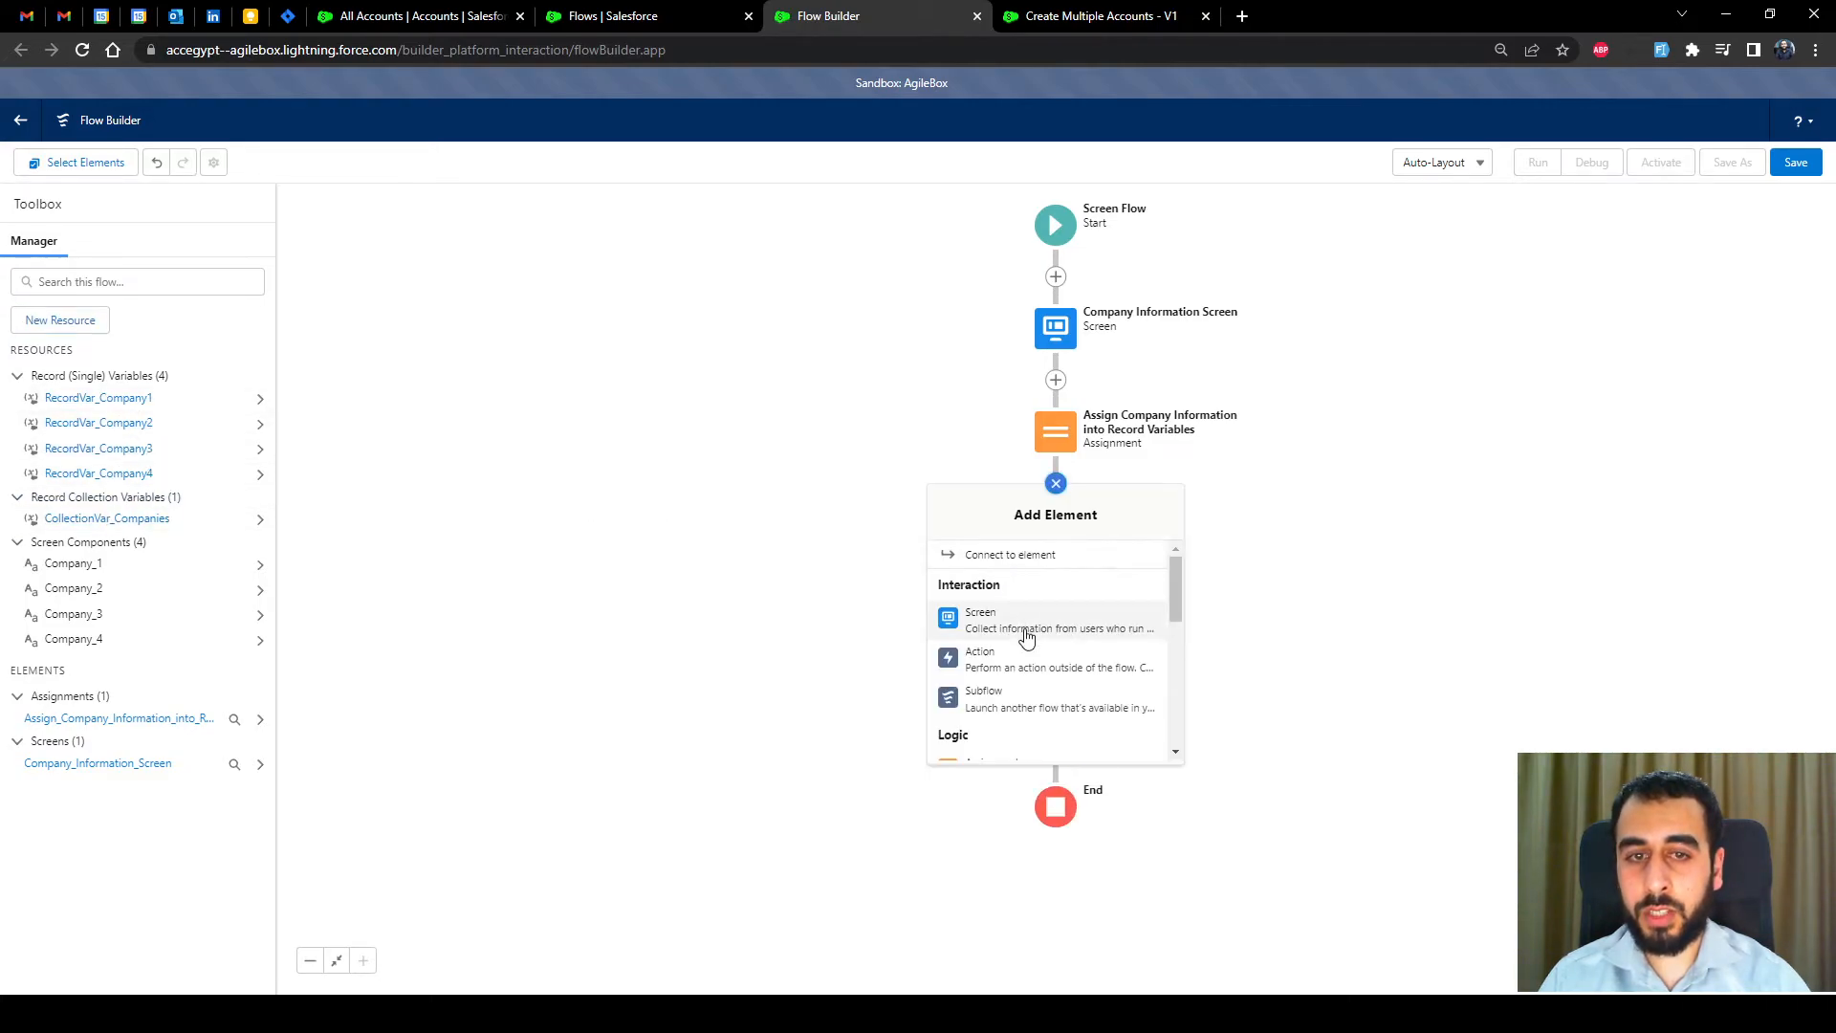
scroll(1026, 636, down, 1)
click(1006, 665)
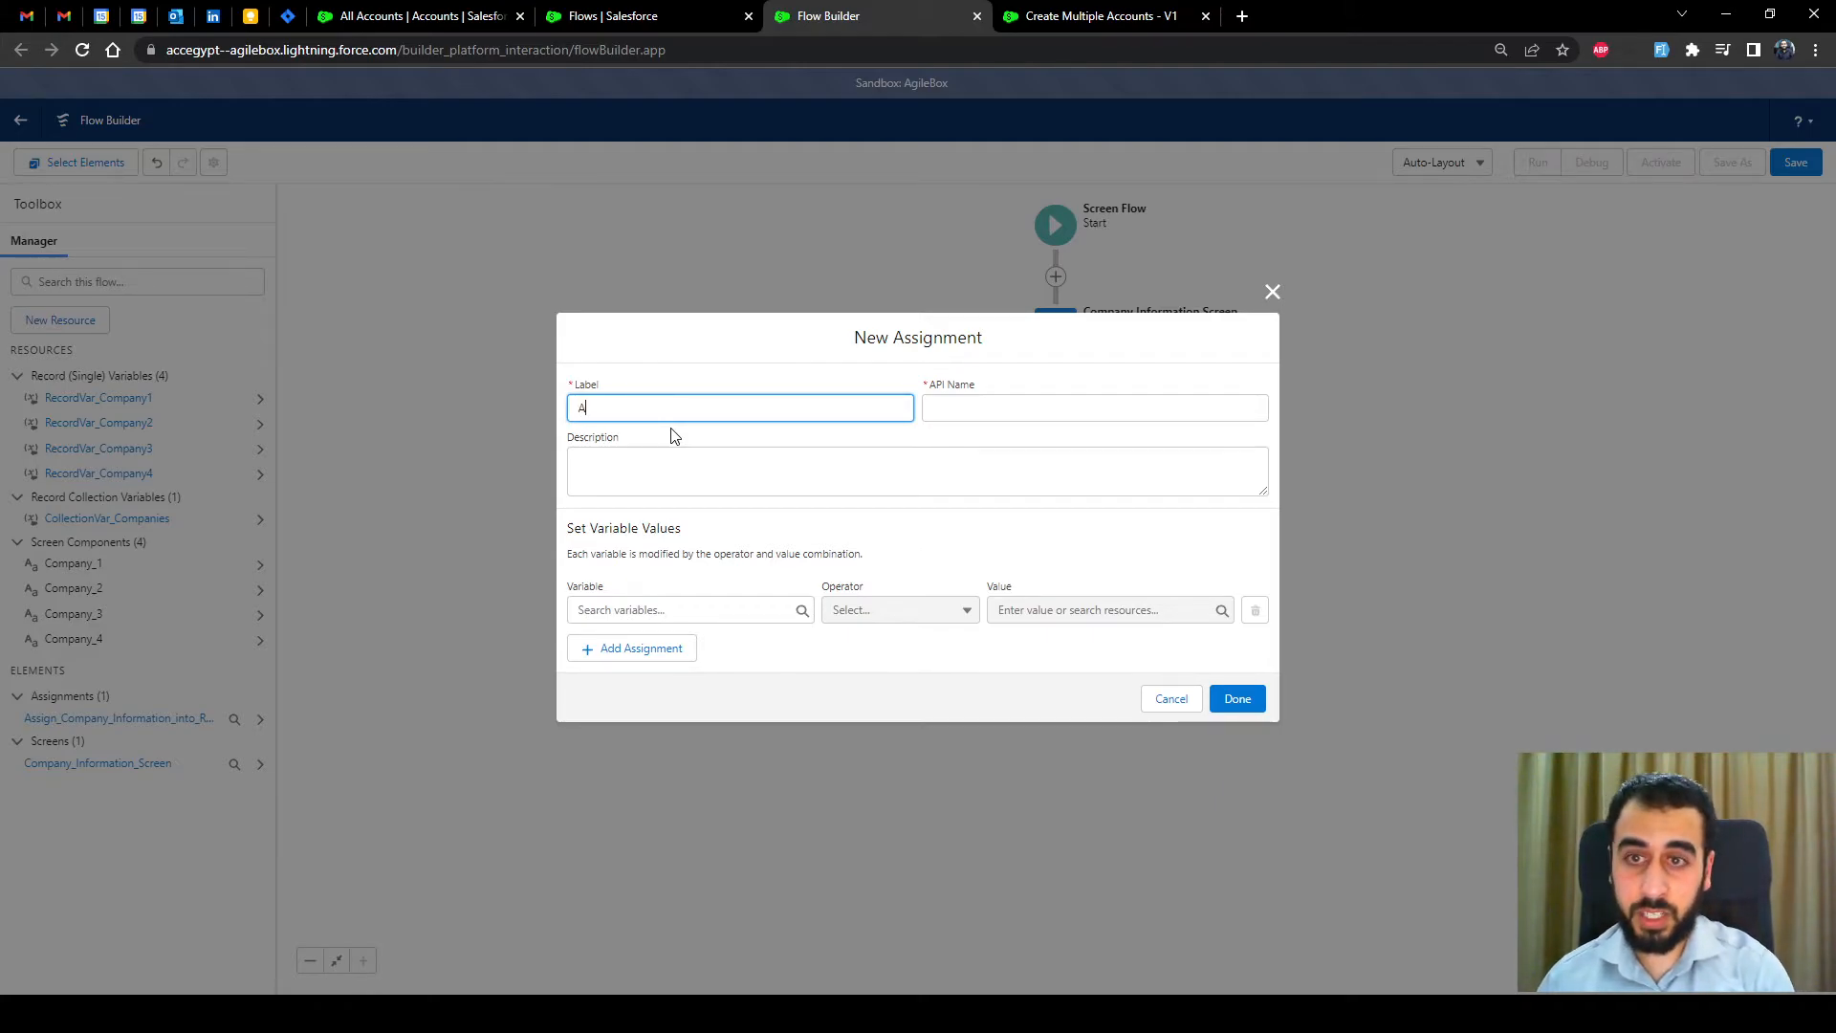
text(Add )
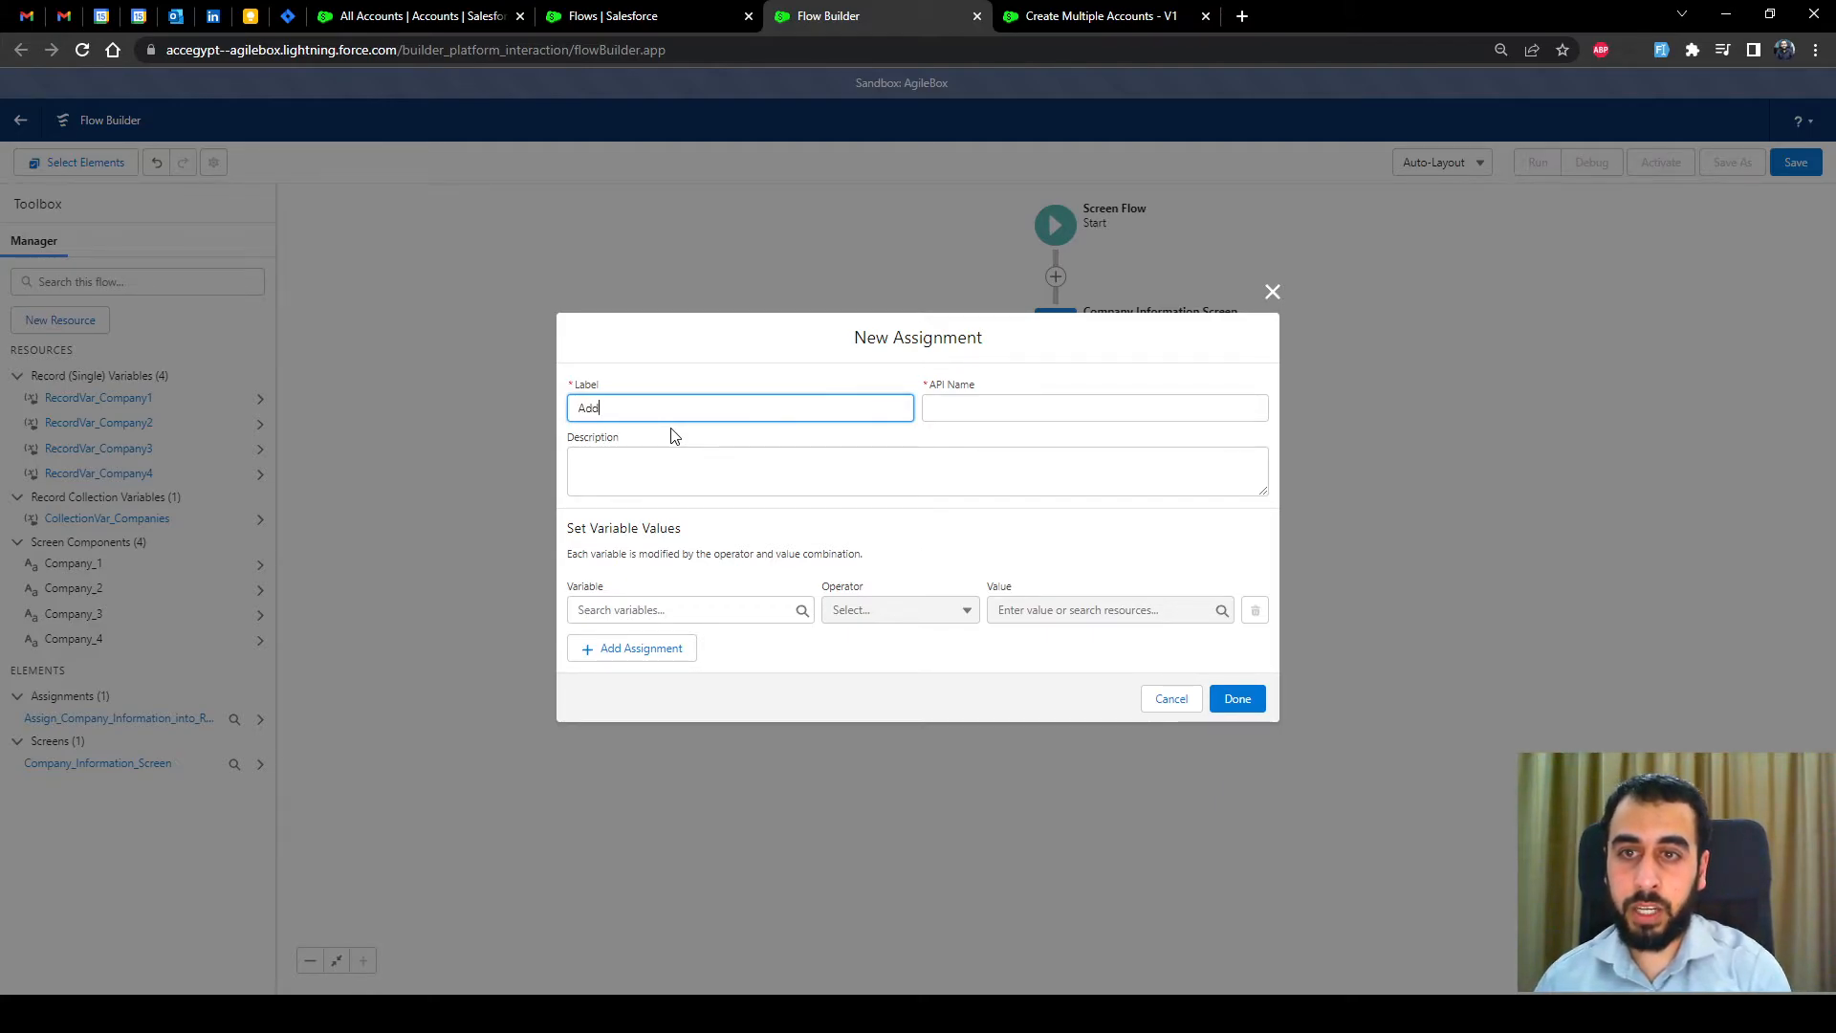
text(Recor)
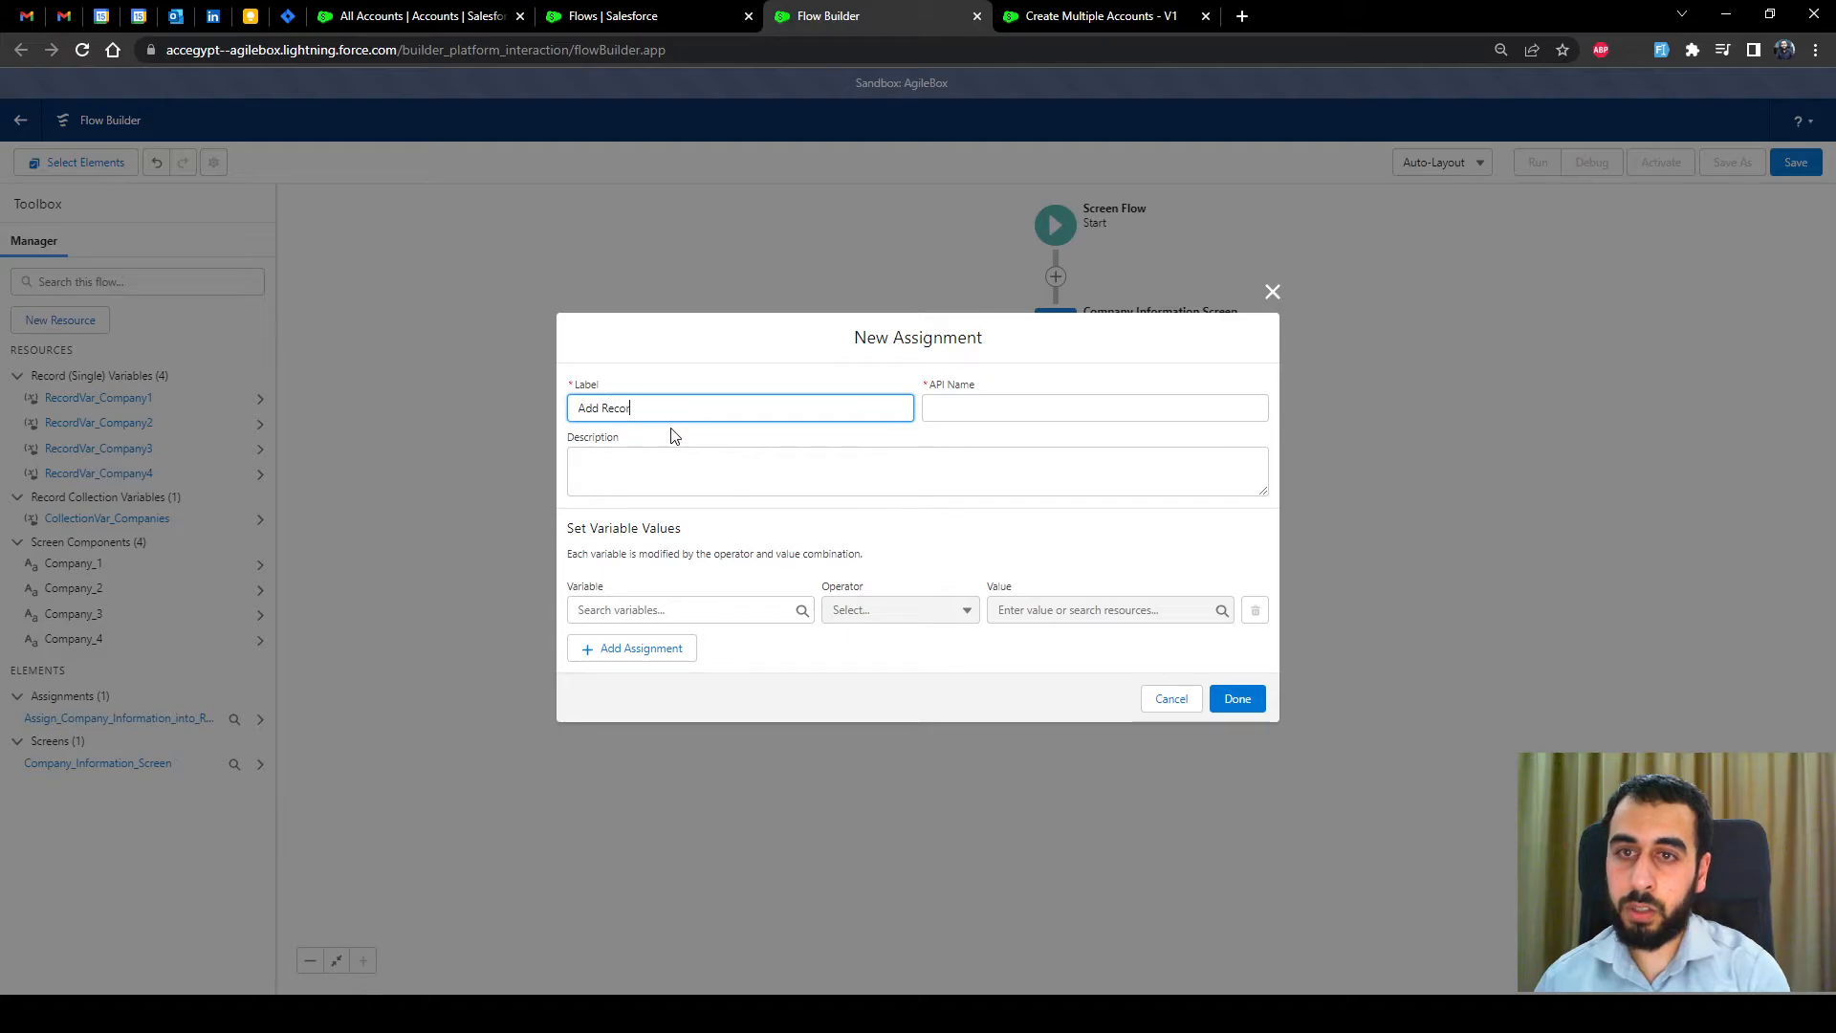
text(dVar to Col)
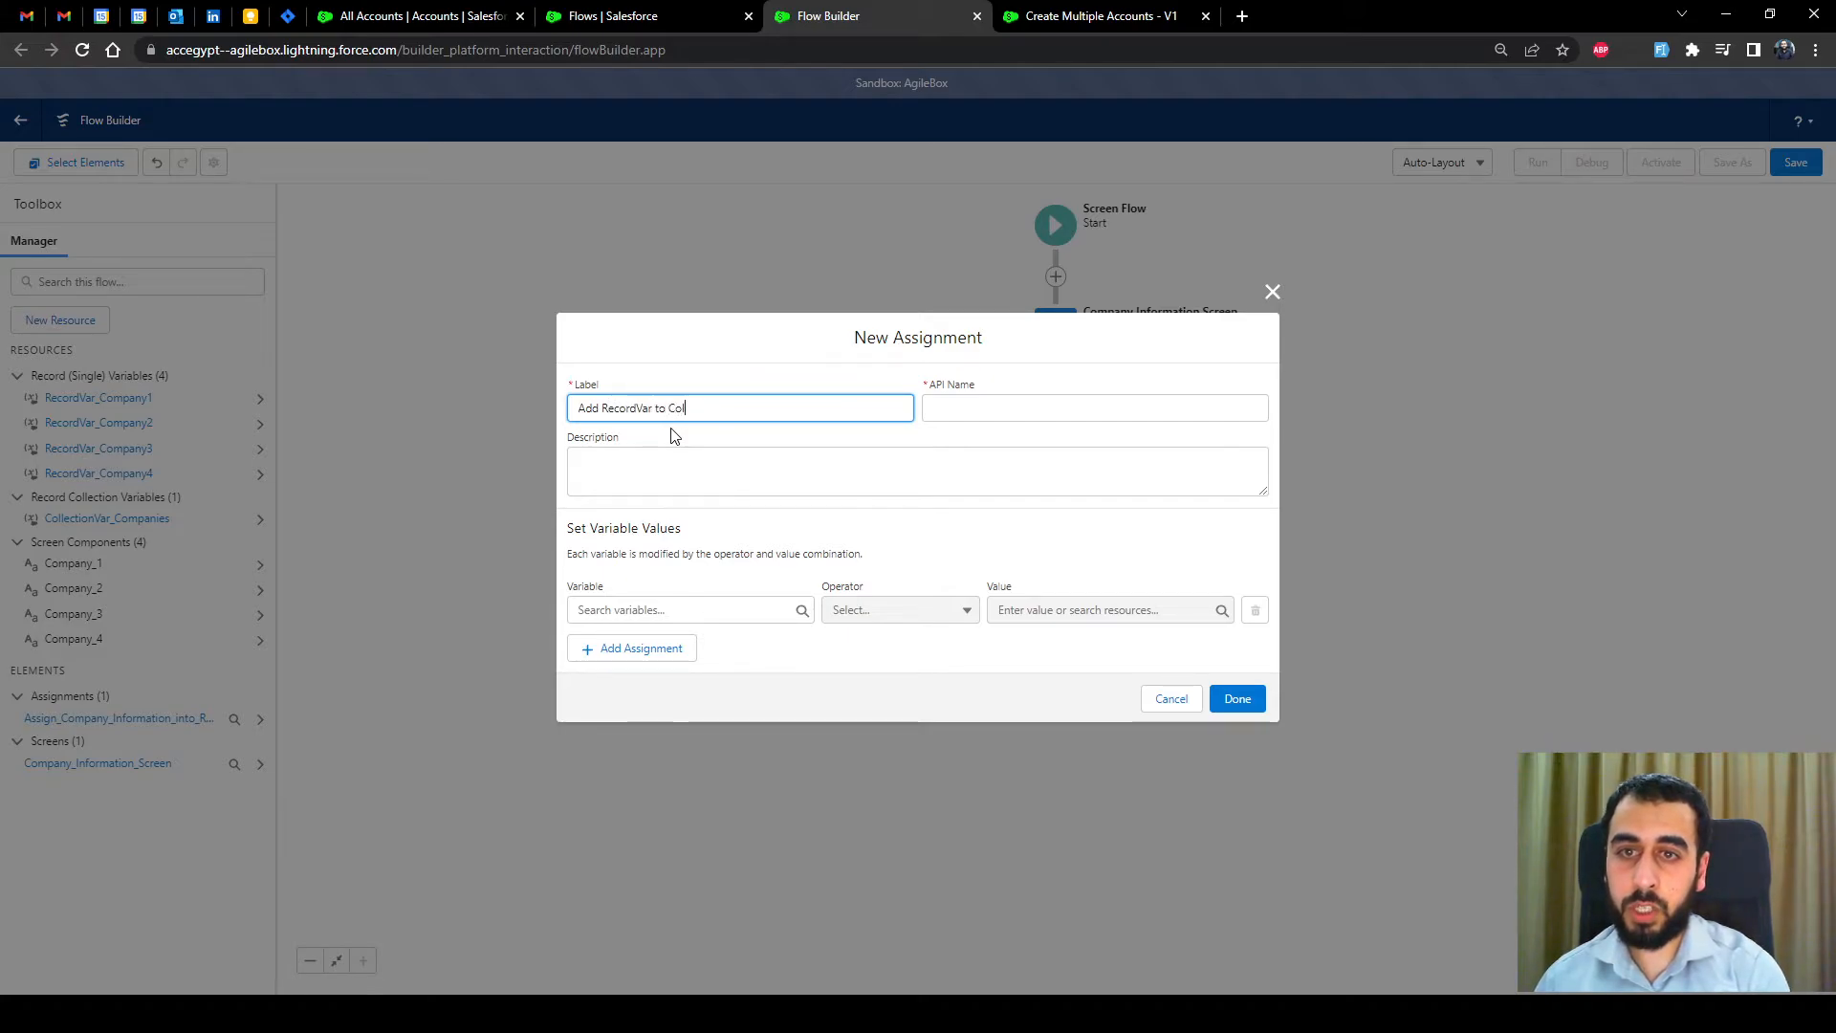
text(lectionVar)
click(701, 442)
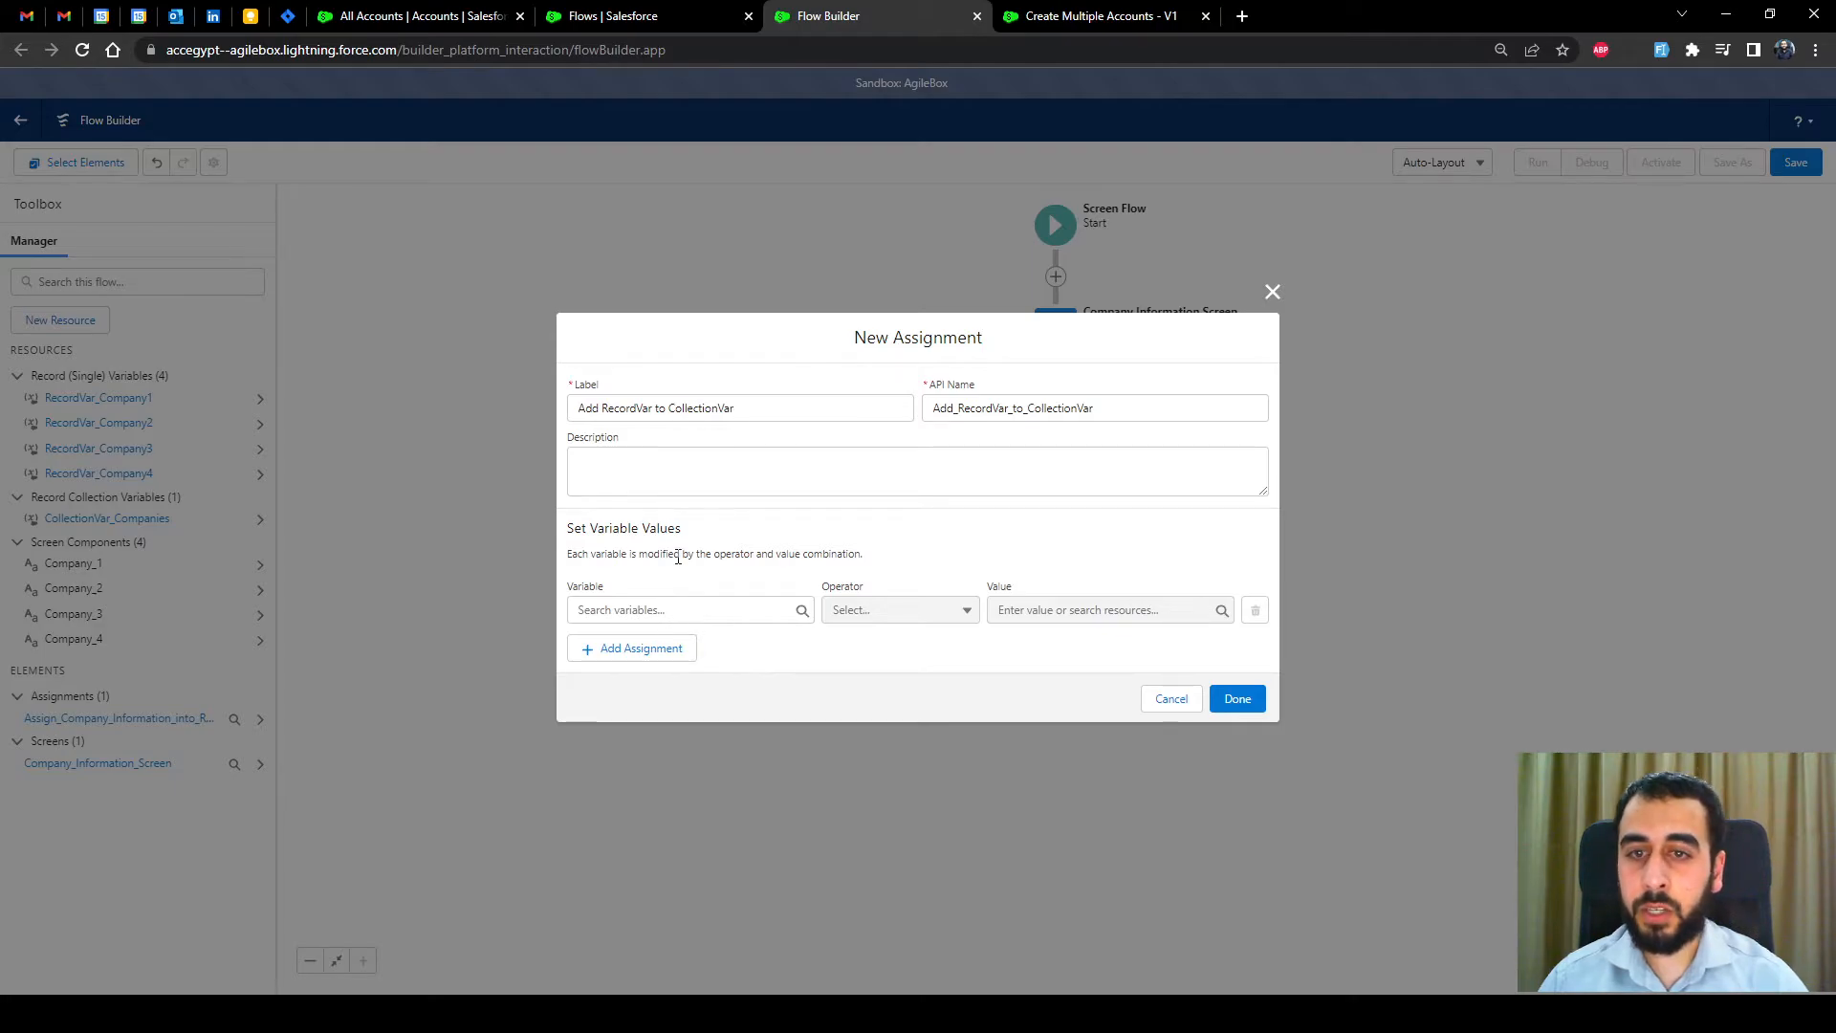
Fill the first assignment row with variable CollectionVar_Companies, operator Add and value RecordVar_Company1.
click(723, 609)
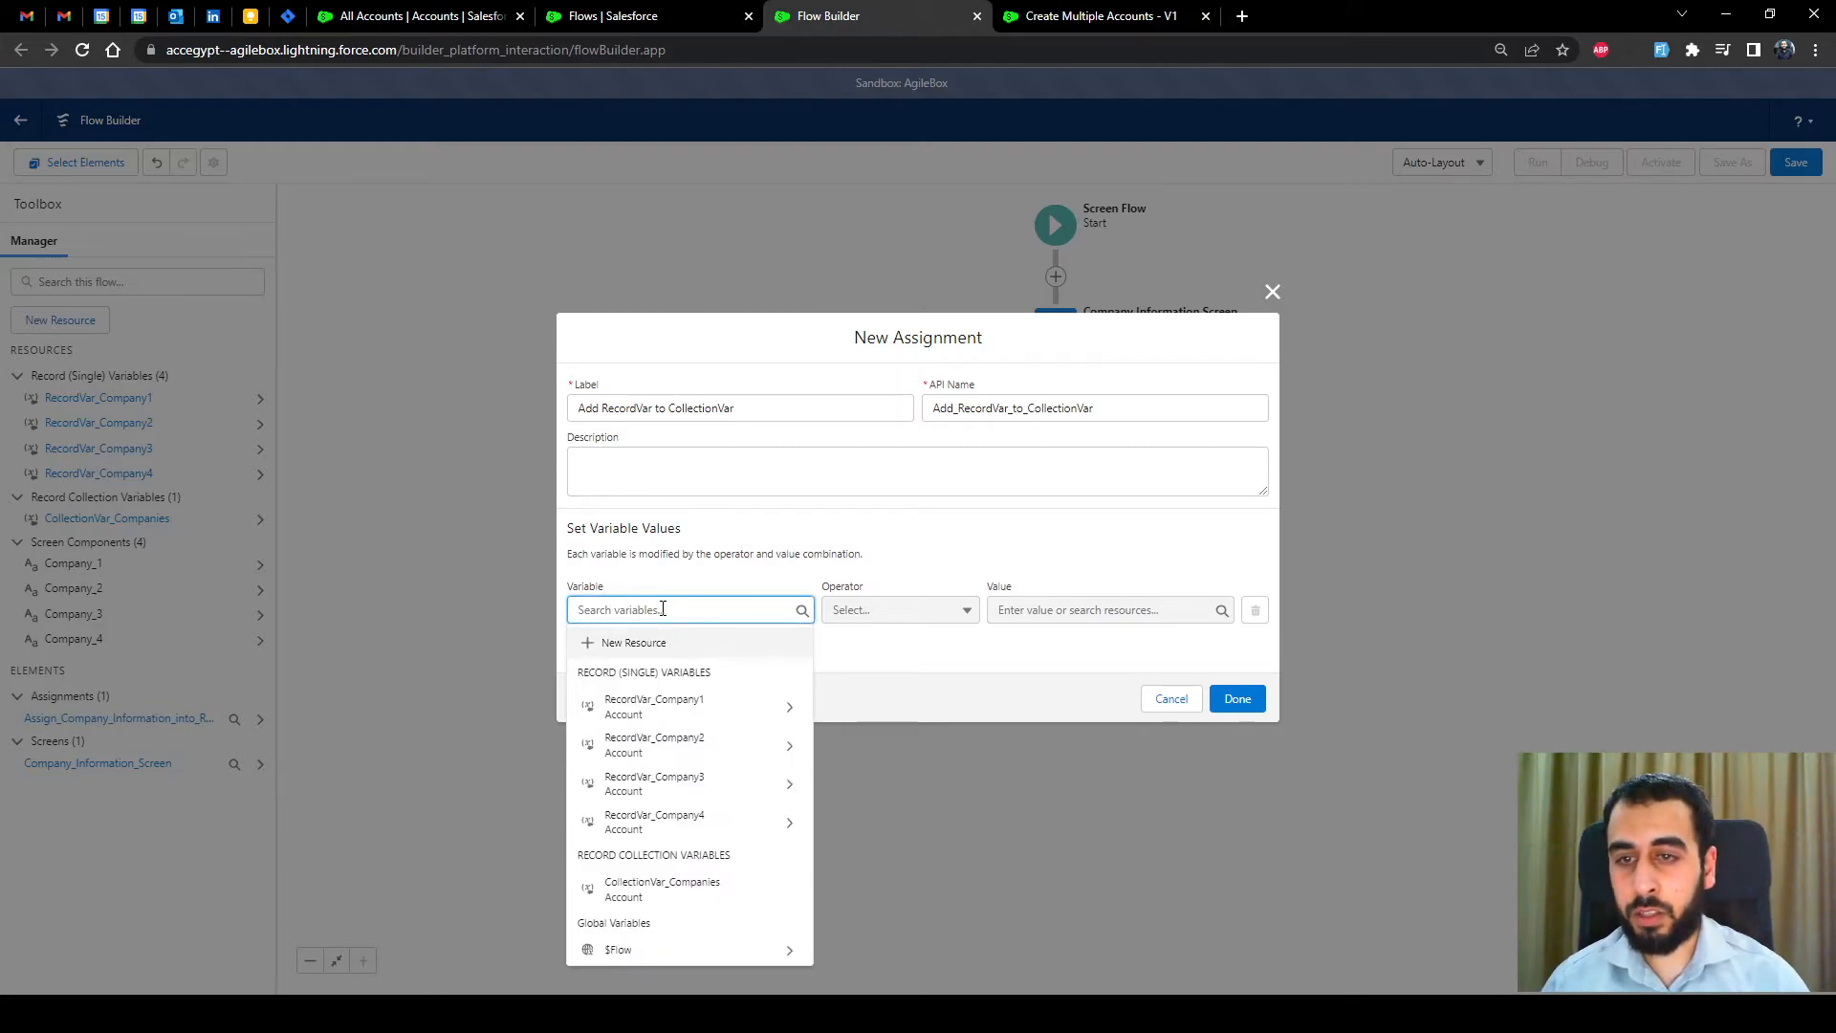
click(681, 889)
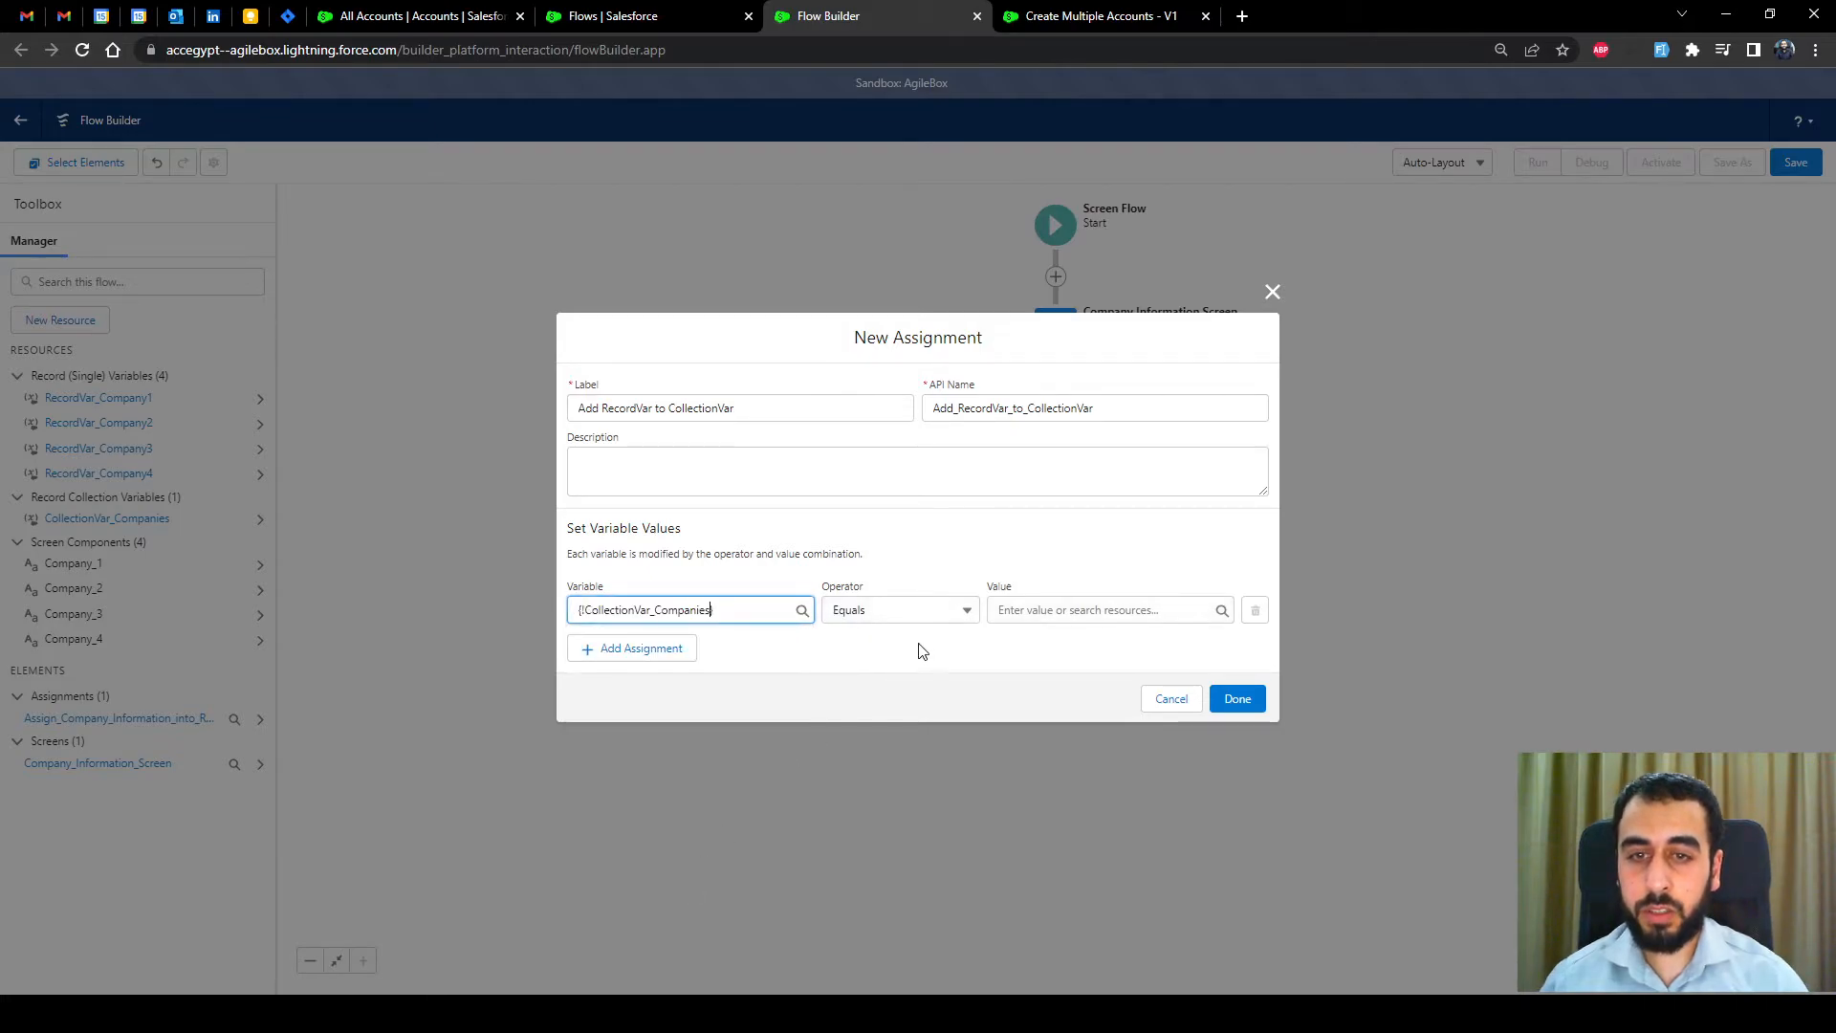
click(866, 614)
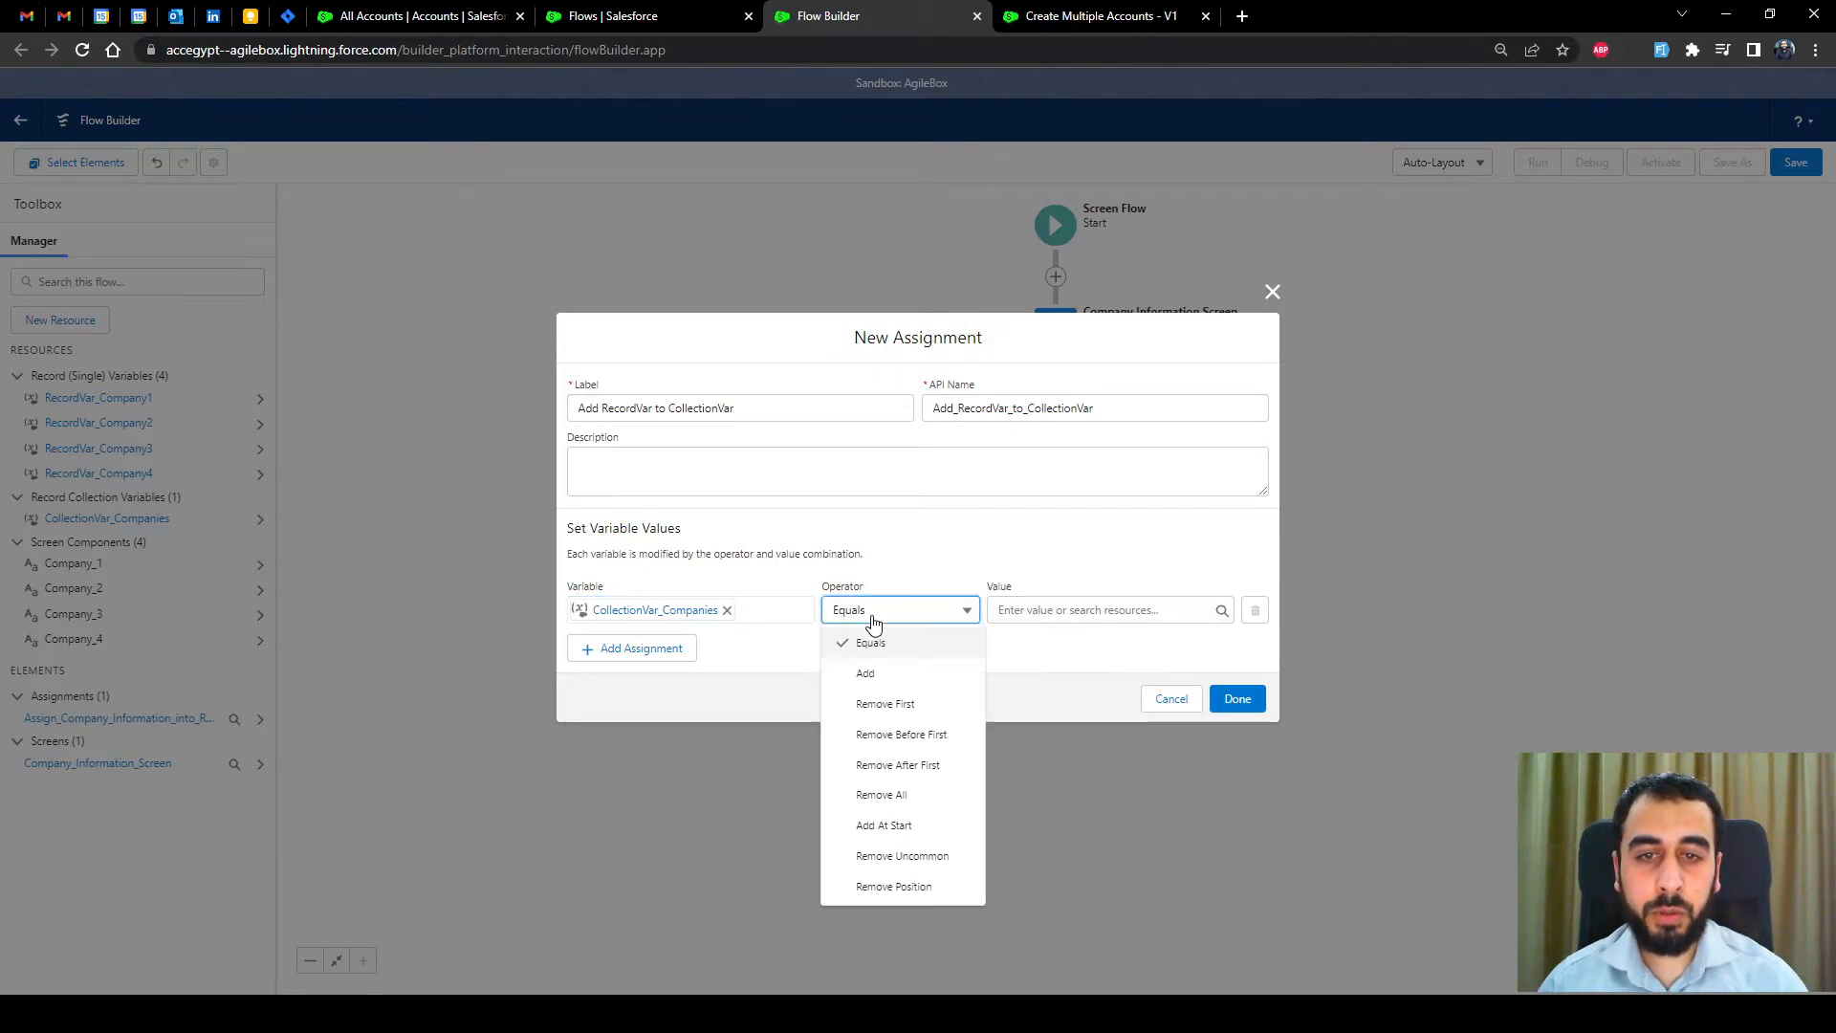
click(870, 674)
click(1055, 609)
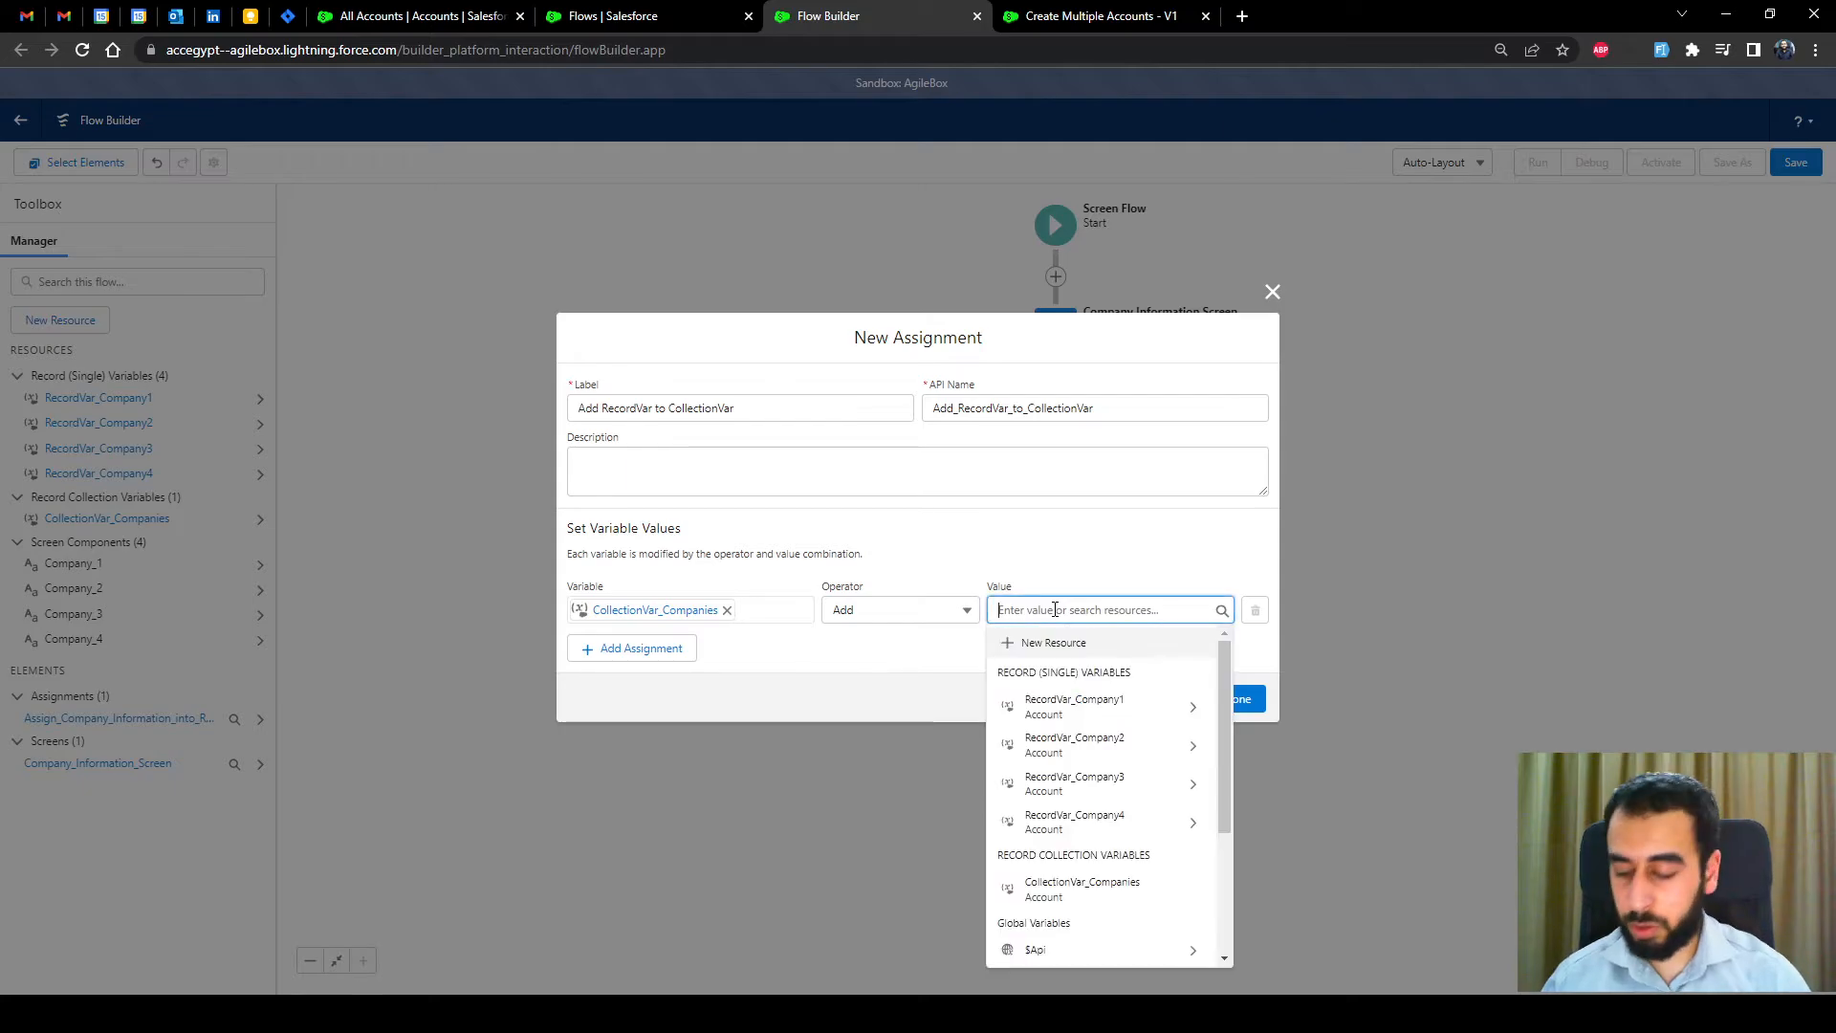
click(1073, 708)
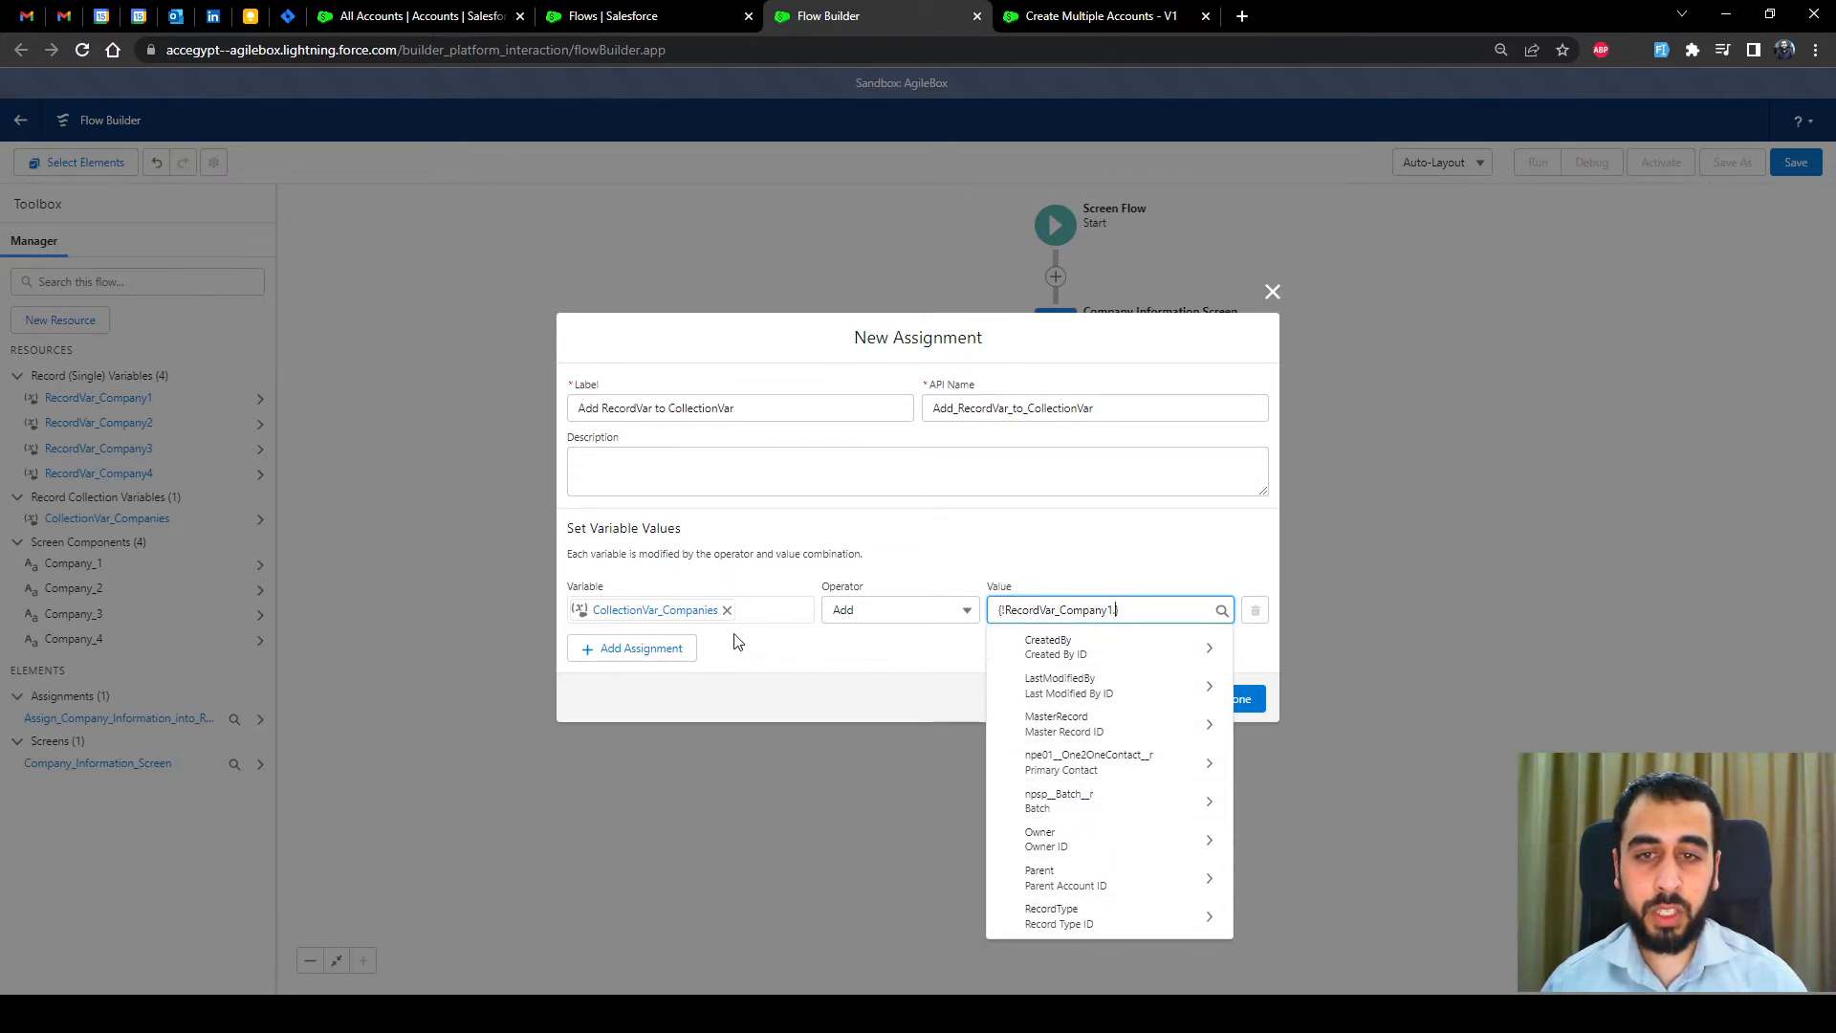
click(942, 670)
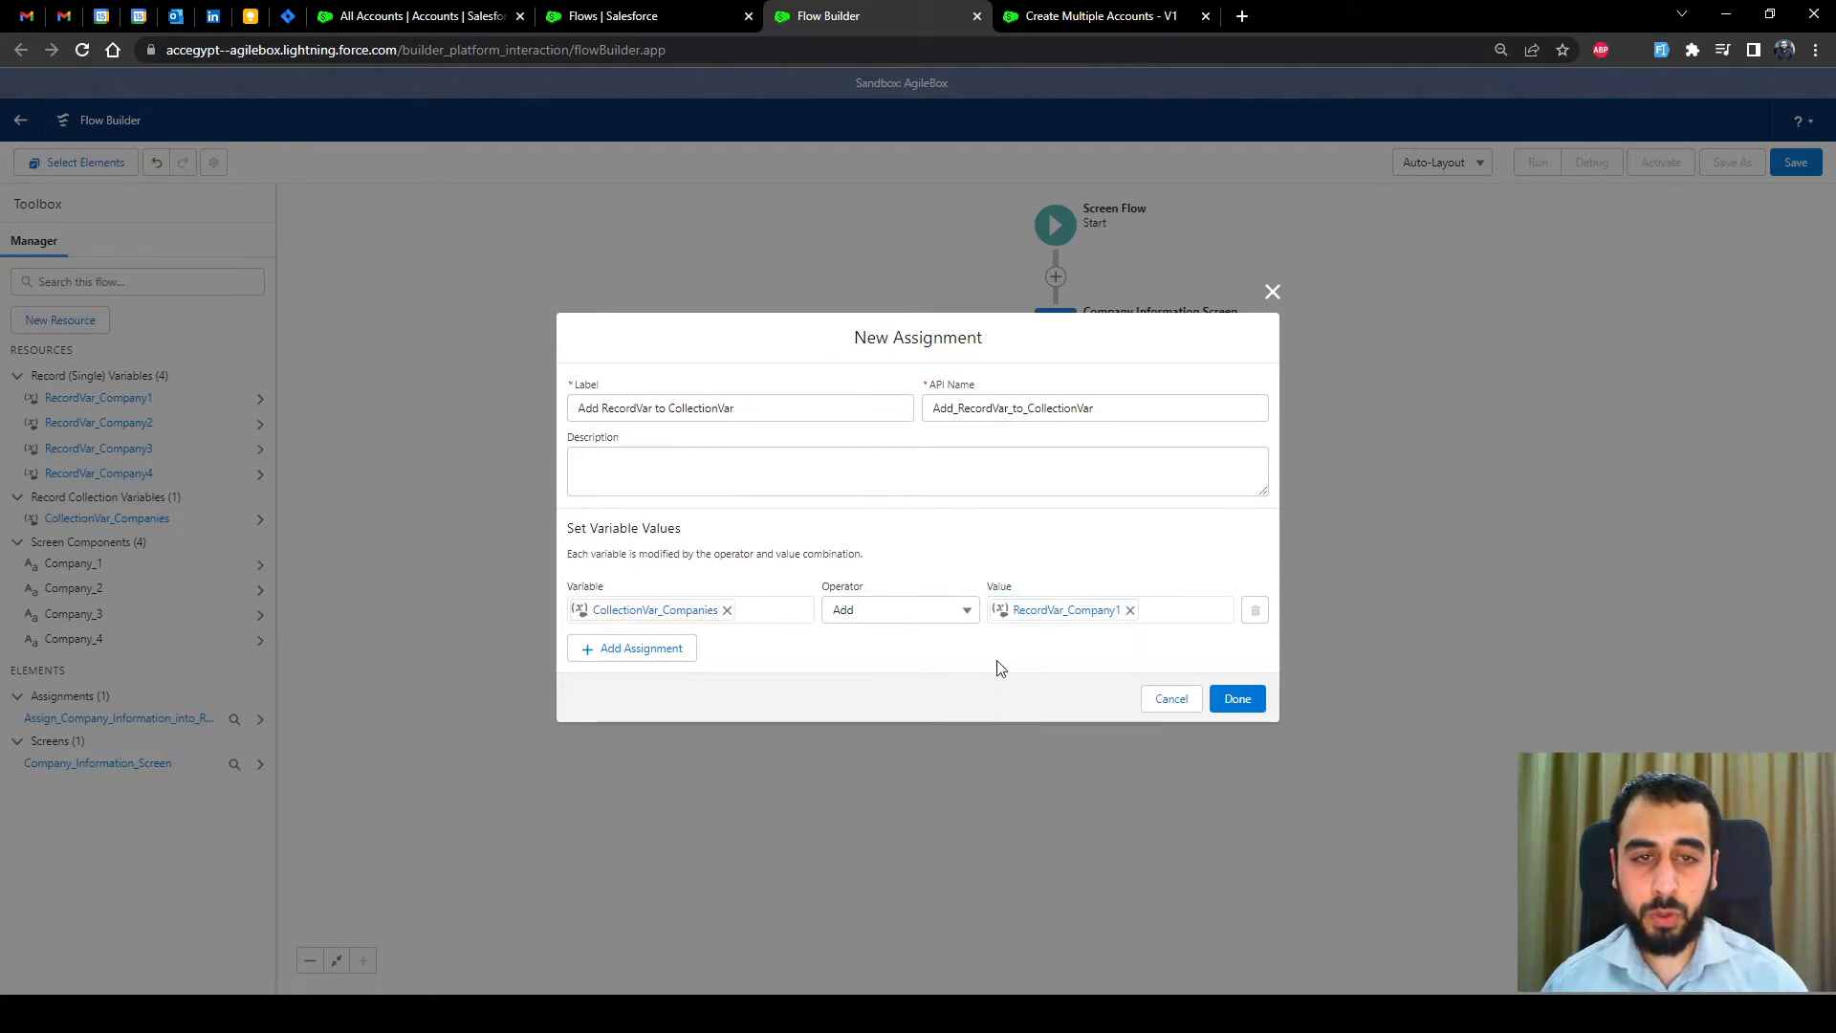
Add three more assignment rows, each with CollectionVar_Companies copied in as the variable.
click(648, 612)
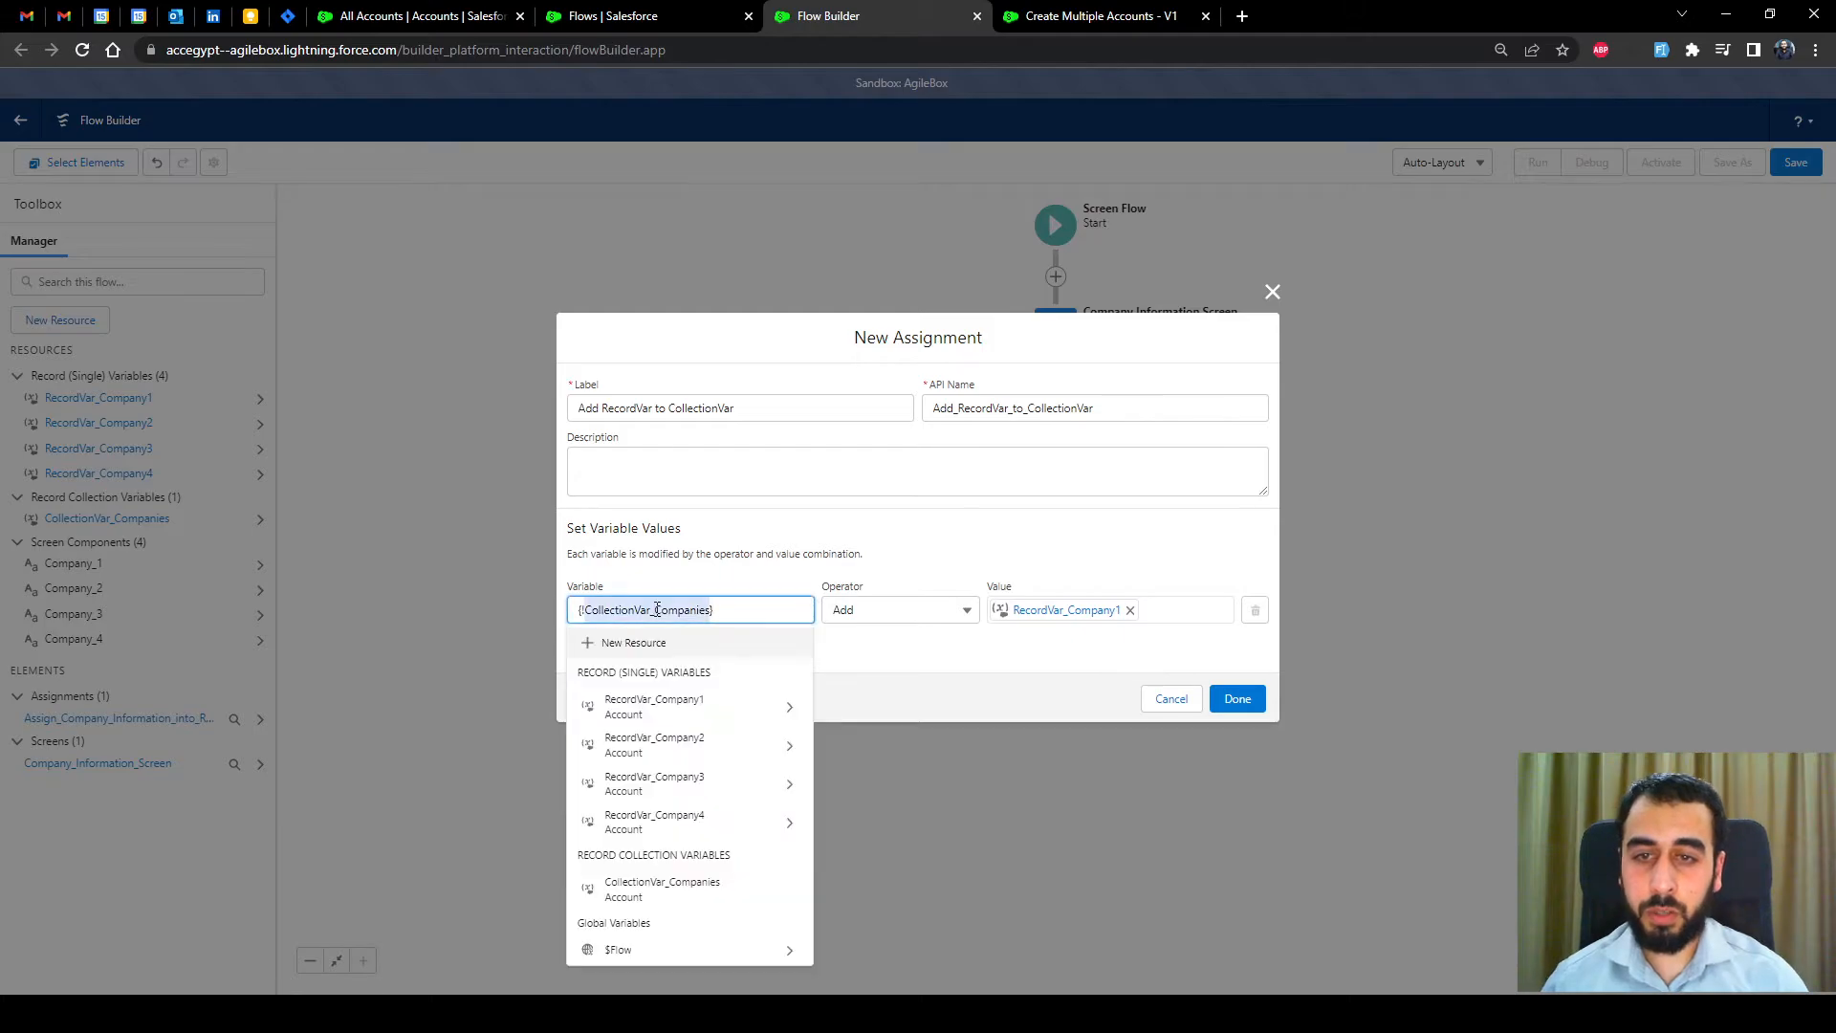
click(933, 669)
click(652, 639)
click(653, 638)
text({!CollectionVar_Companies})
click(830, 677)
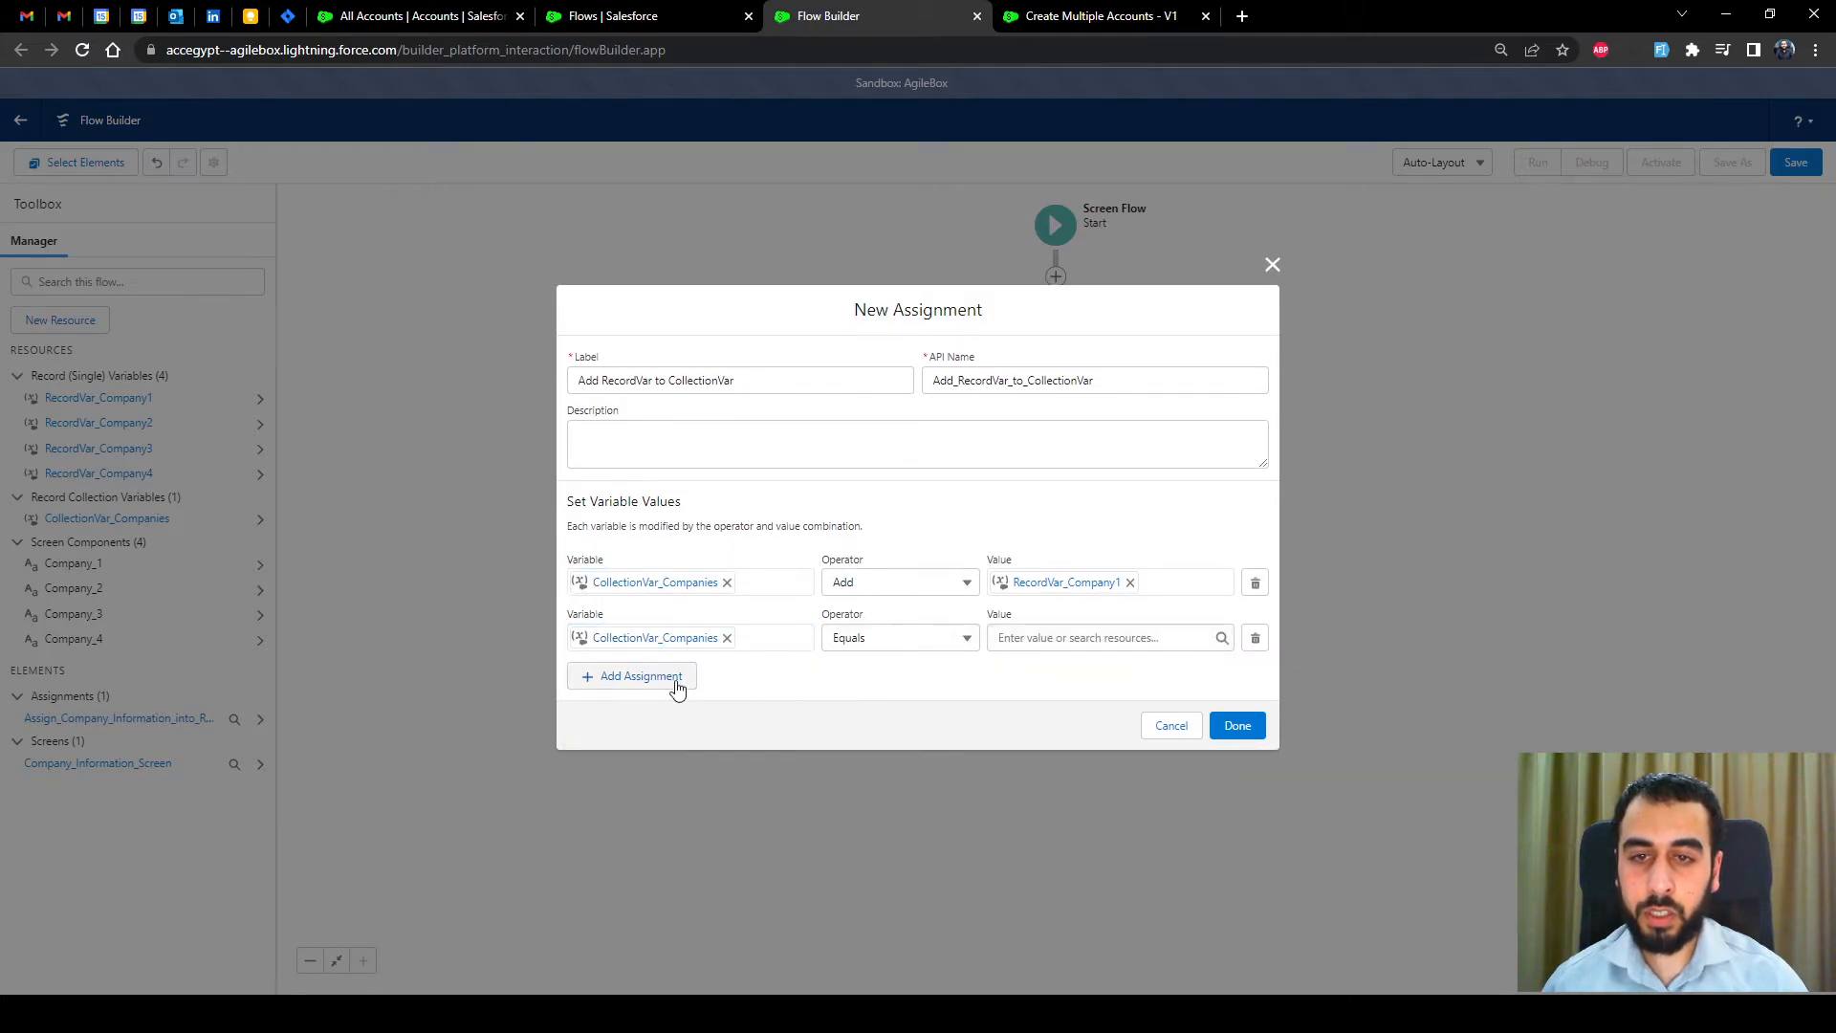
click(677, 684)
click(693, 666)
text({!CollectionVar_Companies})
click(813, 702)
click(650, 715)
click(653, 692)
key(ctrl+v)
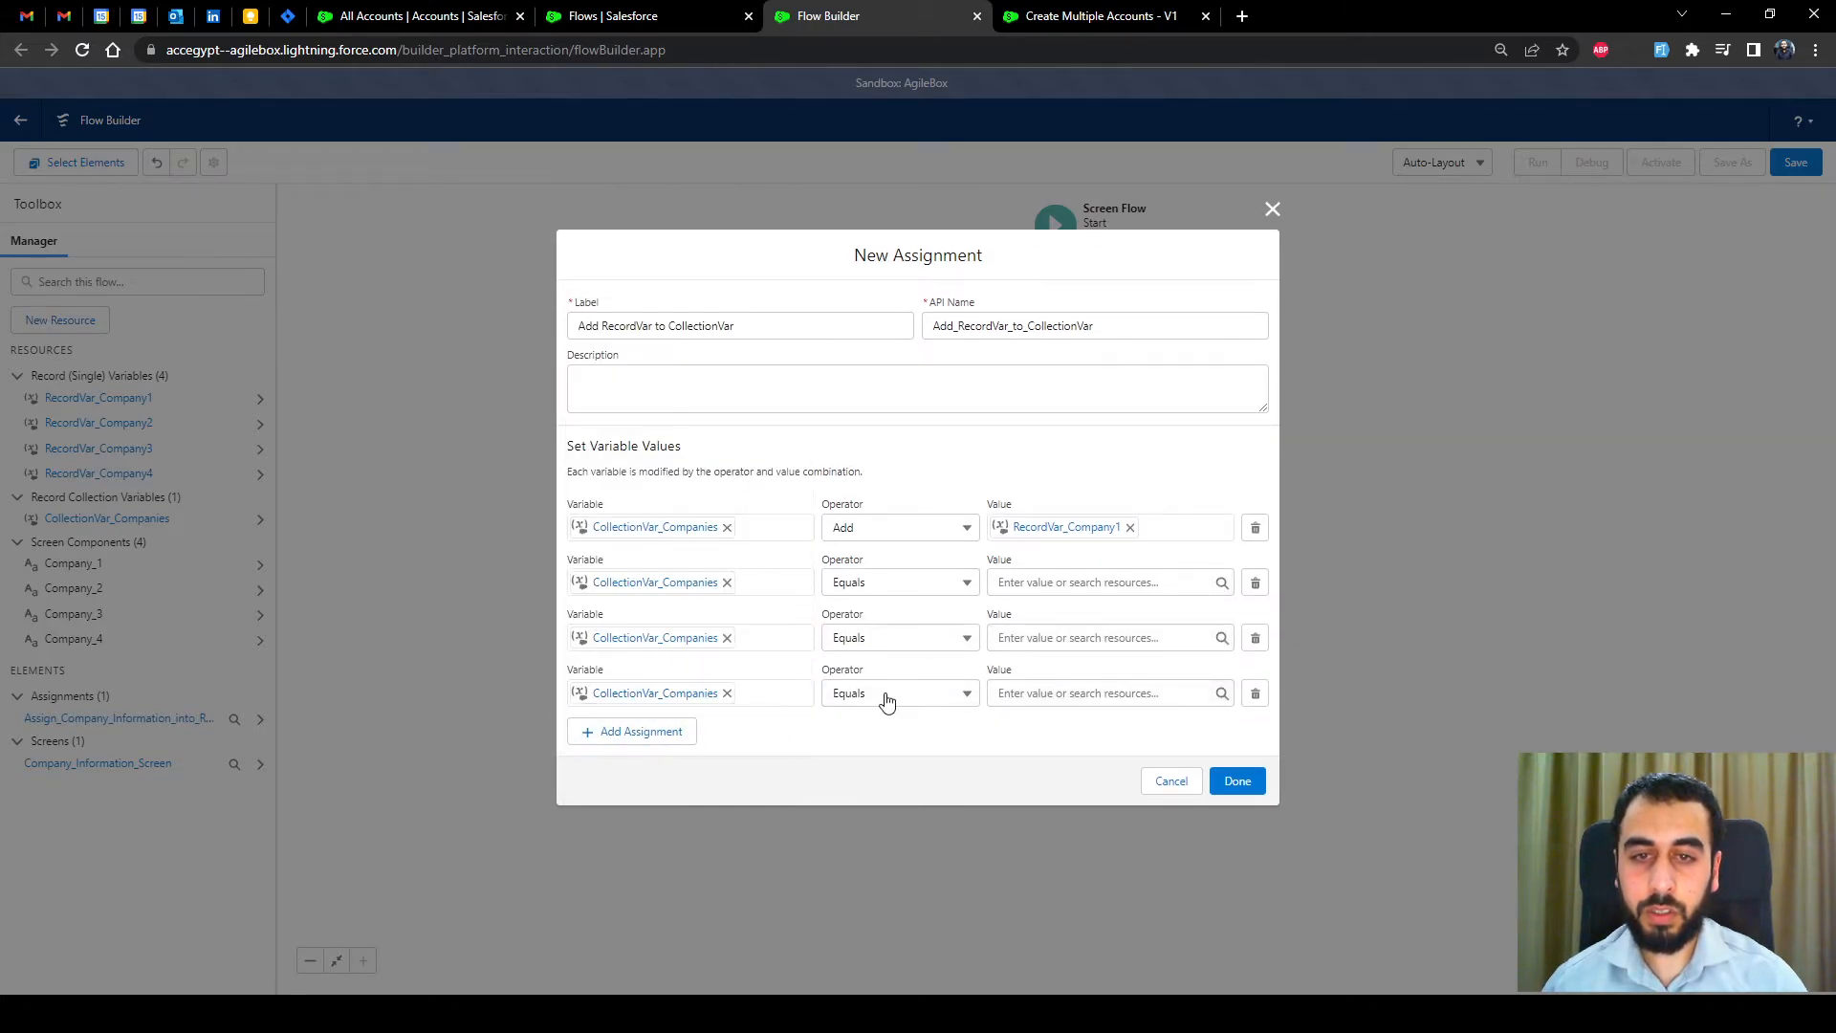
Set the operator of the second, third and fourth assignment rows to Add.
click(875, 585)
click(877, 646)
click(877, 652)
click(874, 698)
click(874, 698)
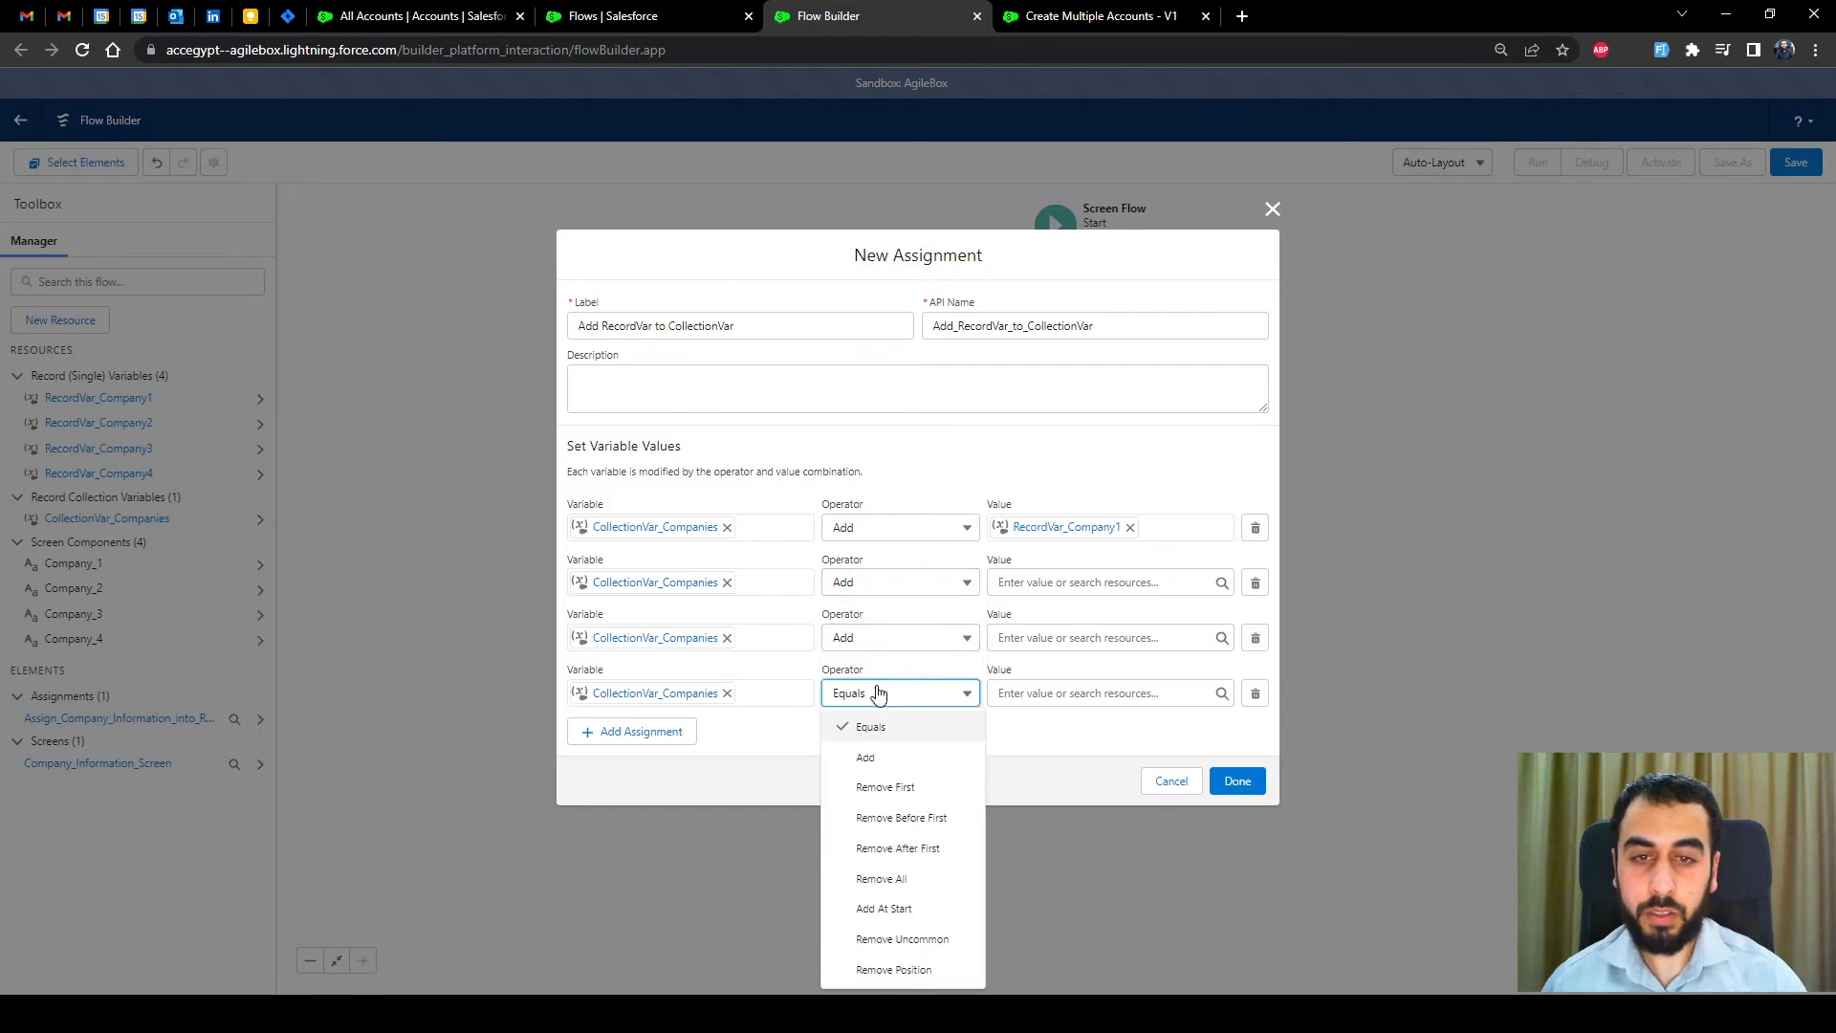
click(877, 752)
Copy the first row's record variable into the second row's value and change it to RecordVar_Company2.
click(1053, 532)
key(ctrl+a)
key(ctrl+c)
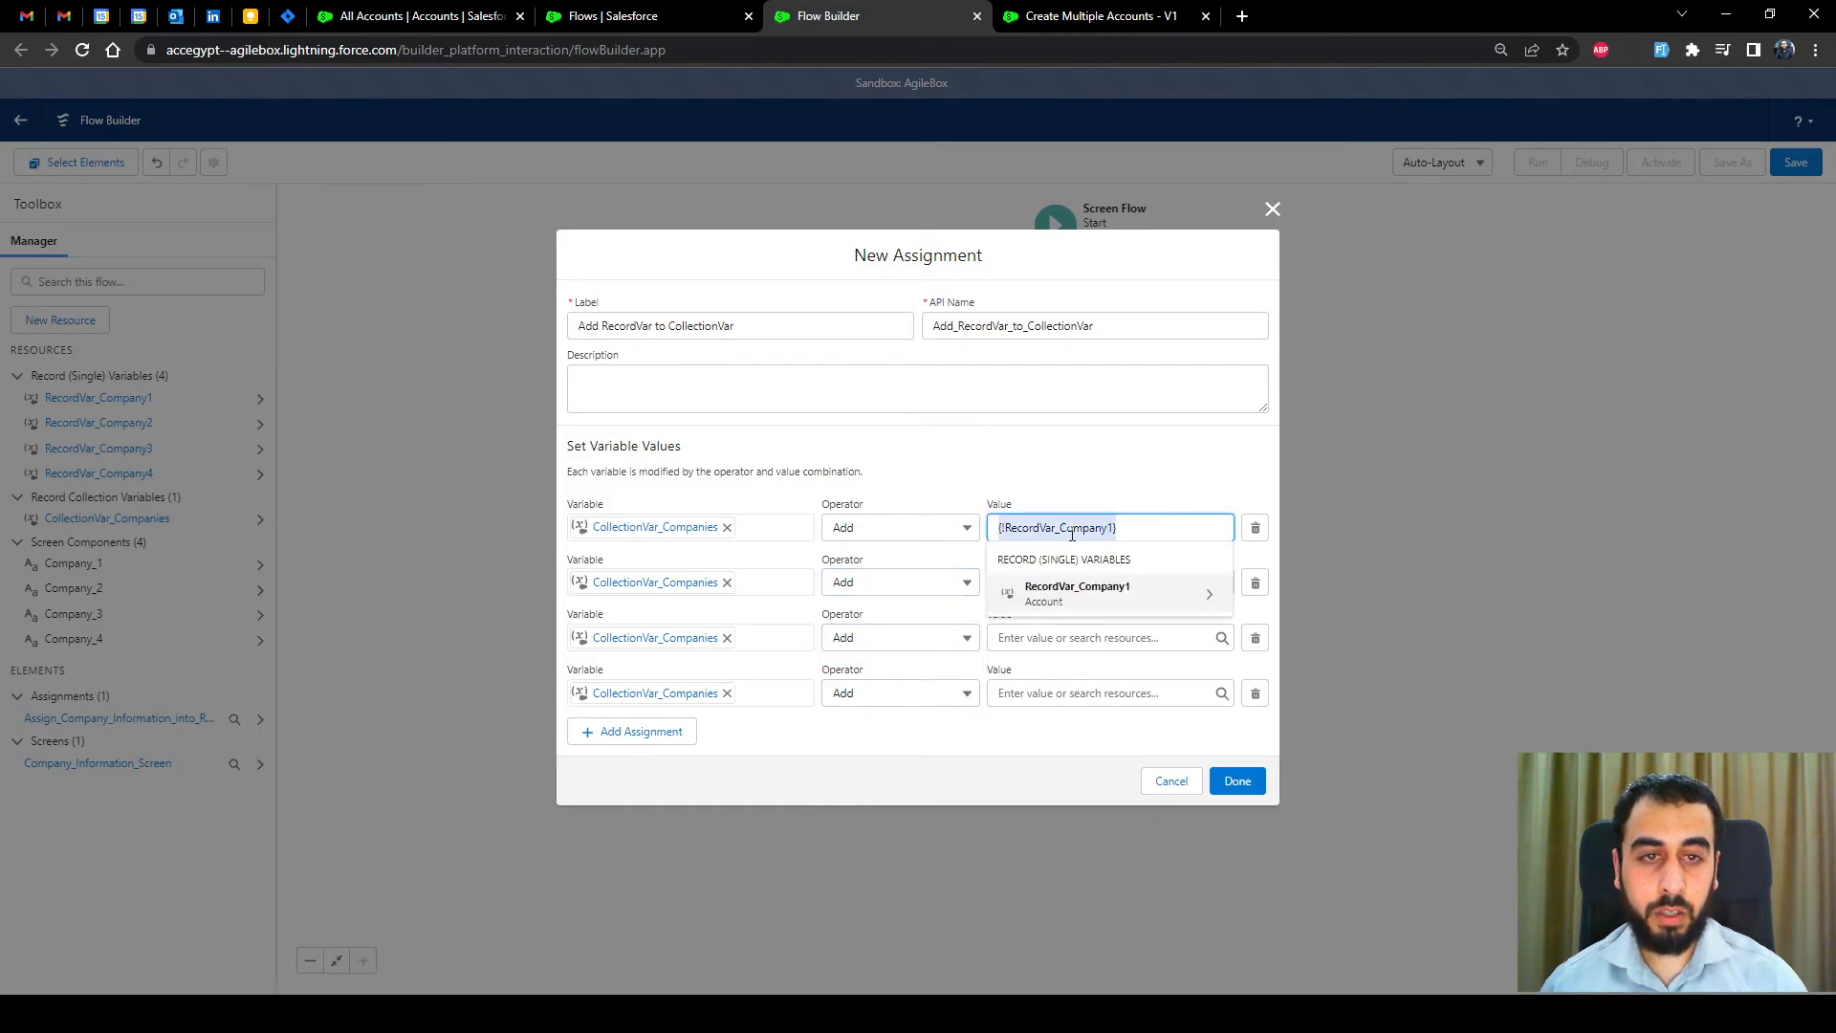
click(955, 784)
click(1110, 586)
key(ctrl+v)
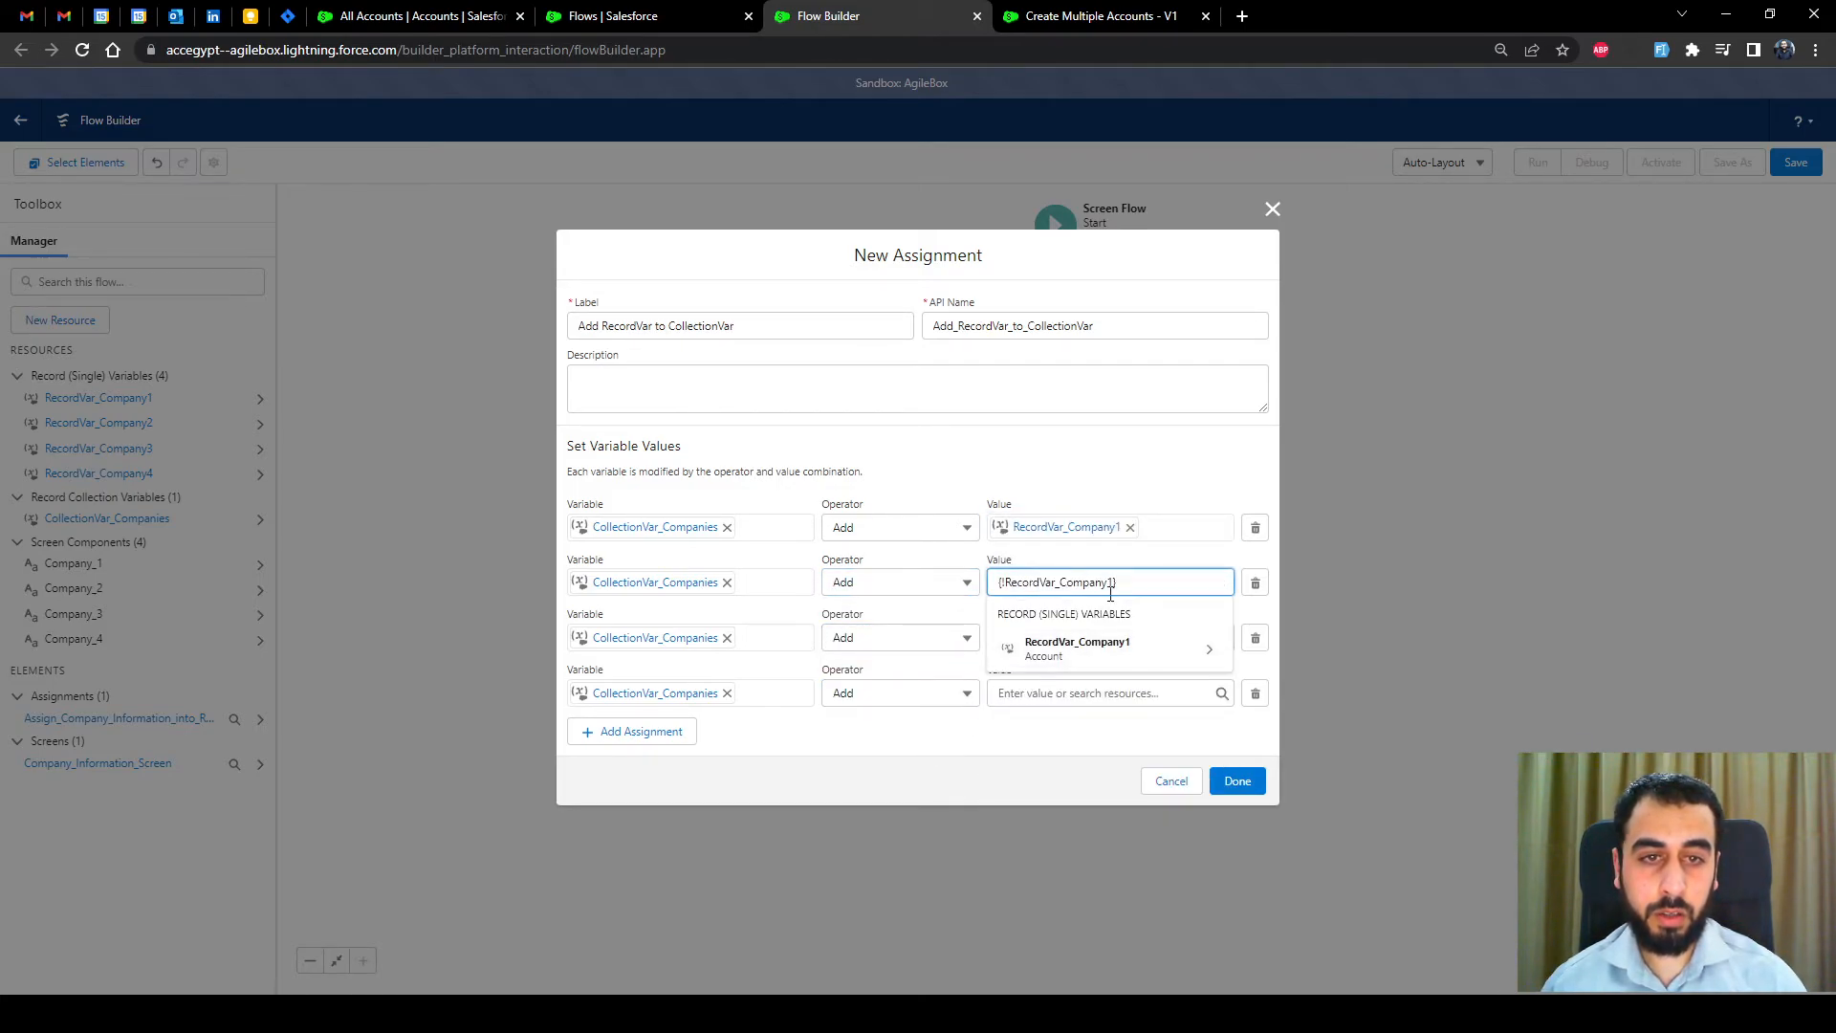
key(BackSpace)
text(2)
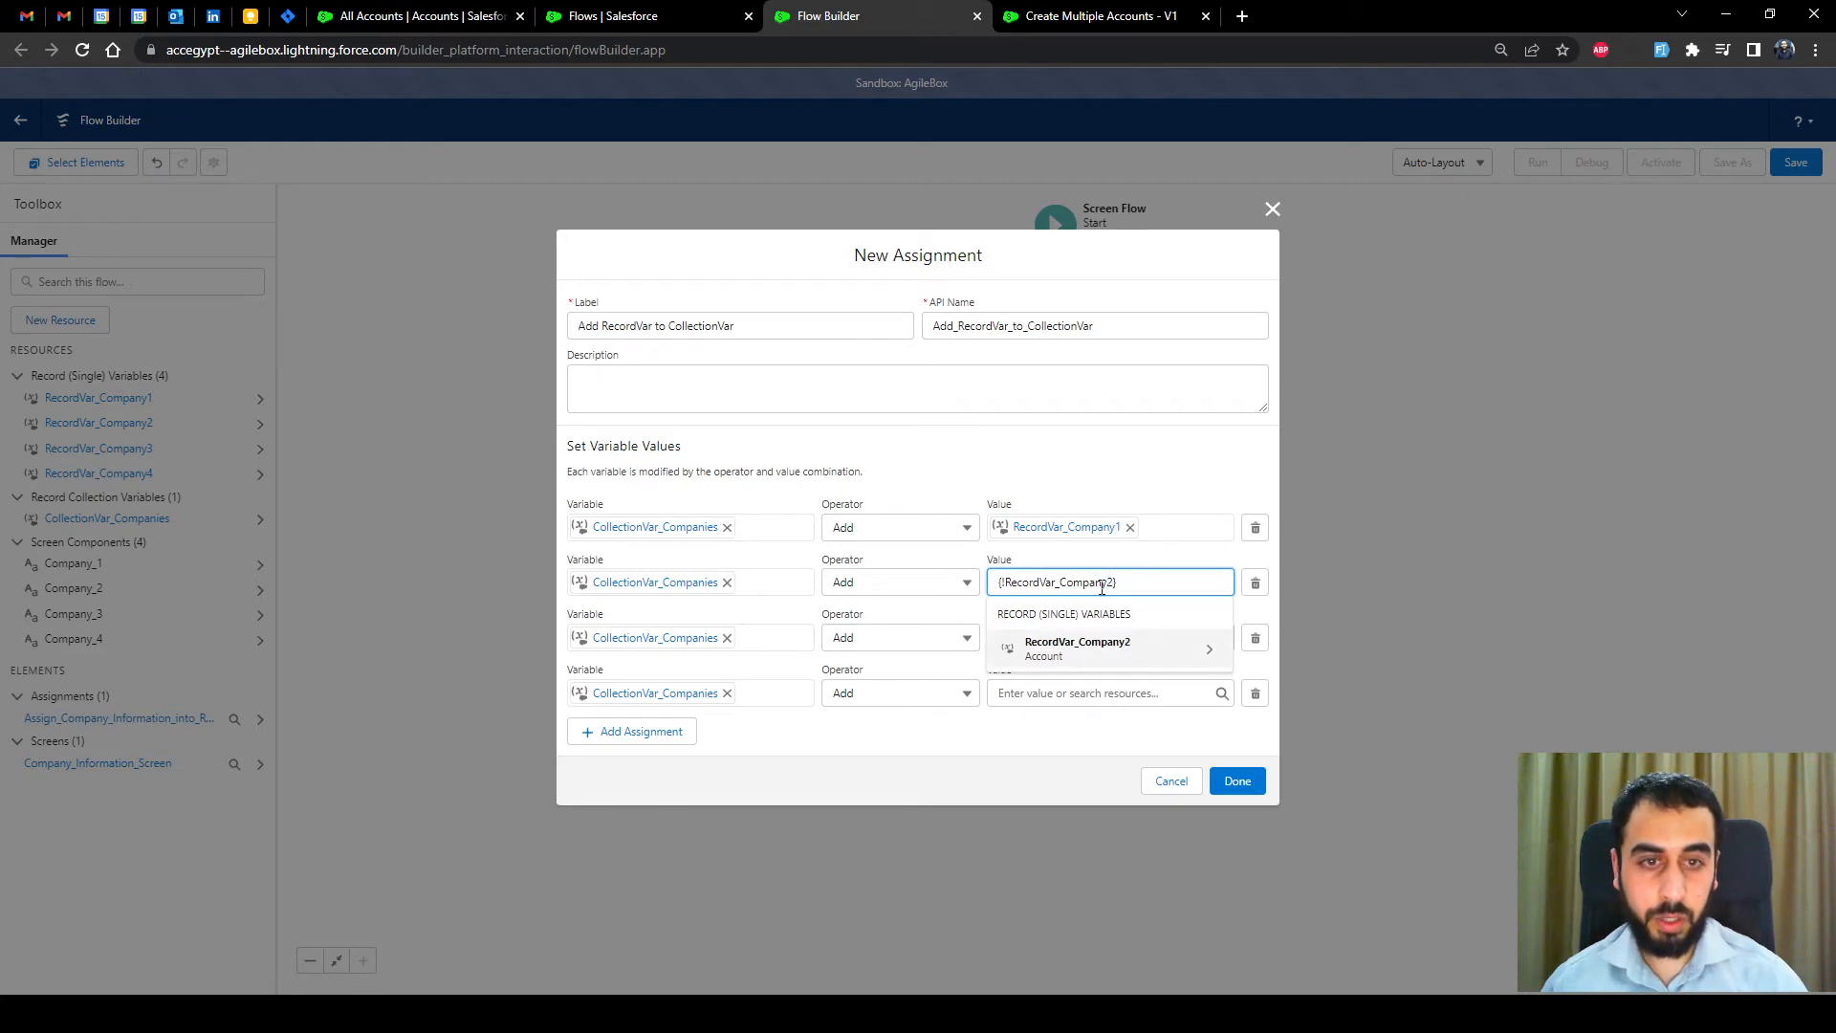
click(1053, 767)
Paste the copied record variable as the third row's value and change it to RecordVar_Company3.
click(1087, 635)
key(ctrl+v)
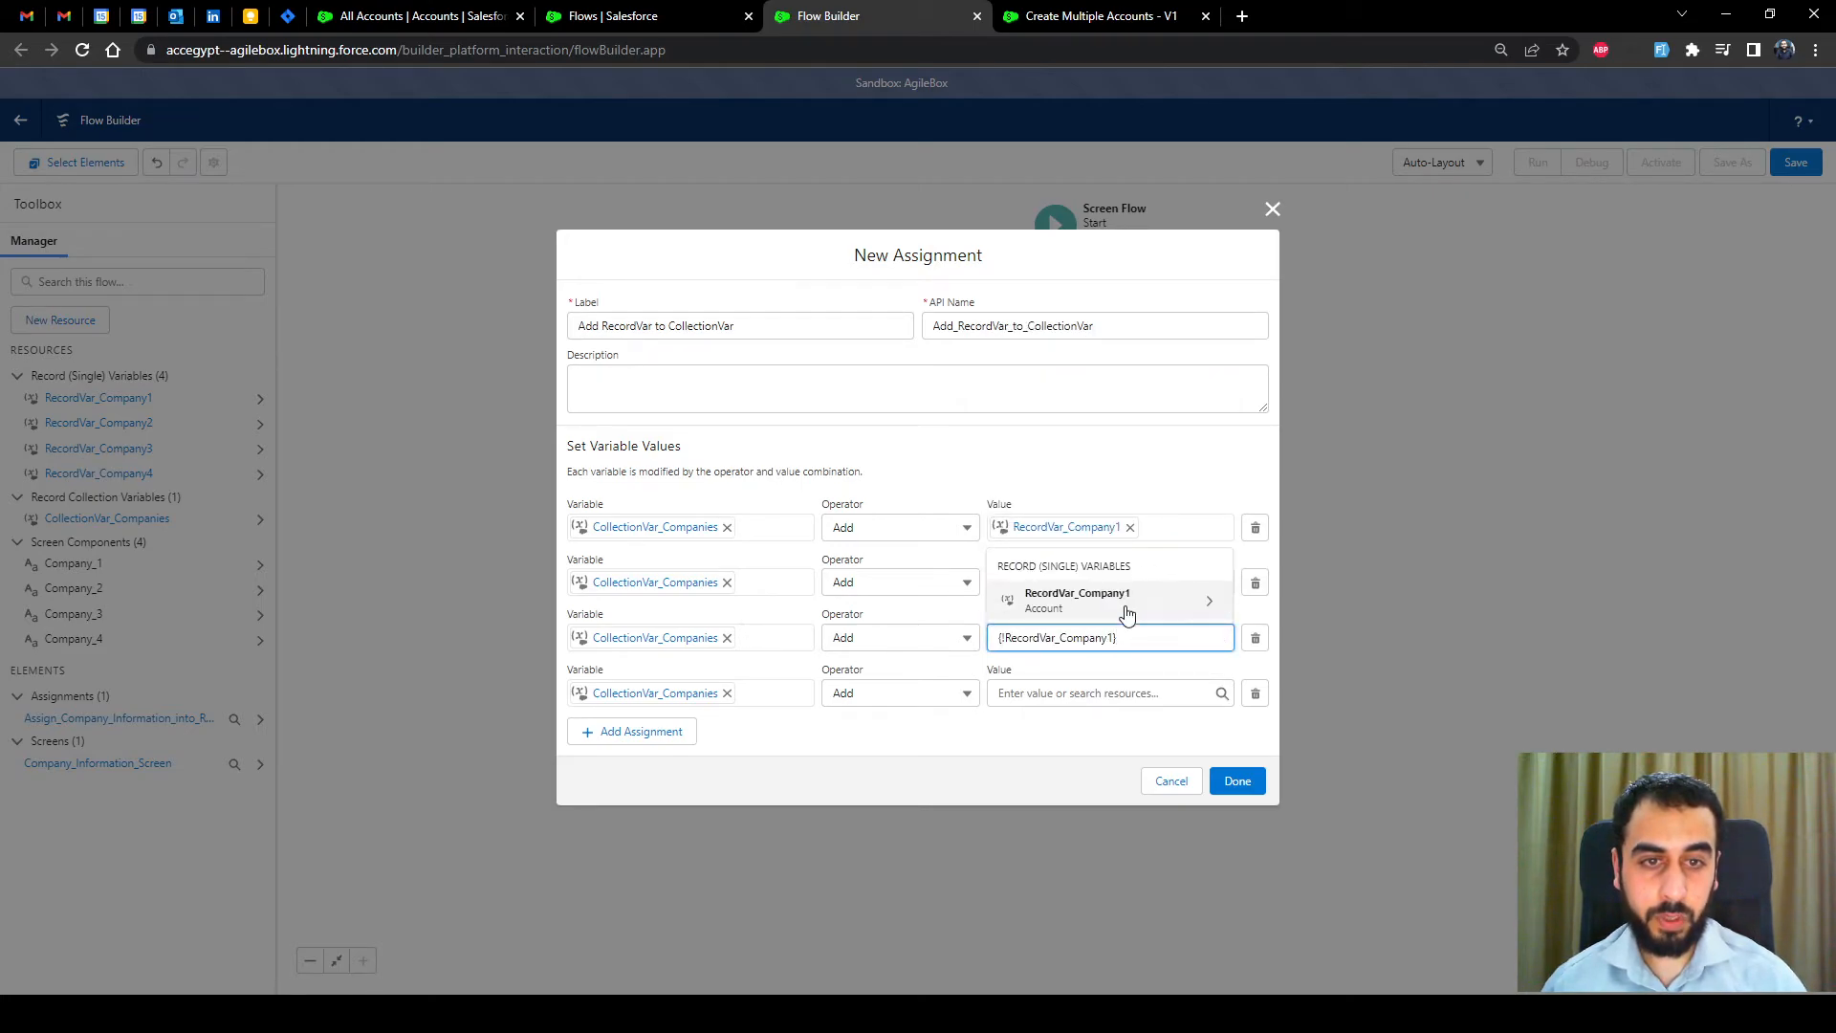
key(BackSpace)
key(BackSpace)
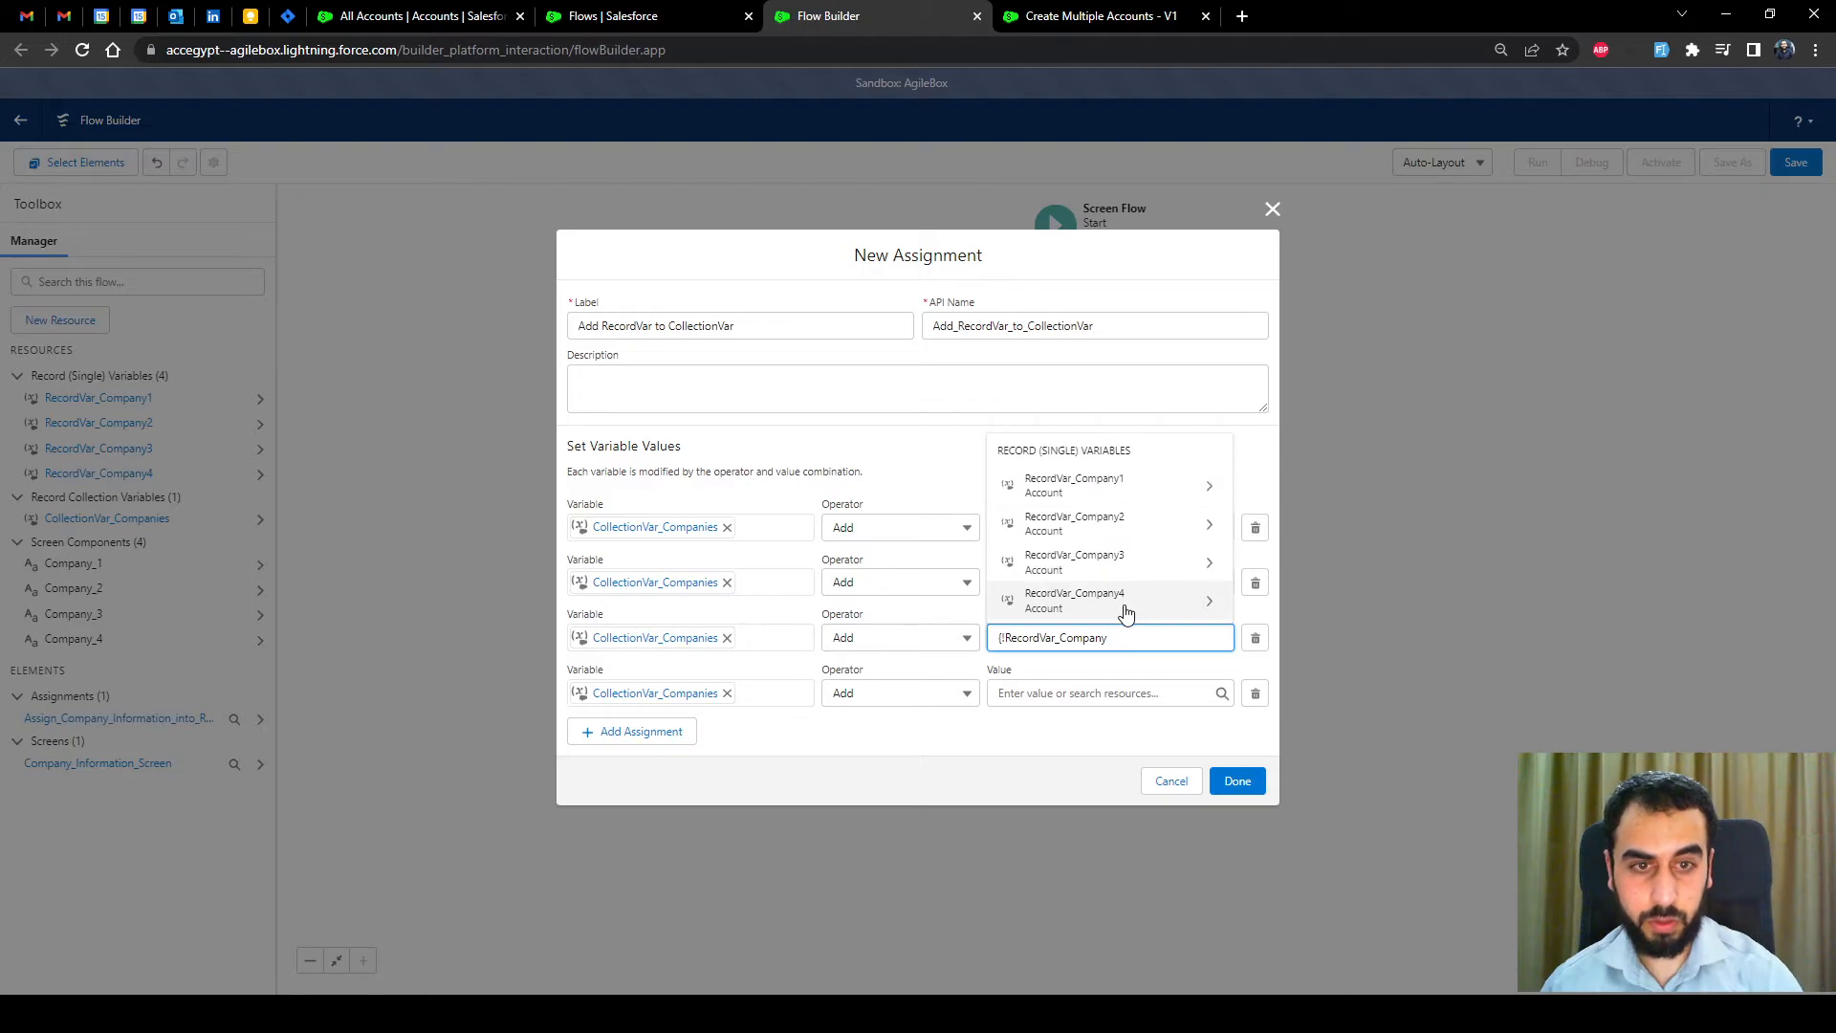
text(3})
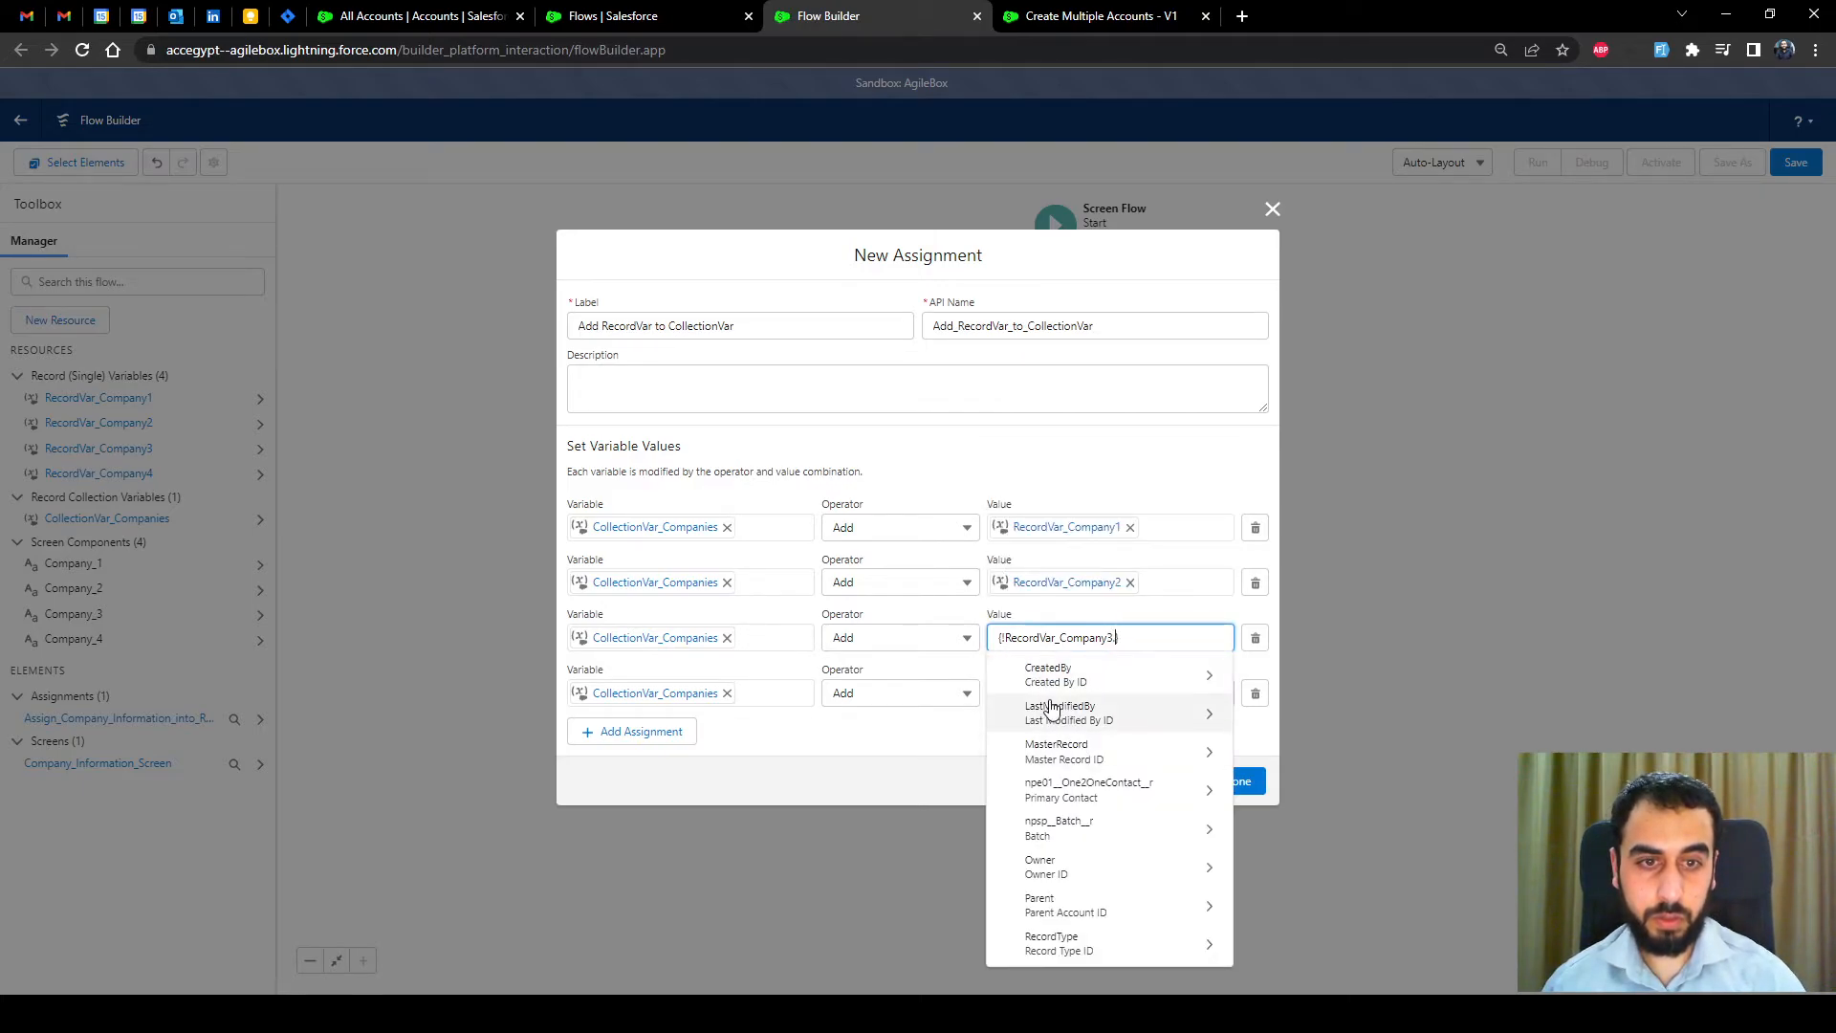
click(911, 753)
Set the fourth row's value to RecordVar_Company4 and finish the assignment element.
click(1084, 702)
key(ctrl+v)
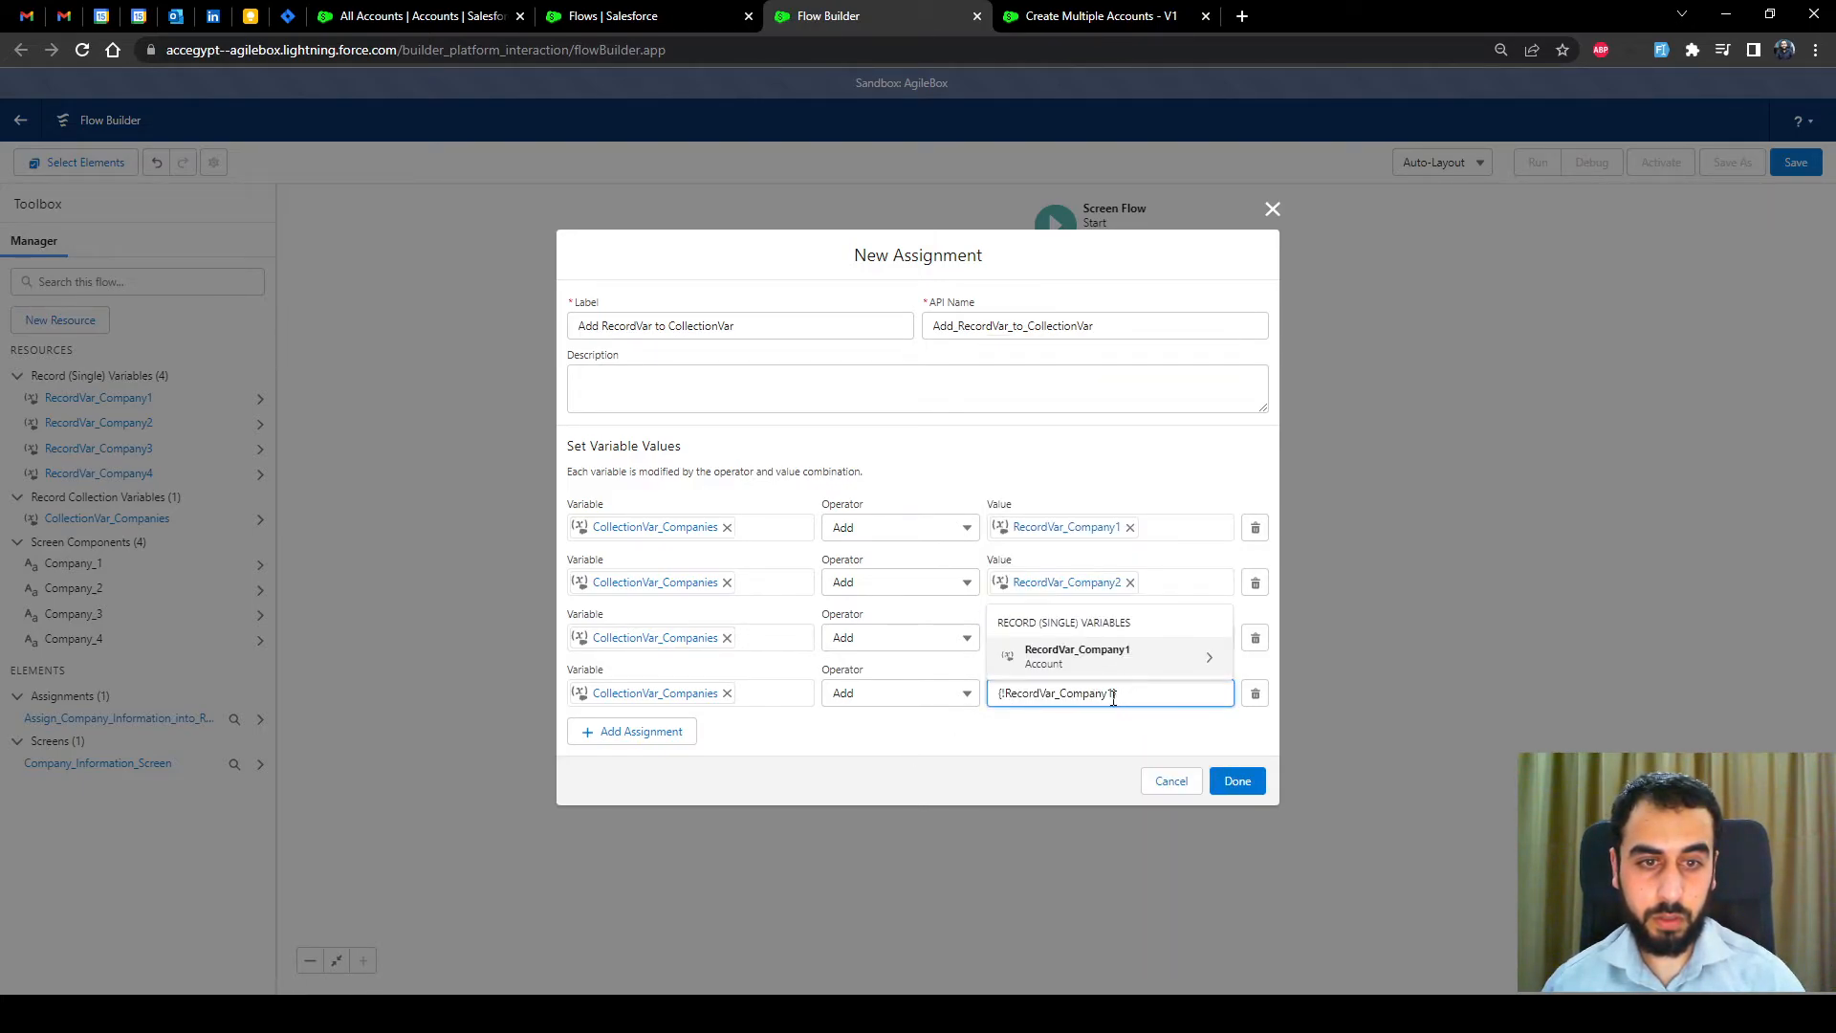
click(1075, 735)
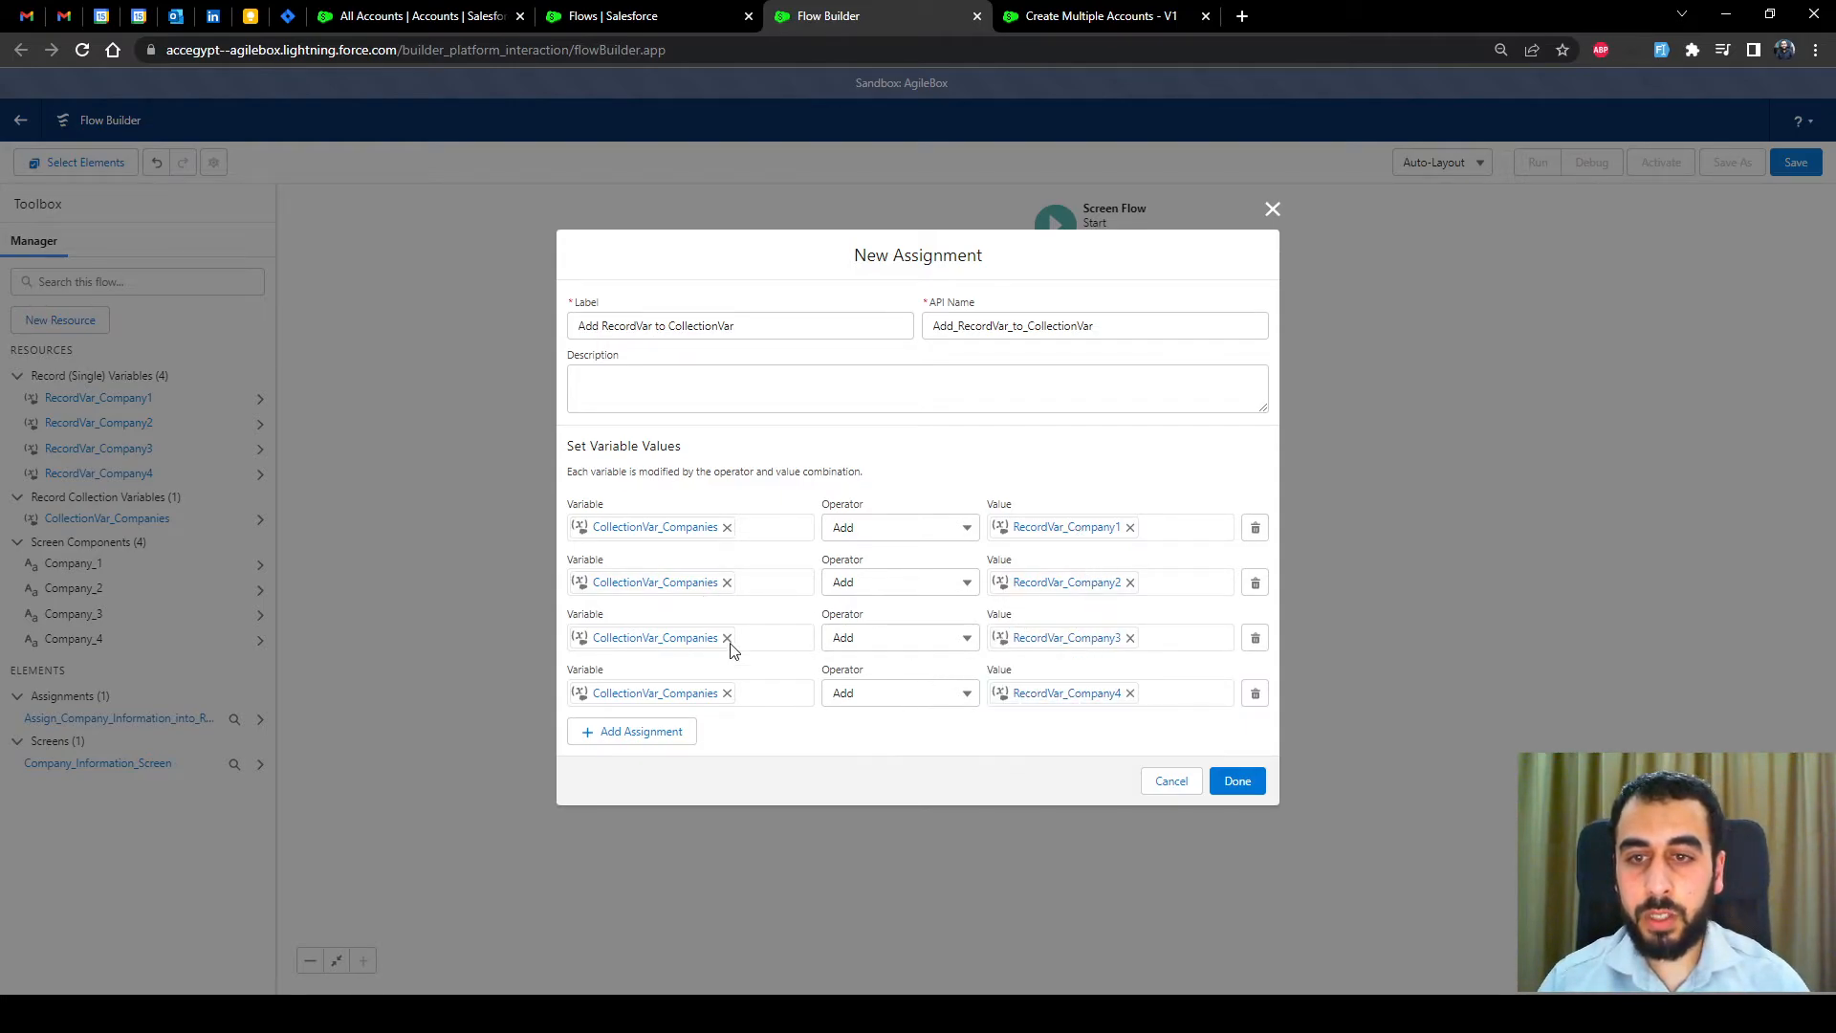
click(1207, 780)
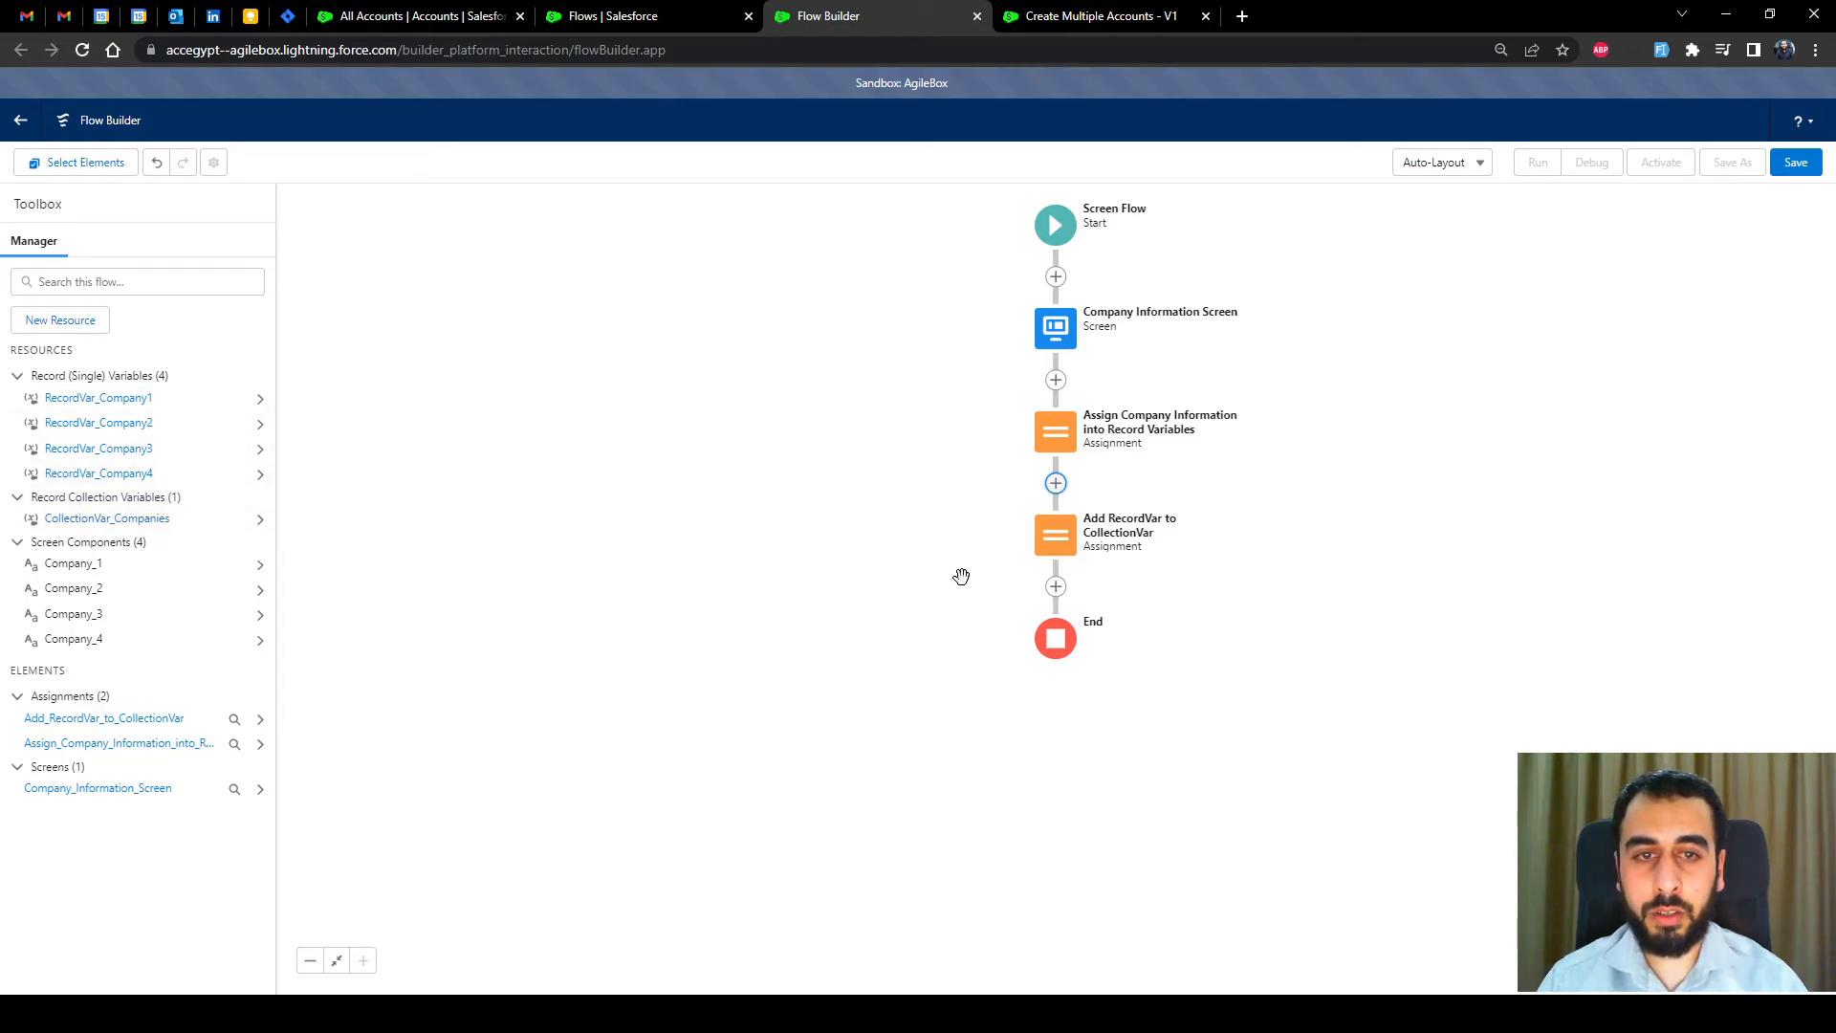
Add a Create Records element labelled Create CollectionVar after the Add RecordVar to CollectionVar assignment.
click(1056, 586)
scroll(1043, 726, down, 5)
scroll(1020, 719, down, 5)
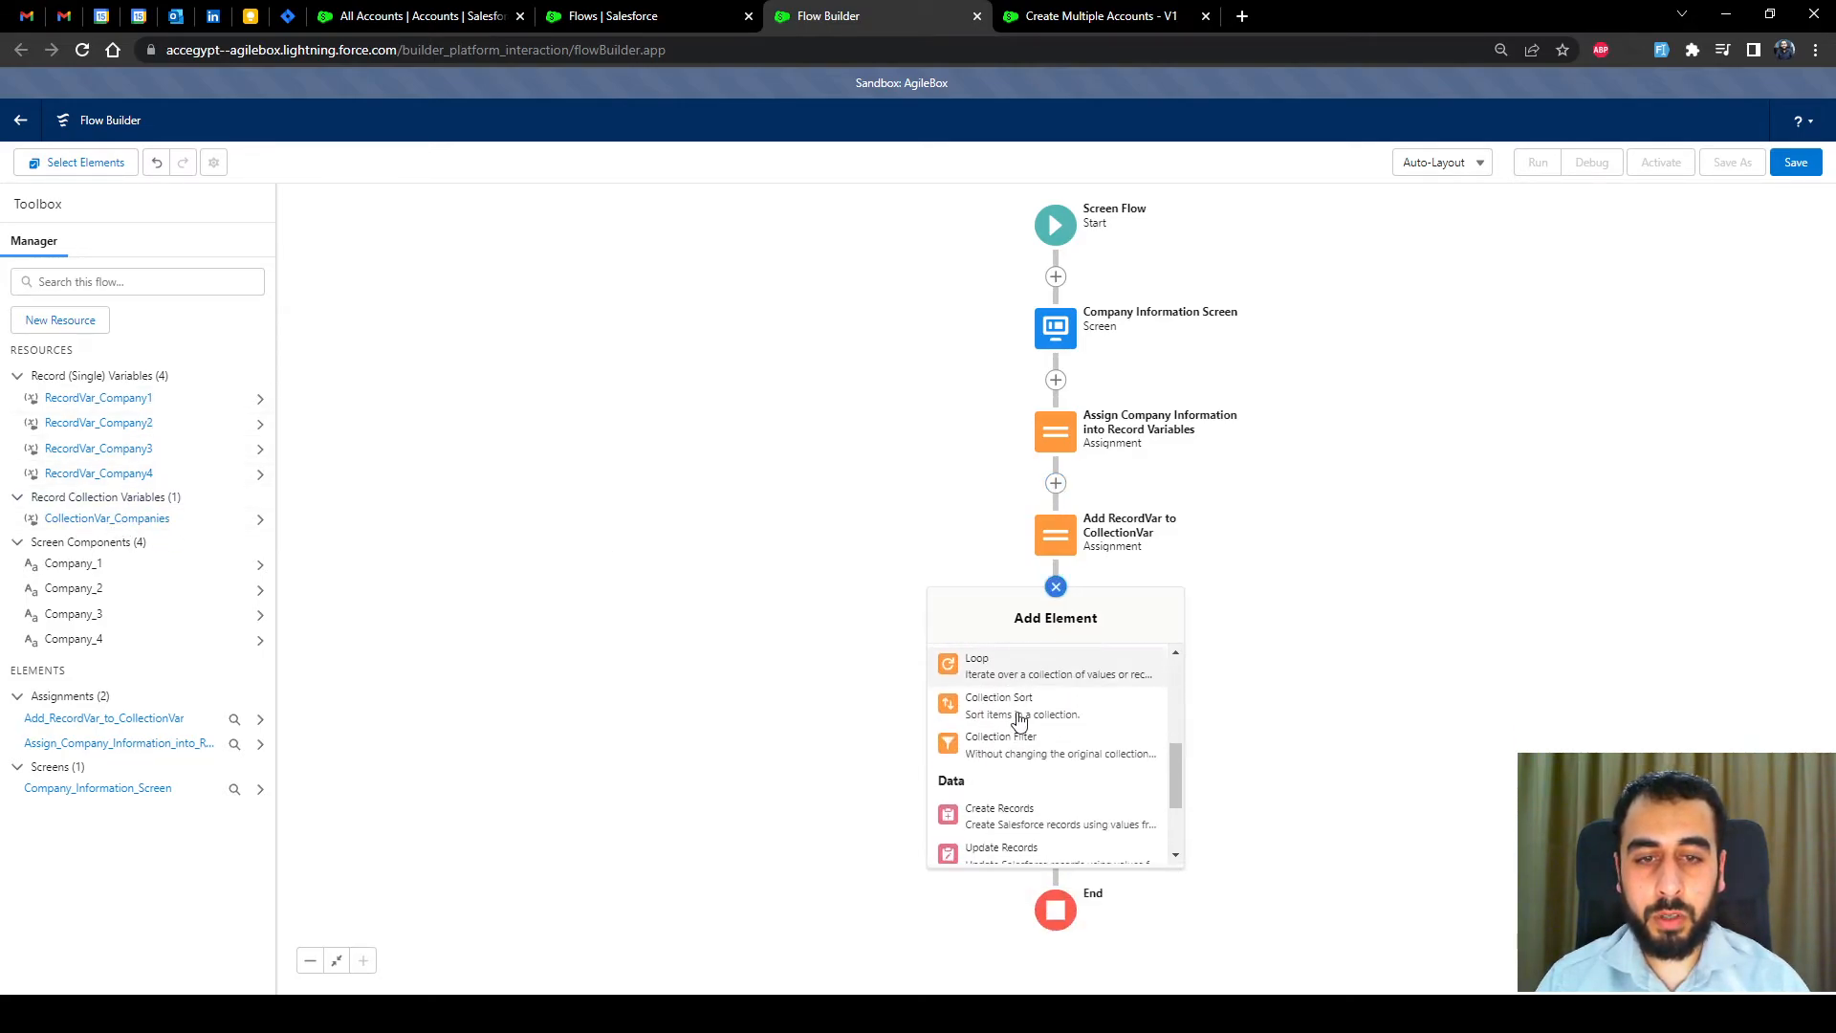
click(1016, 719)
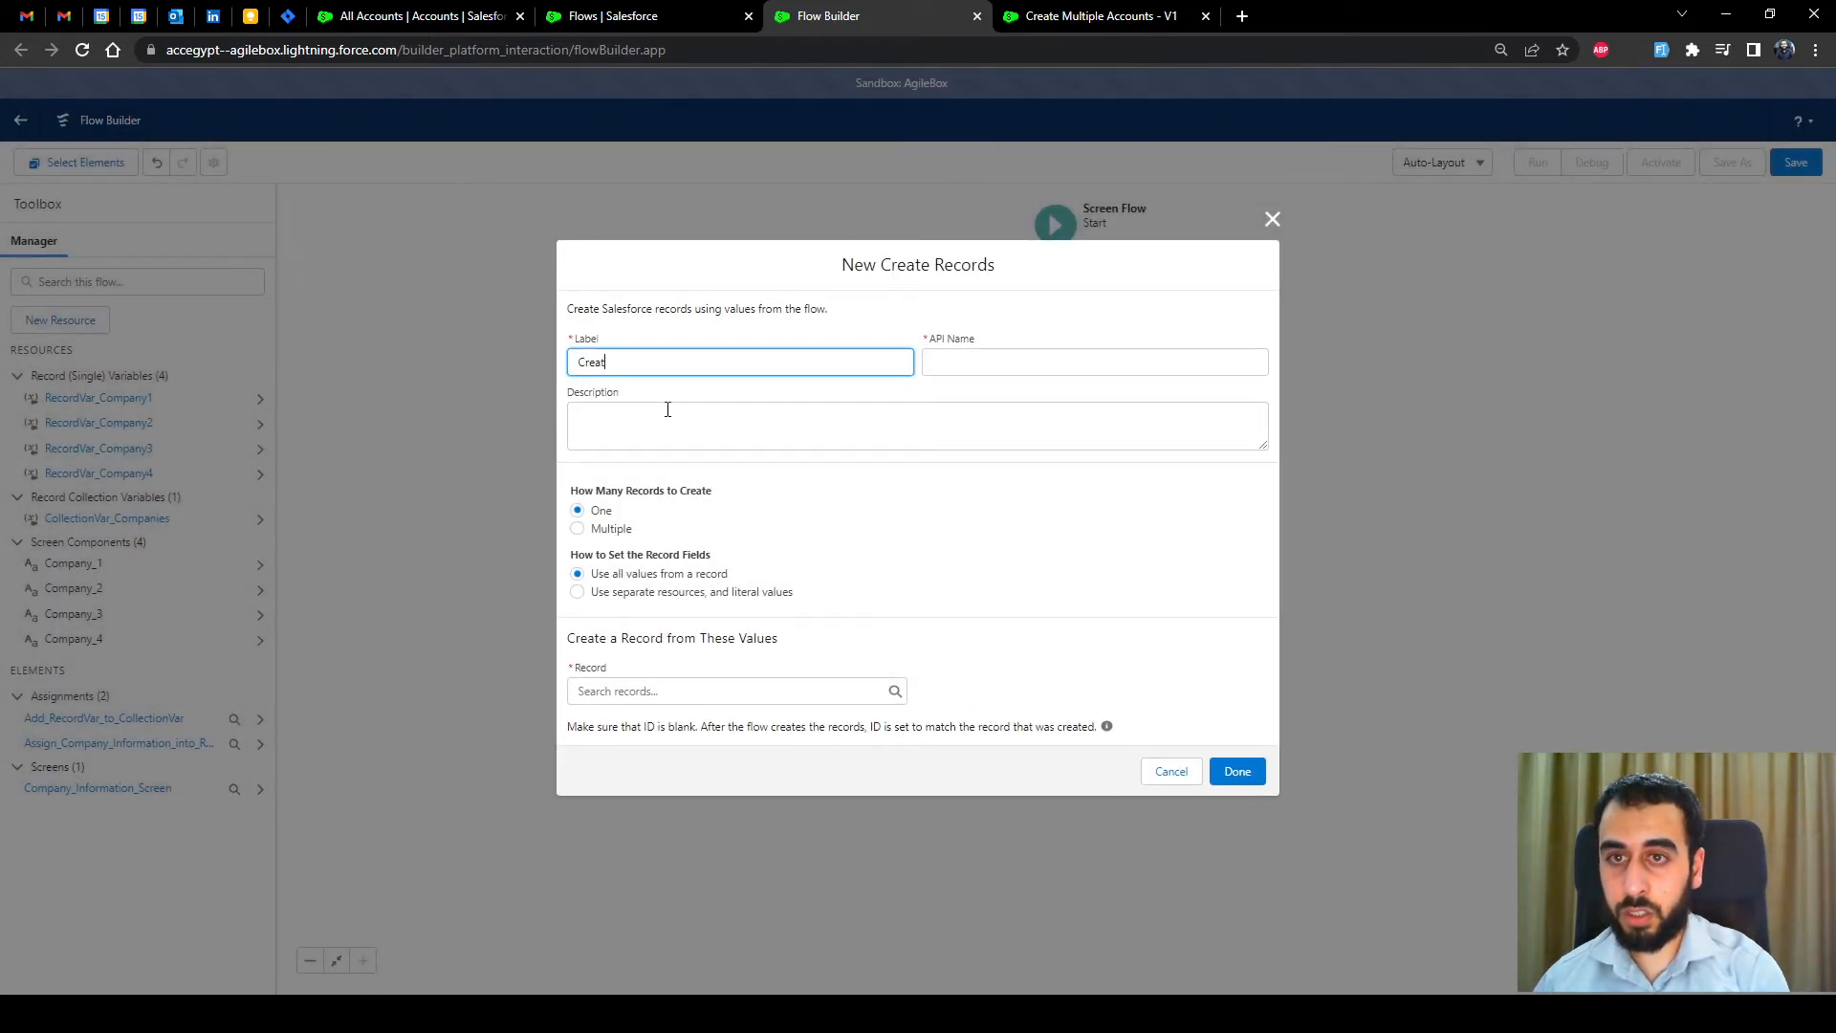
text(CollectionVar)
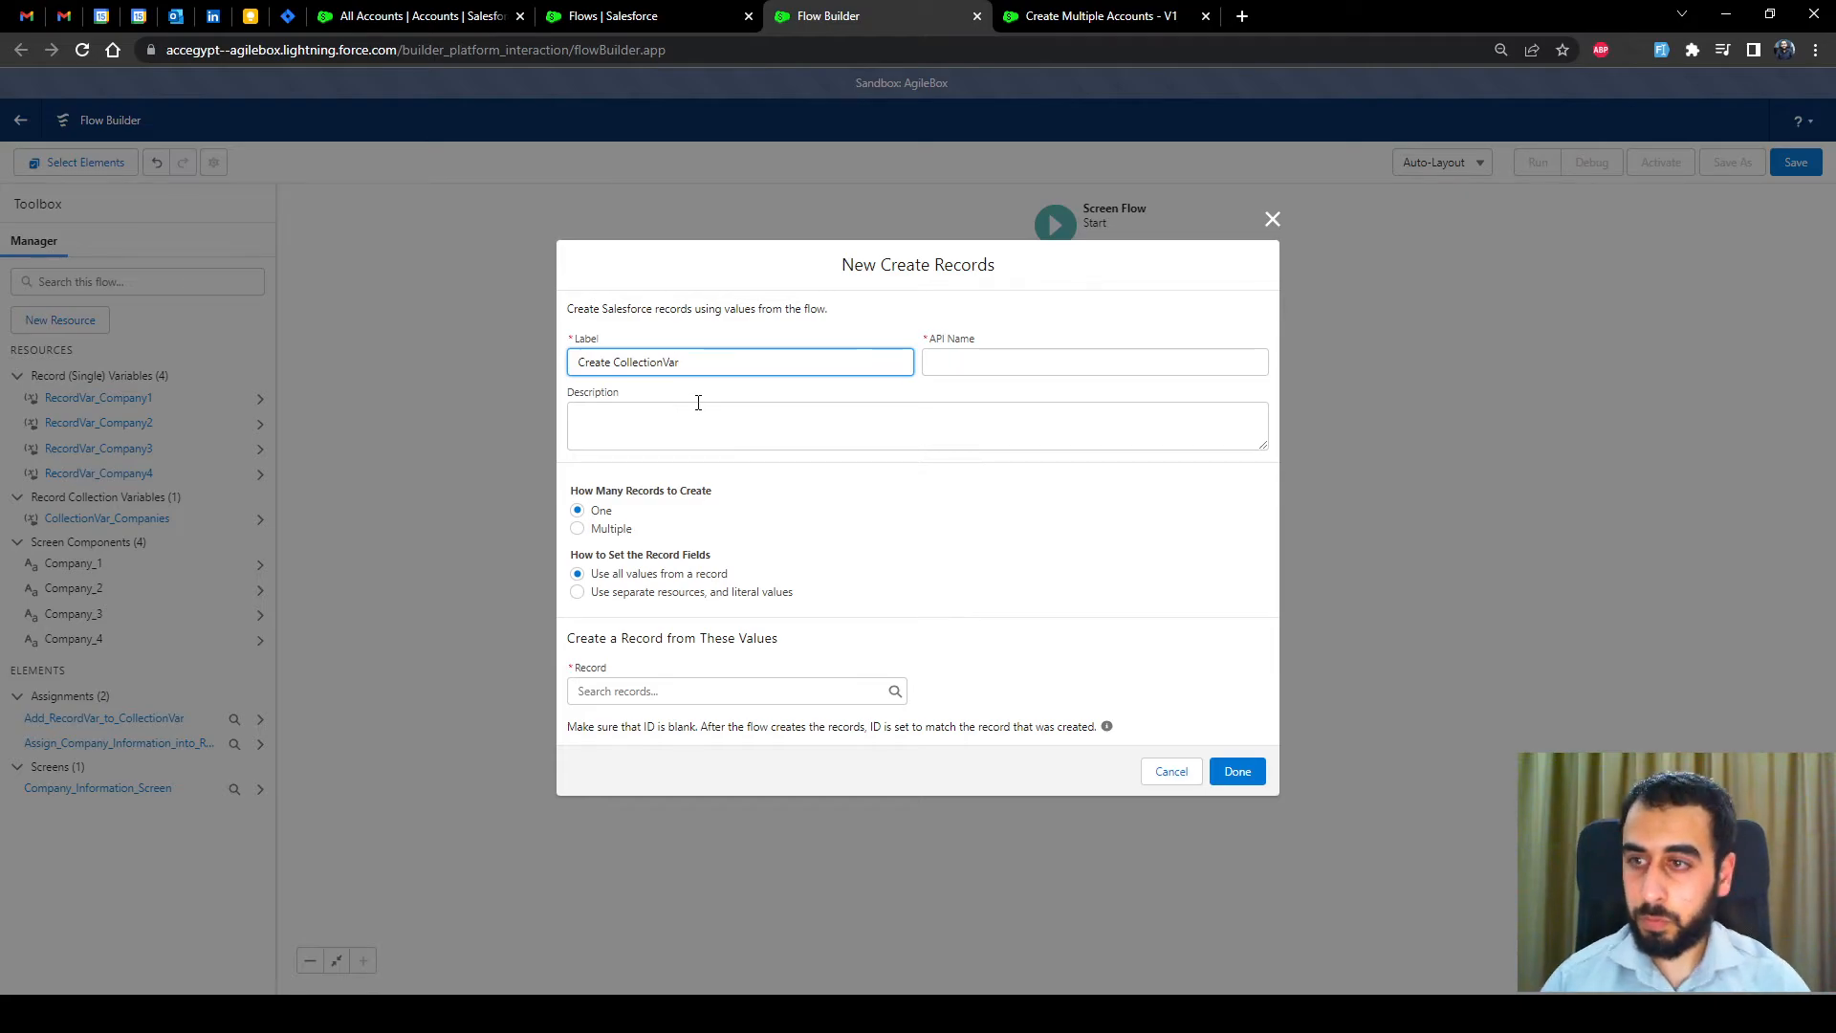
click(767, 394)
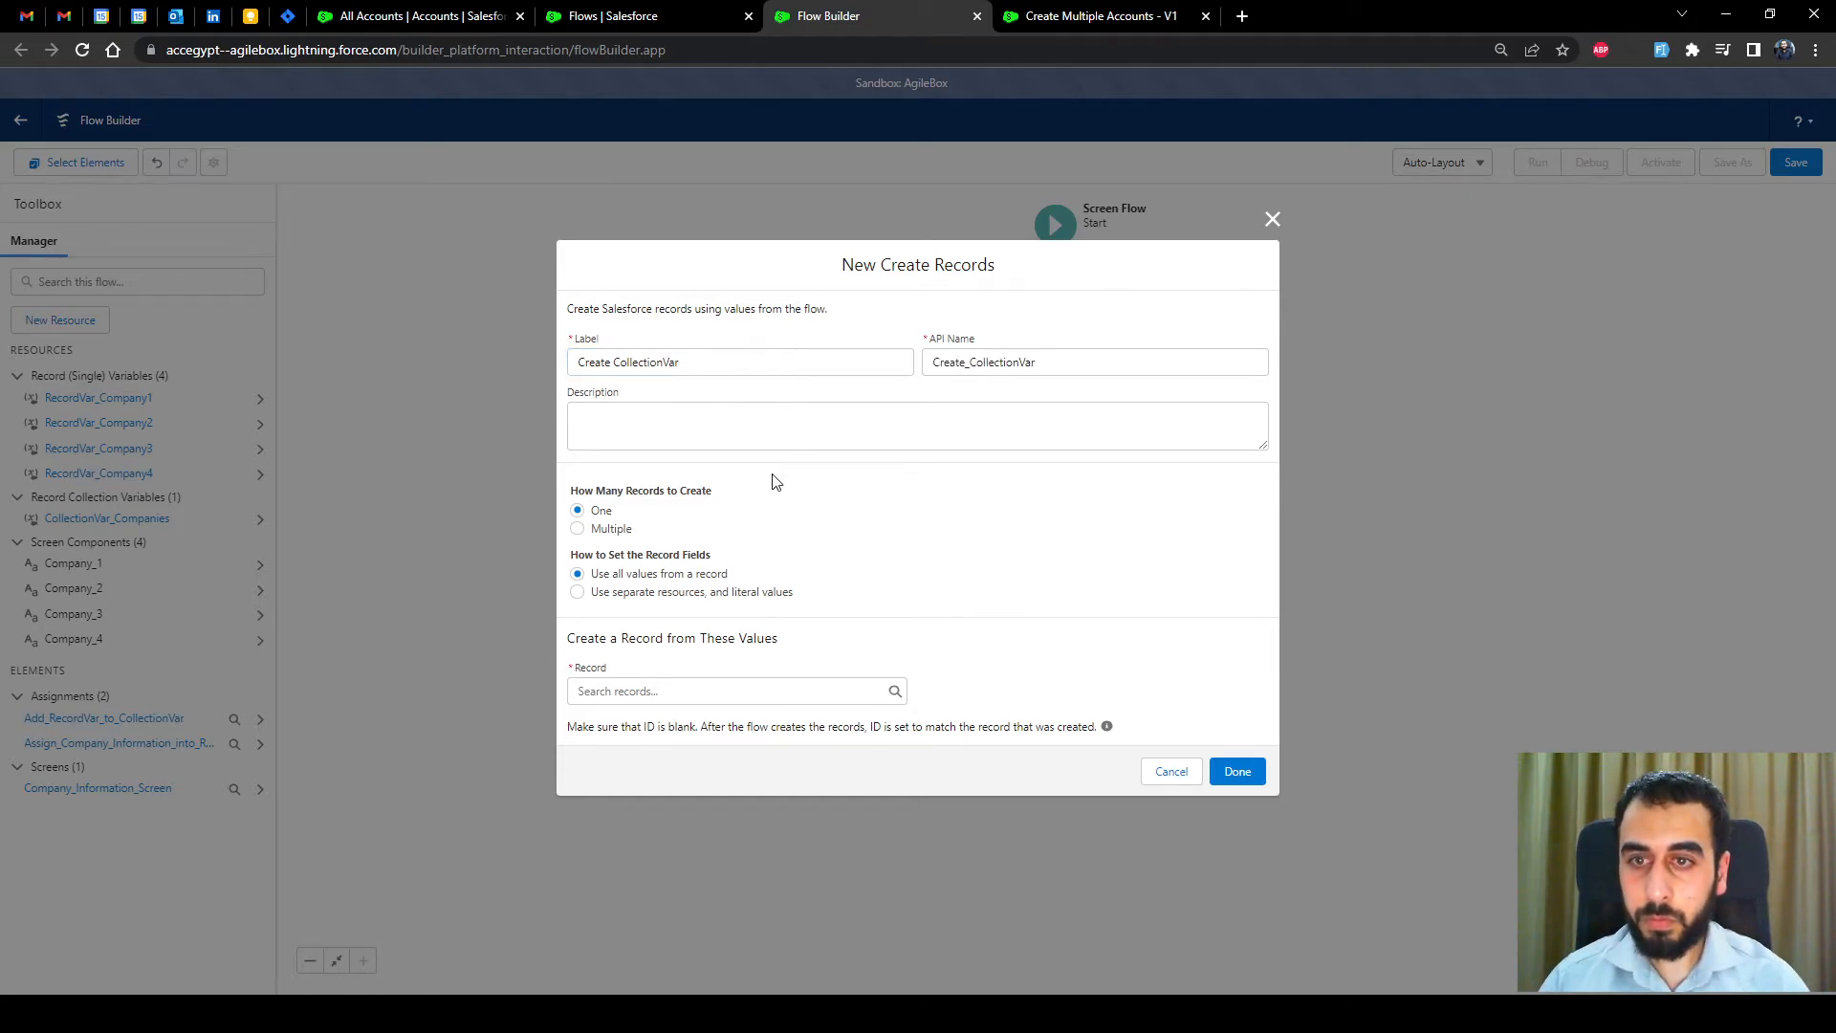
Set the element to create multiple records from the CollectionVar_Companies record collection and finish it.
click(615, 534)
click(651, 653)
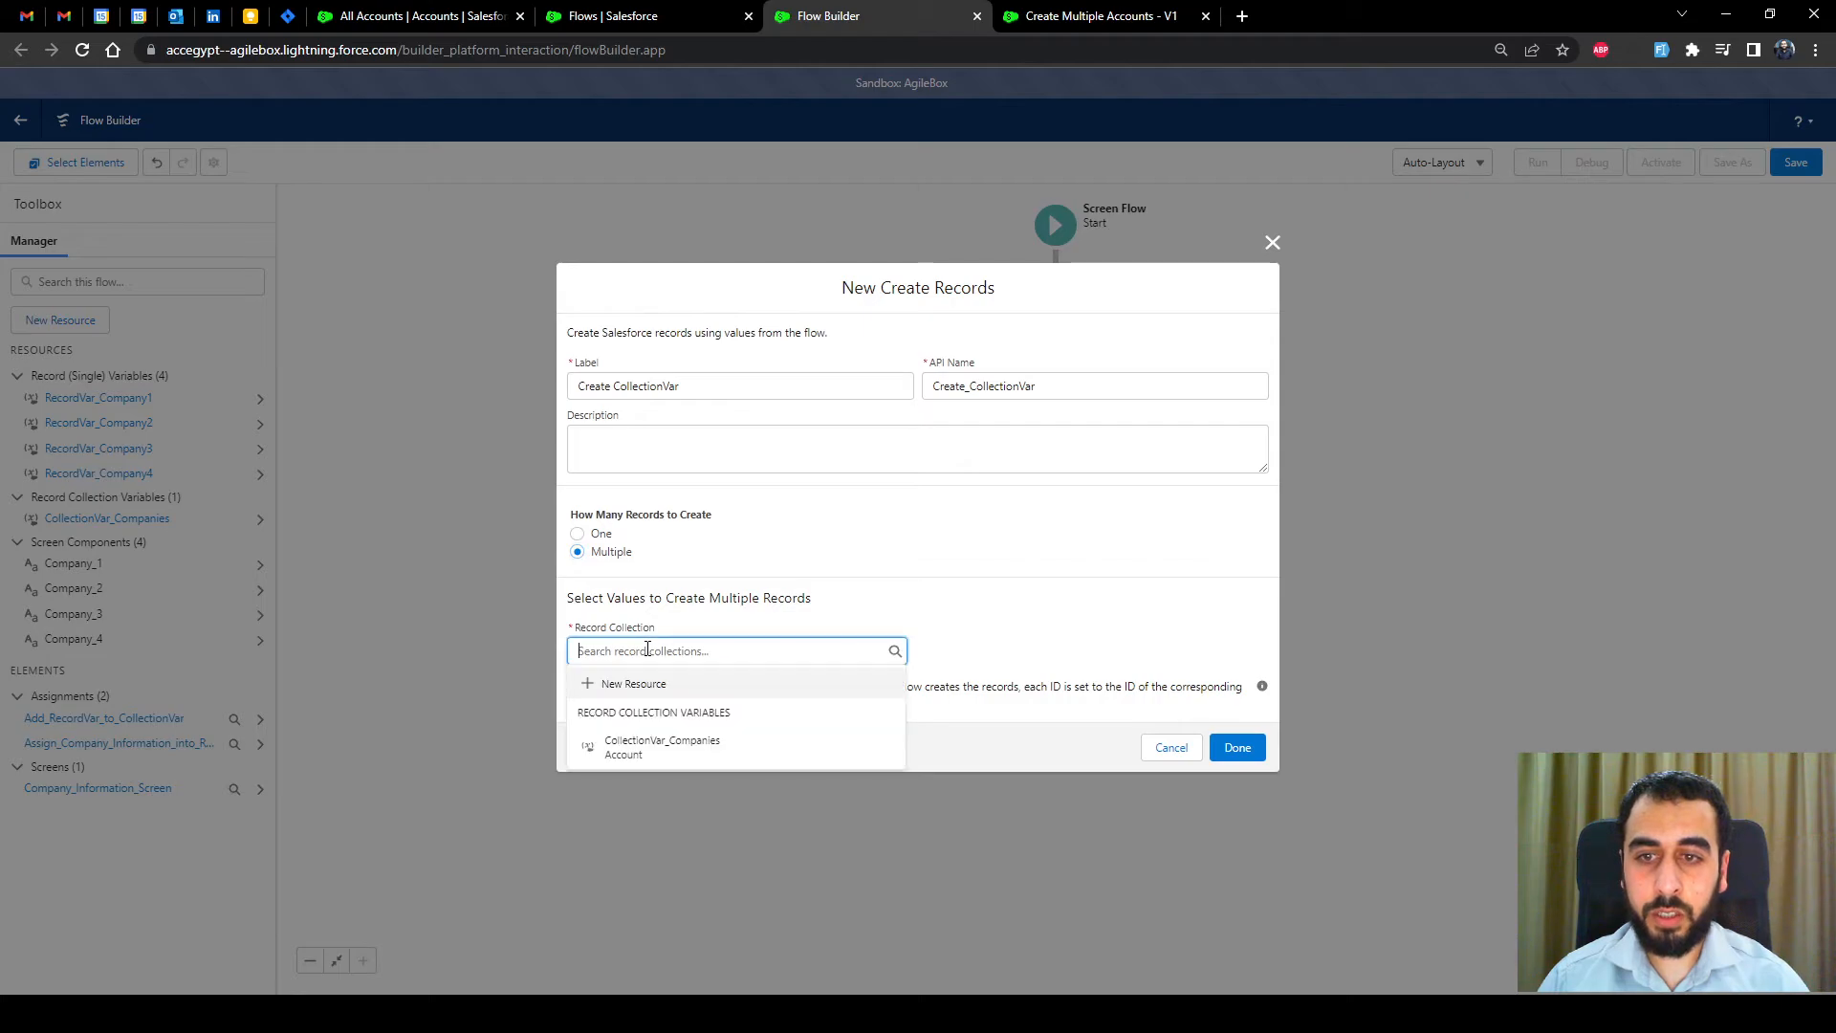
click(679, 751)
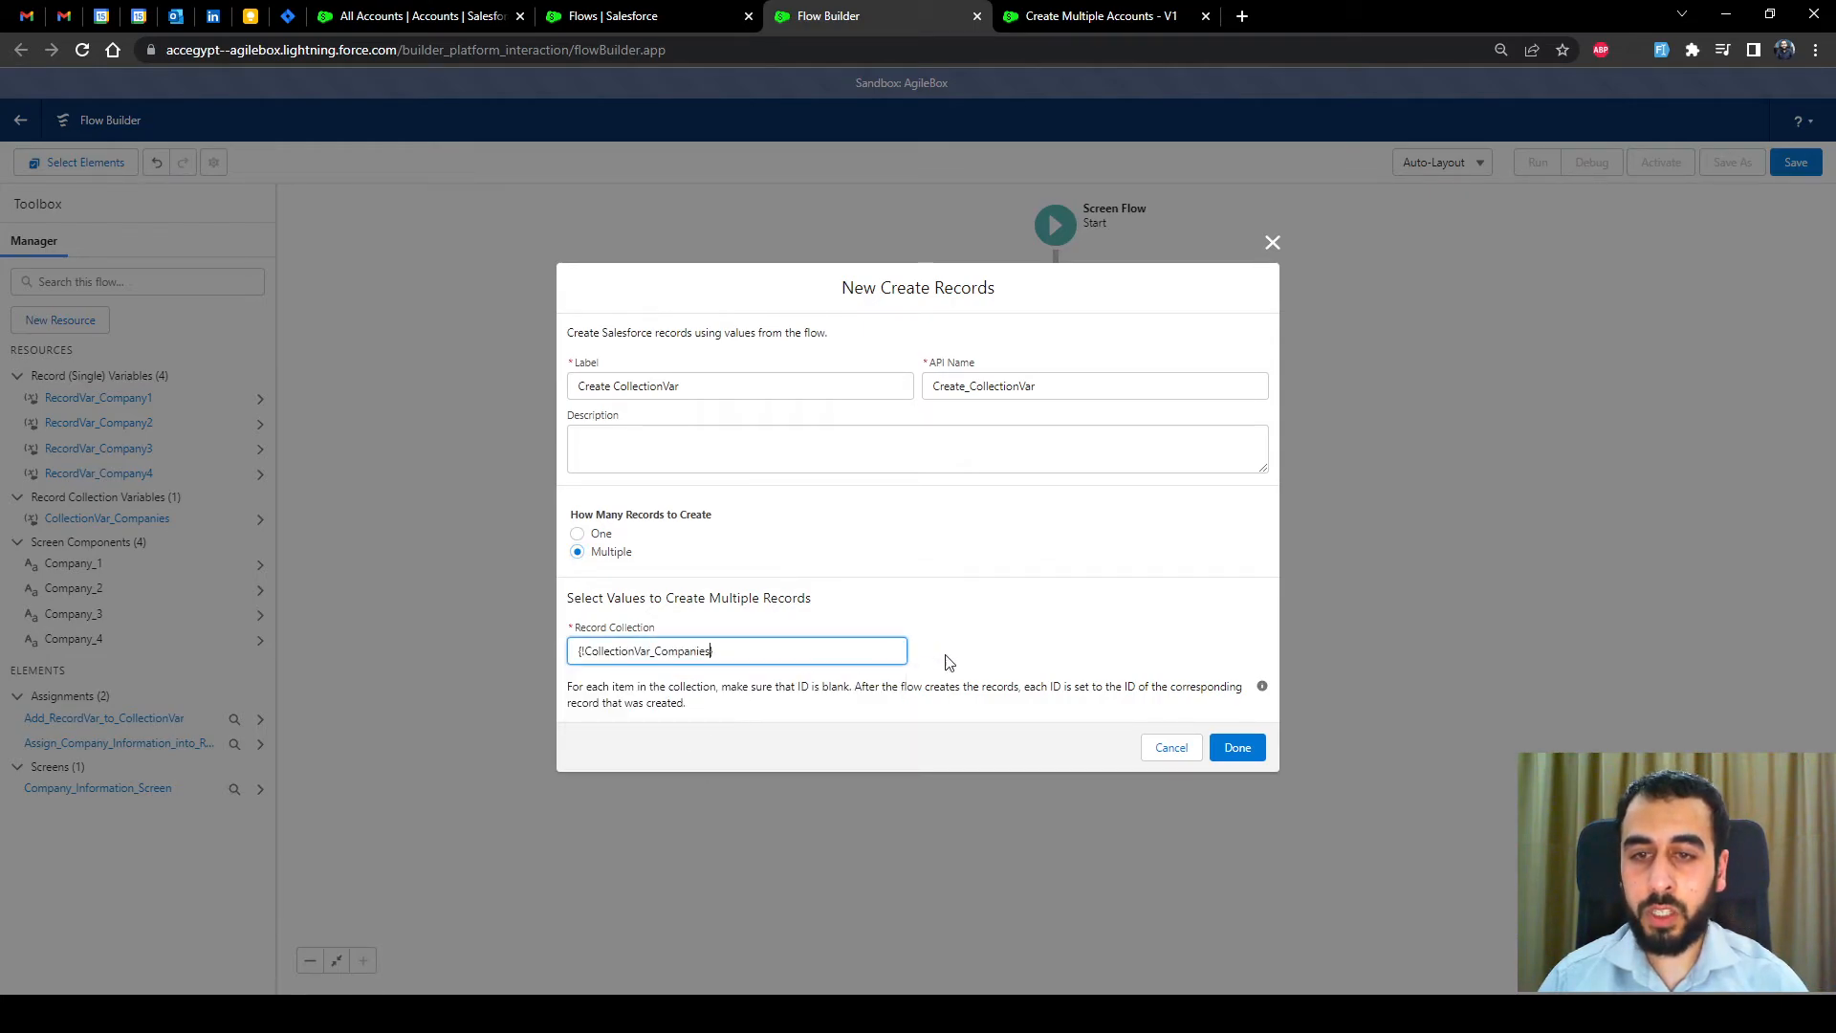
click(1236, 747)
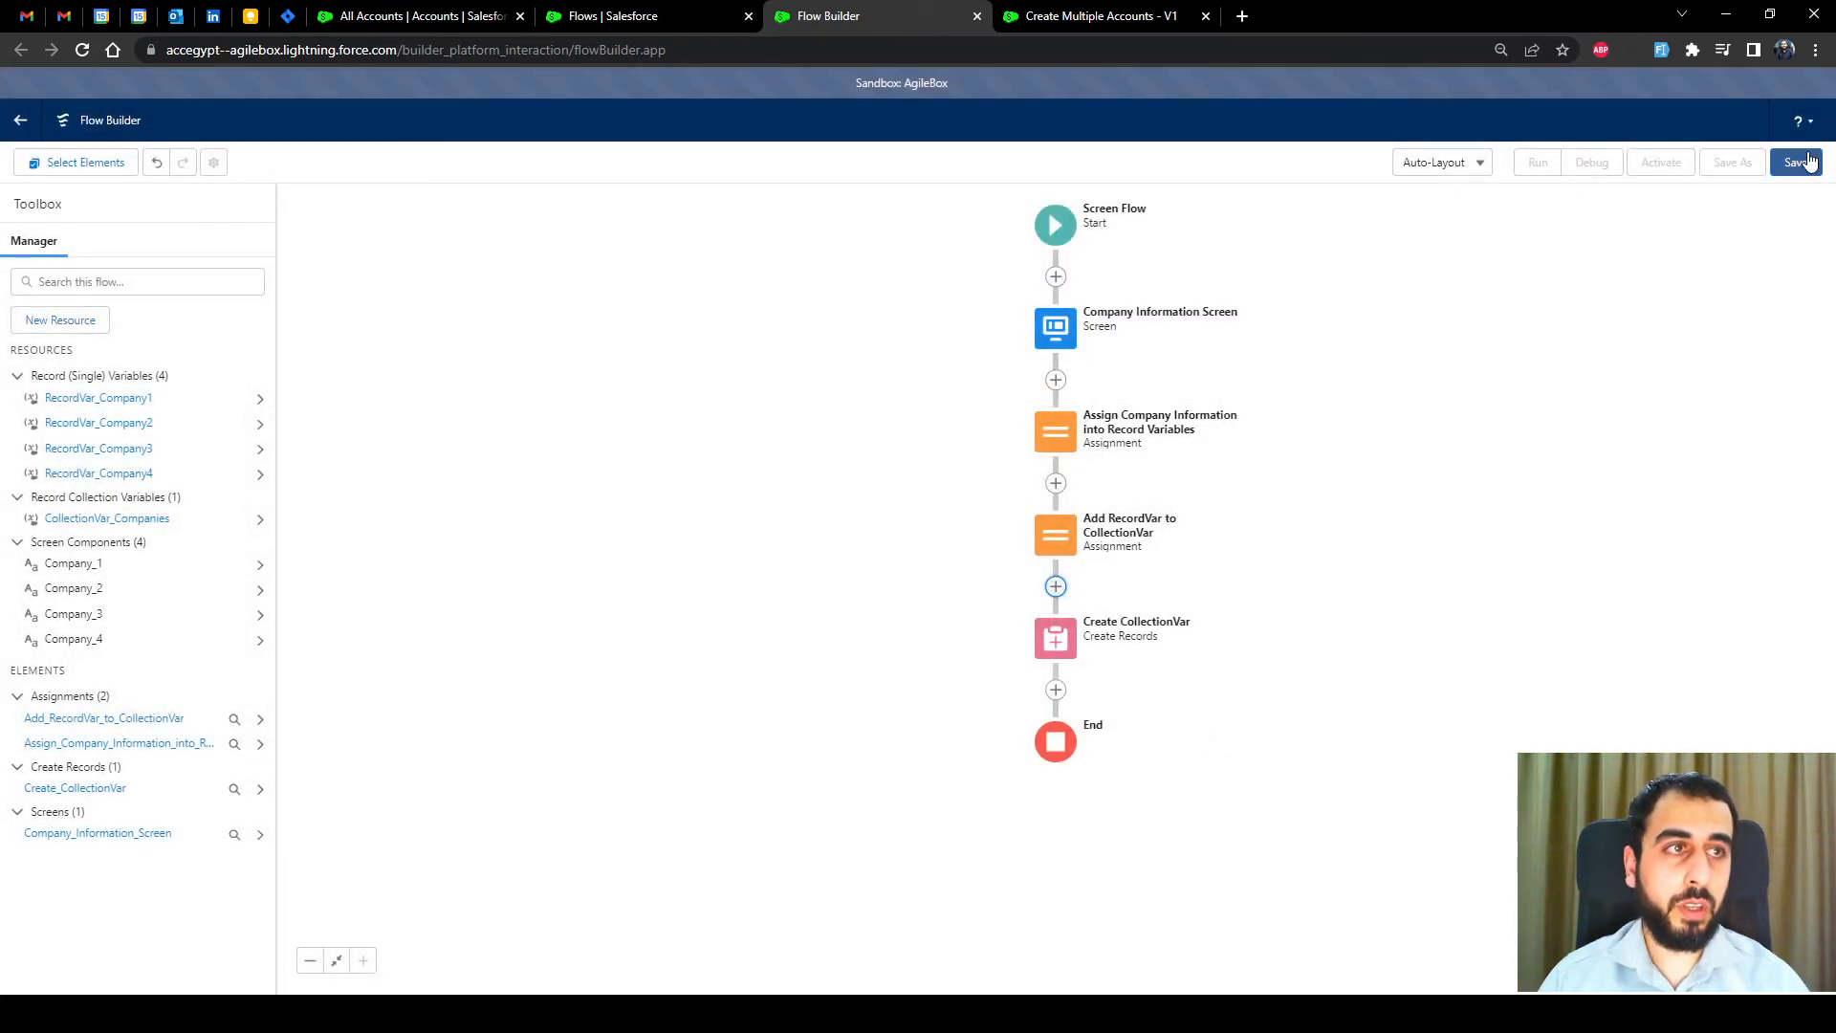
Save the flow with the label Create Collection of Accounts.
click(1795, 162)
click(822, 475)
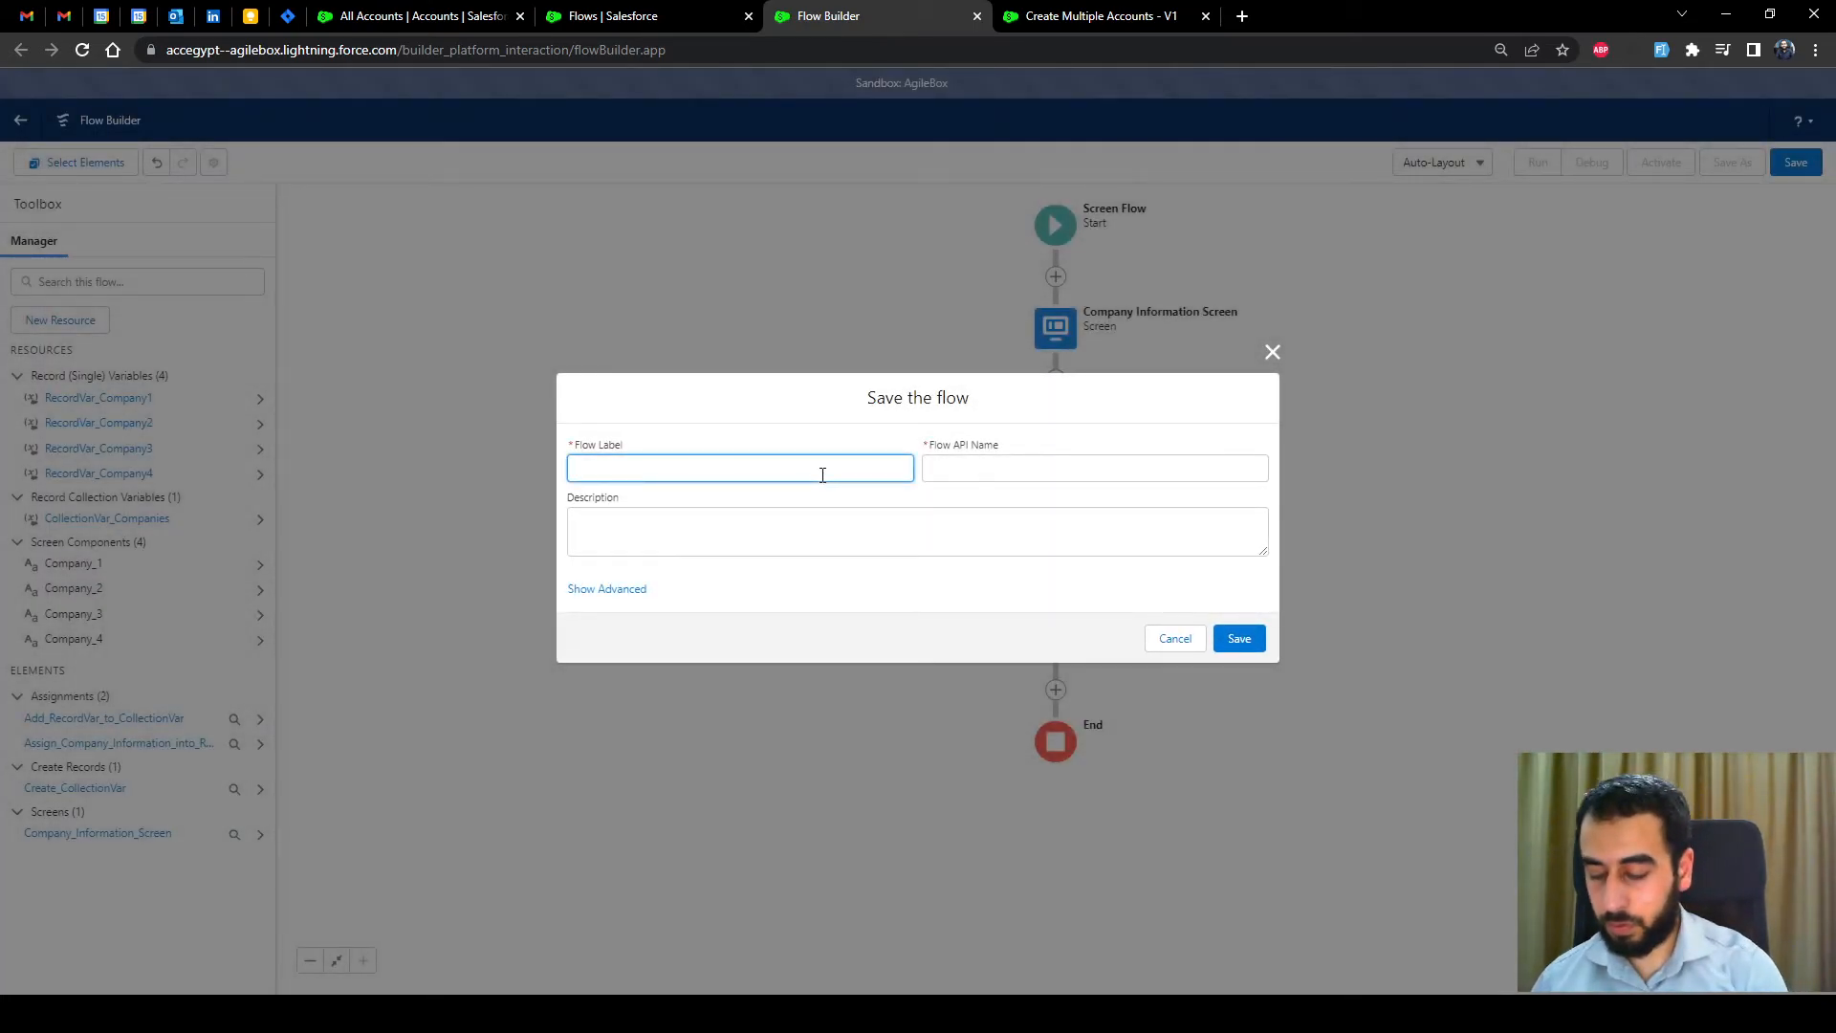
text(Create Collection)
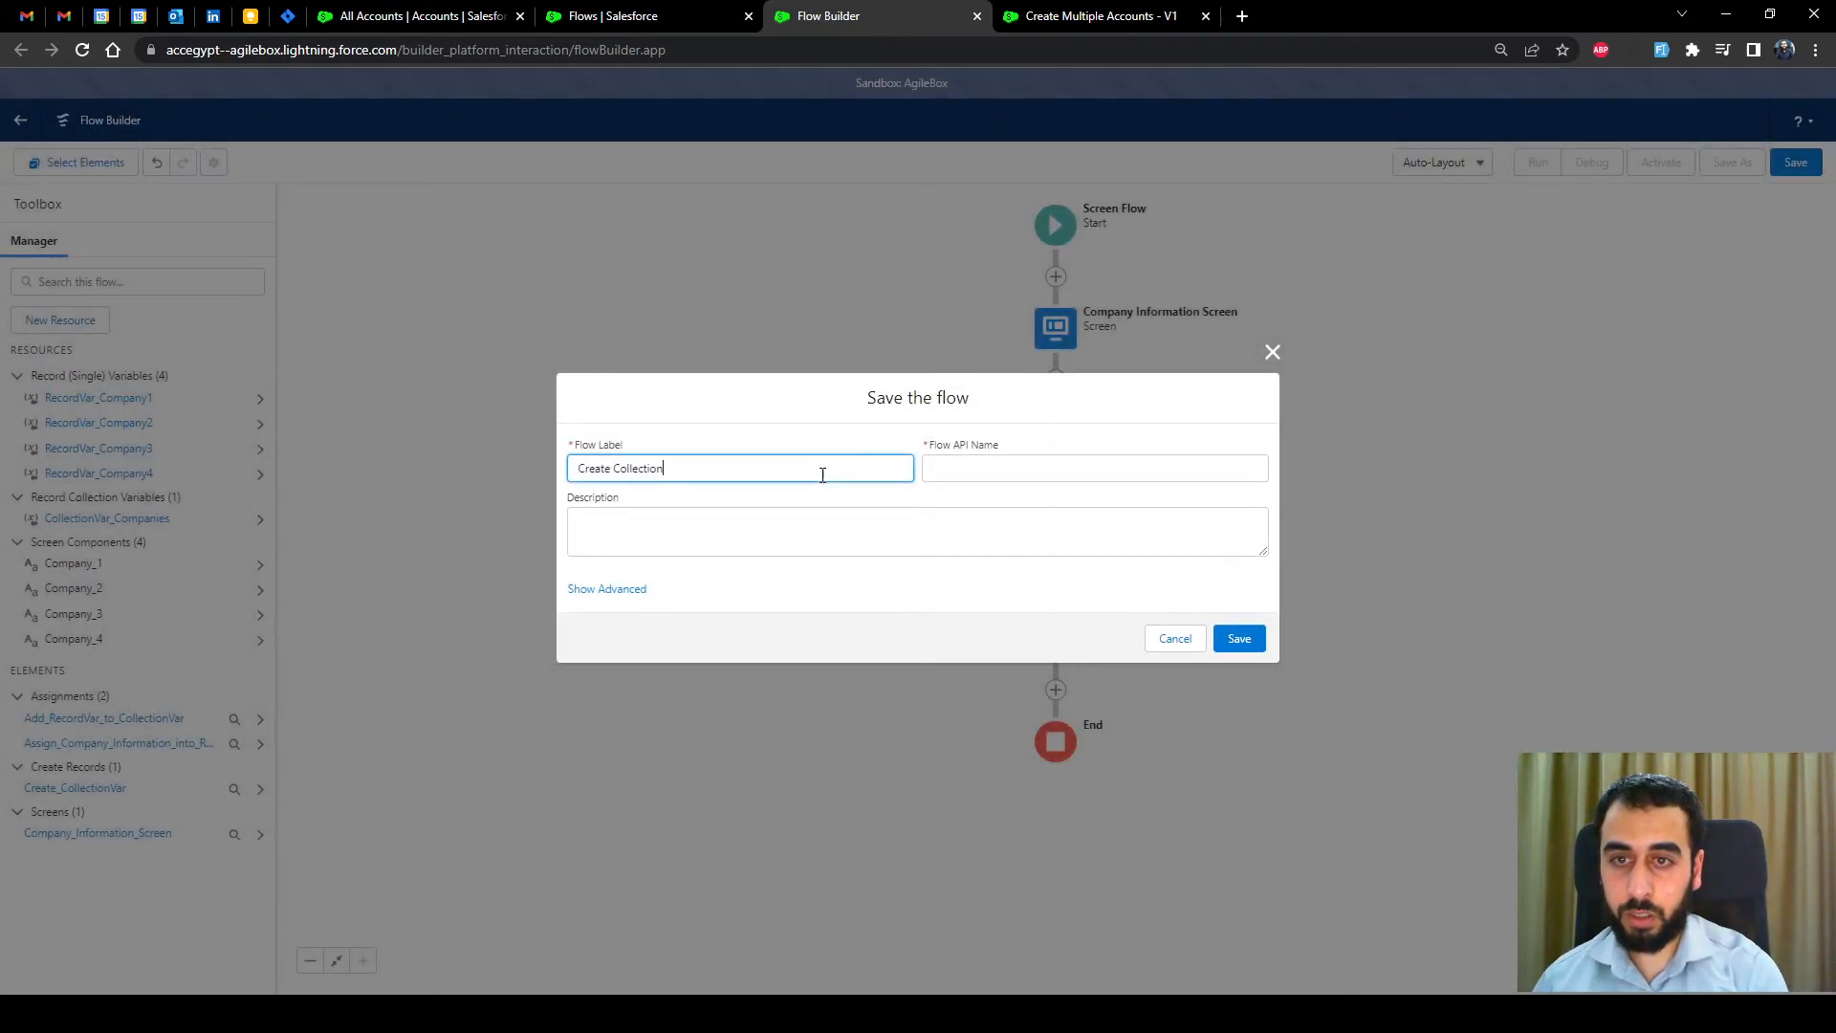
text( of Accounts)
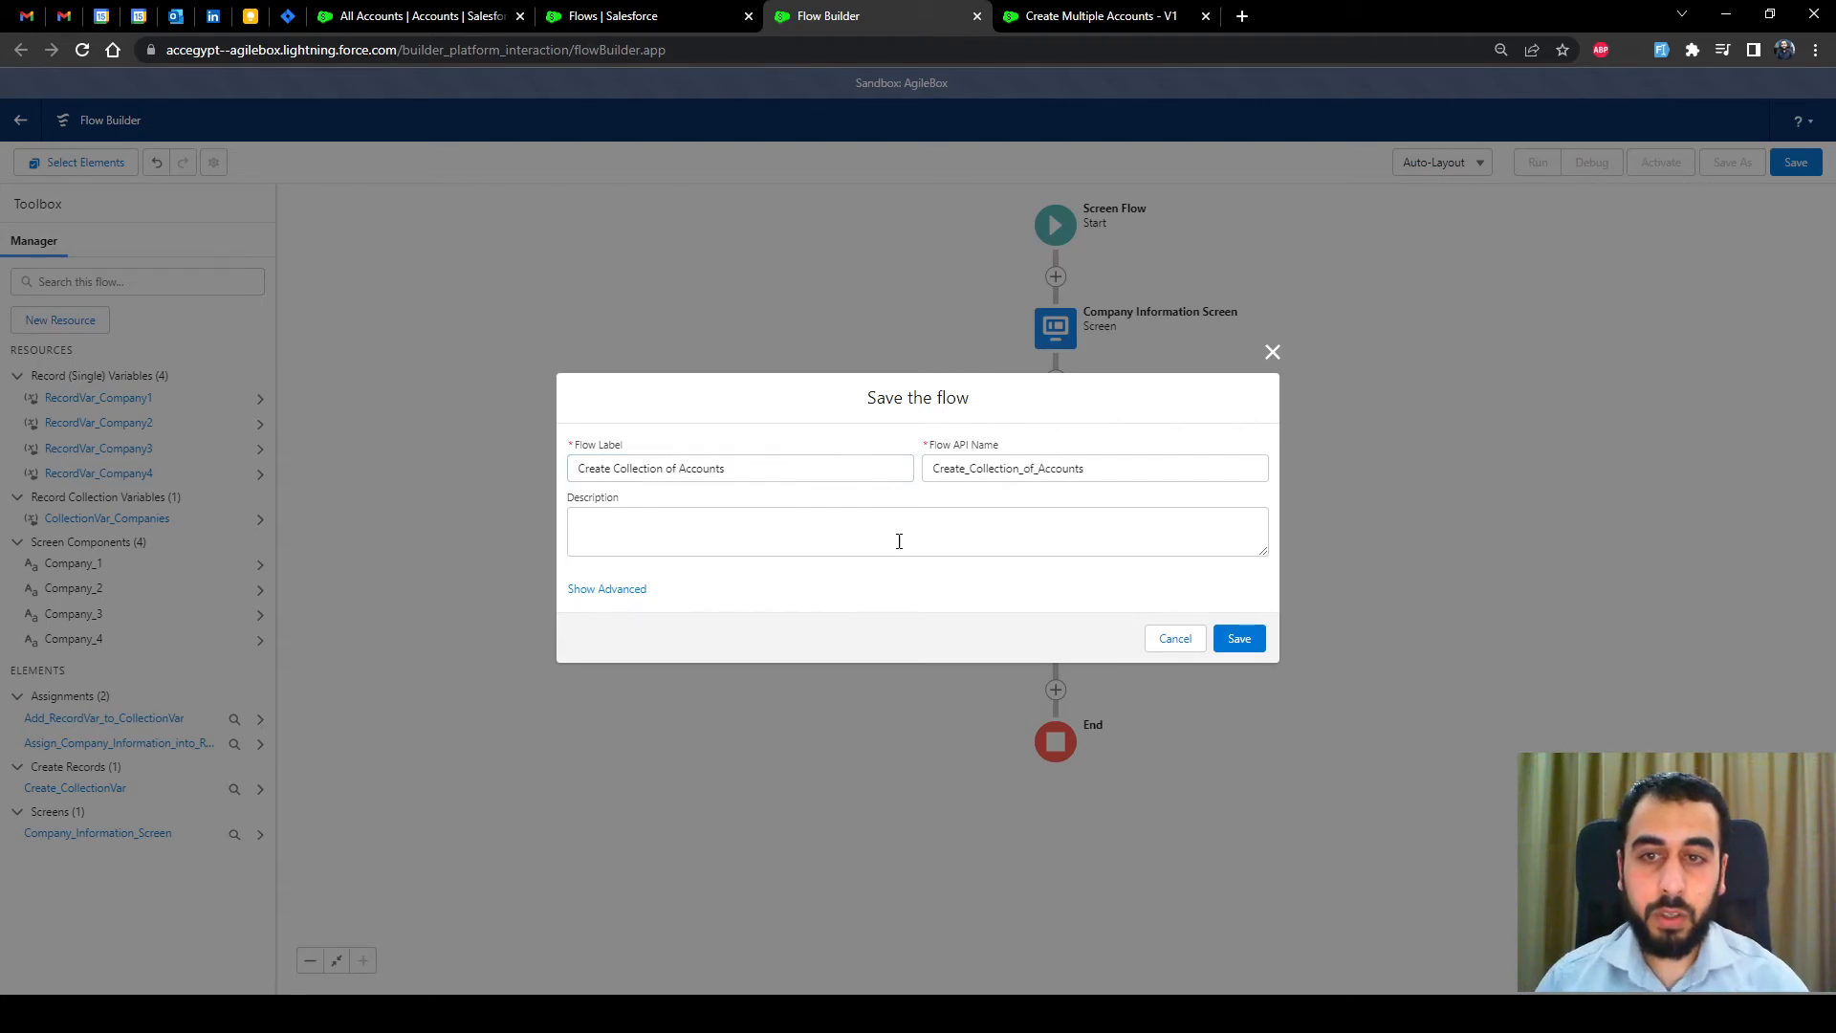
click(1239, 638)
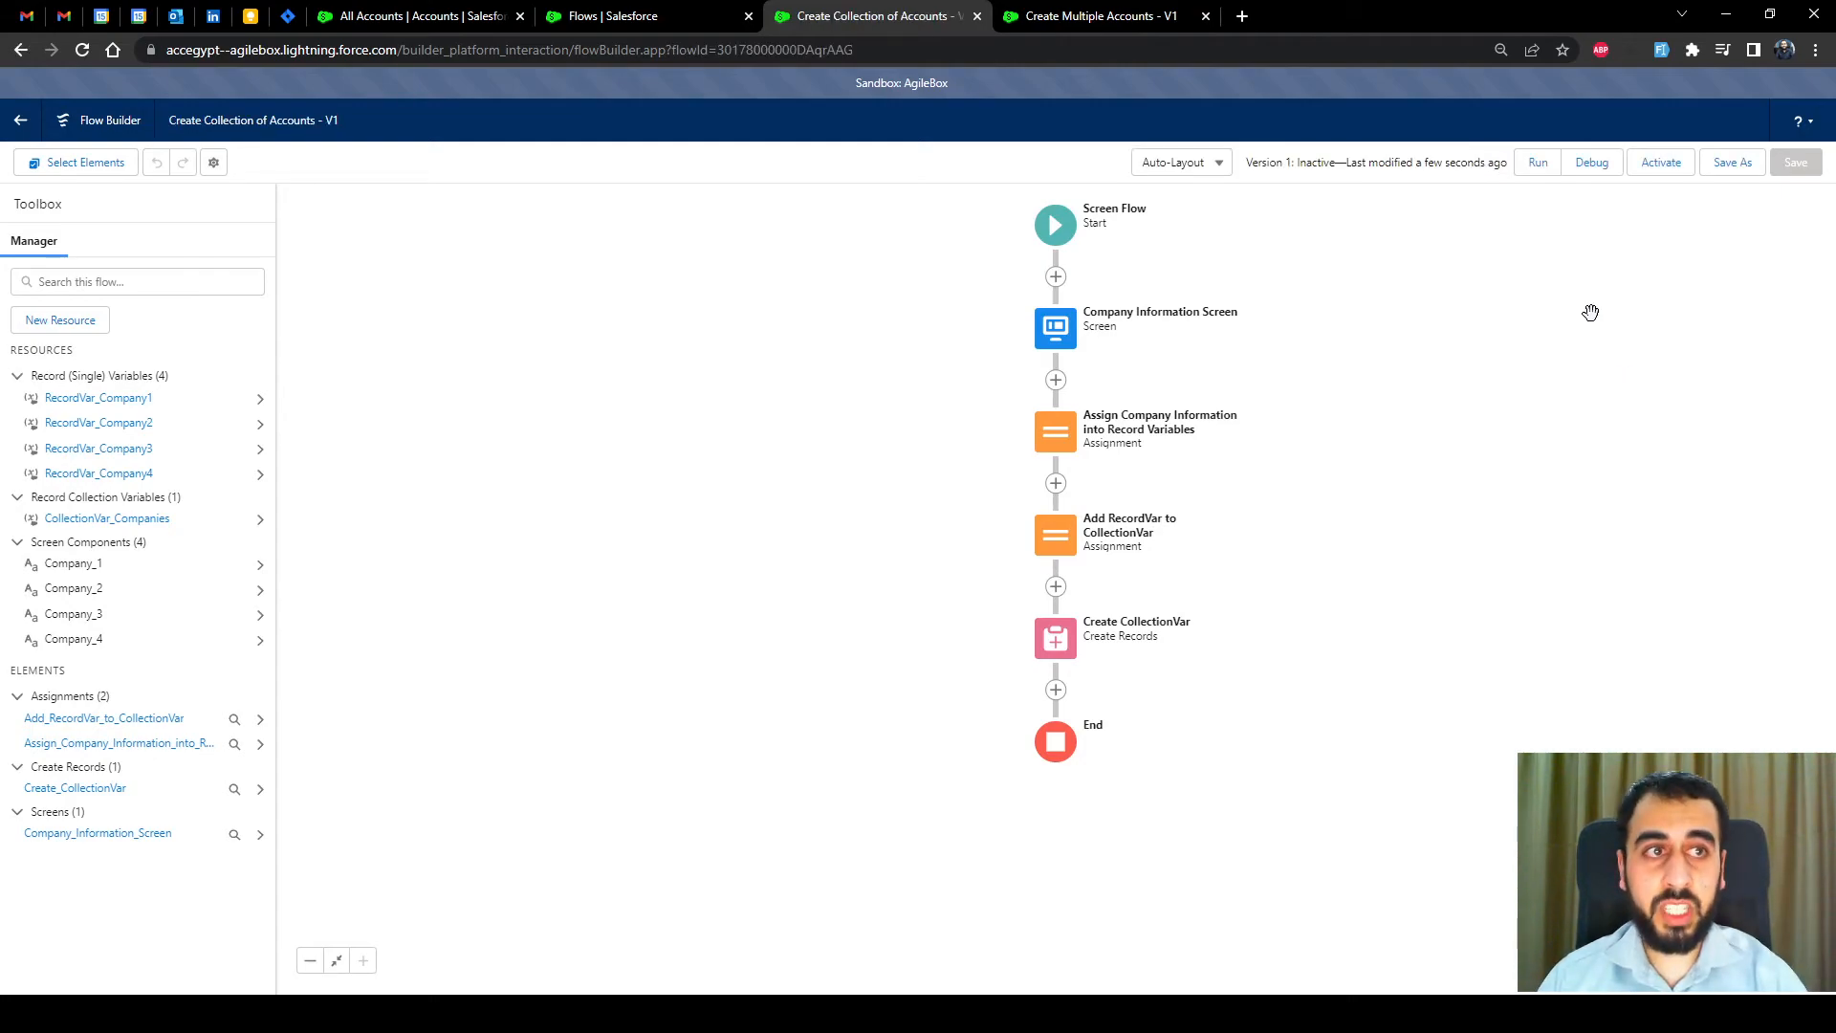
Start a debug run of the flow and enter Company A in the Company 1 field.
click(1592, 162)
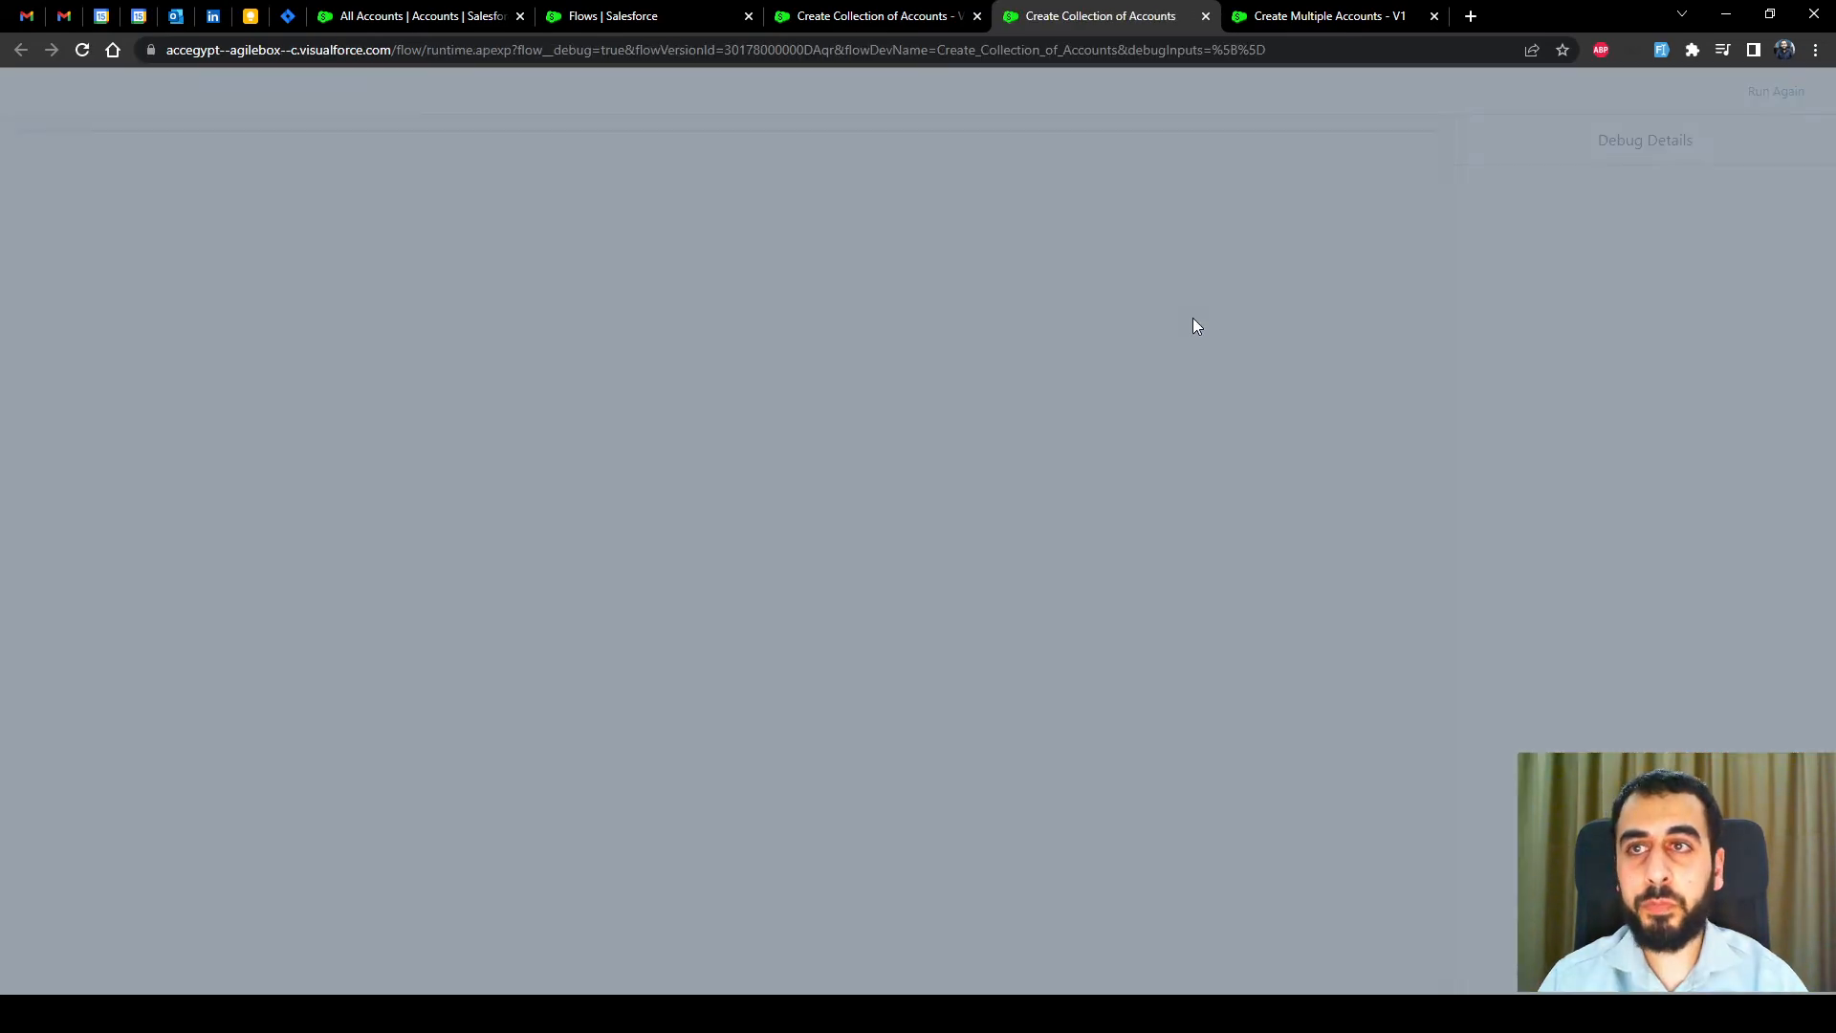
click(1180, 660)
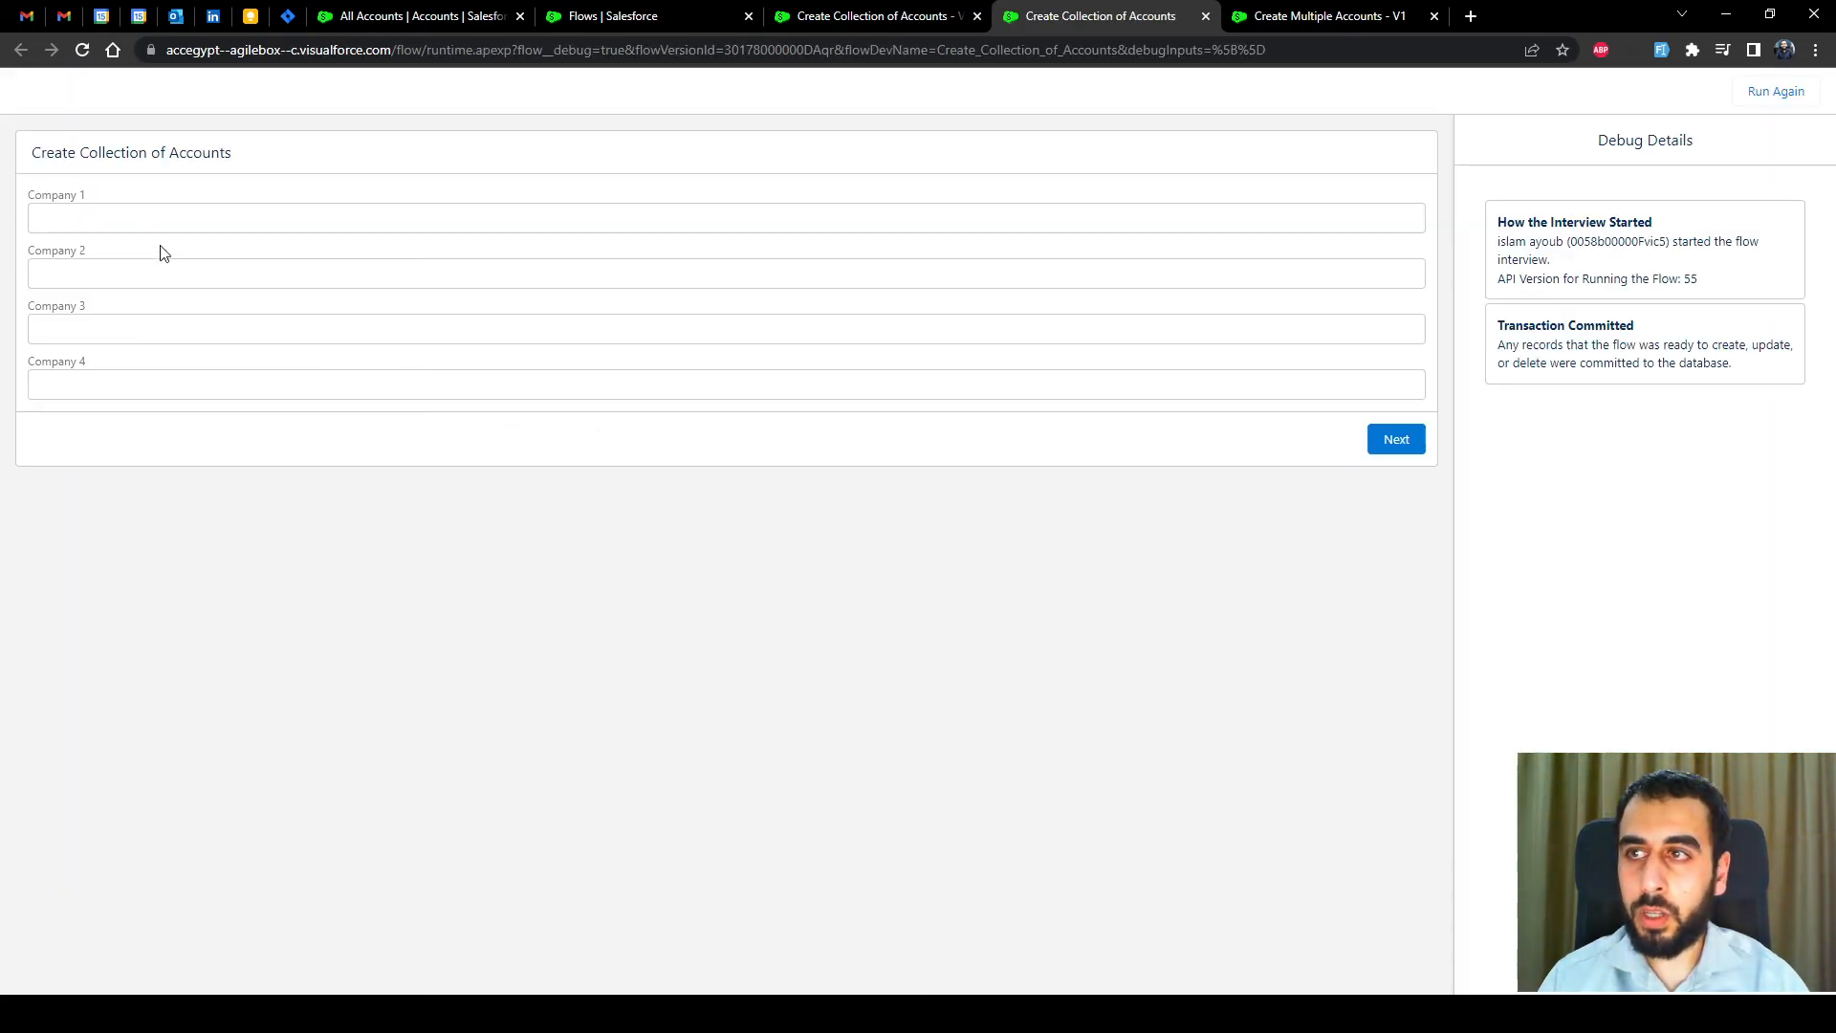
click(134, 216)
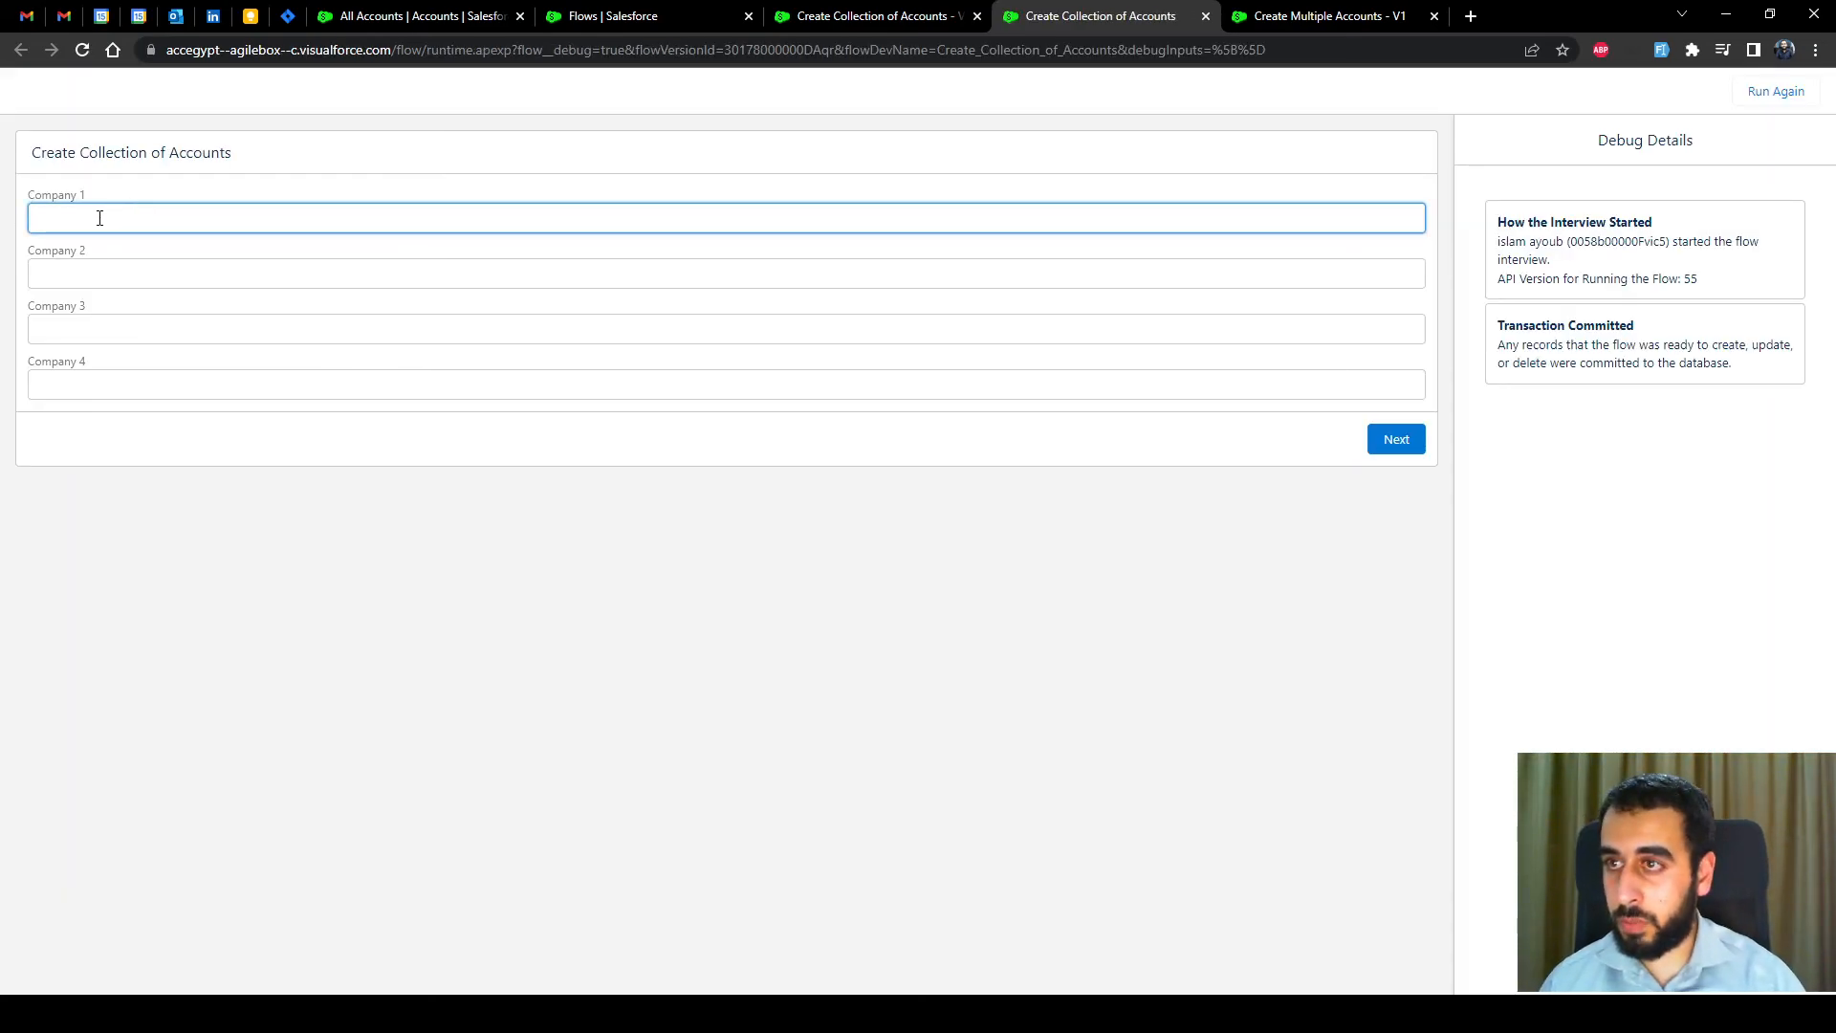
text(Co)
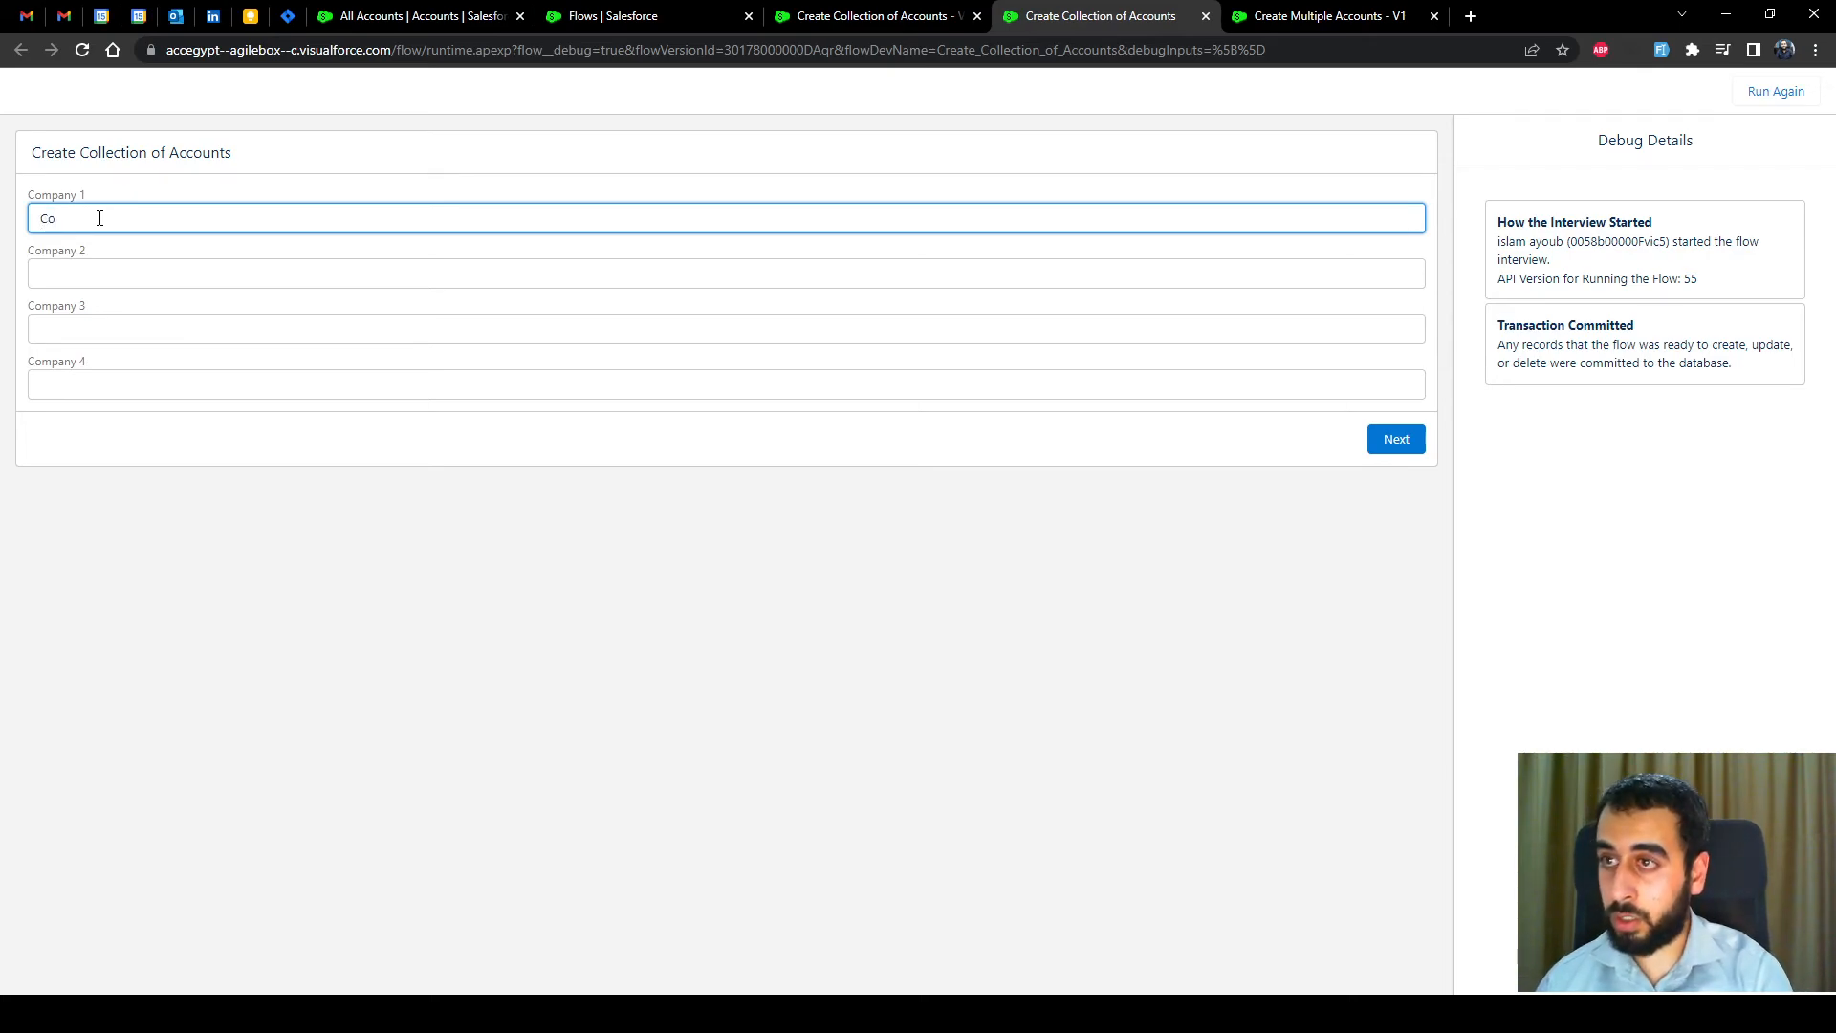
text(mpany)
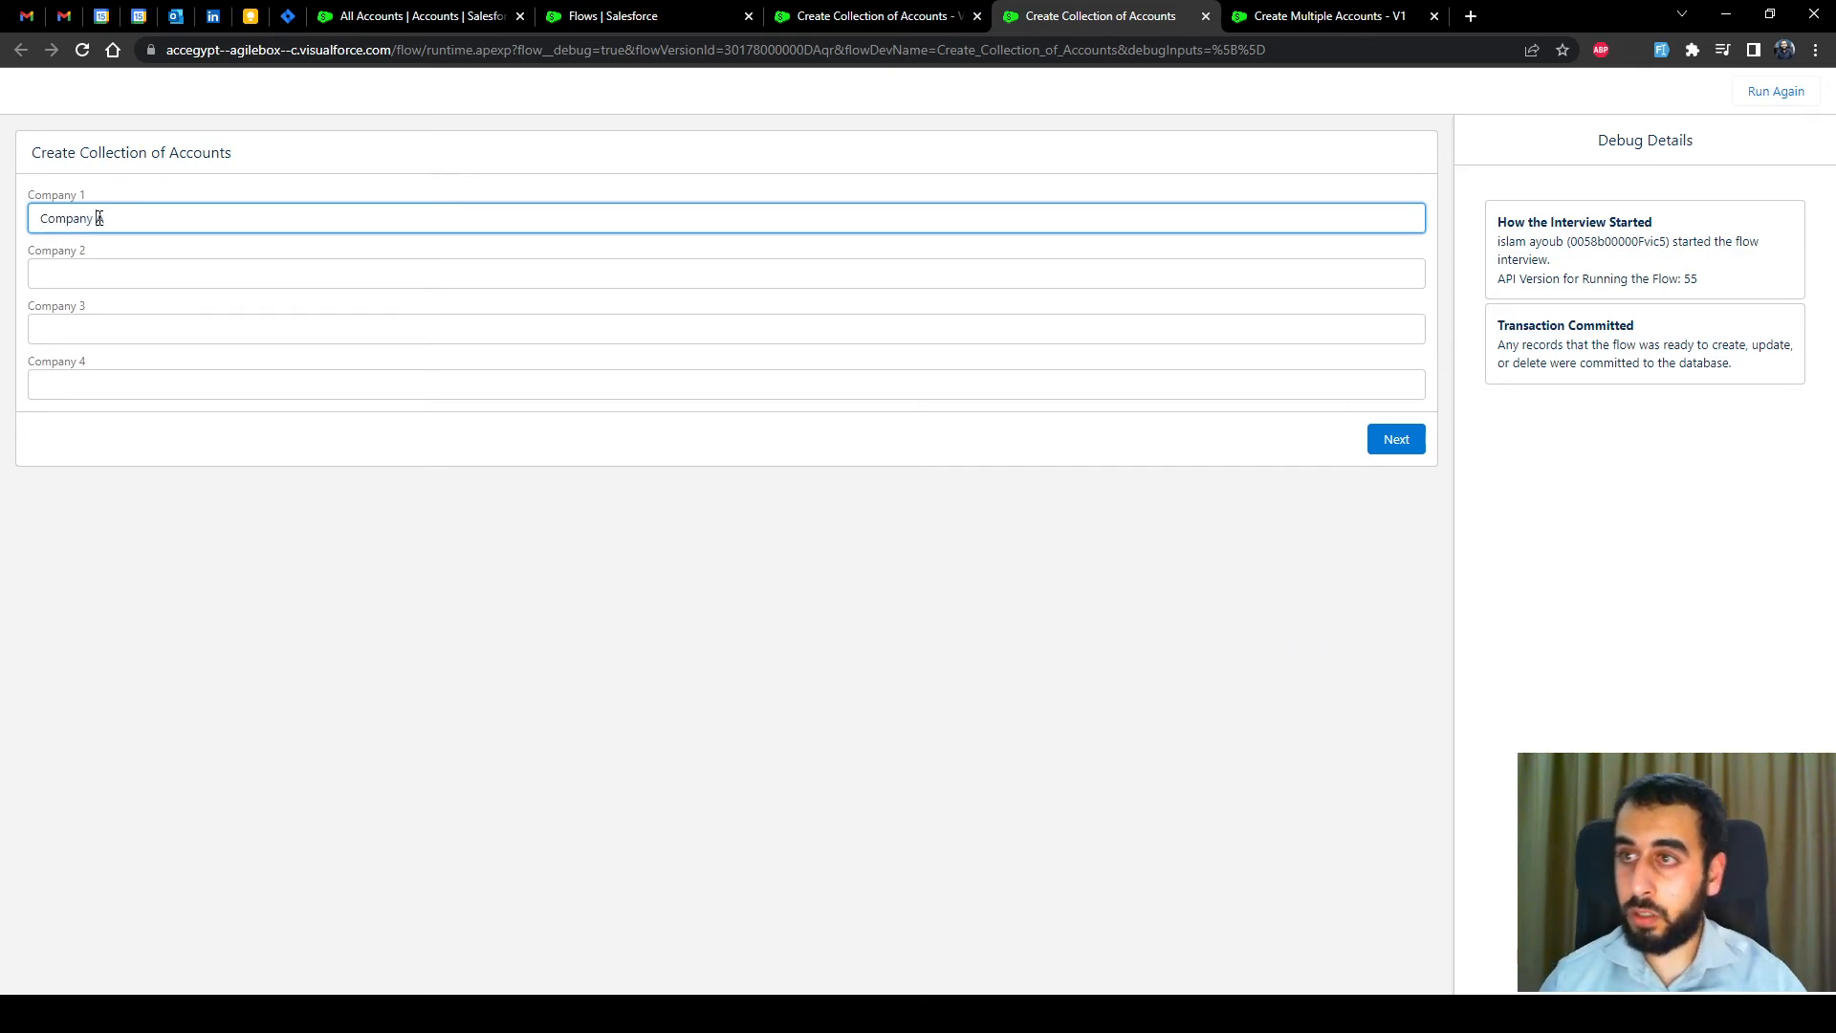
Copy the word Company from the Company 1 field into Company 2 and complete it as Company B.
triple_click(98, 218)
drag(96, 218, 41, 220)
key(ctrl+c)
click(119, 268)
key(ctrl+v)
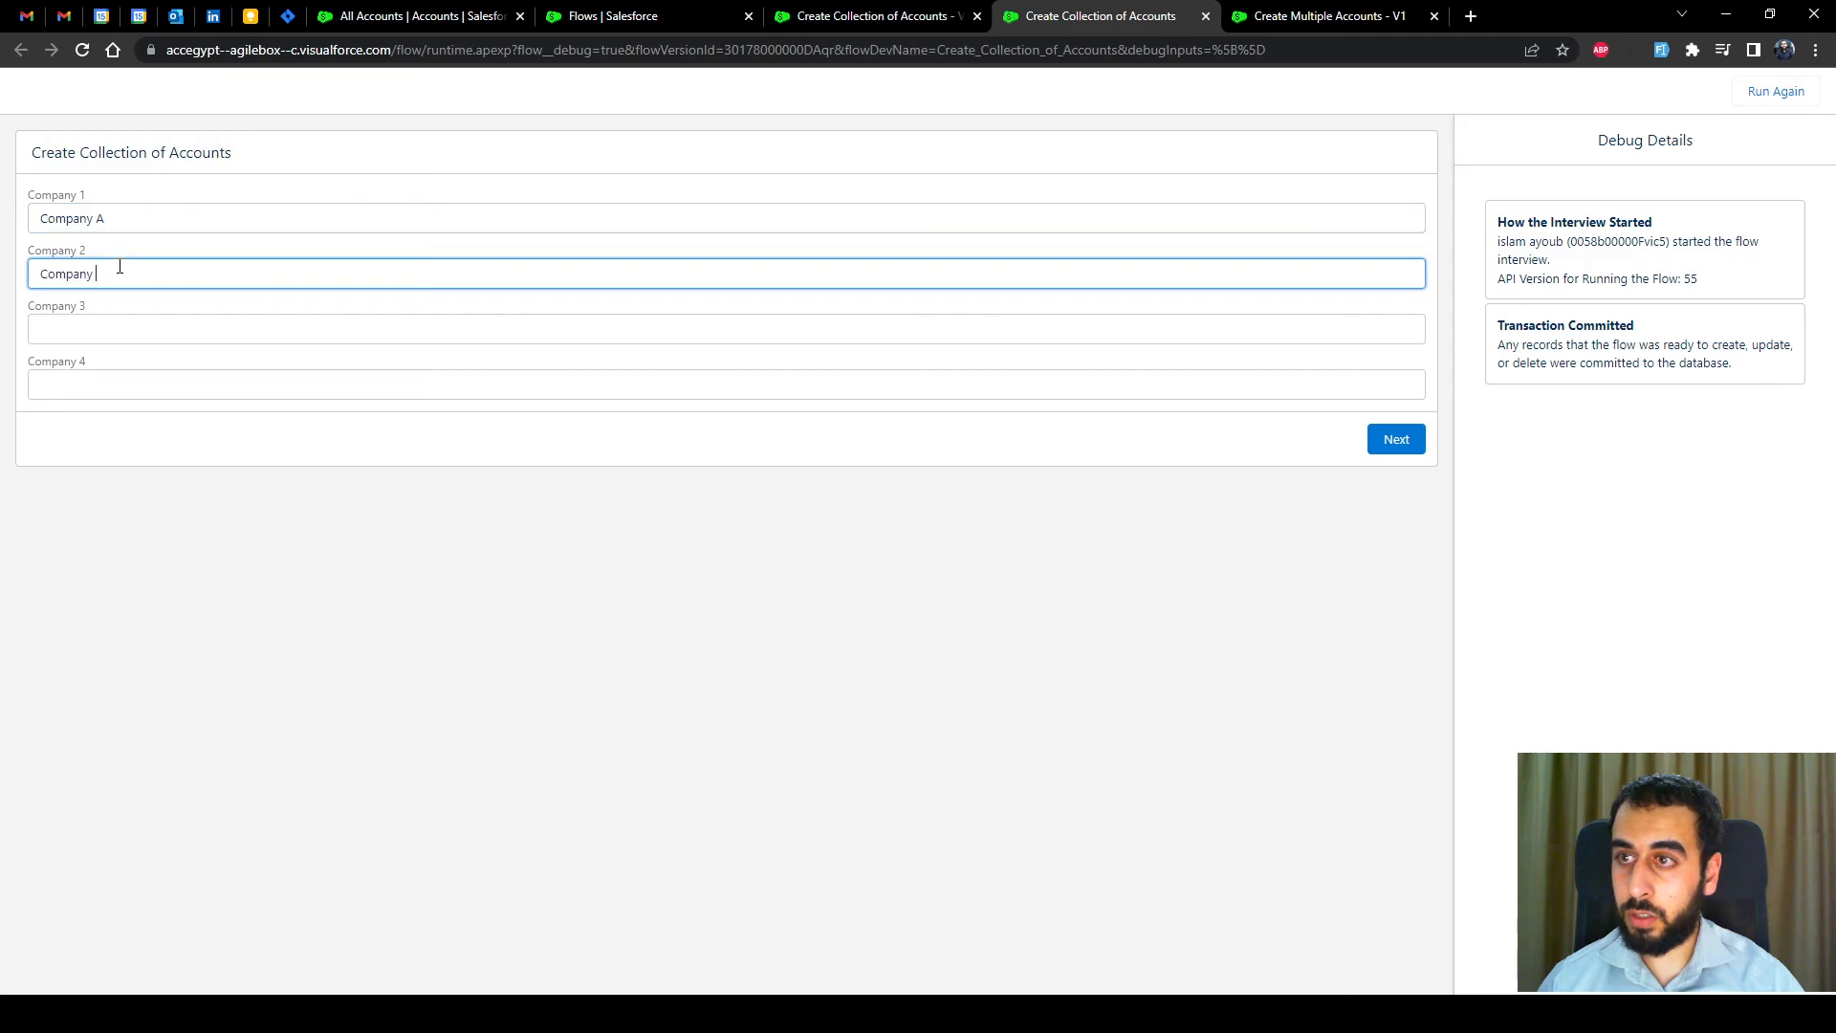
text(B)
Reuse the copied text to enter Company C and Company D in the last two fields, and submit the screen.
click(157, 322)
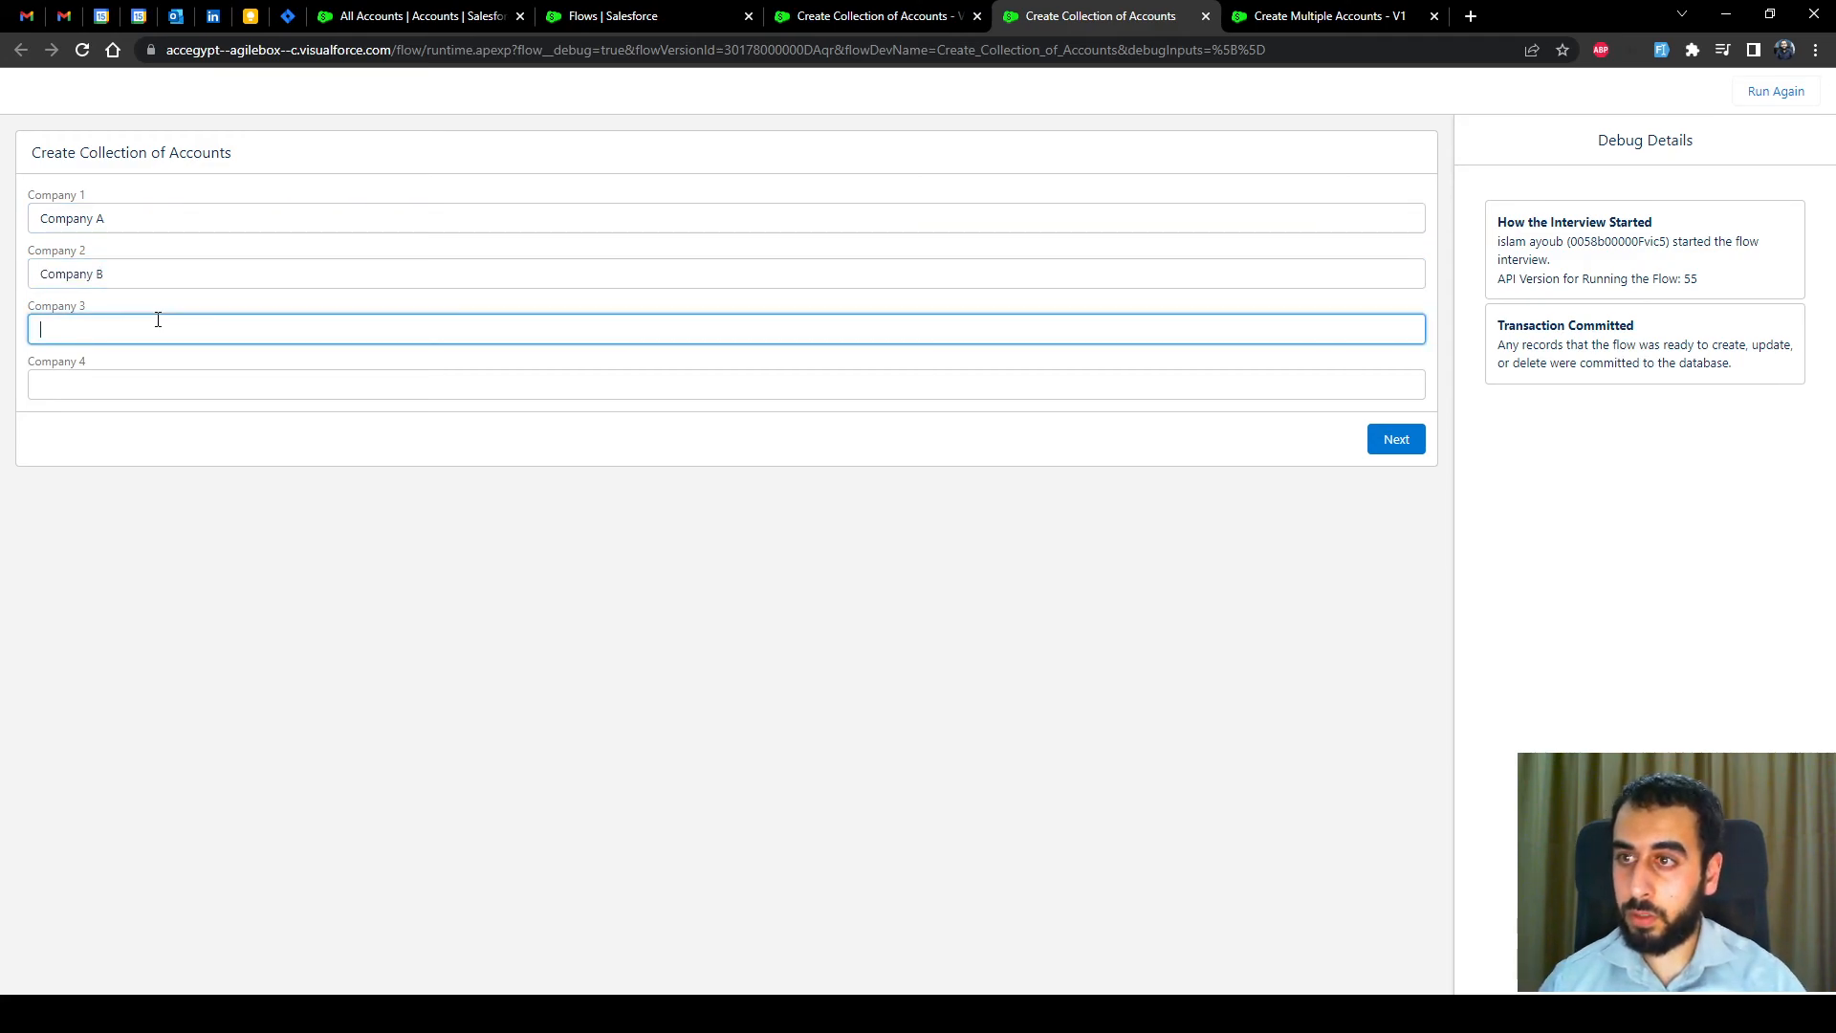
key(ctrl+v)
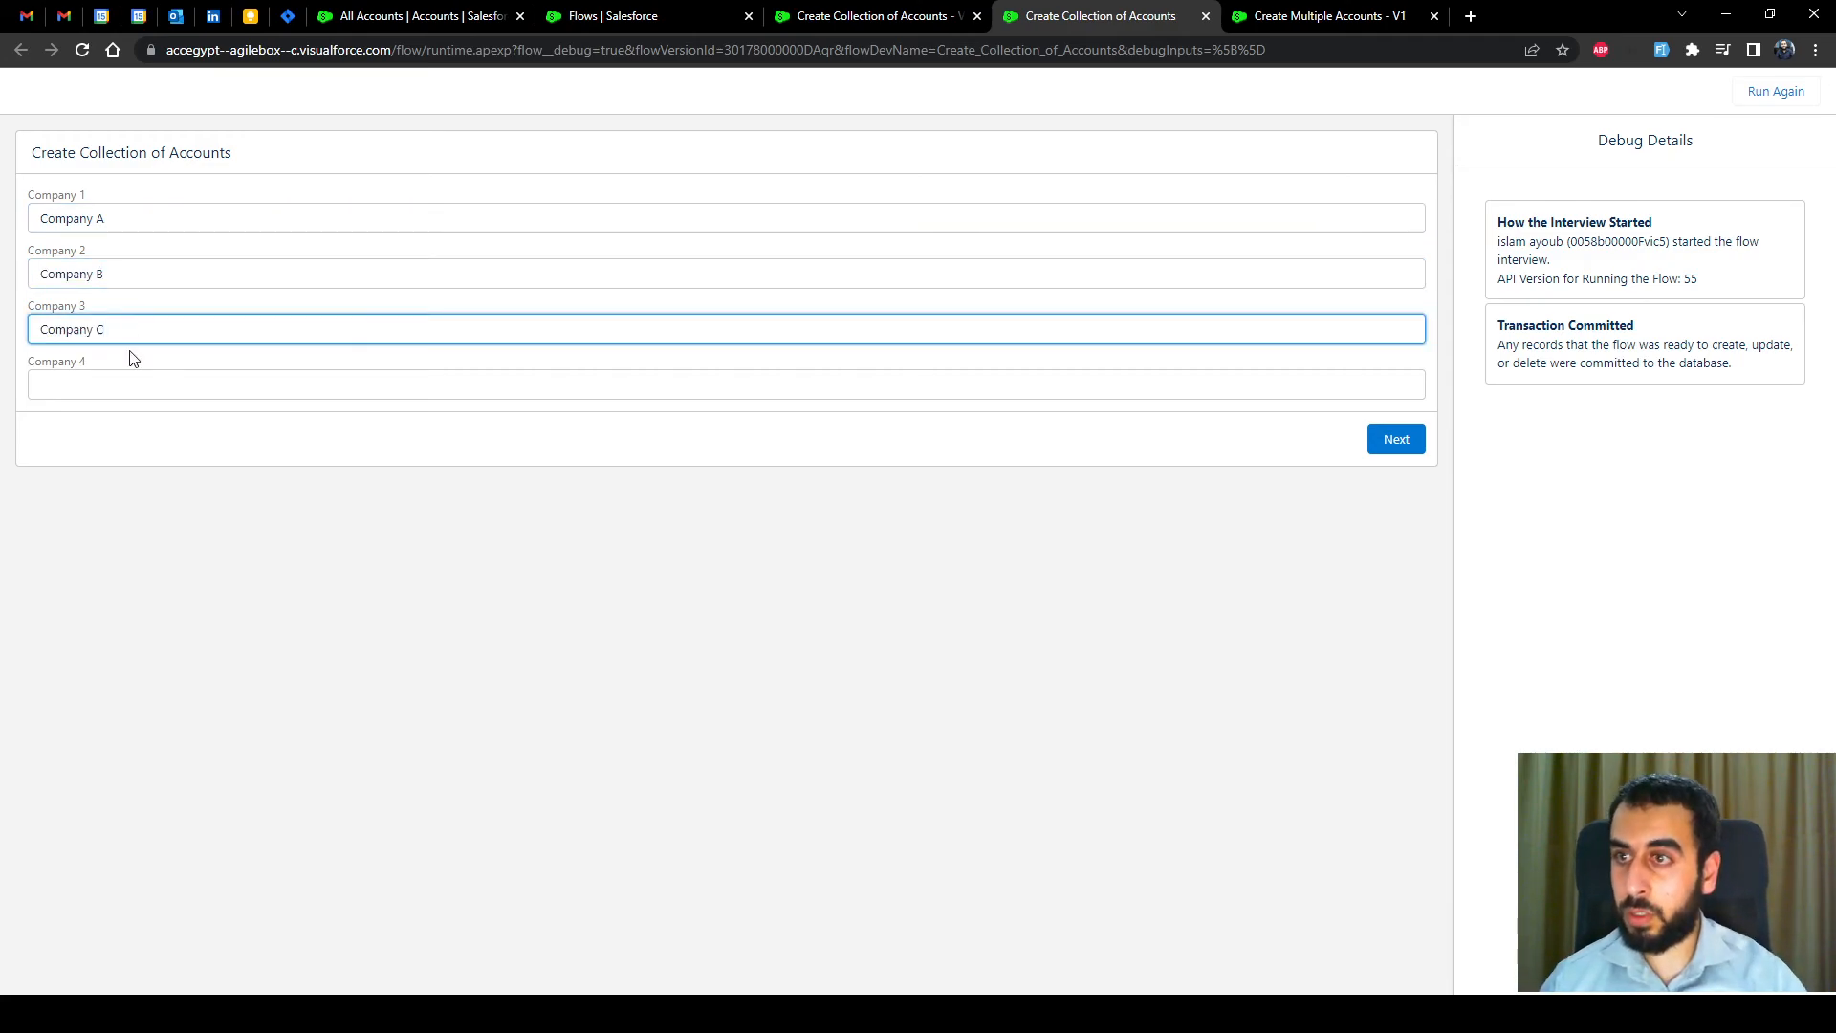
click(135, 384)
key(ctrl+v)
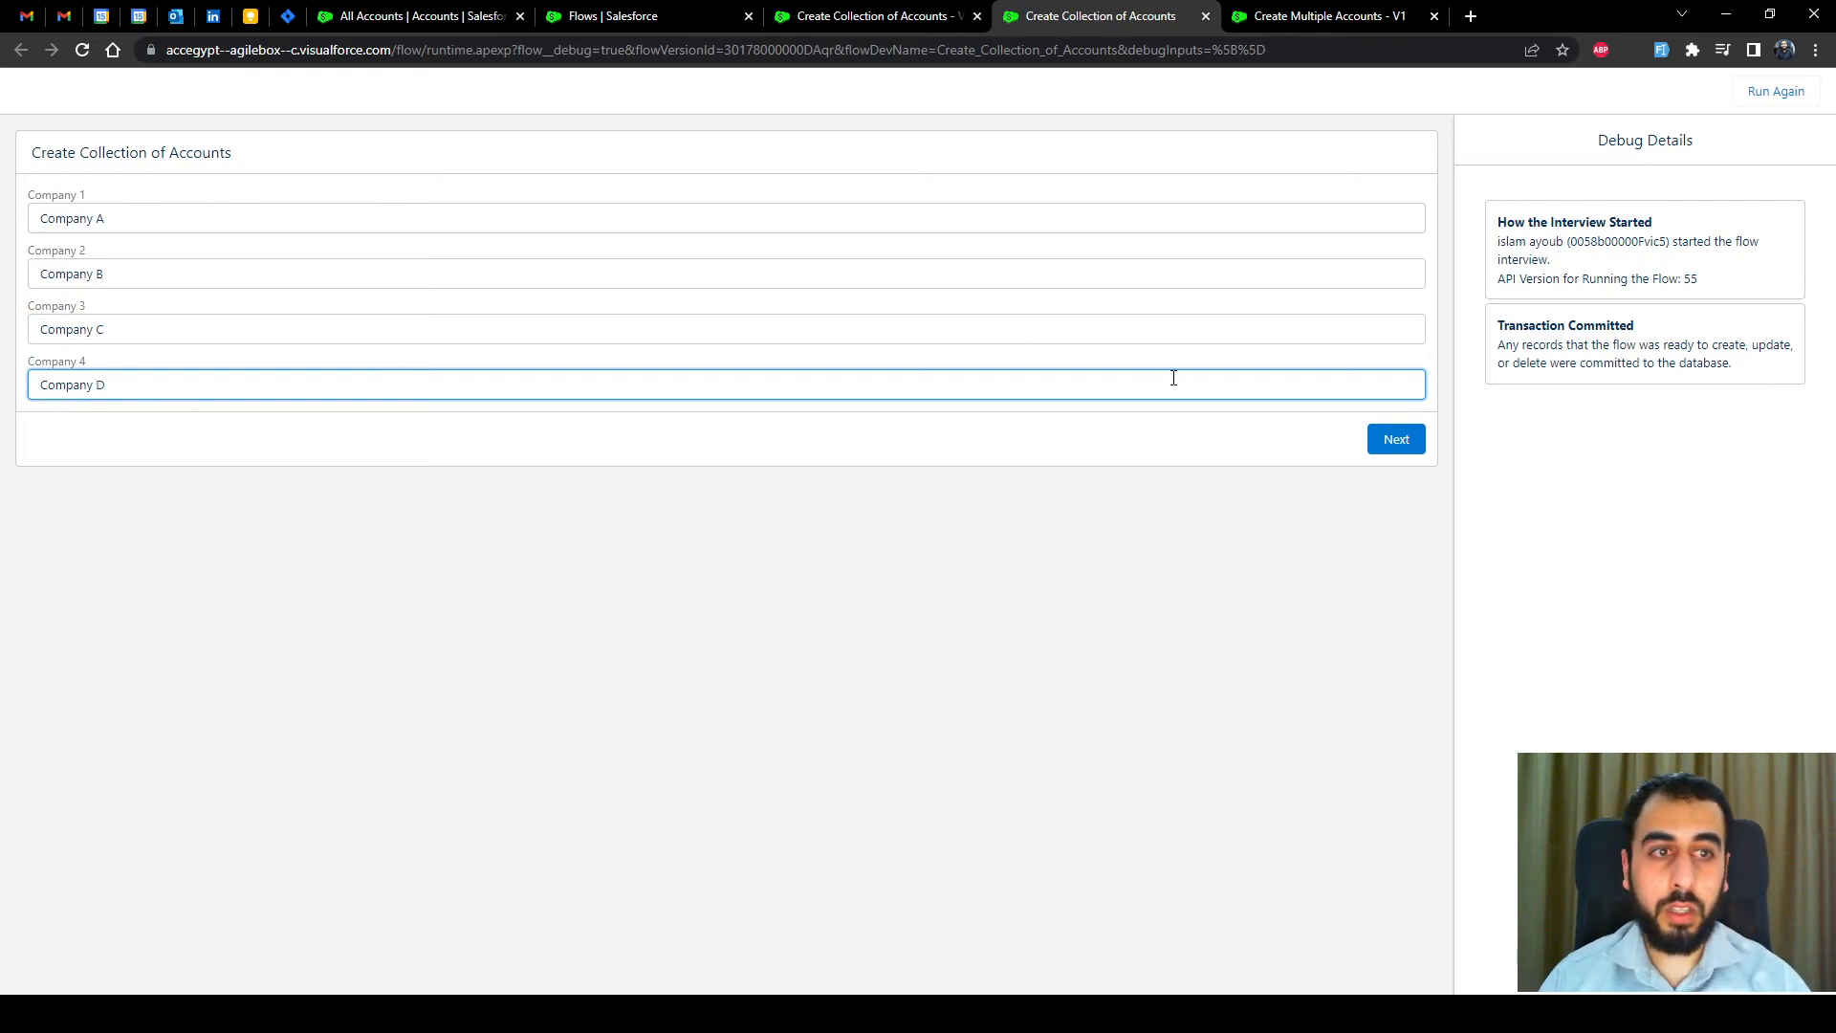
click(1391, 445)
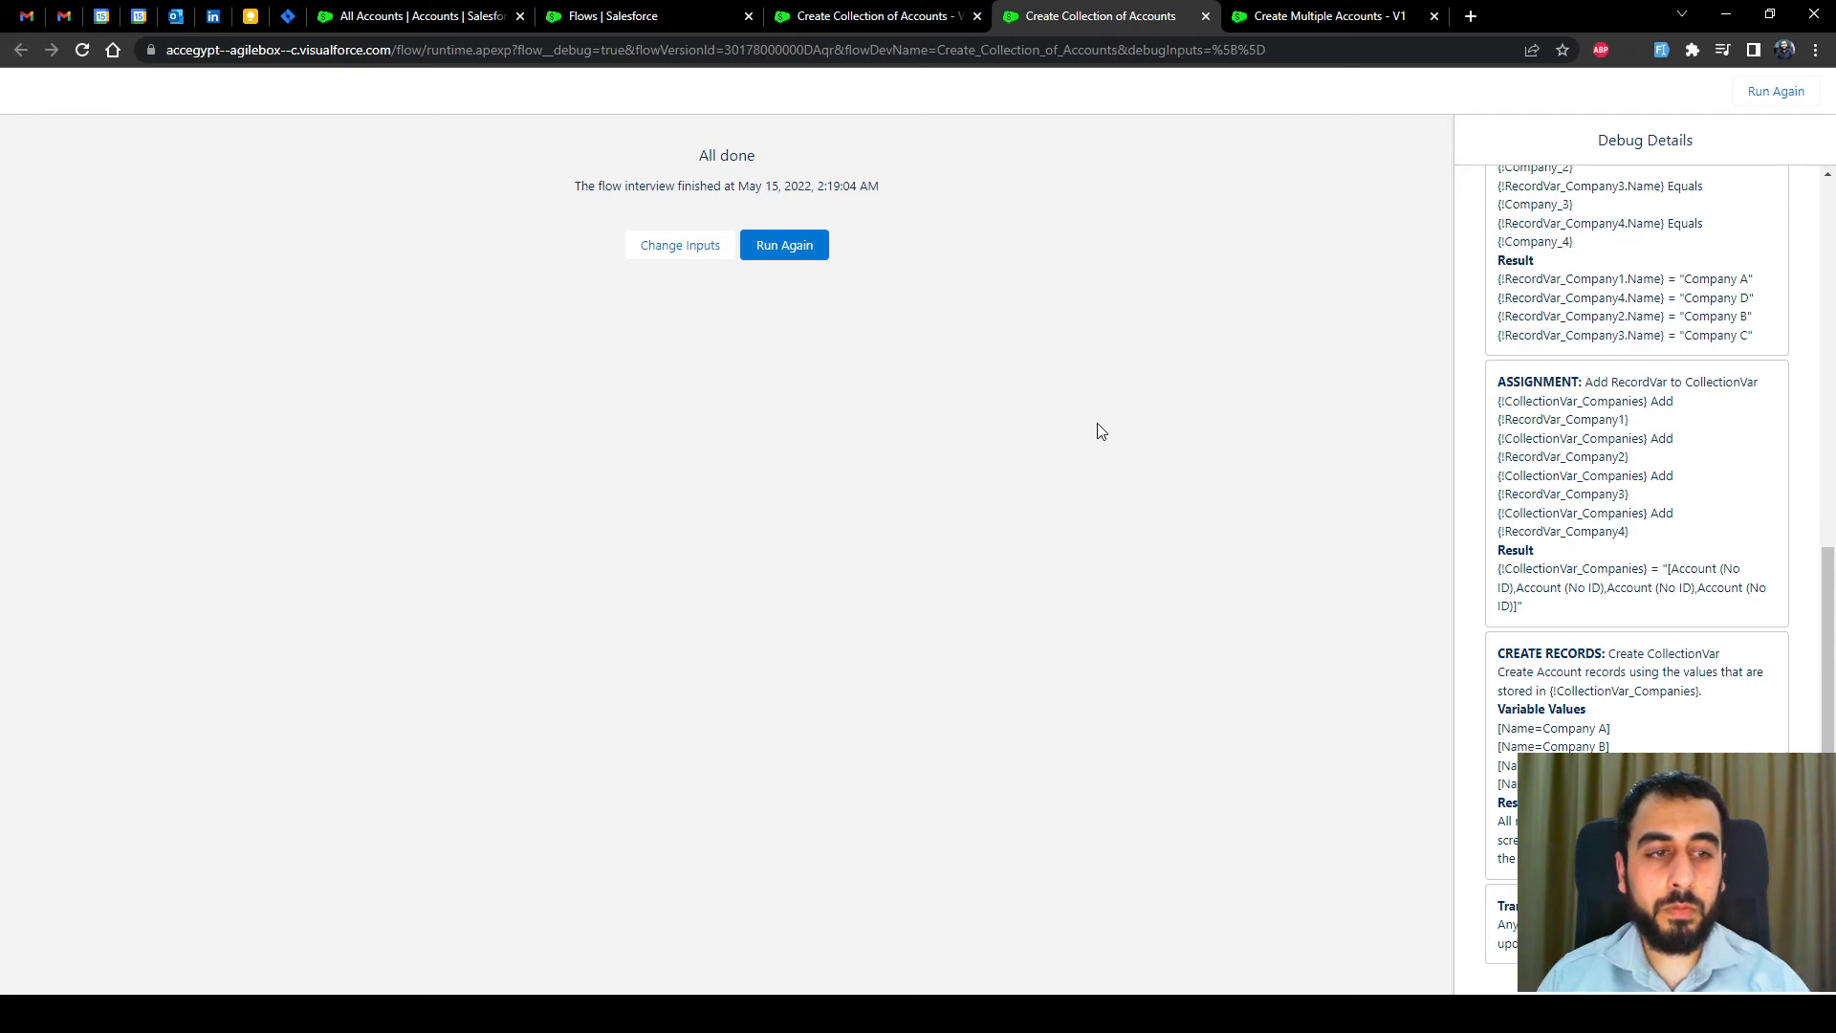
Examine the debug details of the screen, assignments and record creation, and check the All Accounts list for the submitted companies.
scroll(1626, 411, up, 6)
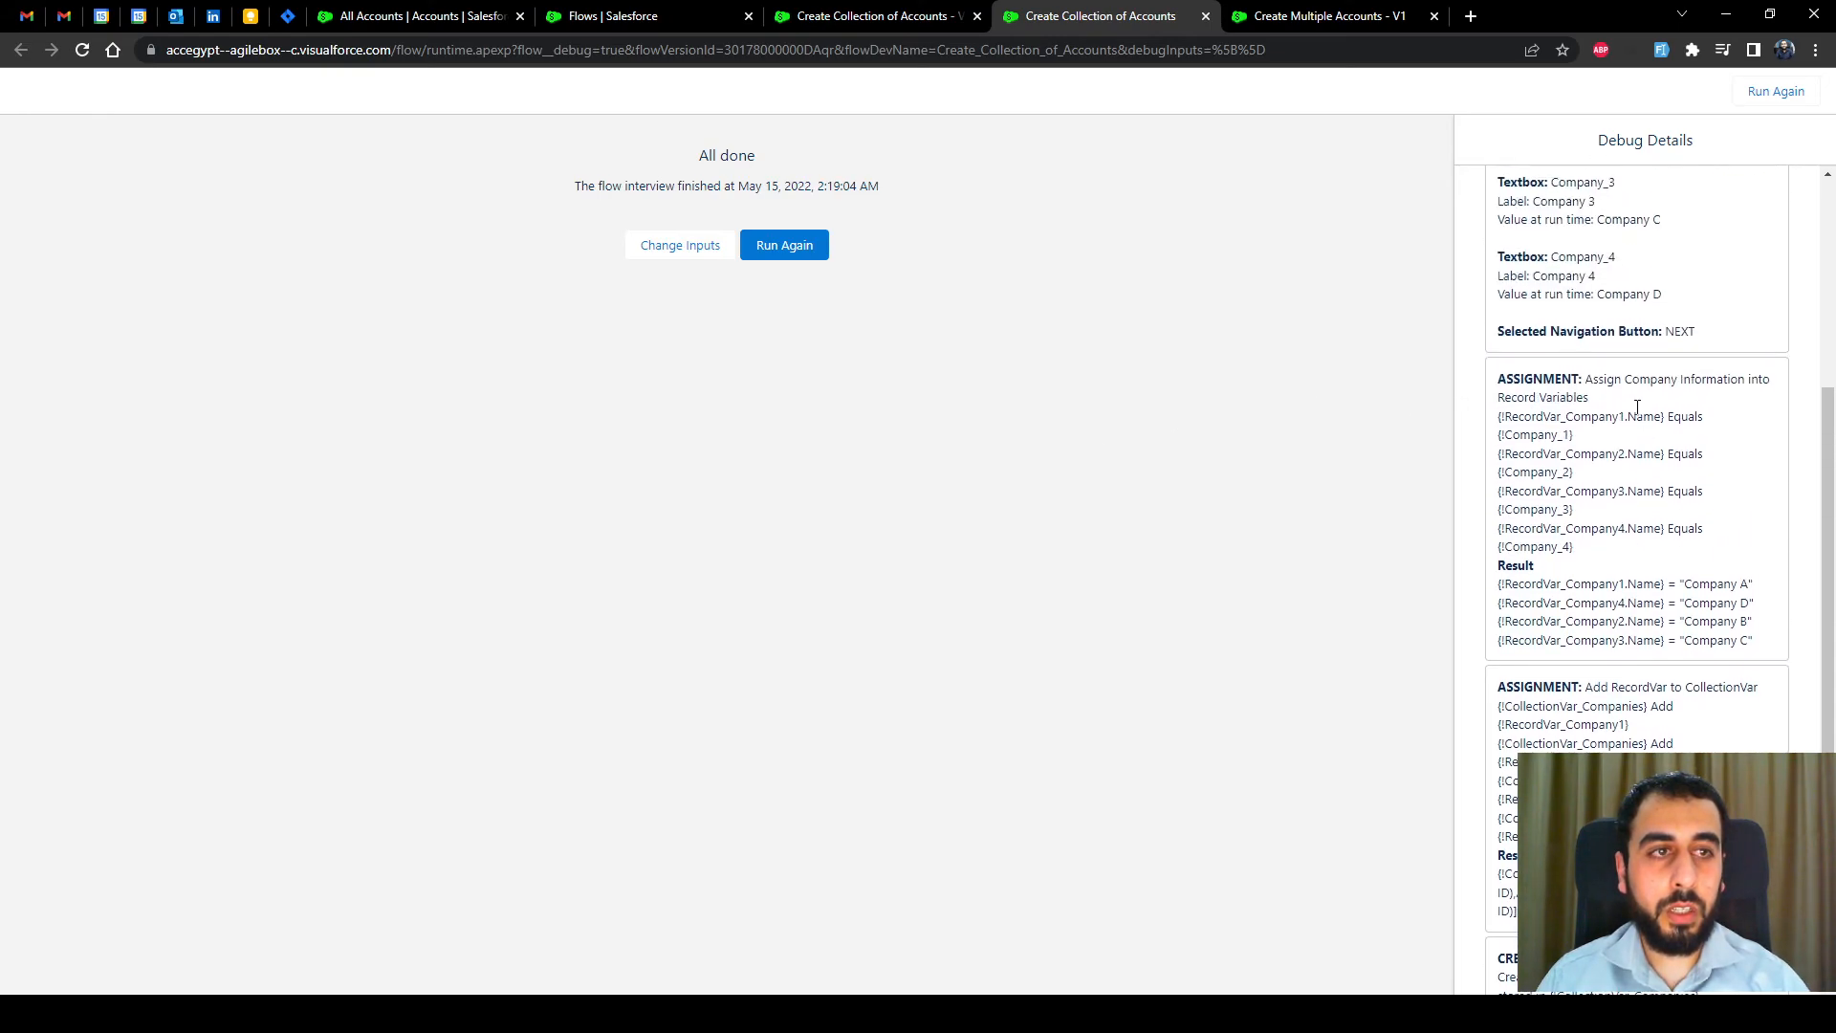
scroll(1605, 442, up, 2)
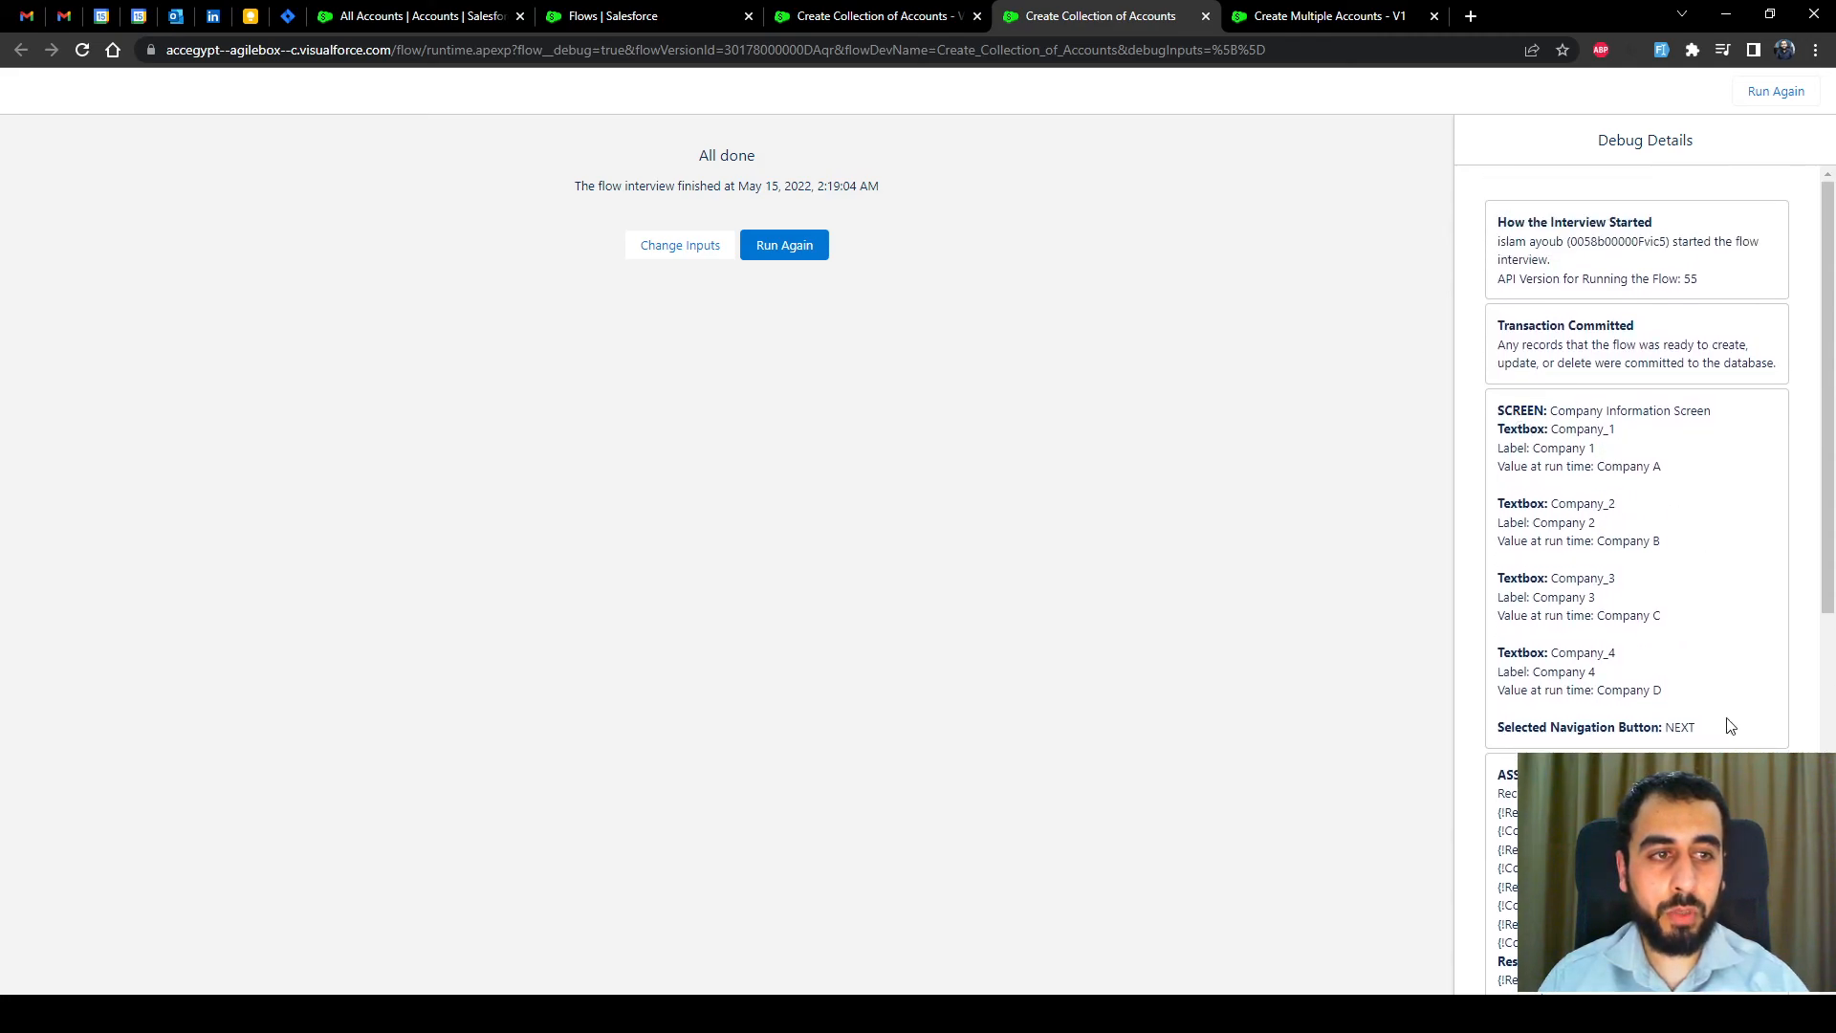
scroll(1574, 473, down, 4)
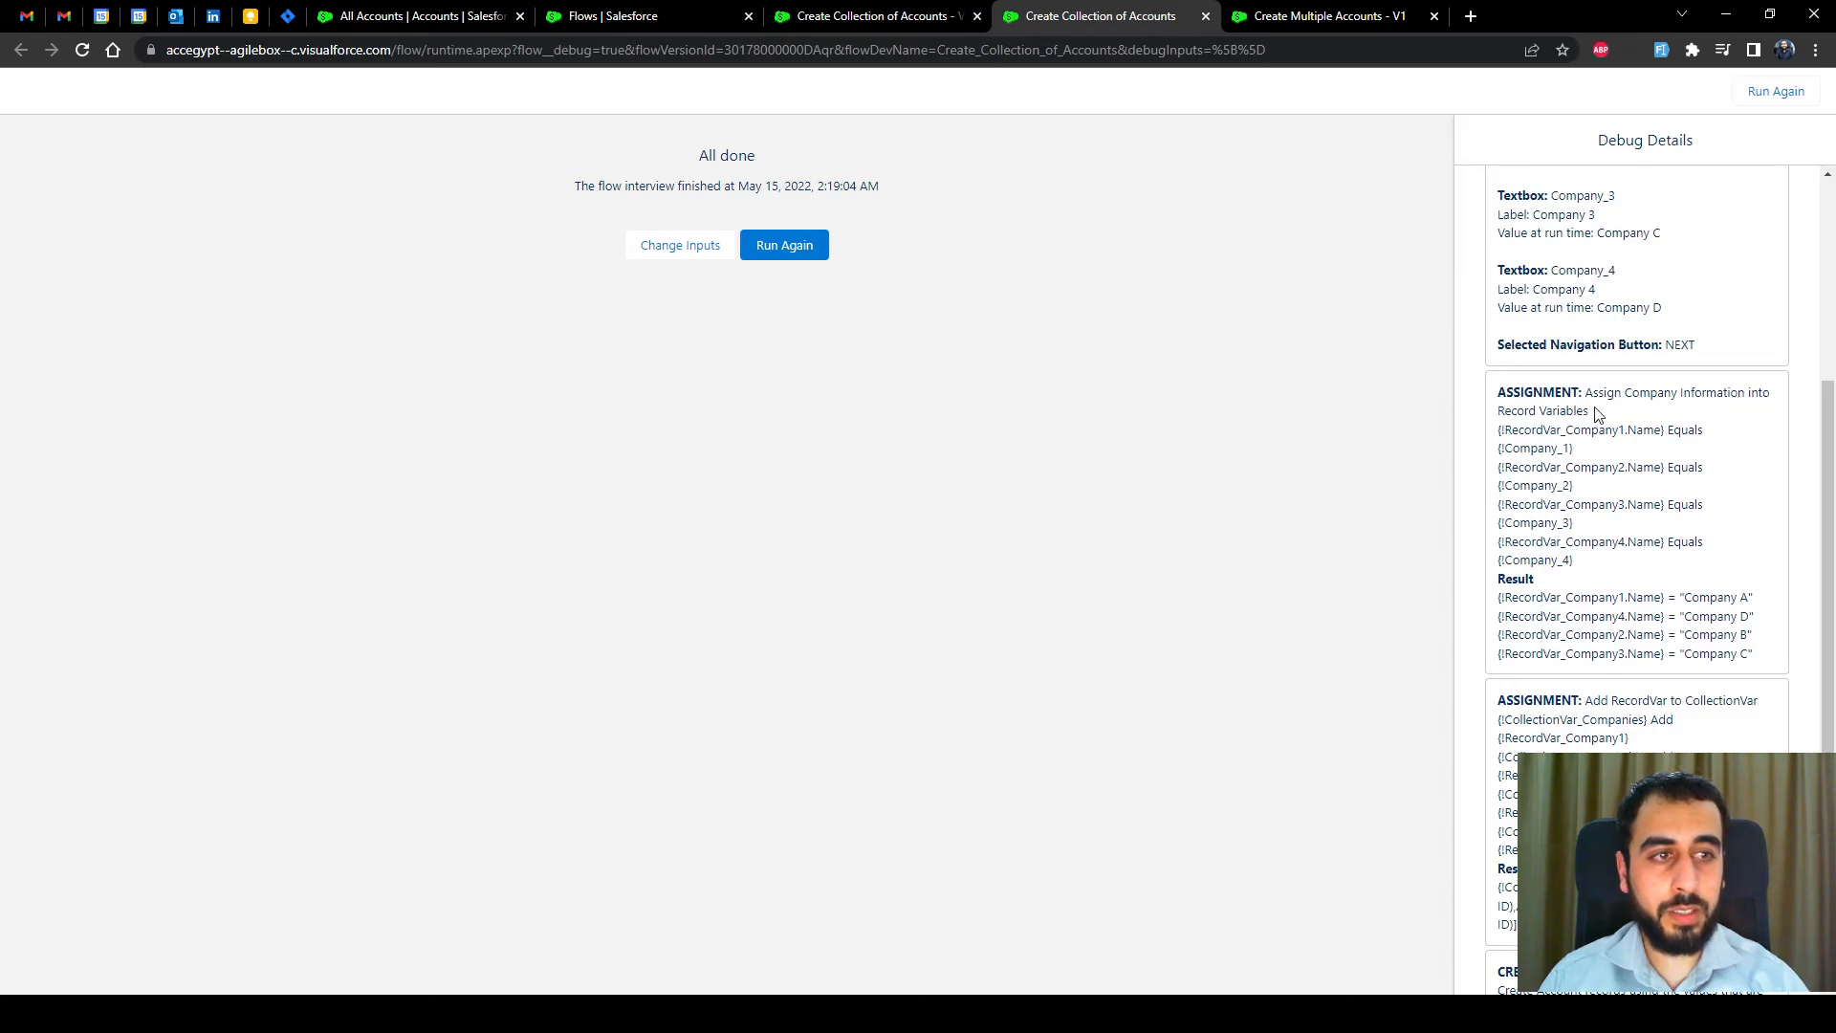
double_click(1731, 600)
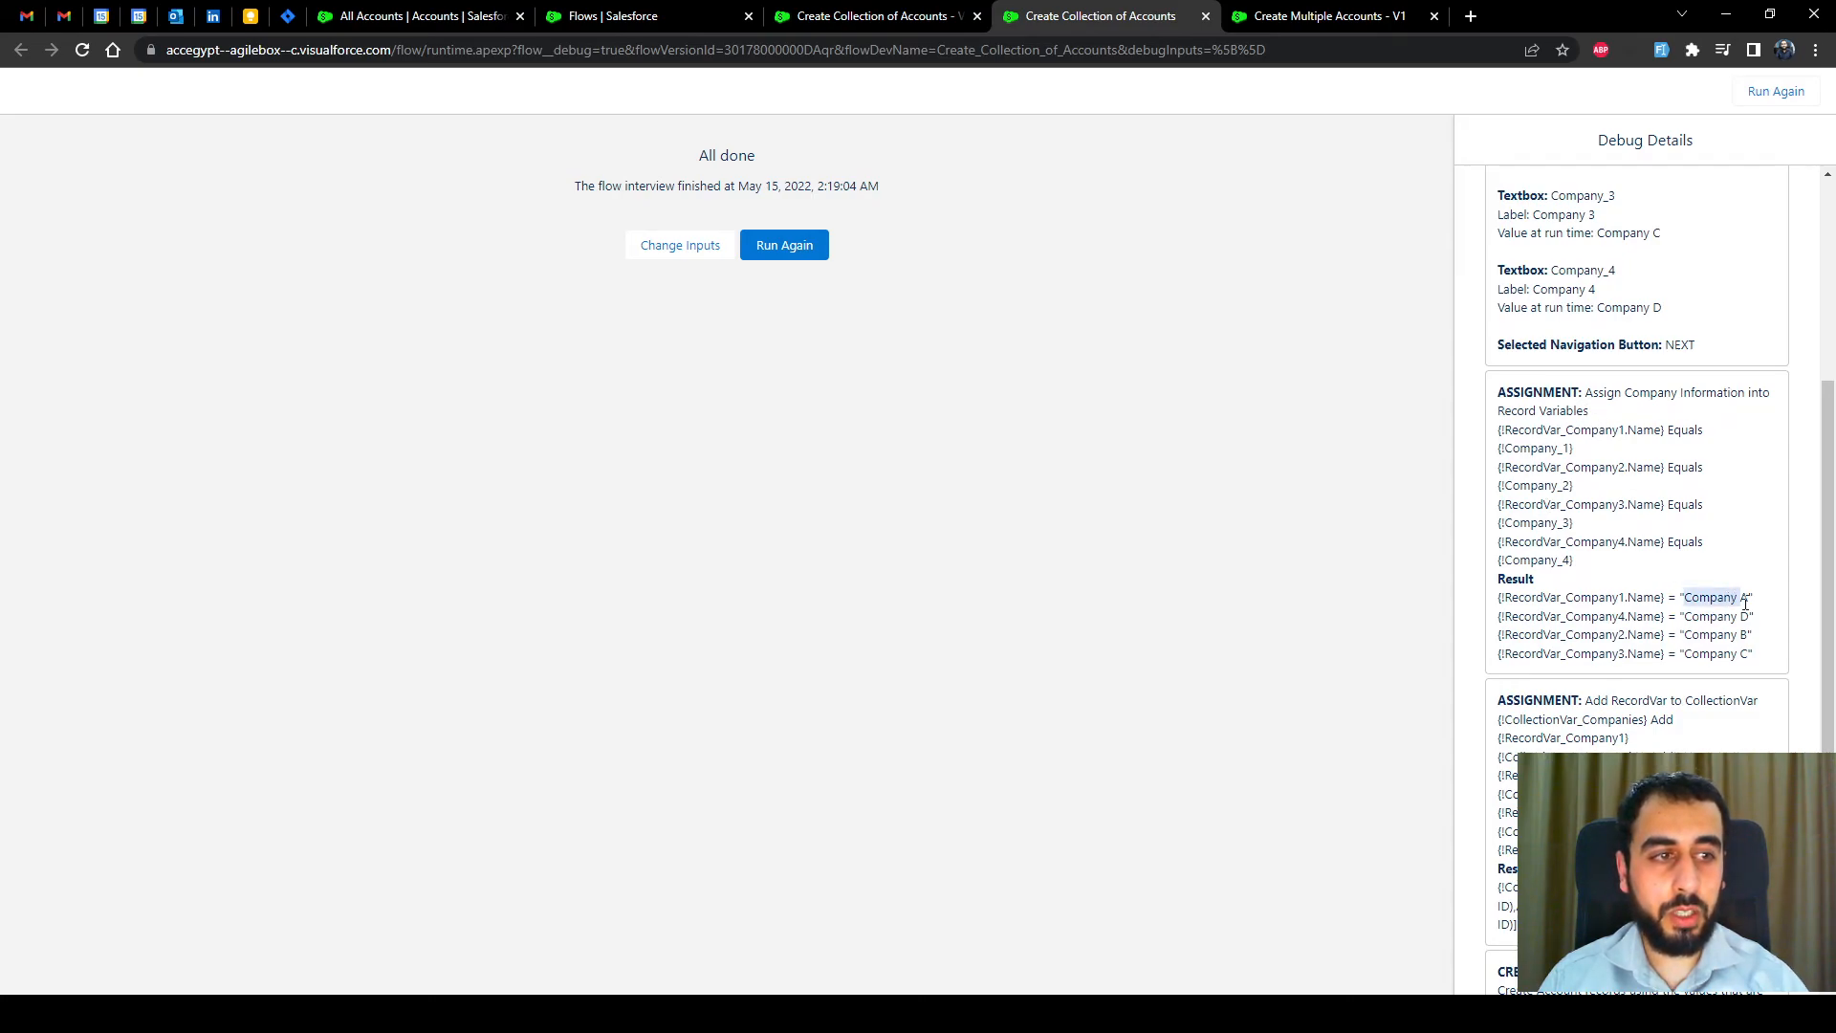
drag(1745, 602, 1688, 601)
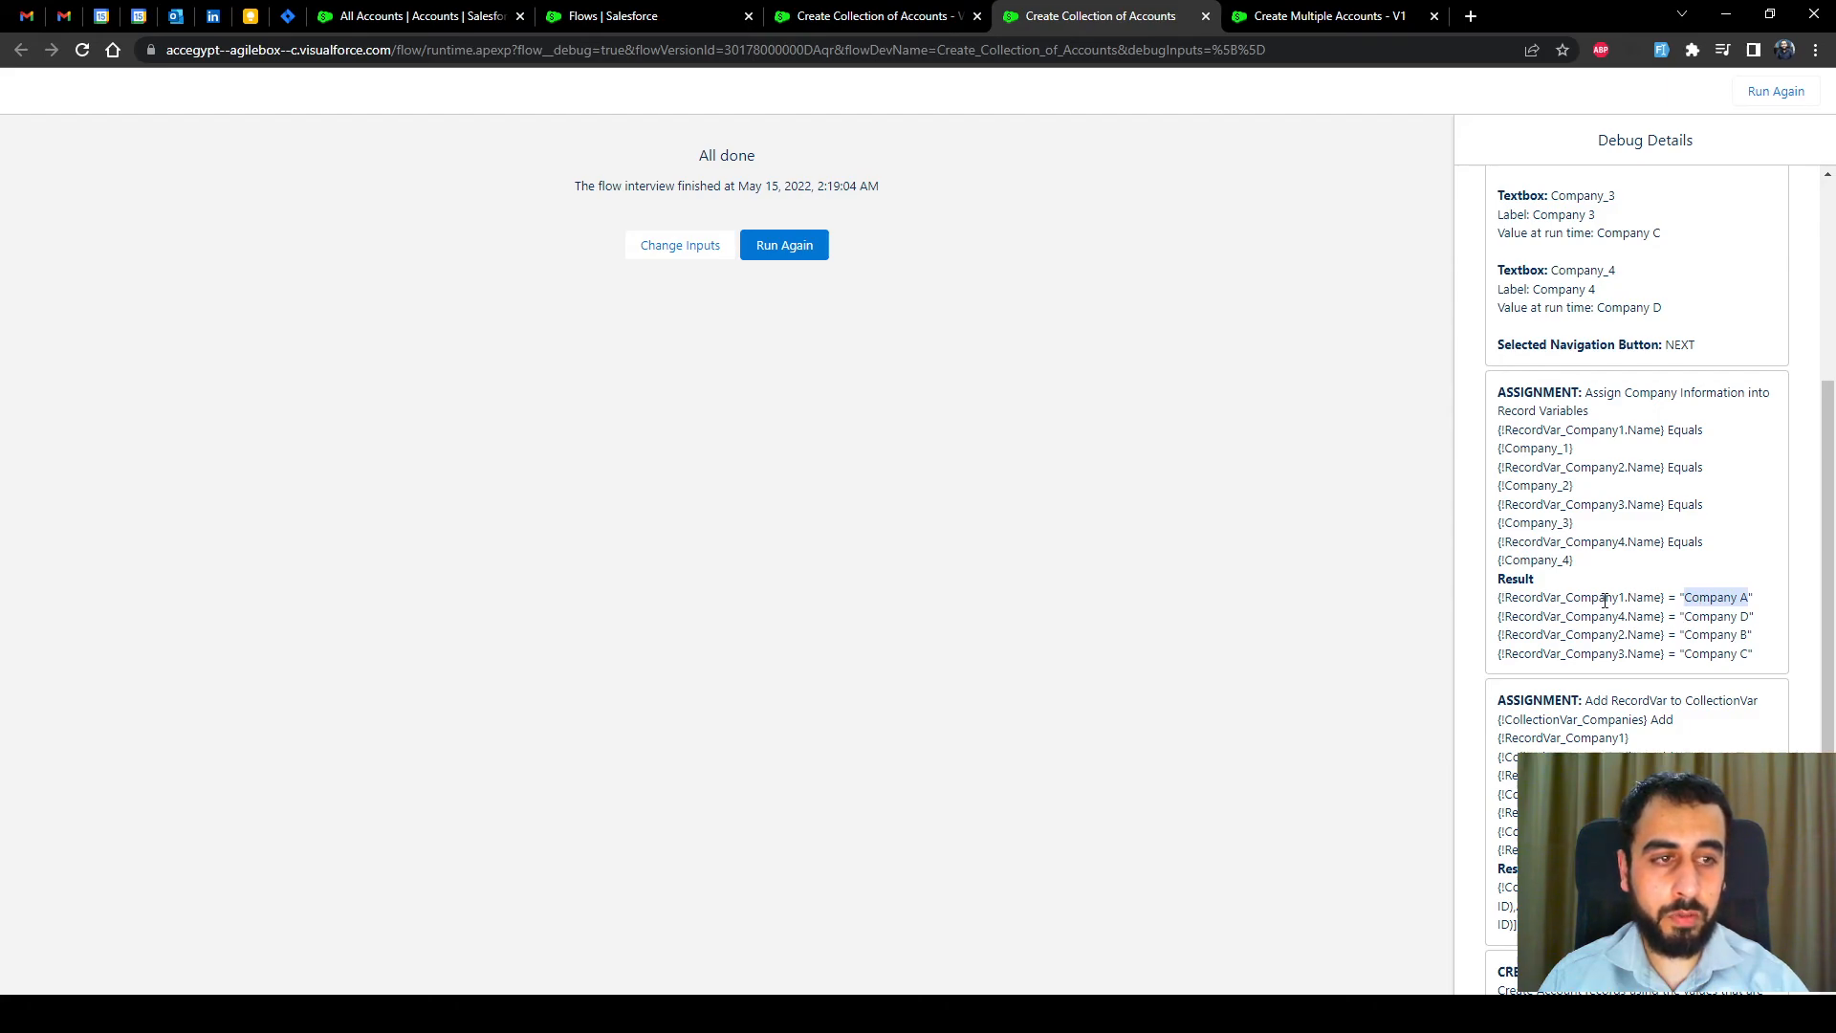
scroll(1549, 574, down, 2)
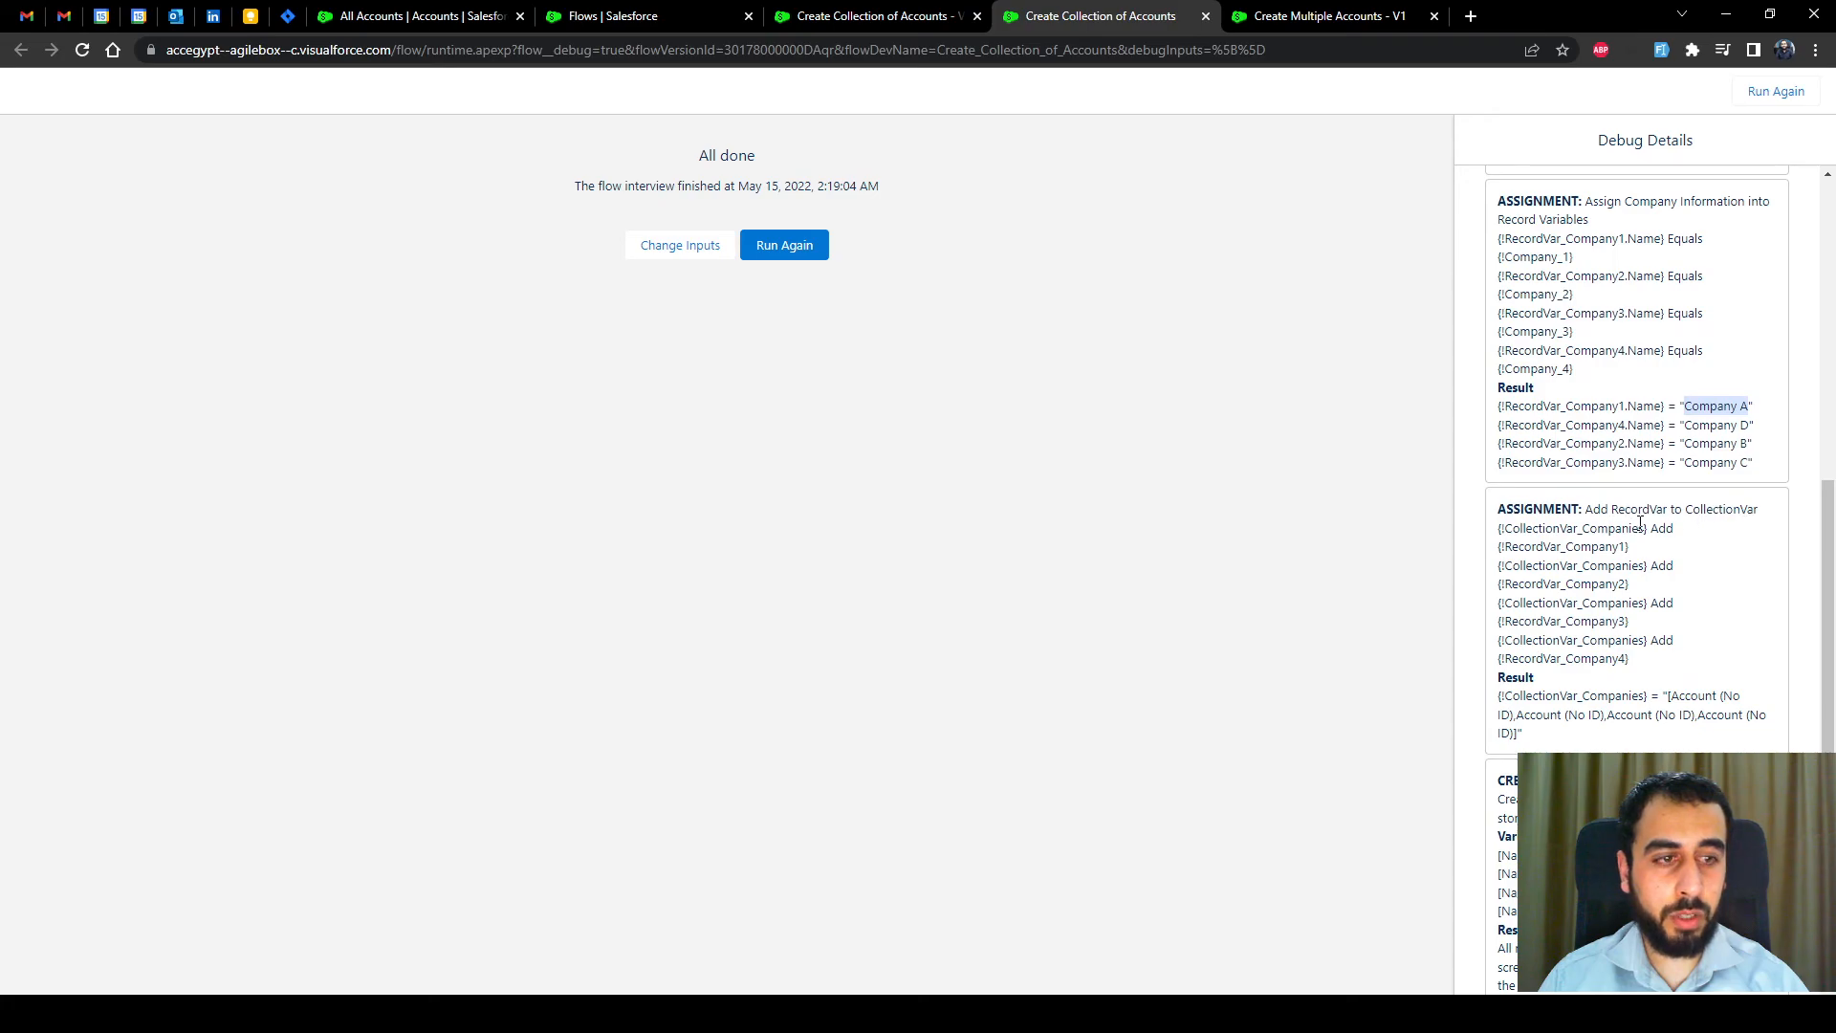
scroll(1677, 536, down, 1)
scroll(1627, 631, down, 1)
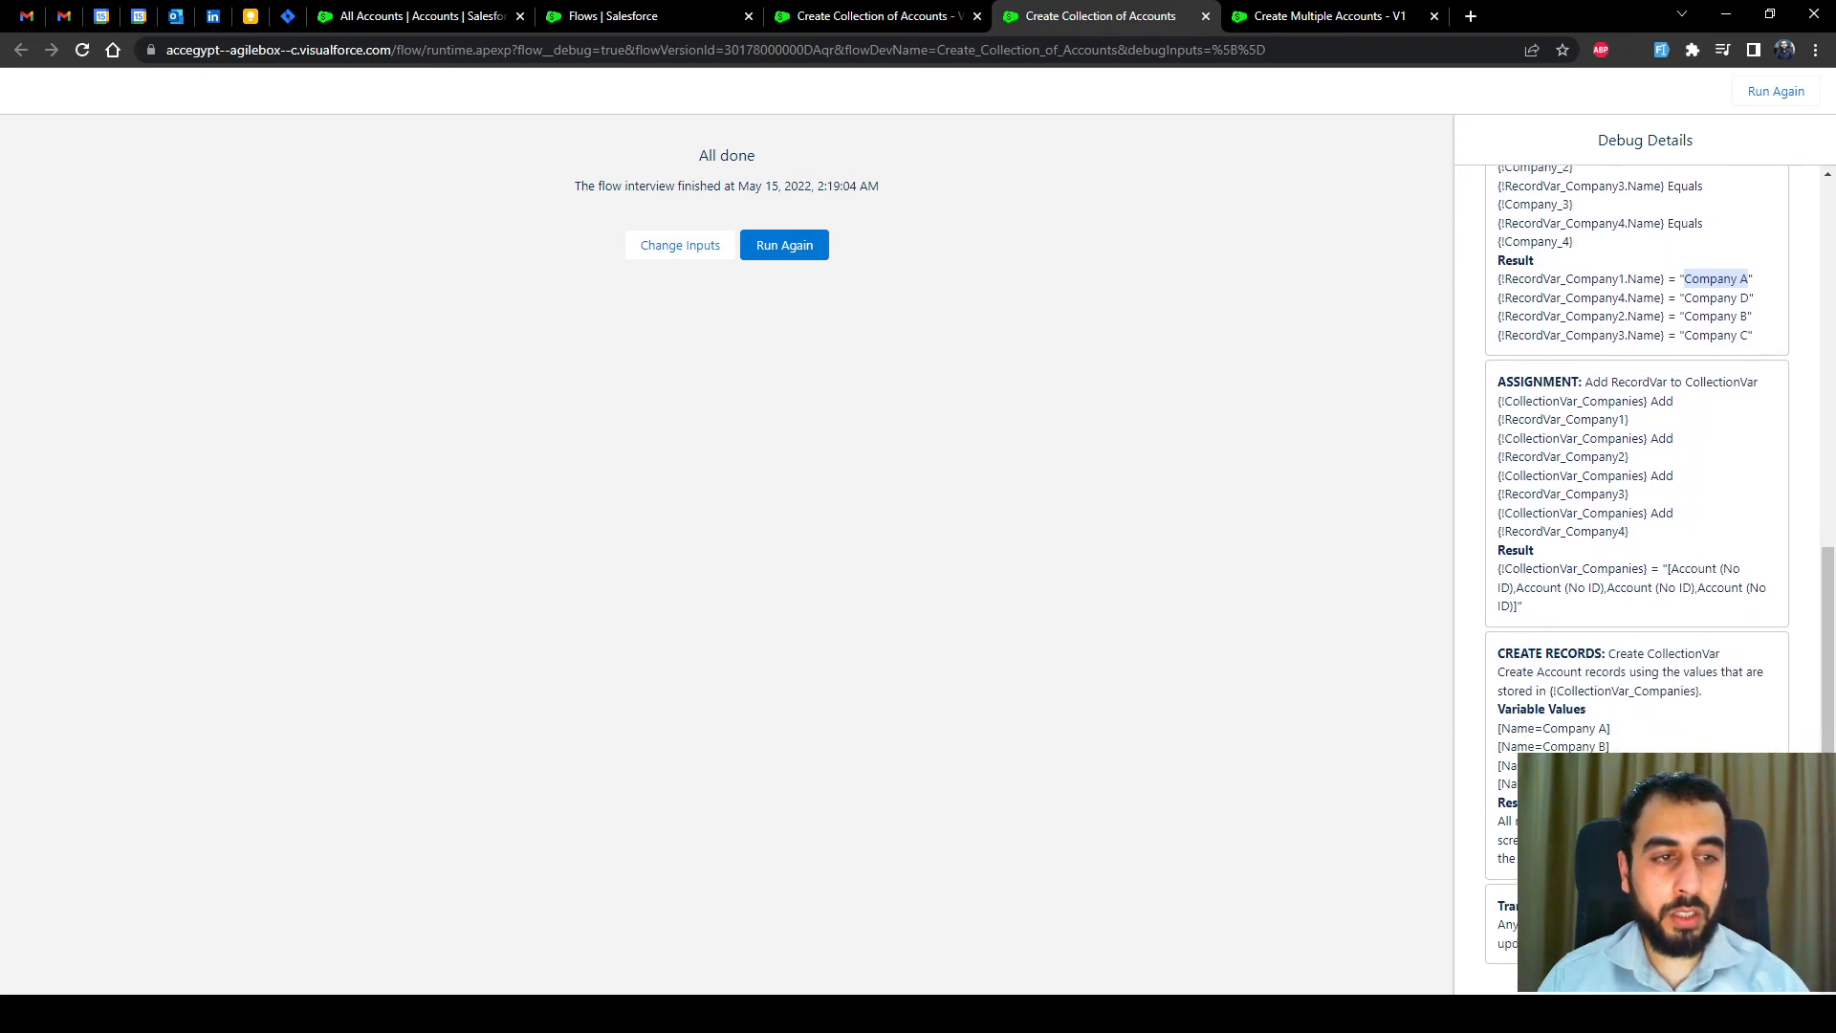
drag(1502, 727, 1587, 786)
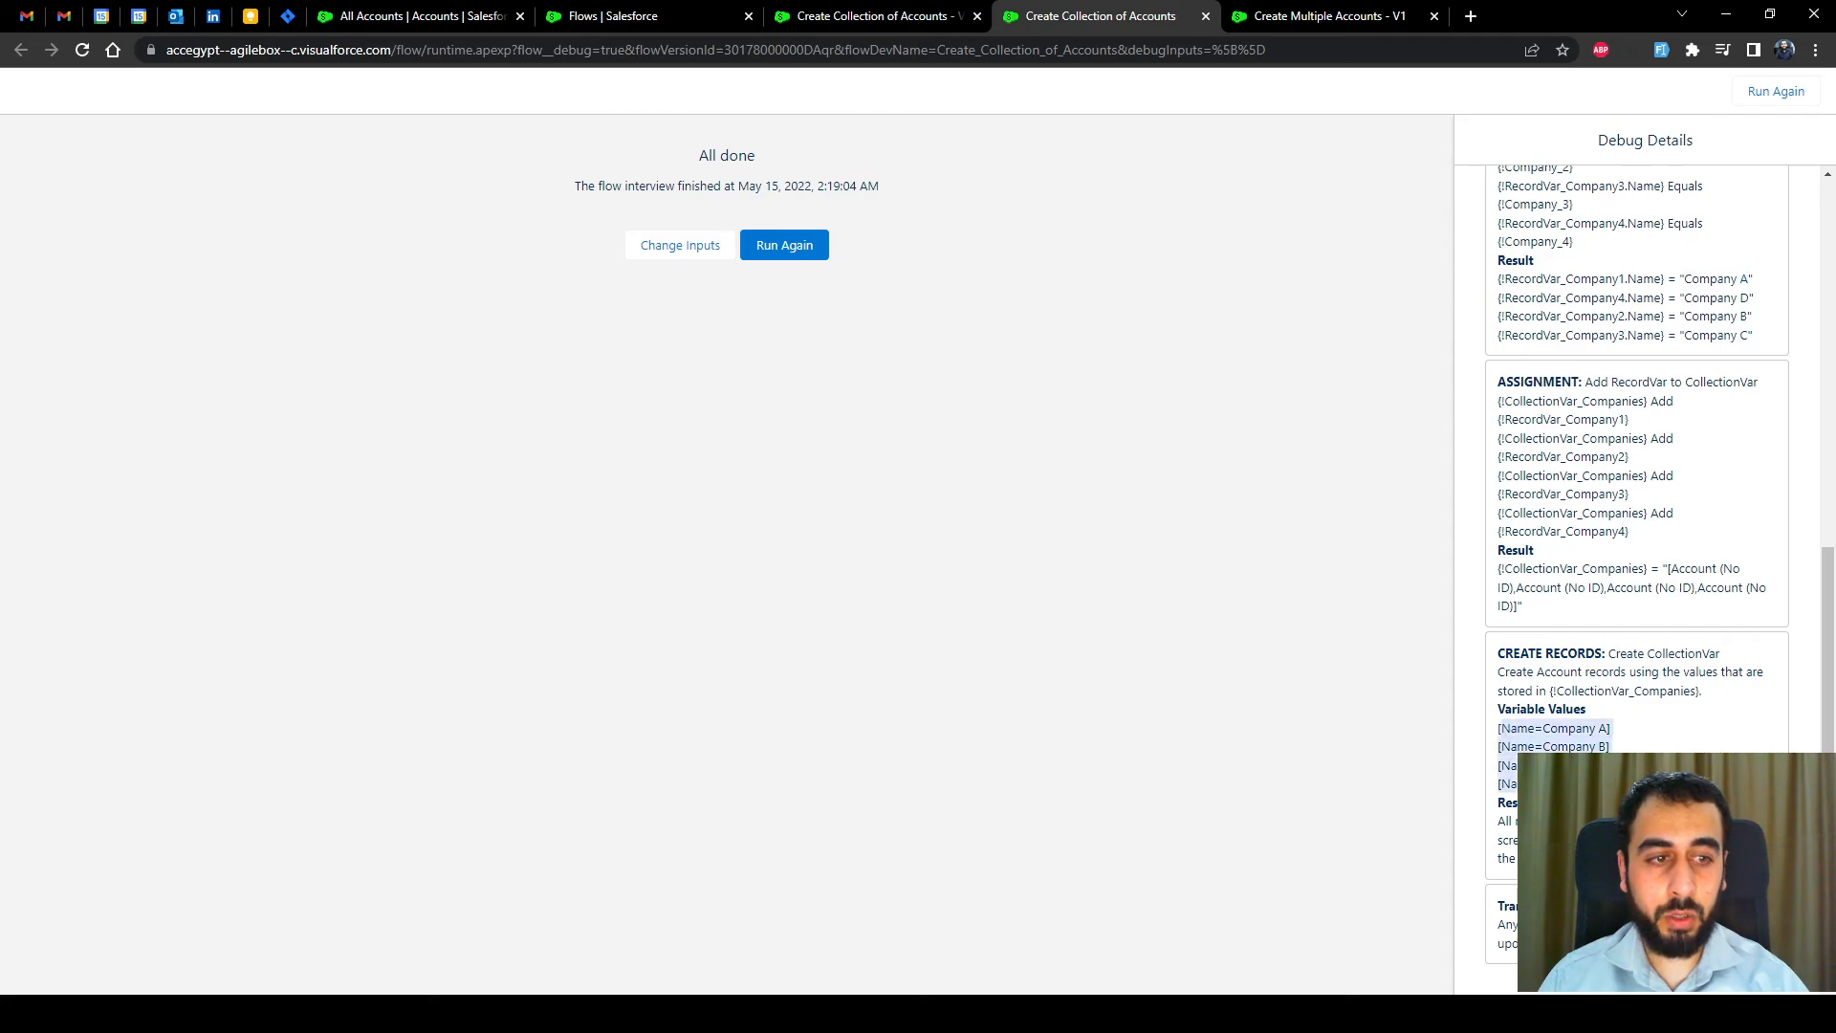
click(405, 18)
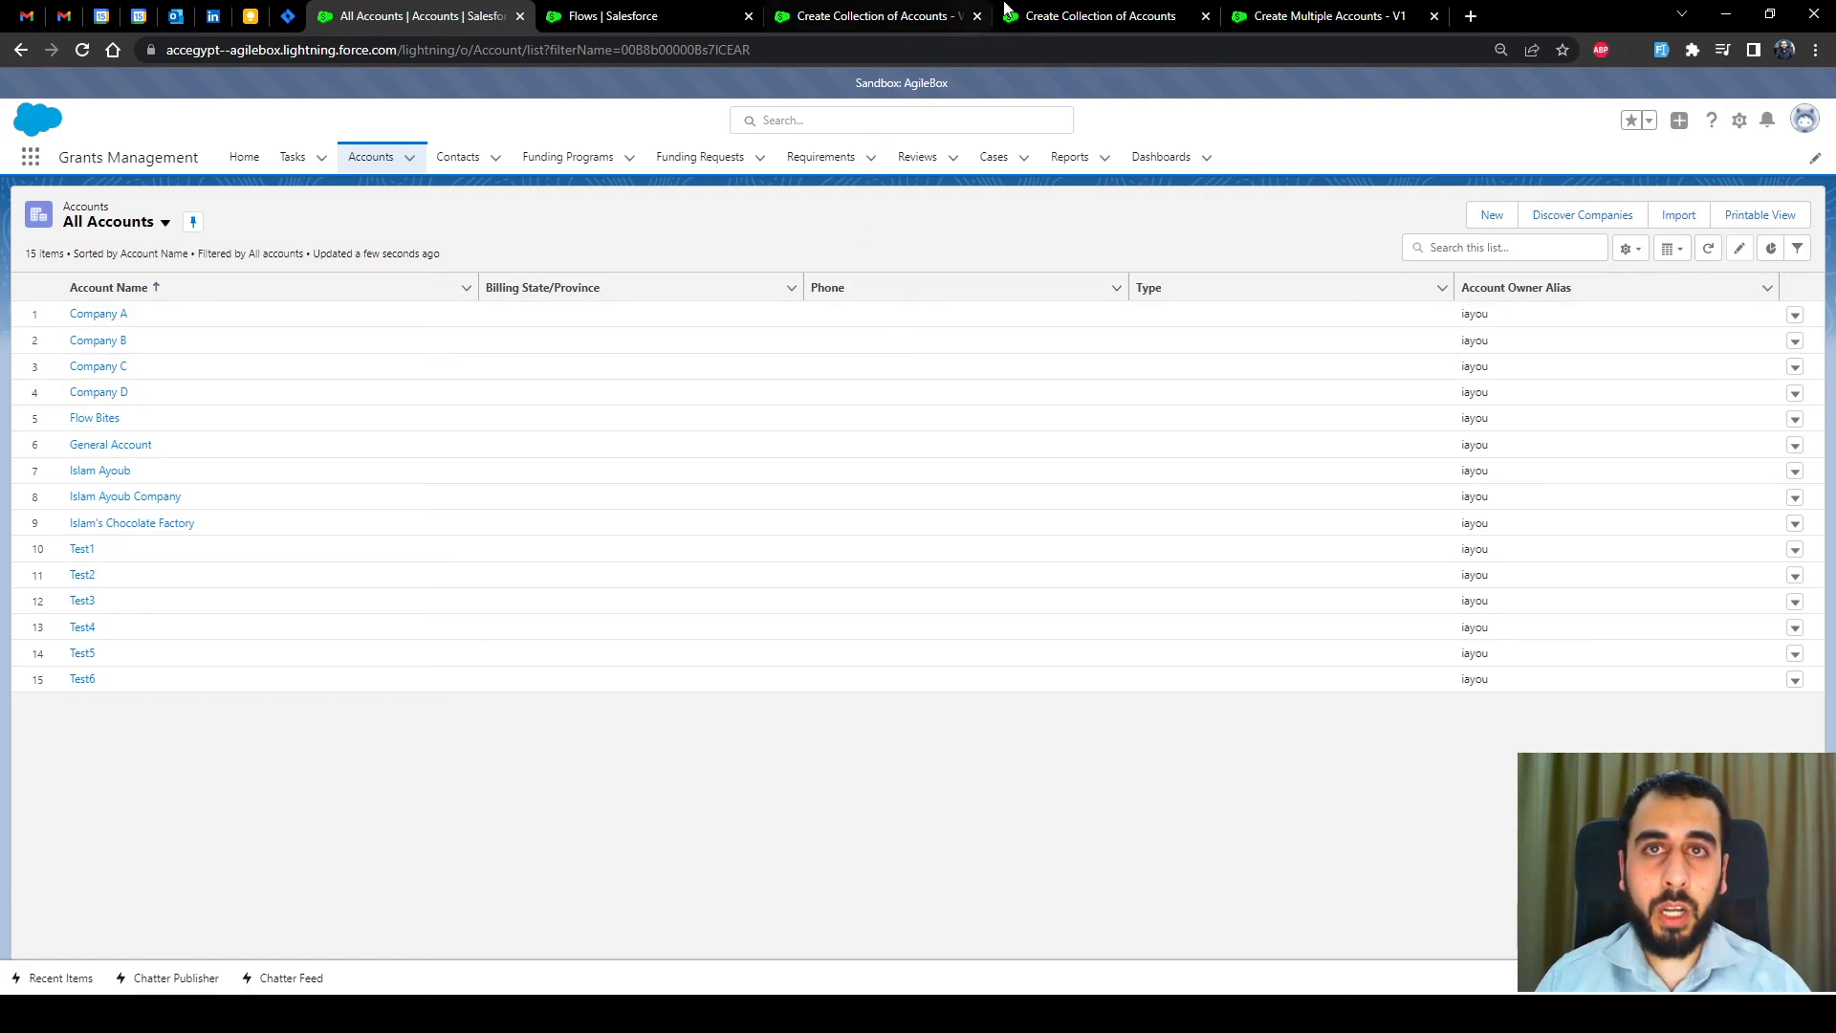
click(1125, 21)
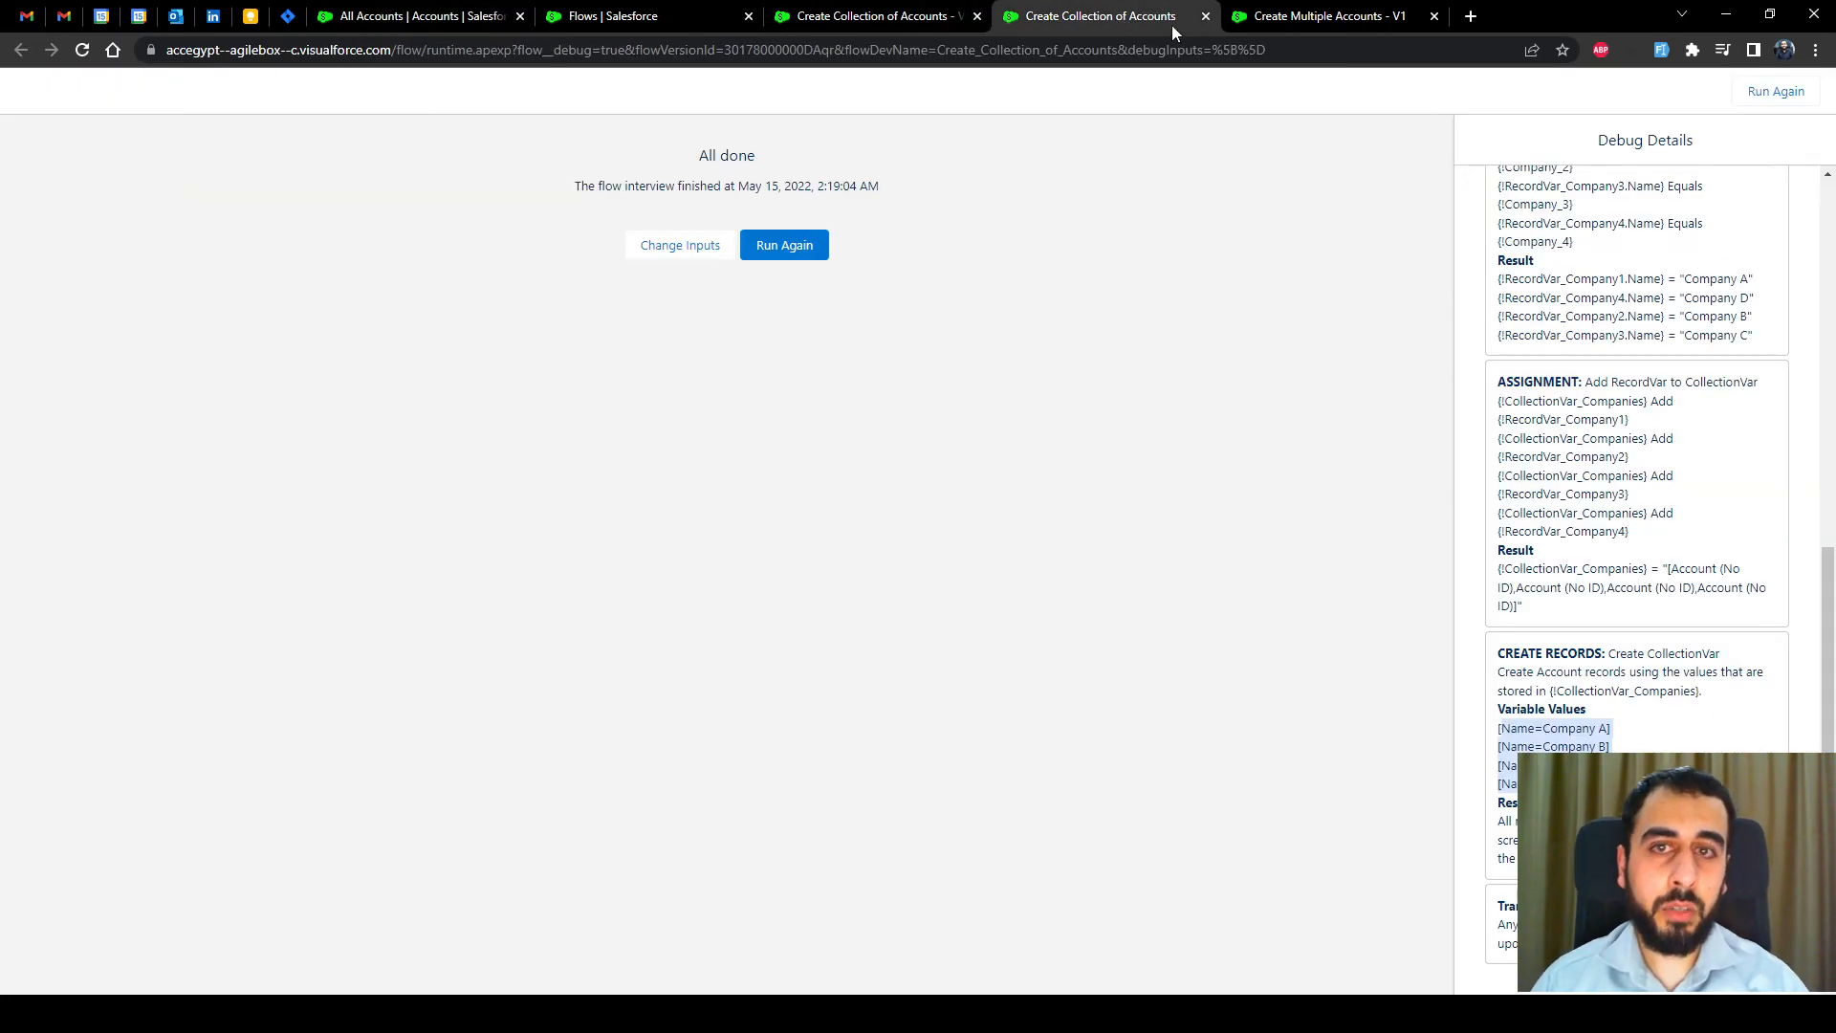
Return to the Create Collection of Accounts flow in the builder and open the Company Information Screen element.
click(853, 31)
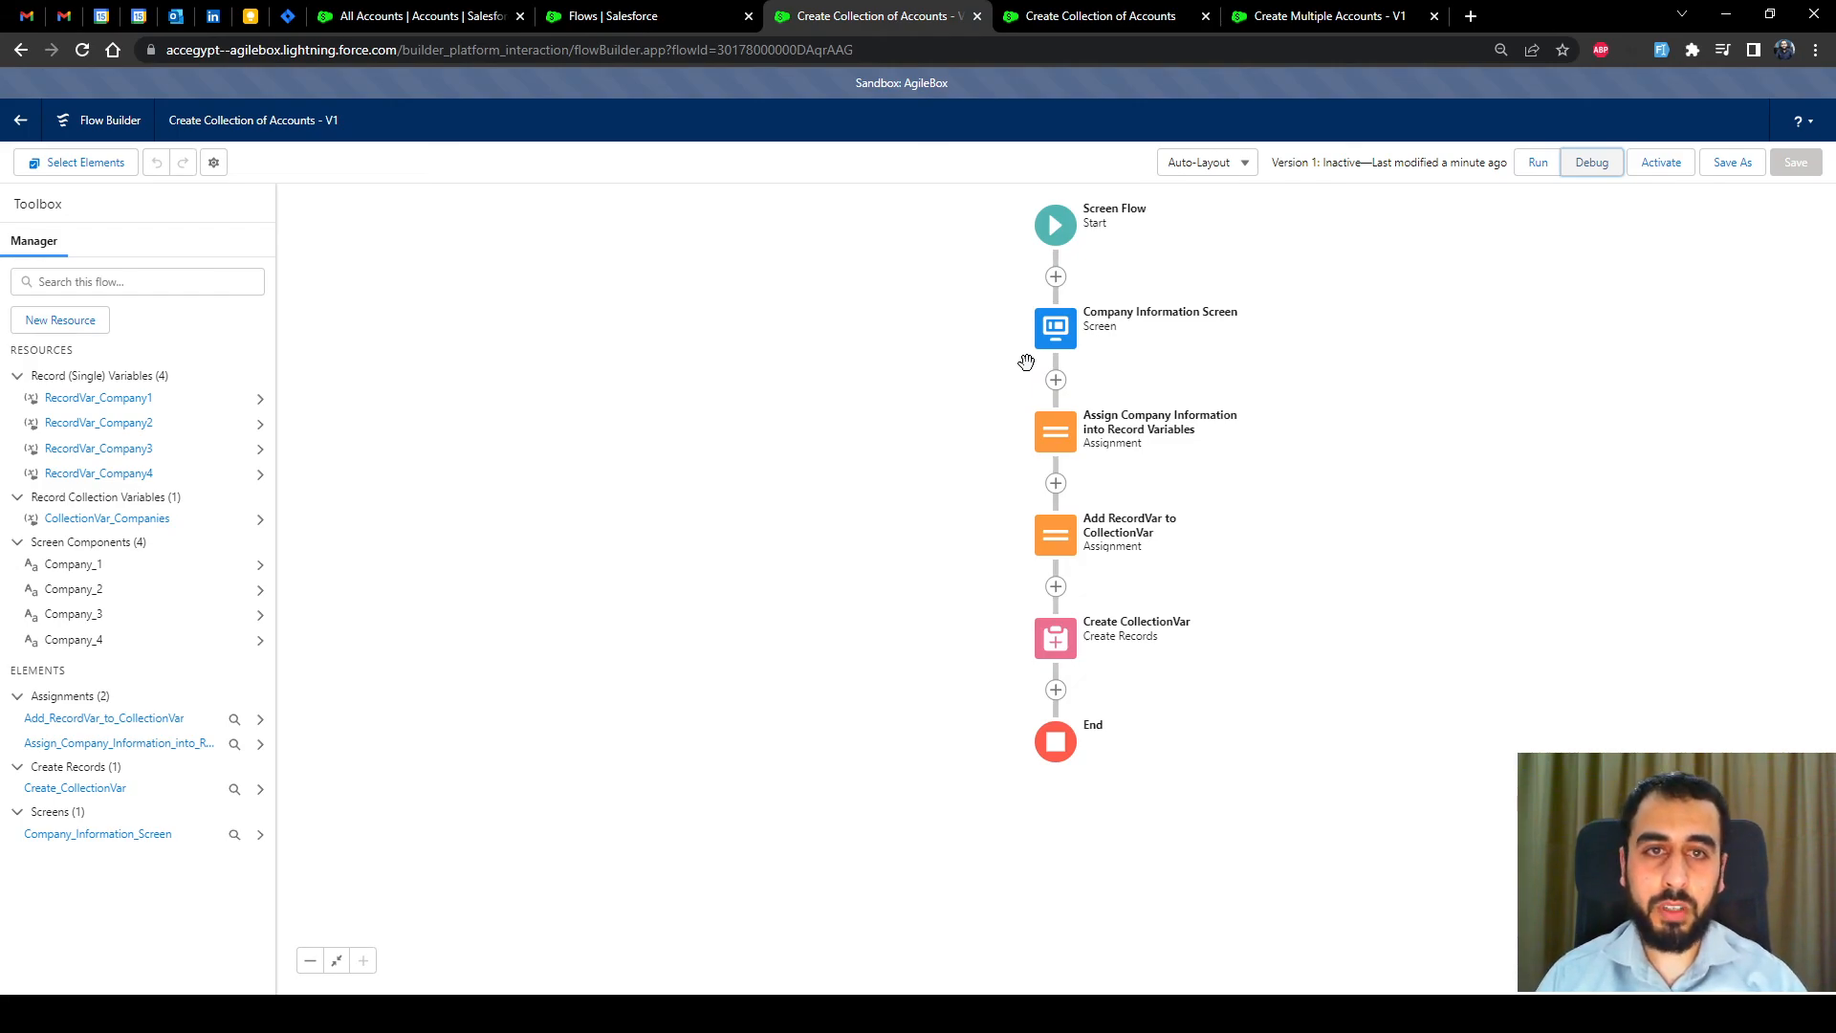
double_click(1056, 328)
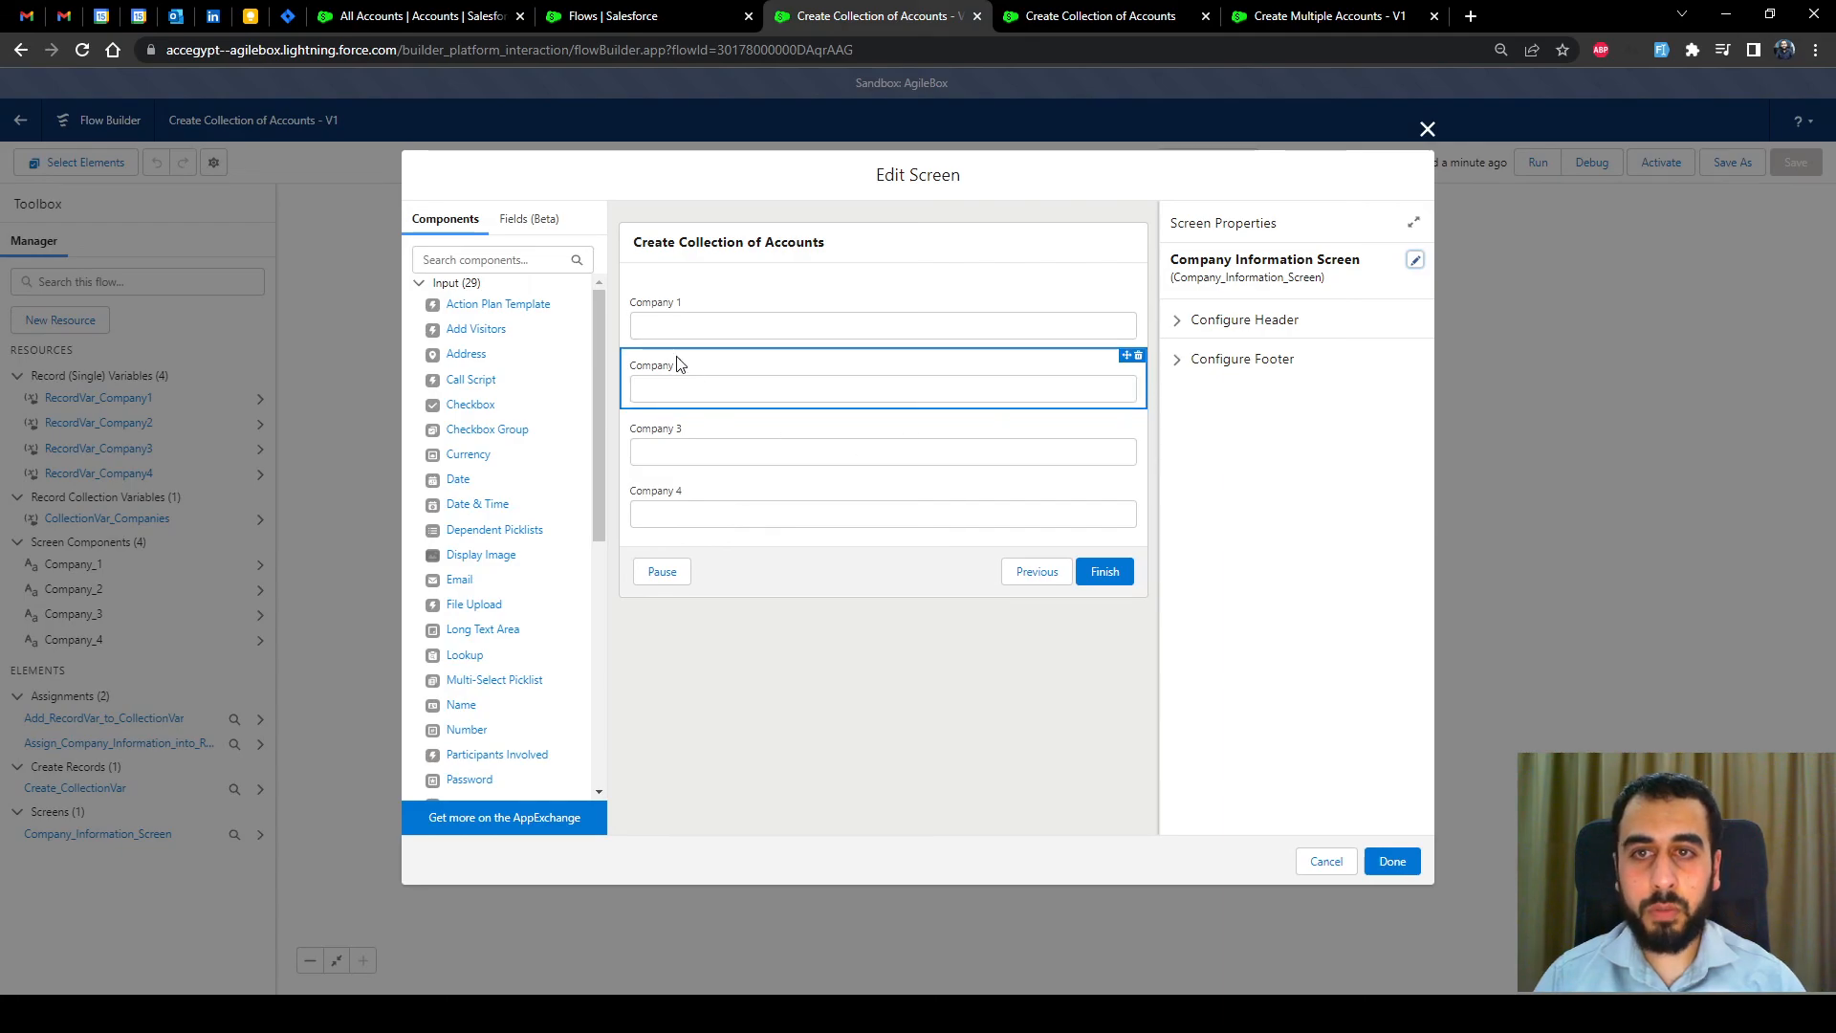